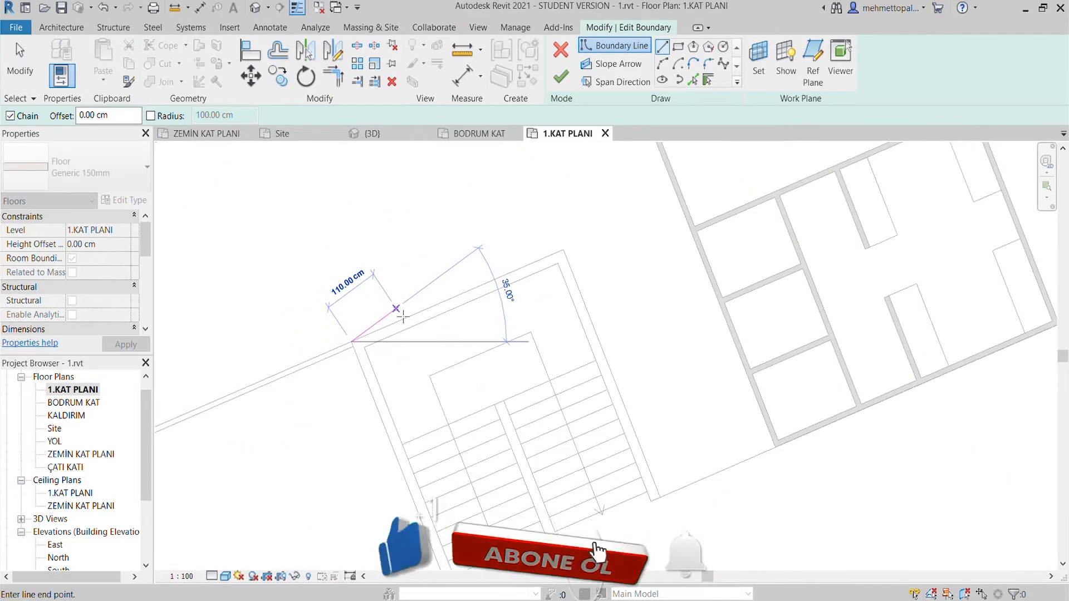
# - Draw floor boundary lines along the stairwell's outer upper and right edges and across the foot of the stair flights
pyautogui.scroll(2, 435, 299)
pyautogui.click(657, 216)
pyautogui.scroll(-2, 702, 361)
pyautogui.moveTo(703, 362); pyautogui.dragTo(666, 208, button='middle')
pyautogui.scroll(3, 715, 329)
pyautogui.click(767, 406)
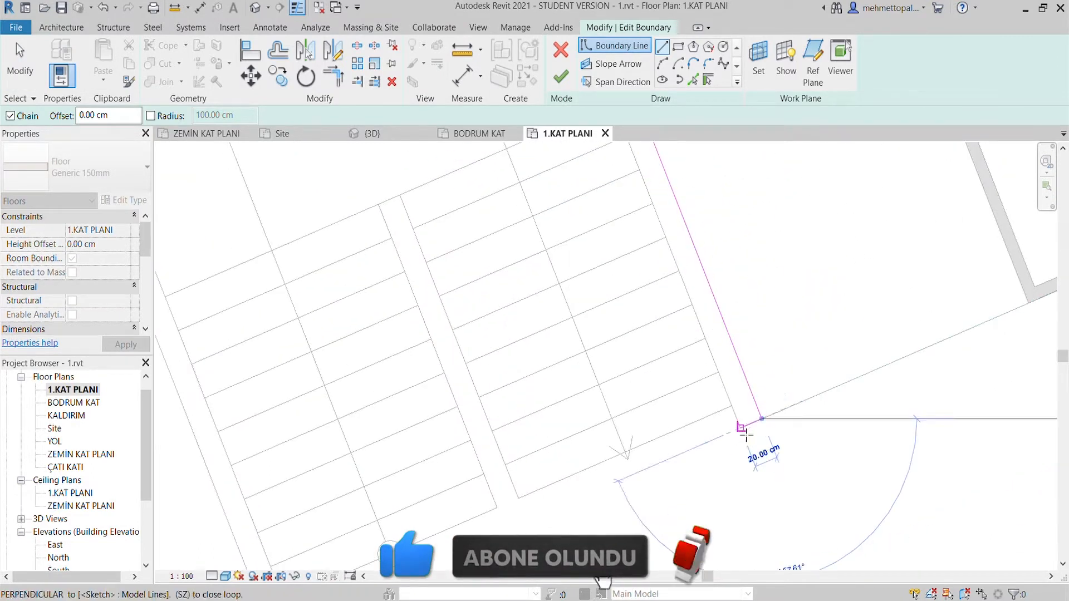
pyautogui.scroll(3, 528, 468)
pyautogui.click(372, 454)
# - Continue the boundary around the lower-left wall end and up the outer left edge to close the stairwell opening
pyautogui.scroll(3, 384, 467)
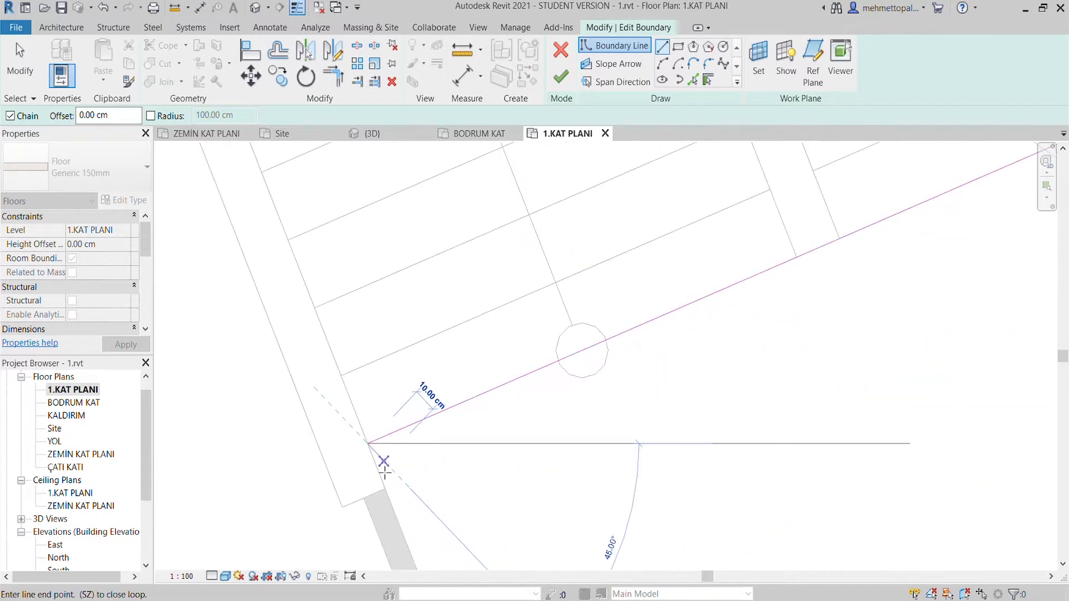
pyautogui.click(387, 491)
pyautogui.click(336, 515)
pyautogui.scroll(-2, 334, 501)
pyautogui.moveTo(251, 185); pyautogui.dragTo(520, 354, button='middle')
pyautogui.moveTo(455, 189); pyautogui.dragTo(545, 554, button='middle')
pyautogui.scroll(5, 417, 322)
pyautogui.scroll(-5, 380, 206)
pyautogui.scroll(1, 383, 227)
pyautogui.click(374, 219)
# - Align the stairwell opening's left and right boundary lines with the inner wall faces beside the stair treads
pyautogui.scroll(-3, 375, 222)
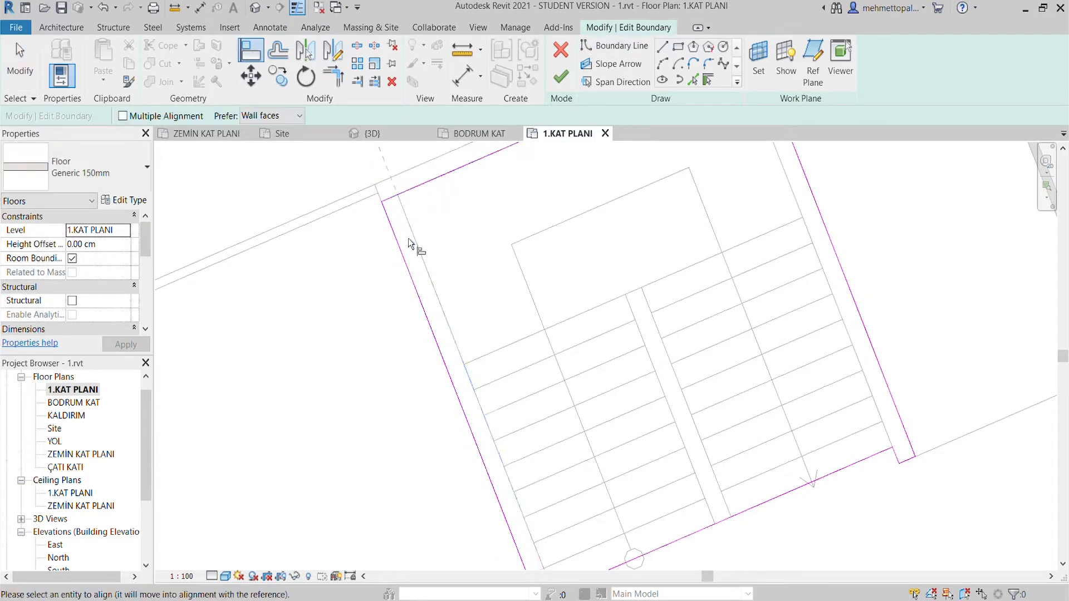
pyautogui.click(399, 244)
pyautogui.scroll(-1, 501, 311)
pyautogui.moveTo(708, 494); pyautogui.dragTo(687, 372, button='middle')
pyautogui.scroll(3, 522, 411)
pyautogui.scroll(-2, 525, 410)
pyautogui.moveTo(863, 217); pyautogui.dragTo(672, 324, button='middle')
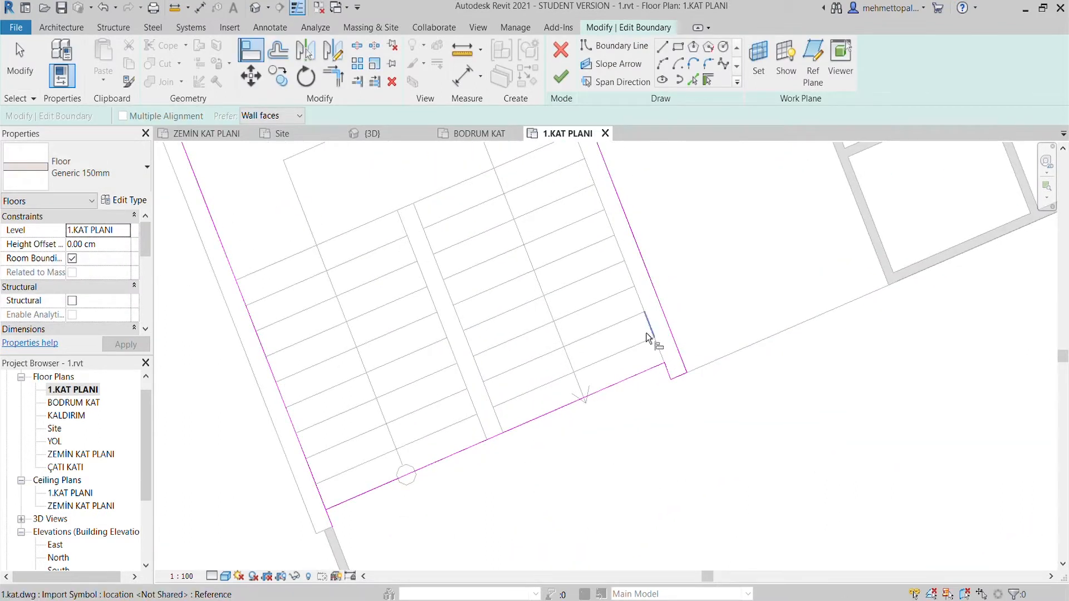
pyautogui.click(646, 321)
pyautogui.click(669, 328)
# - Delete the leftover short boundary segment at the opening's lower-right corner and shorten the right line to meet the lower line
pyautogui.scroll(-2, 670, 330)
pyautogui.moveTo(780, 338); pyautogui.dragTo(780, 451, button='middle')
pyautogui.scroll(1, 664, 473)
pyautogui.scroll(3, 663, 475)
pyautogui.press('Escape')
pyautogui.click(676, 460)
pyautogui.press('Delete')
pyautogui.scroll(1, 731, 492)
pyautogui.moveTo(688, 497); pyautogui.dragTo(729, 455, button='middle')
pyautogui.click(714, 415)
pyautogui.moveTo(716, 418); pyautogui.dragTo(704, 400)
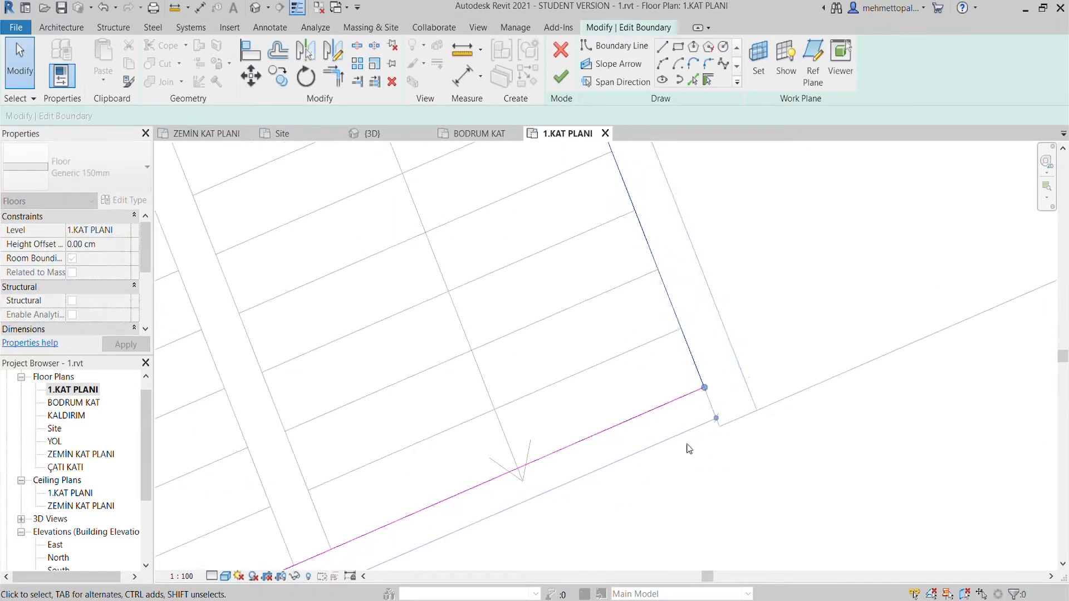
# - Remove the leftover boundary segments, trim the left line to the opening's lower-left corner, and finish the first-floor slab edit
pyautogui.click(697, 427)
pyautogui.scroll(-3, 696, 428)
pyautogui.moveTo(693, 431); pyautogui.dragTo(853, 253, button='middle')
pyautogui.press('Delete')
pyautogui.scroll(4, 362, 458)
pyautogui.click(343, 458)
pyautogui.moveTo(349, 475); pyautogui.dragTo(335, 437)
pyautogui.click(402, 477)
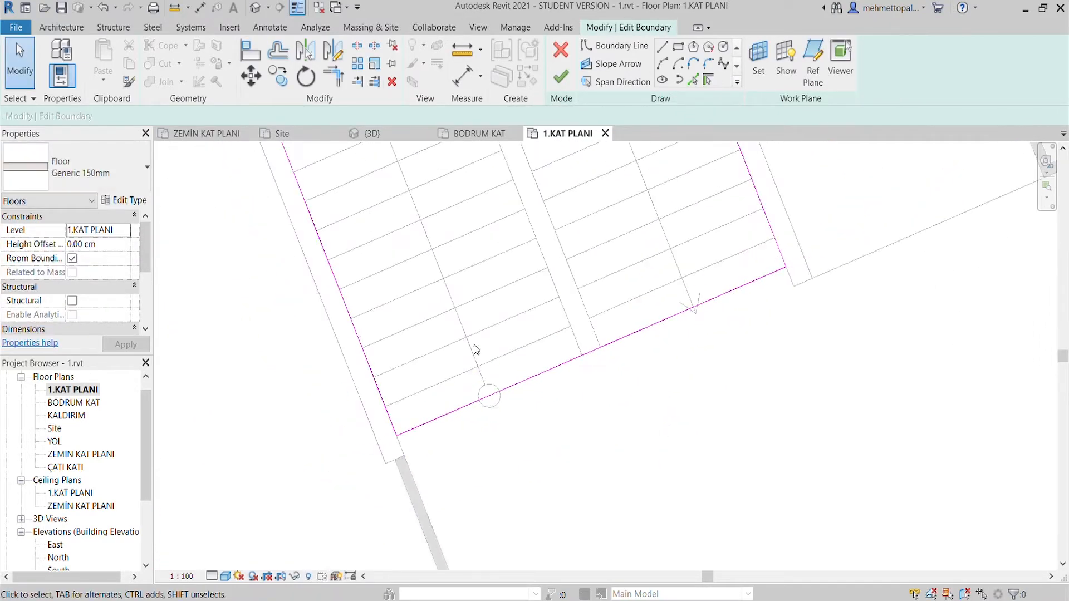
pyautogui.scroll(-3, 456, 431)
pyautogui.click(561, 76)
pyautogui.click(846, 465)
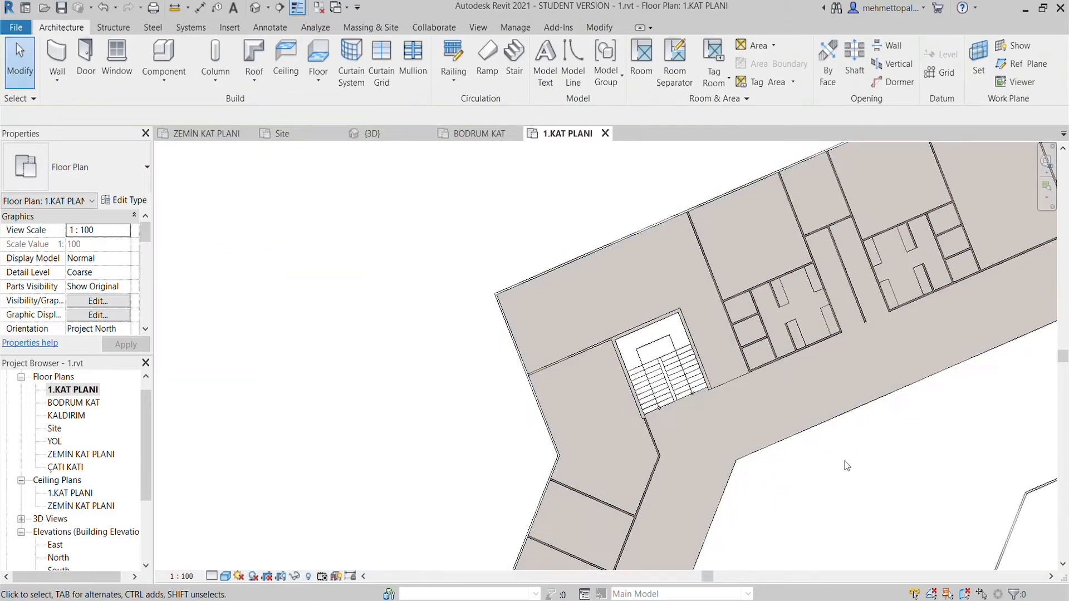
# - Switch to the ZEMİN KAT PLANI floor plan and open its floor slab boundary for editing near the stairwell
pyautogui.click(217, 135)
pyautogui.scroll(5, 522, 214)
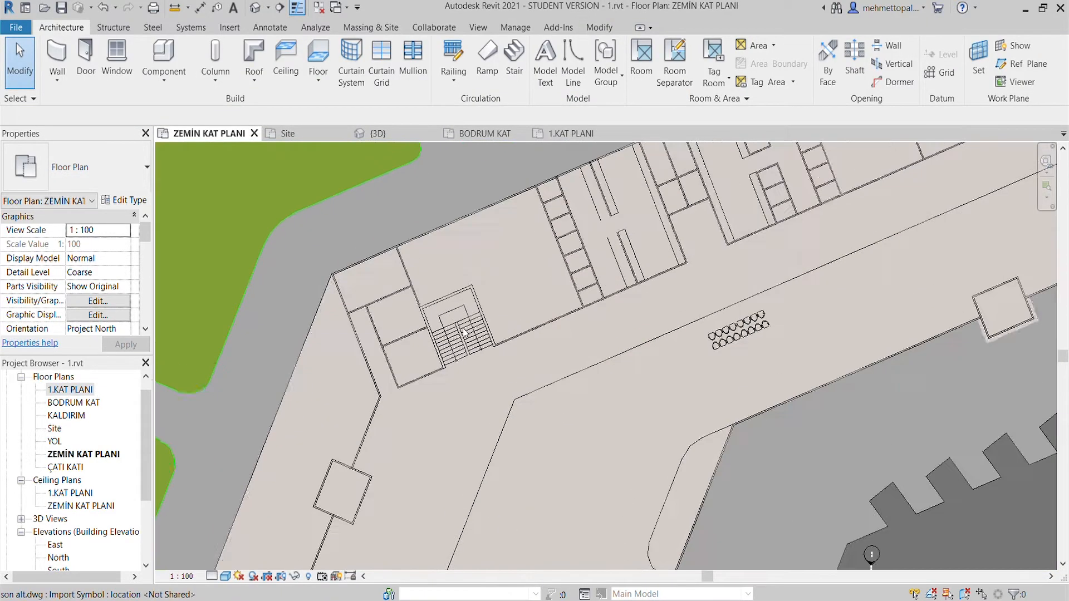
pyautogui.doubleClick(307, 333)
pyautogui.scroll(5, 446, 285)
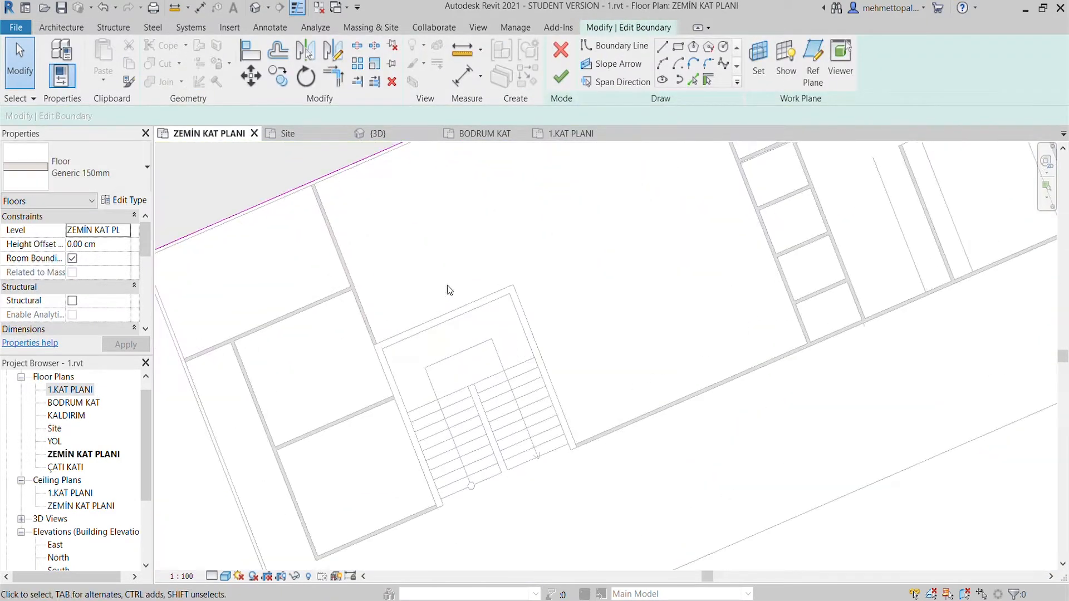
# - Pick the stairwell's outer edges as floor boundary lines and extend the right-hand line down to the wall end
pyautogui.click(708, 79)
pyautogui.click(498, 219)
pyautogui.scroll(2, 497, 223)
pyautogui.click(631, 304)
pyautogui.scroll(1, 668, 313)
pyautogui.scroll(-1, 668, 313)
pyautogui.hotkey('ctrl', 'z')
pyautogui.press('Escape')
pyautogui.click(616, 271)
pyautogui.moveTo(618, 276); pyautogui.dragTo(665, 396)
# - Draw the boundary around both lower wall ends of the stairwell and across the foot of the stair flights
pyautogui.scroll(4, 679, 411)
pyautogui.click(660, 48)
pyautogui.scroll(2, 634, 361)
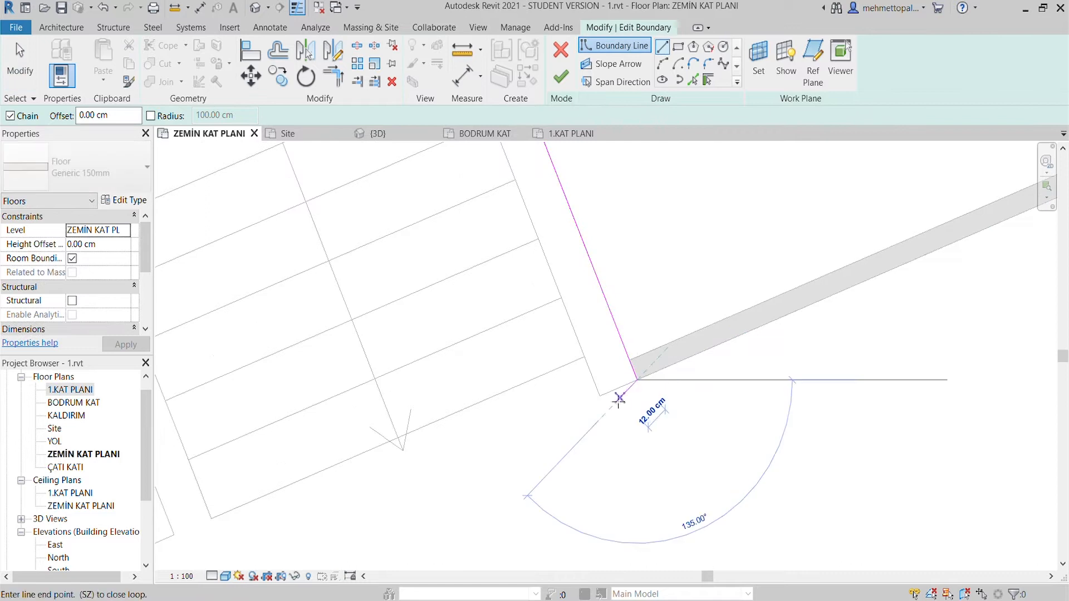
pyautogui.click(600, 396)
pyautogui.click(585, 359)
pyautogui.moveTo(510, 412); pyautogui.dragTo(697, 294, button='middle')
pyautogui.scroll(-1, 425, 396)
pyautogui.moveTo(425, 396); pyautogui.dragTo(704, 284, button='middle')
pyautogui.click(375, 422)
pyautogui.click(386, 454)
pyautogui.click(357, 462)
# - Close the opening with a boundary line up the stairwell's outer left edge and finish the ground-floor slab edit
pyautogui.scroll(-2, 357, 457)
pyautogui.moveTo(351, 279); pyautogui.dragTo(486, 493, button='middle')
pyautogui.click(325, 241)
pyautogui.click(564, 78)
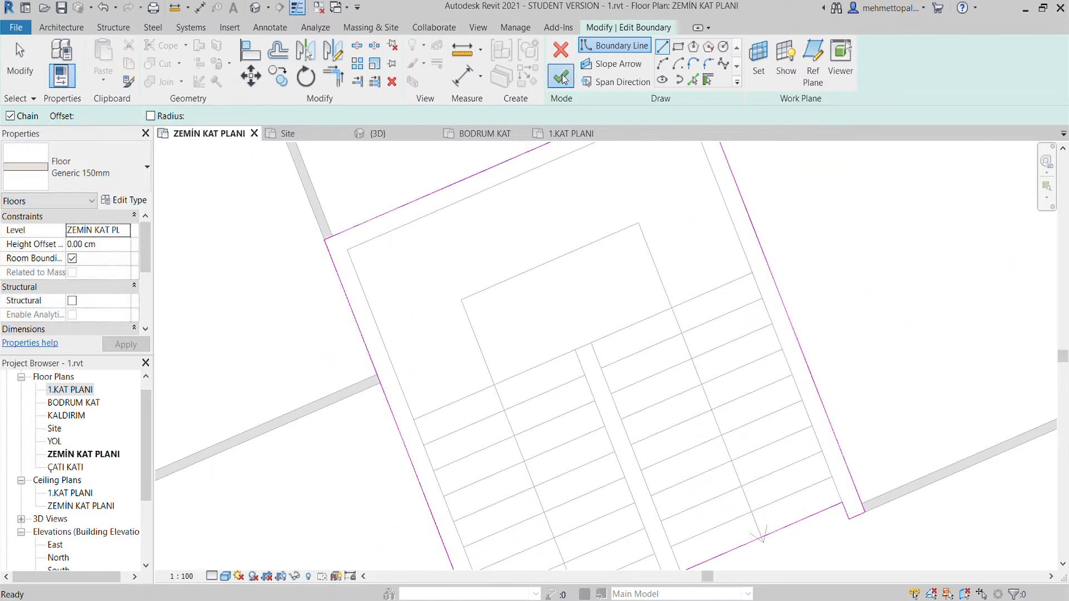
pyautogui.scroll(-4, 529, 308)
pyautogui.scroll(1, 515, 294)
pyautogui.scroll(-3, 515, 295)
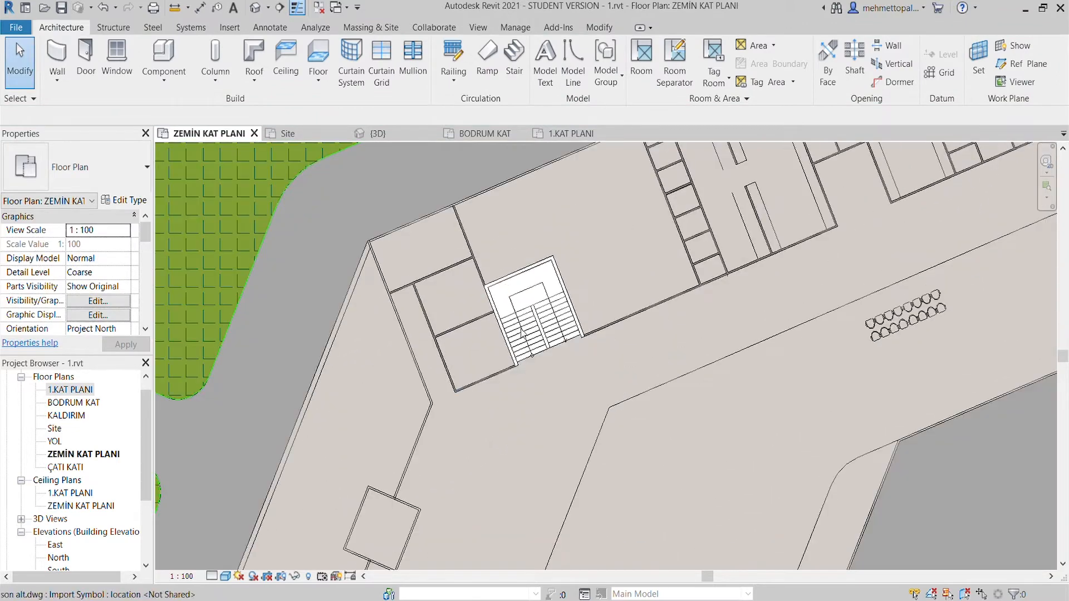
# - Inspect the stairwell openings in the floor slabs in the 3D view
pyautogui.click(411, 136)
pyautogui.scroll(8, 554, 417)
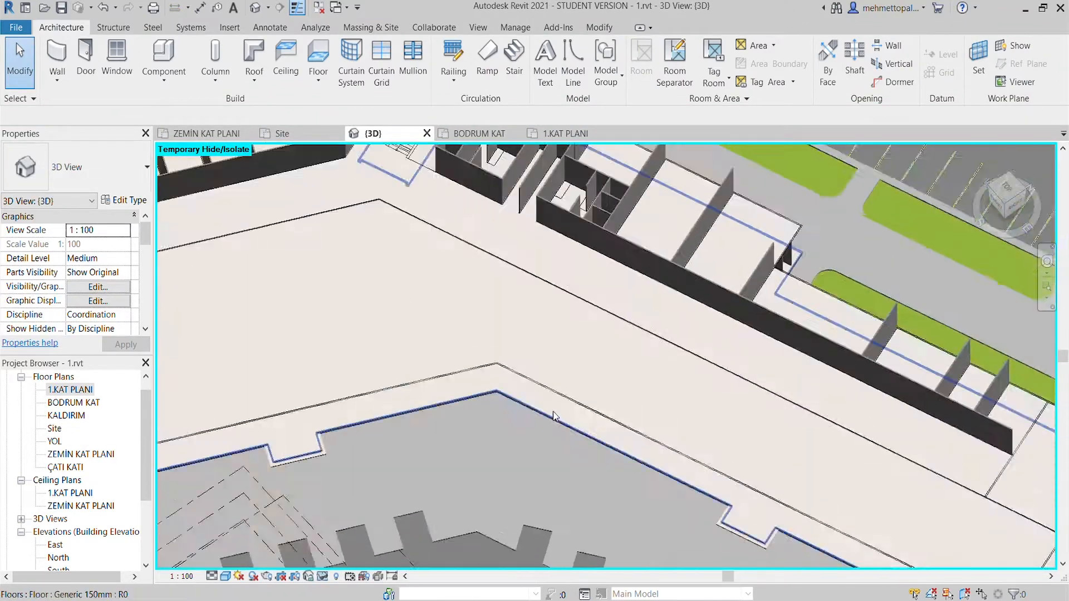
pyautogui.scroll(-7, 554, 417)
pyautogui.keyDown('shift'); pyautogui.moveTo(554, 416); pyautogui.dragTo(445, 420, button='middle'); pyautogui.keyUp('shift')
pyautogui.scroll(7, 434, 418)
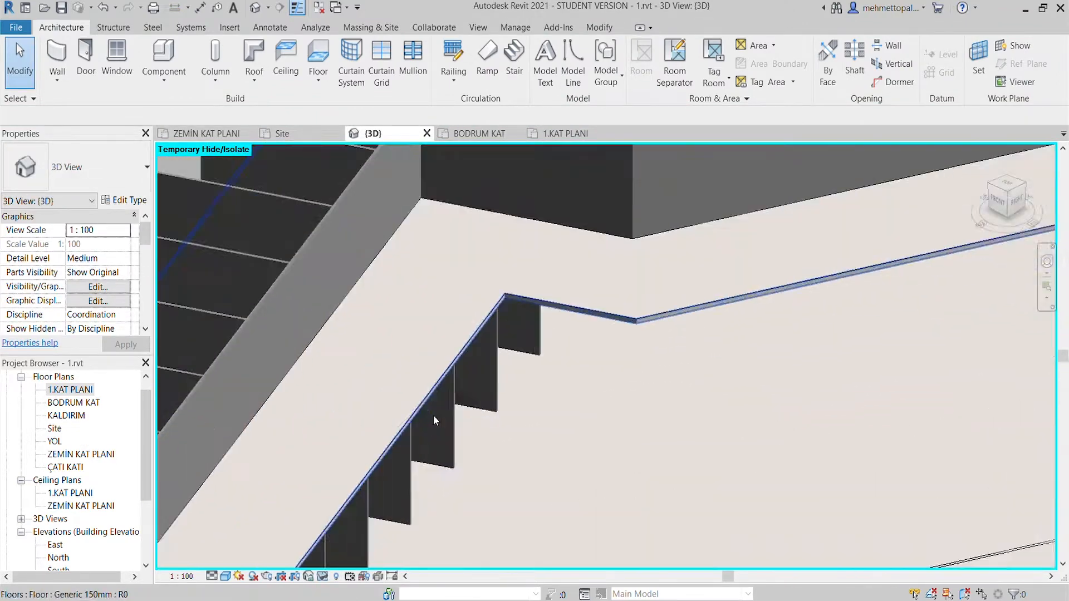
pyautogui.scroll(-5, 435, 417)
pyautogui.scroll(-3, 564, 193)
# - Start a stair on the ZEMİN KAT PLANI floor plan and set its actual tread depth to 30 cm
pyautogui.click(206, 134)
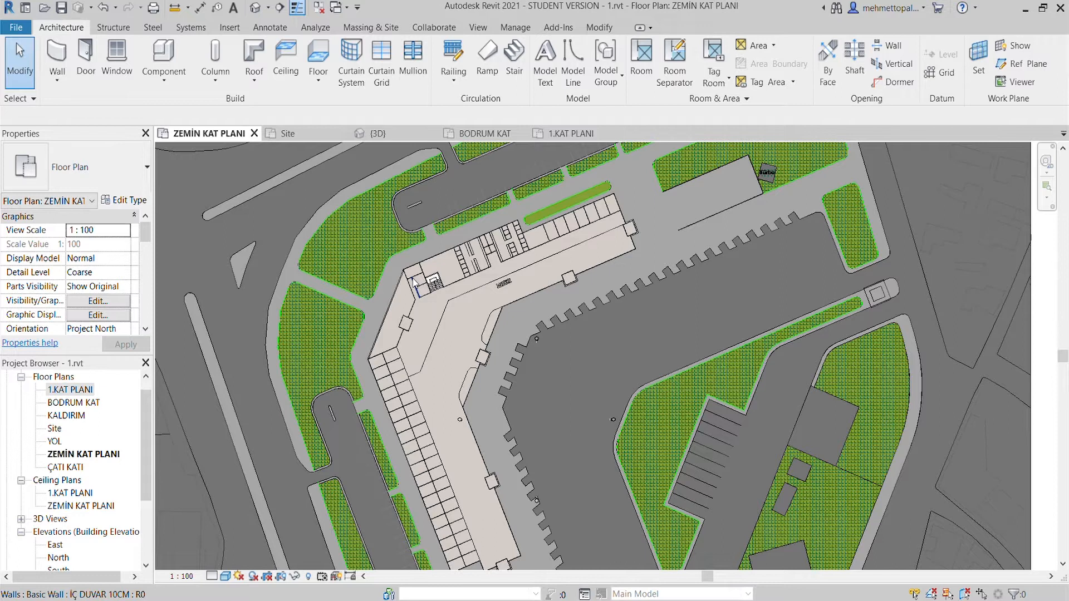
pyautogui.scroll(5, 423, 278)
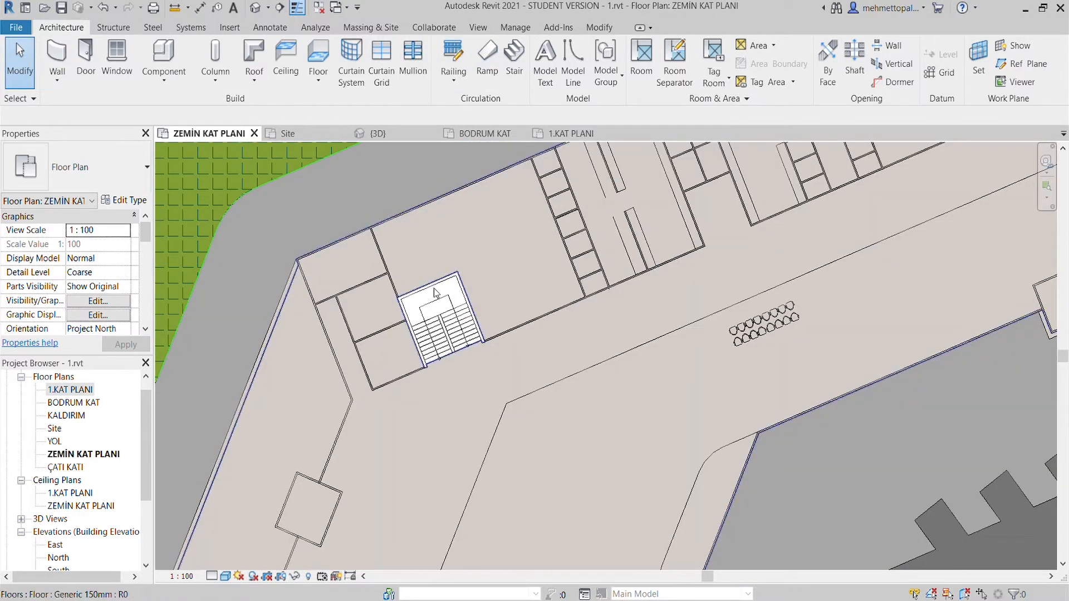
pyautogui.click(512, 56)
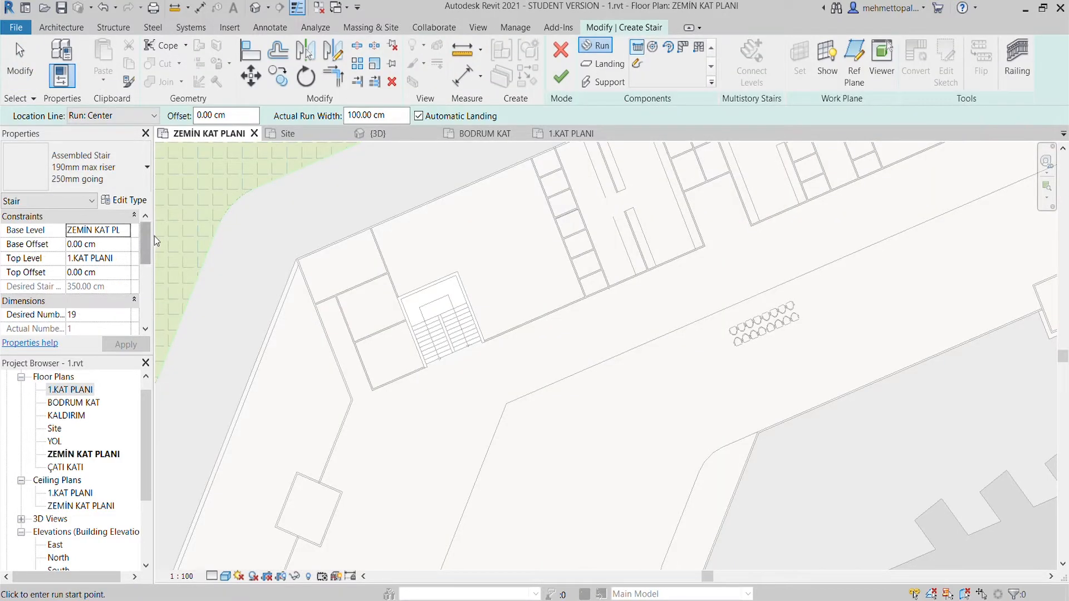
pyautogui.scroll(-1, 434, 330)
pyautogui.moveTo(435, 330); pyautogui.dragTo(503, 265, button='middle')
pyautogui.scroll(-1, 98, 436)
pyautogui.scroll(1, 98, 431)
pyautogui.scroll(-2, 91, 291)
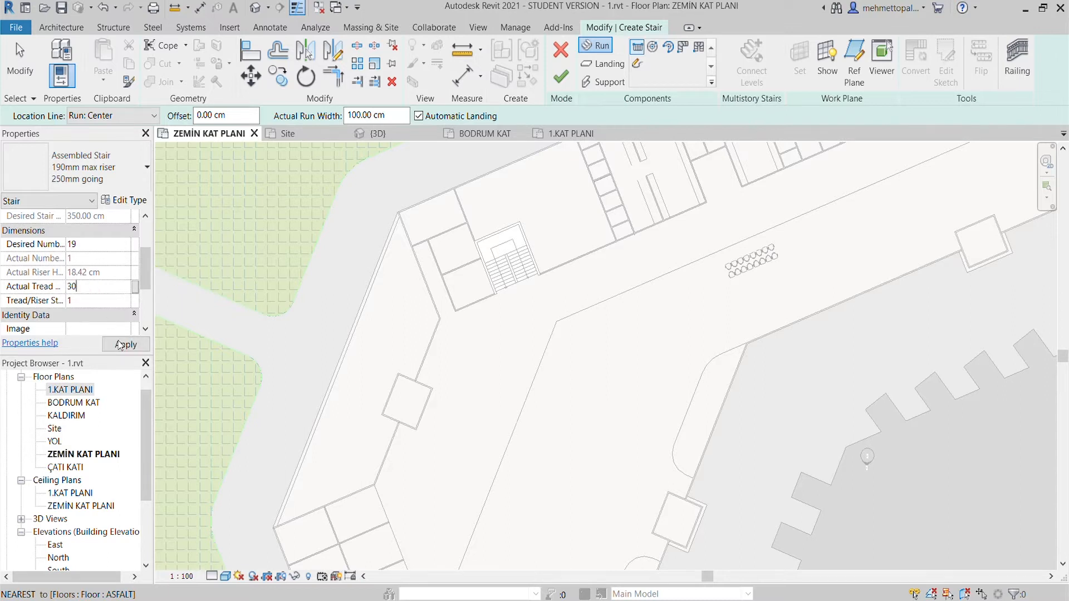
pyautogui.click(127, 342)
# - Set the stair to 21 desired risers, a 200 cm run width and the Exterior Support: Left location line
pyautogui.scroll(6, 503, 248)
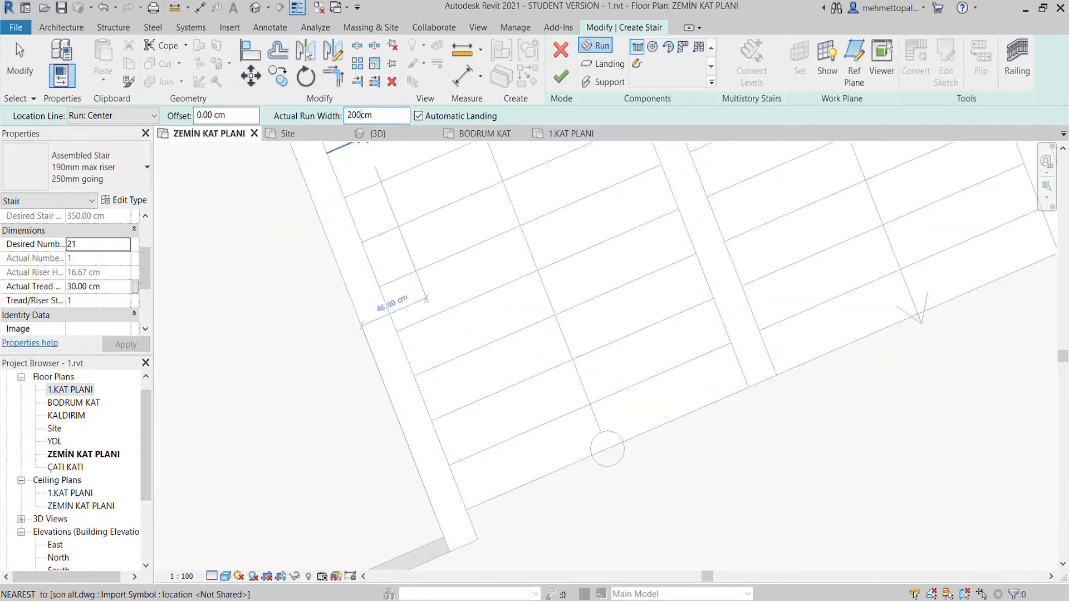
pyautogui.click(477, 517)
pyautogui.scroll(-3, 521, 352)
pyautogui.press('Escape')
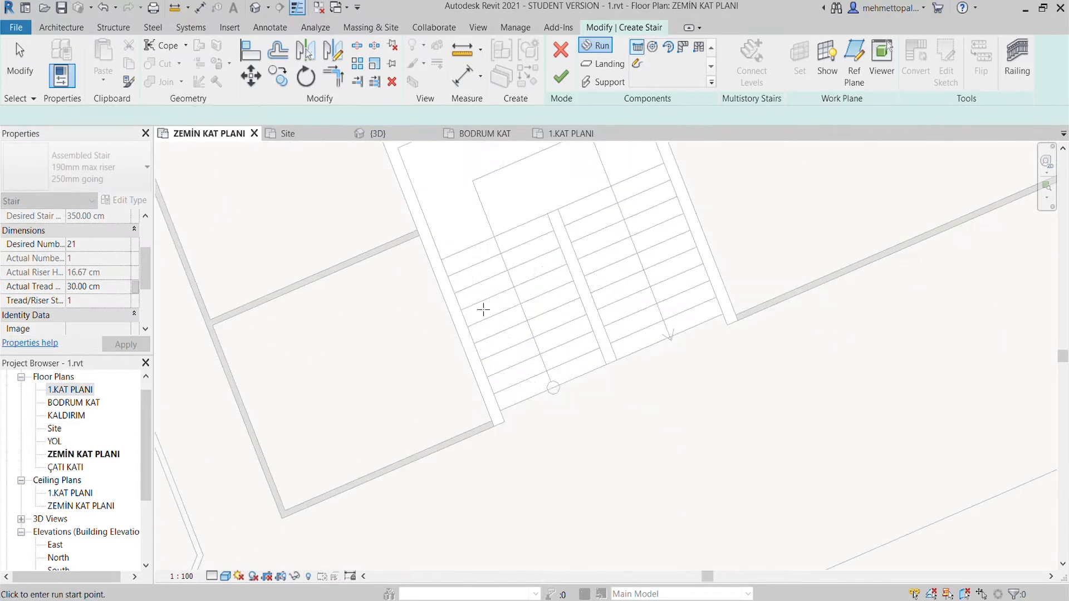
# - Try to draw the first stair run up the left flight, about 270 cm long
pyautogui.scroll(2, 516, 398)
pyautogui.click(483, 416)
pyautogui.scroll(-2, 468, 350)
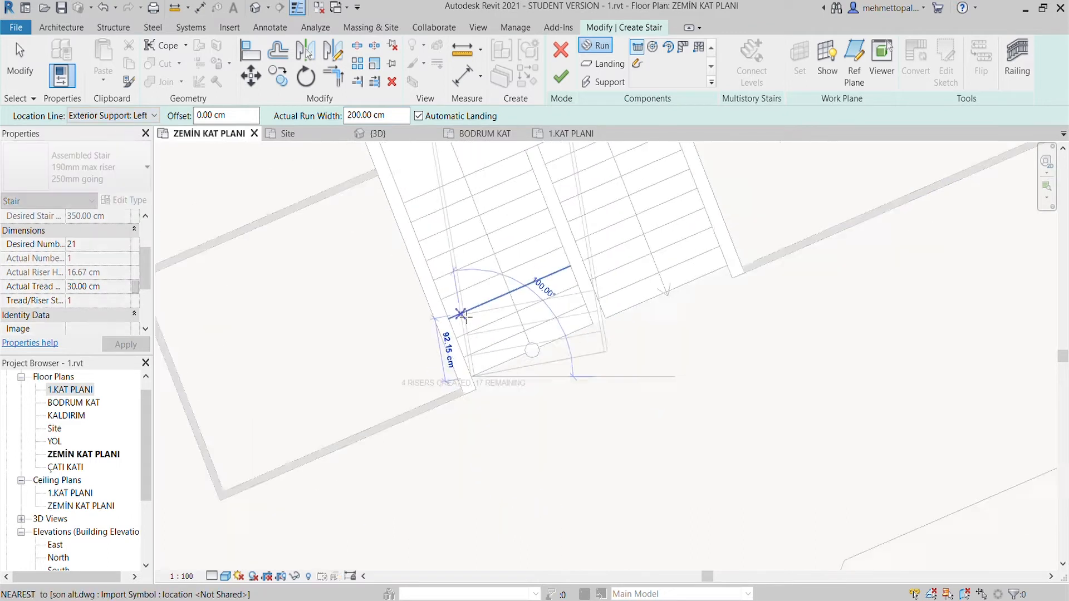
pyautogui.scroll(3, 402, 217)
pyautogui.click(417, 353)
pyautogui.scroll(-3, 417, 353)
pyautogui.scroll(2, 503, 338)
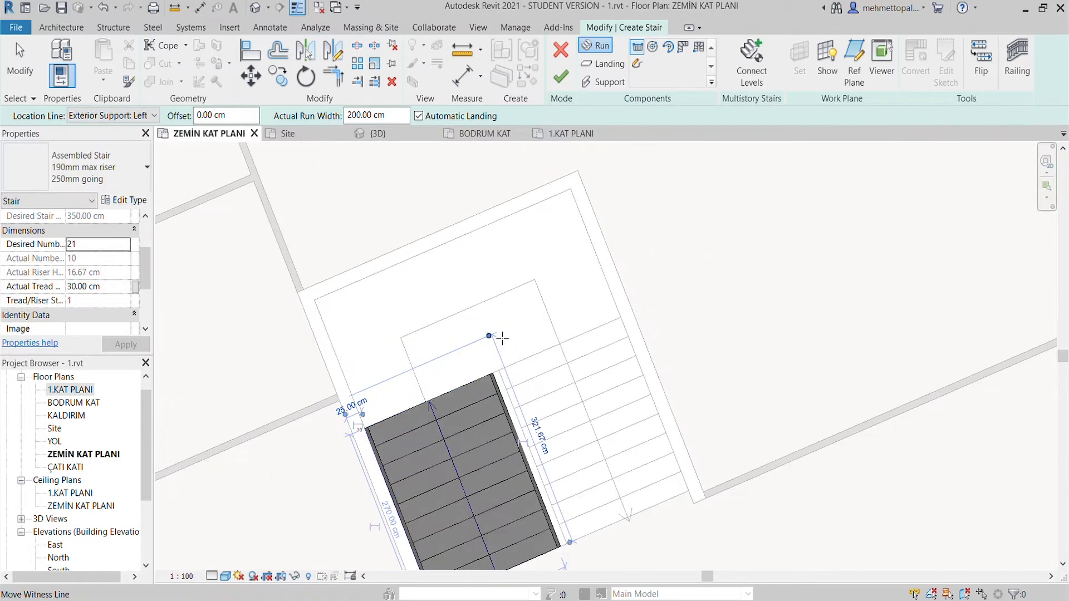
pyautogui.scroll(5, 507, 362)
pyautogui.click(495, 379)
pyautogui.scroll(-4, 574, 449)
pyautogui.moveTo(560, 456); pyautogui.dragTo(501, 275, button='middle')
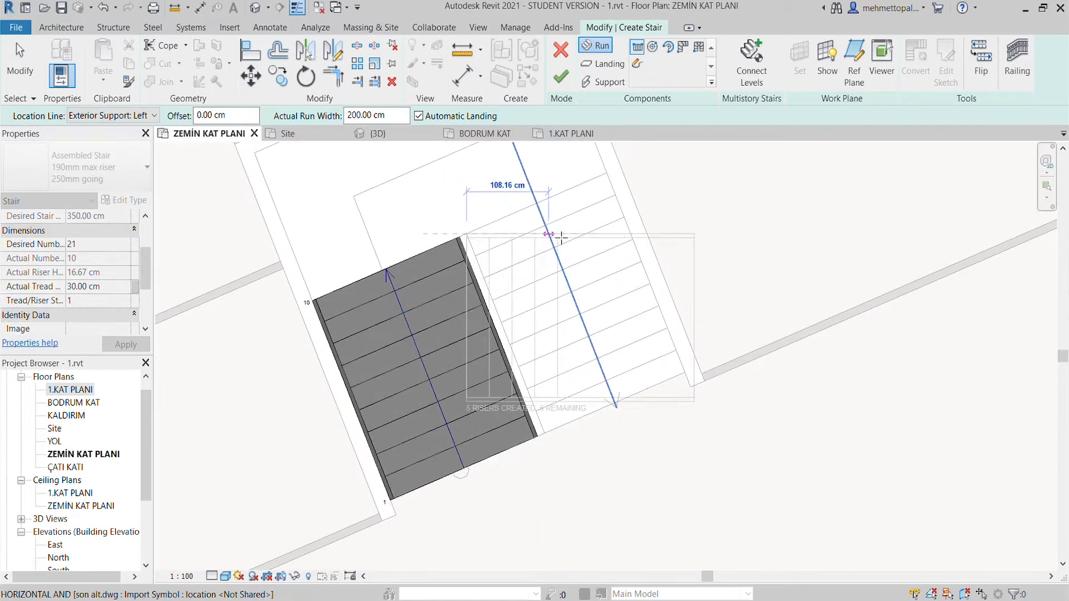
pyautogui.press('Escape')
# - Try to draw the second stair run from the landing down the right flight's outer edge
pyautogui.scroll(-1, 542, 209)
pyautogui.moveTo(543, 208); pyautogui.dragTo(482, 303, button='middle')
pyautogui.scroll(2, 534, 268)
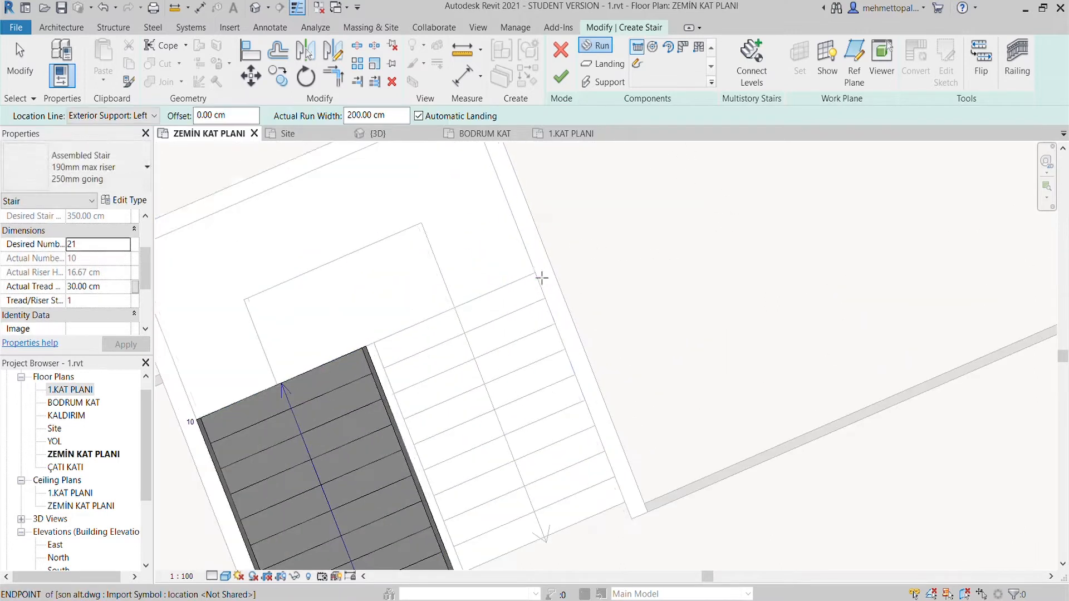
pyautogui.click(542, 277)
pyautogui.scroll(-2, 590, 461)
pyautogui.moveTo(590, 461); pyautogui.dragTo(511, 312, button='middle')
pyautogui.scroll(2, 511, 312)
pyautogui.click(556, 366)
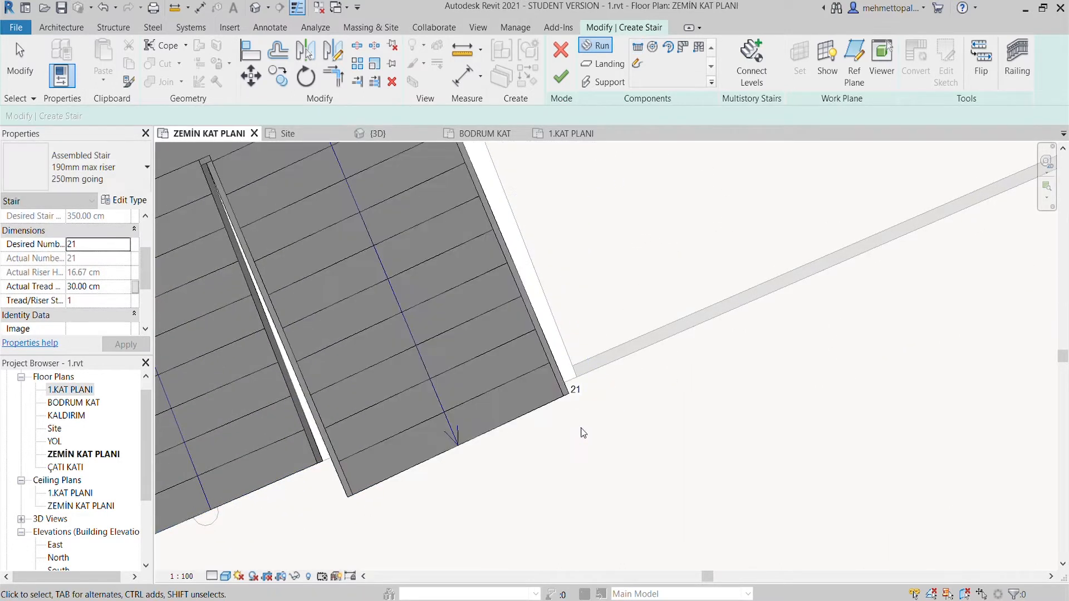
# - Check the second run's lower end, then undo both stair runs
pyautogui.click(509, 422)
pyautogui.scroll(-1, 505, 419)
pyautogui.moveTo(501, 424); pyautogui.dragTo(496, 483, button='middle')
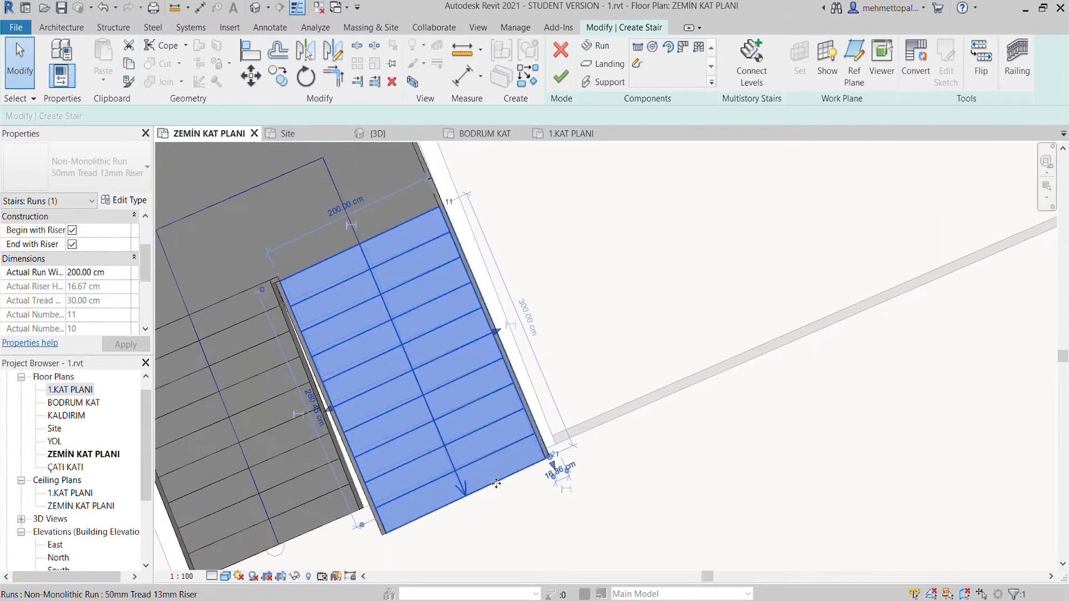
pyautogui.click(441, 520)
pyautogui.hotkey('ctrl', 'z')
pyautogui.hotkey('ctrl', 'z')
pyautogui.hotkey('ctrl', 'z')
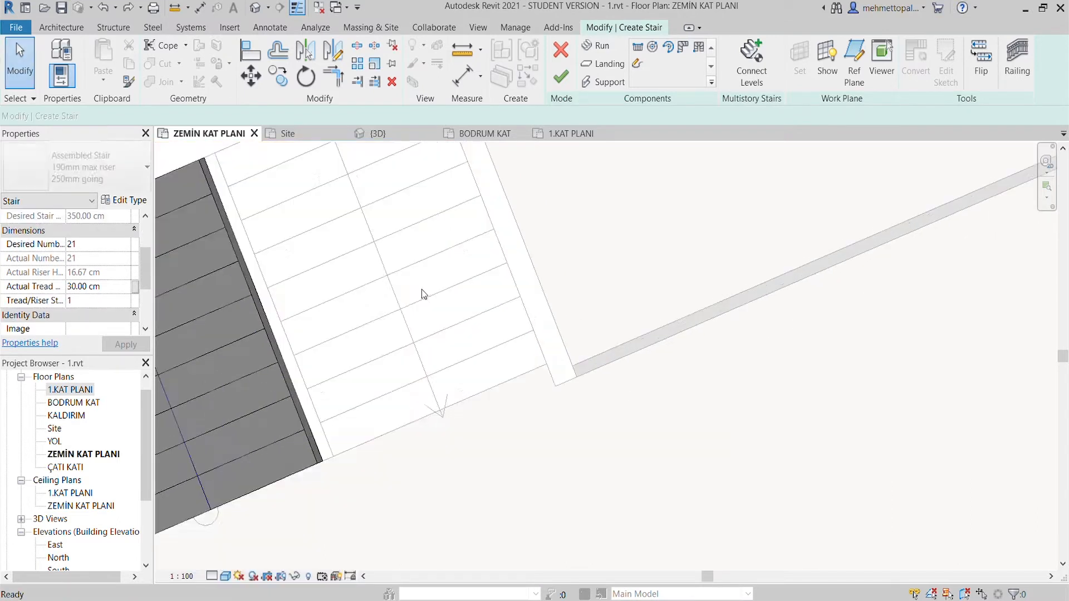
pyautogui.hotkey('ctrl', 'z')
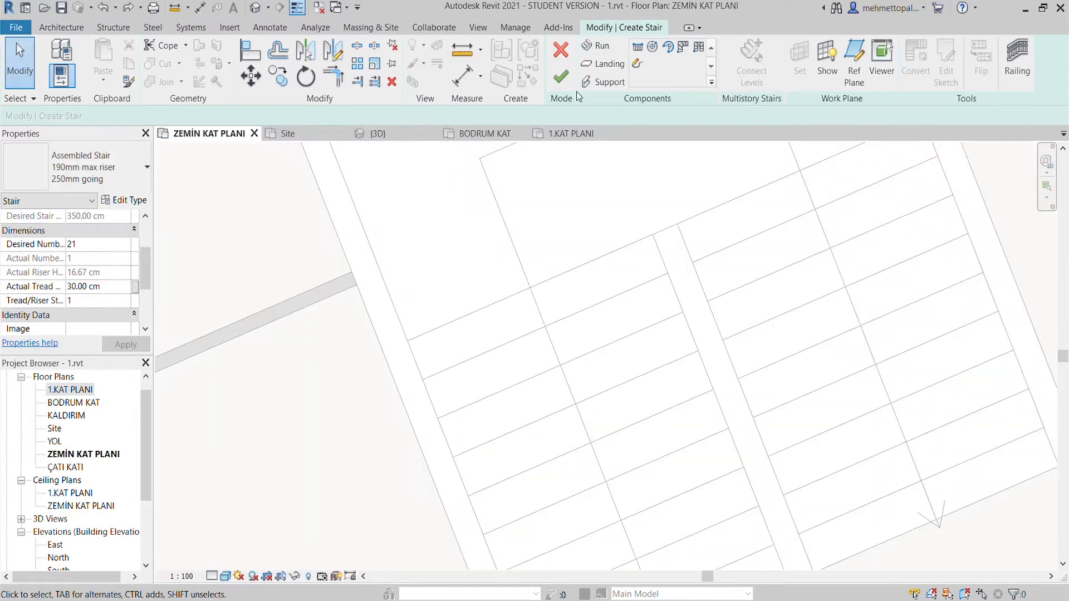
# - Draw the first stair run about 270 cm up the left flight and the second run back down the right flight
pyautogui.click(633, 44)
pyautogui.scroll(-2, 398, 267)
pyautogui.scroll(2, 453, 445)
pyautogui.scroll(-3, 399, 545)
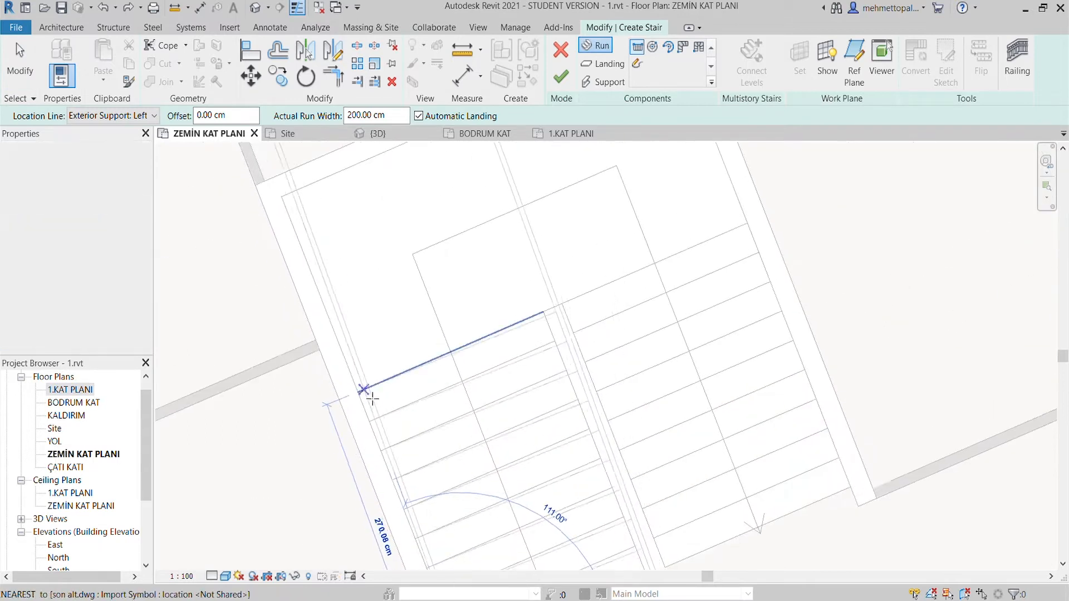
pyautogui.click(358, 389)
pyautogui.scroll(2, 818, 434)
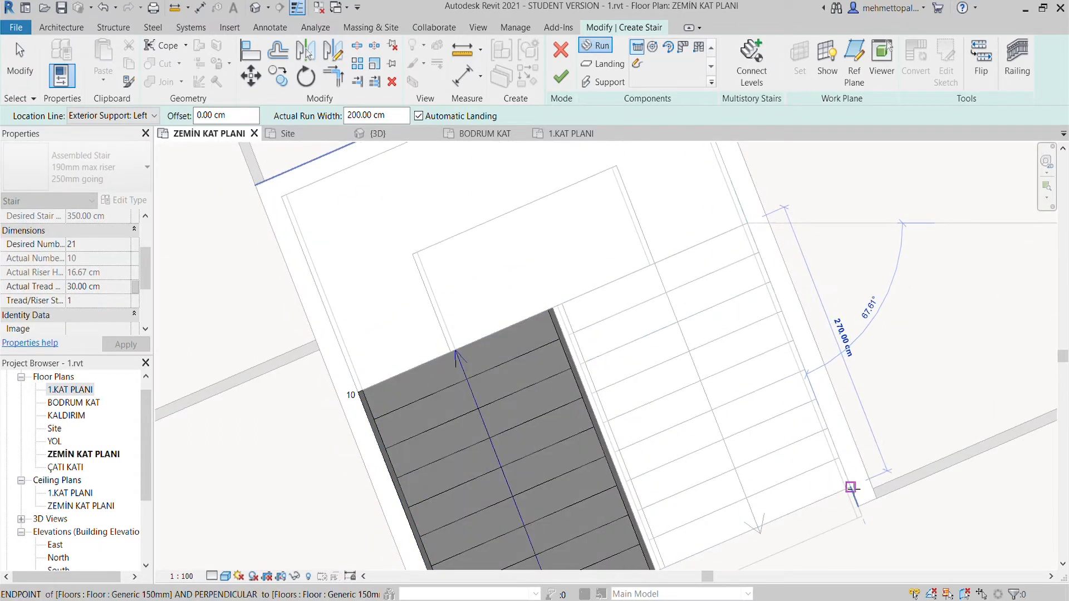
pyautogui.click(872, 533)
pyautogui.press('Escape')
# - Examine the lower ends of both stair runs and the gap between them against the underlying plan
pyautogui.scroll(-2, 873, 533)
pyautogui.scroll(5, 450, 443)
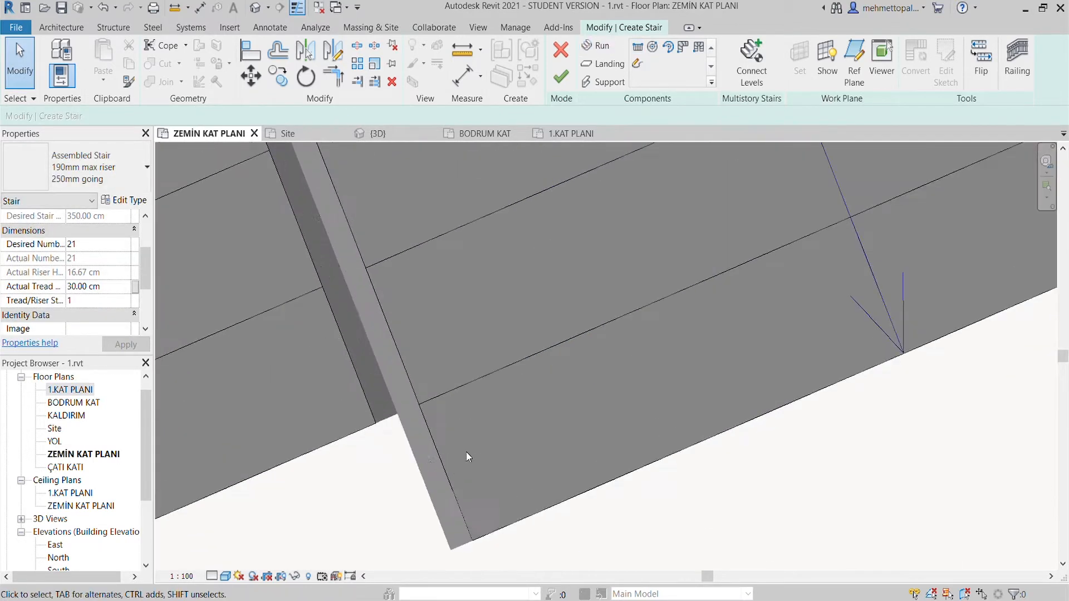
pyautogui.scroll(-4, 450, 444)
pyautogui.scroll(2, 508, 449)
pyautogui.scroll(-2, 470, 446)
pyautogui.scroll(2, 470, 448)
pyautogui.scroll(2, 471, 449)
pyautogui.scroll(-2, 471, 450)
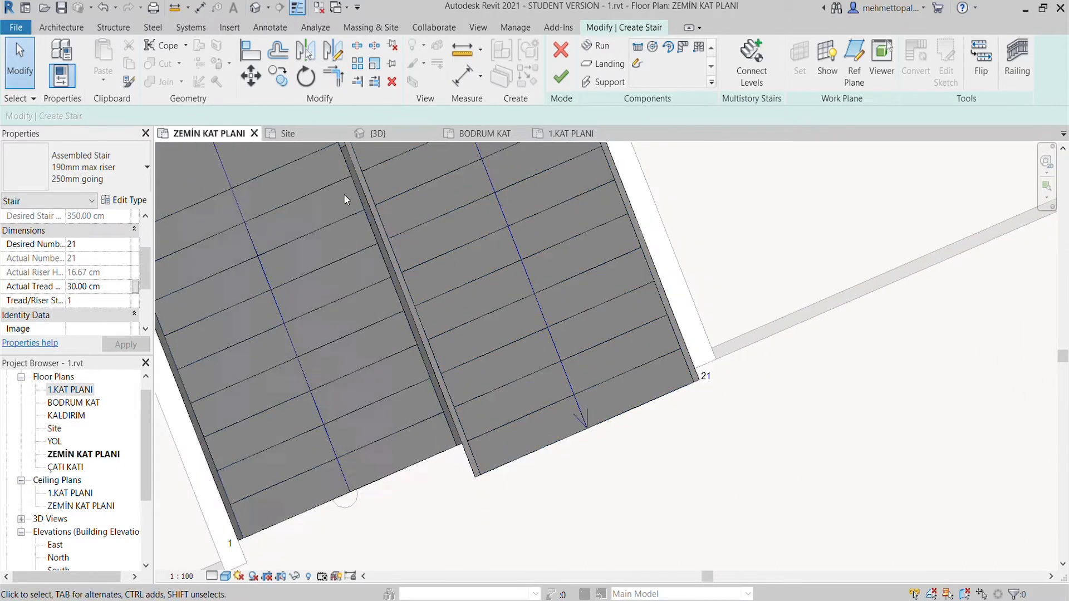
# - View the stair in 3D, change its type to Cast-In-Place Stair Monolithic Stair, and return to the ZEMİN KAT PLANI plan
pyautogui.click(378, 134)
pyautogui.keyDown('shift'); pyautogui.moveTo(544, 353); pyautogui.dragTo(724, 337, button='middle'); pyautogui.keyUp('shift')
pyautogui.scroll(2, 597, 494)
pyautogui.moveTo(596, 494); pyautogui.dragTo(584, 448, button='middle')
pyautogui.scroll(2, 595, 532)
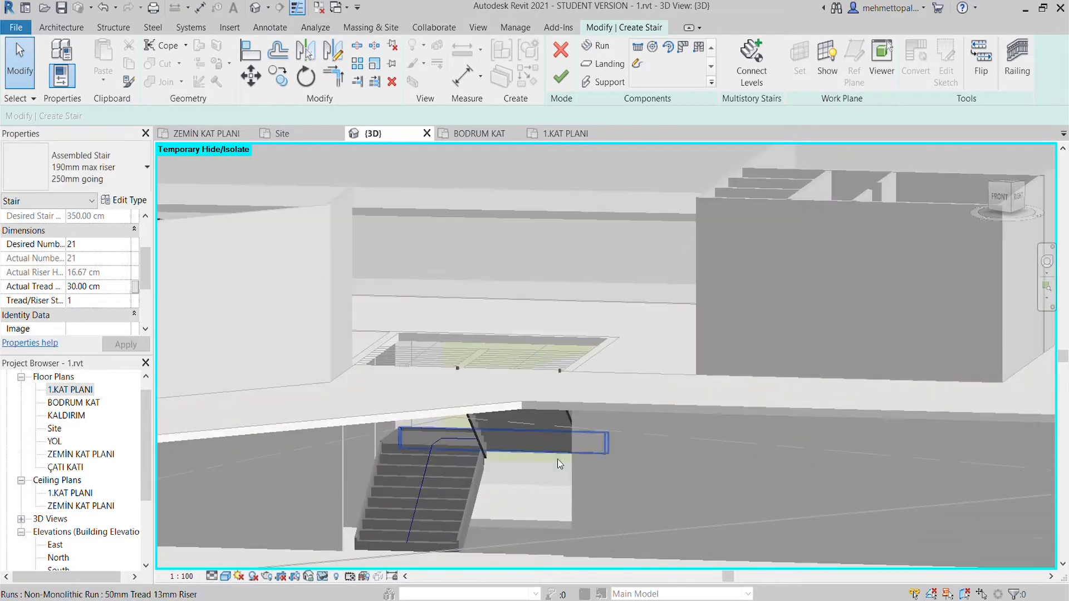
pyautogui.click(77, 328)
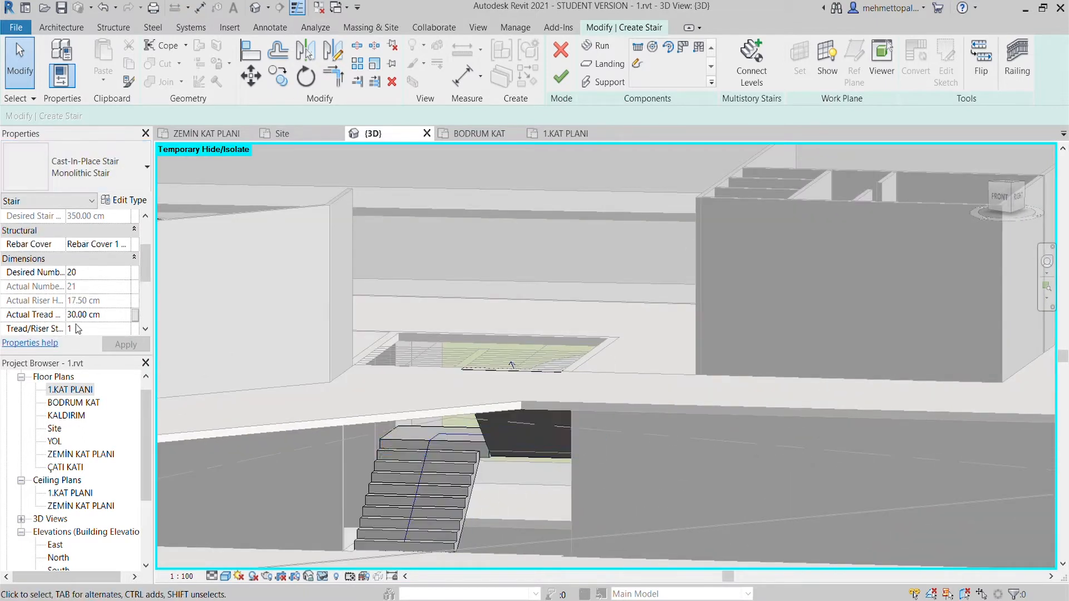
pyautogui.click(205, 134)
pyautogui.scroll(3, 493, 296)
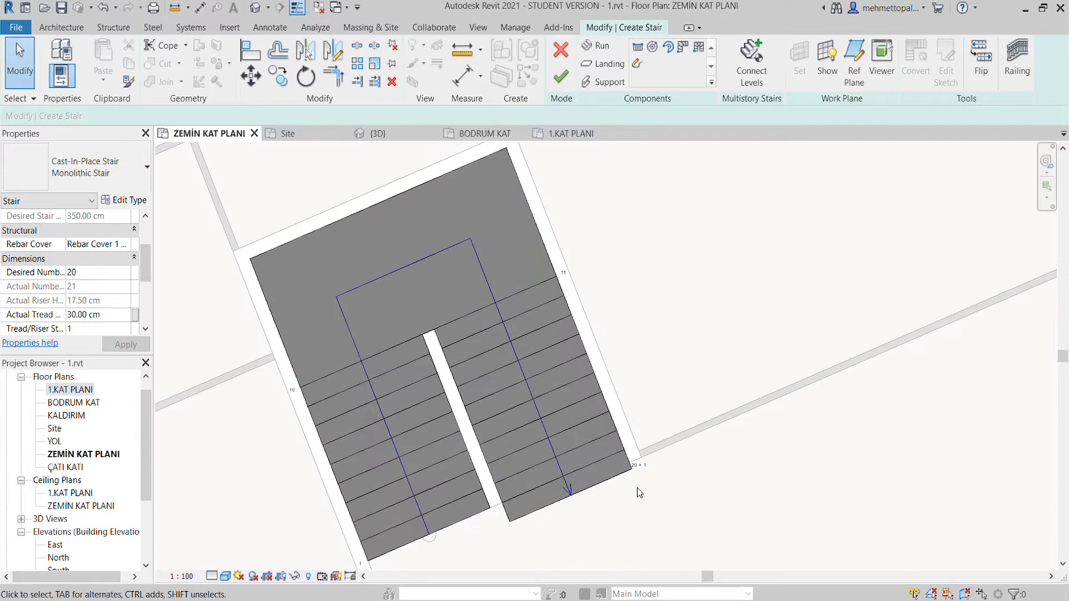
# - Finish the U-shaped stair in ZEMİN KAT PLANI and check its flights against the stairwell walls
pyautogui.click(561, 76)
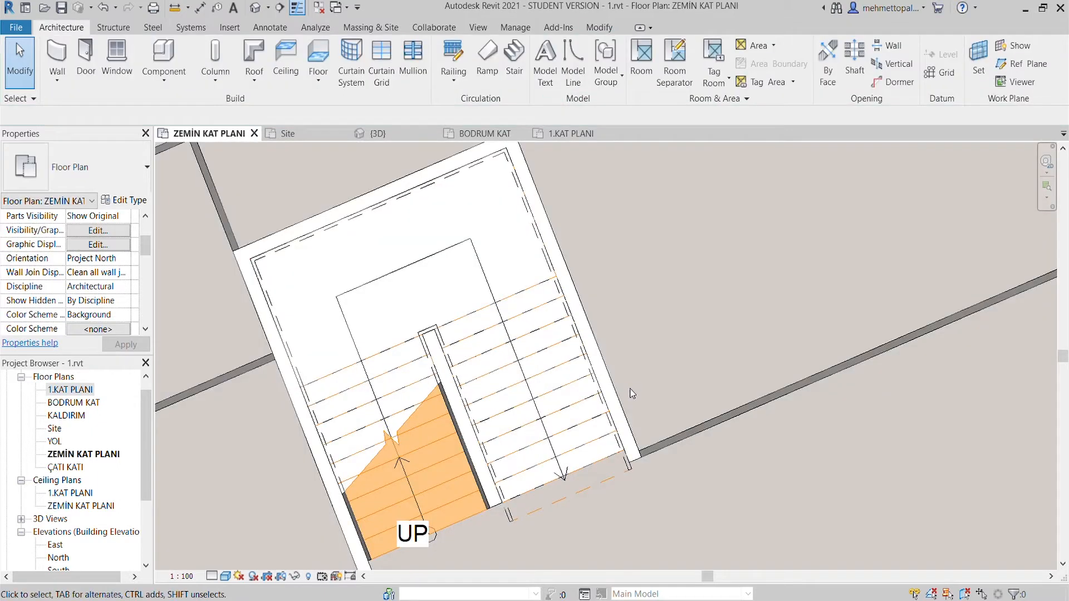
pyautogui.scroll(1, 639, 488)
pyautogui.scroll(-1, 640, 487)
pyautogui.moveTo(639, 487); pyautogui.dragTo(639, 413, button='middle')
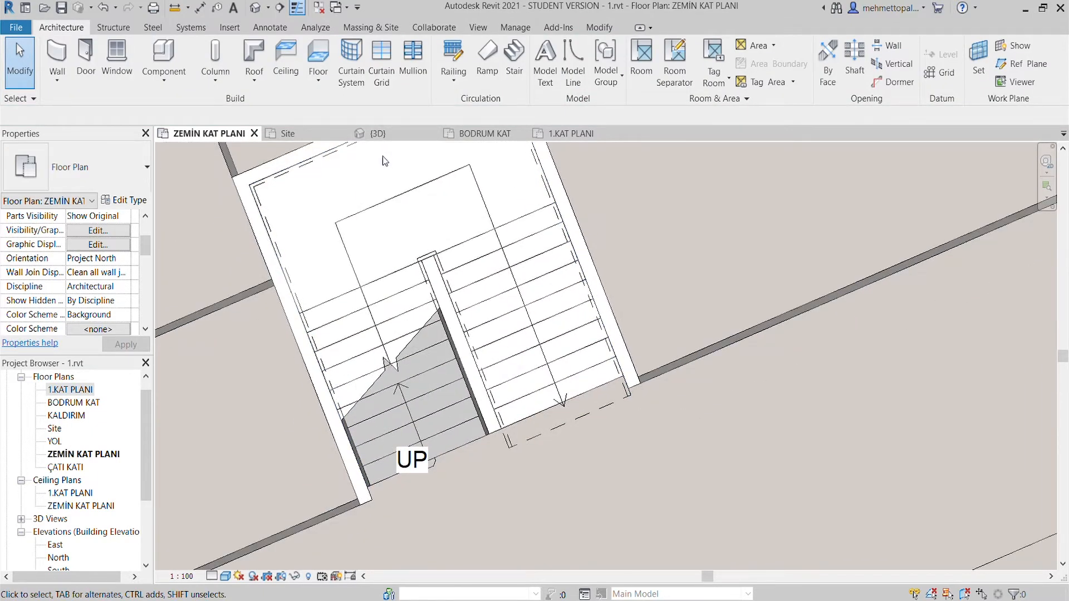
pyautogui.scroll(-5, 383, 161)
# - In the 3D view, remove the railings from the new stair, leaving only its flights and landing
pyautogui.click(400, 132)
pyautogui.click(557, 326)
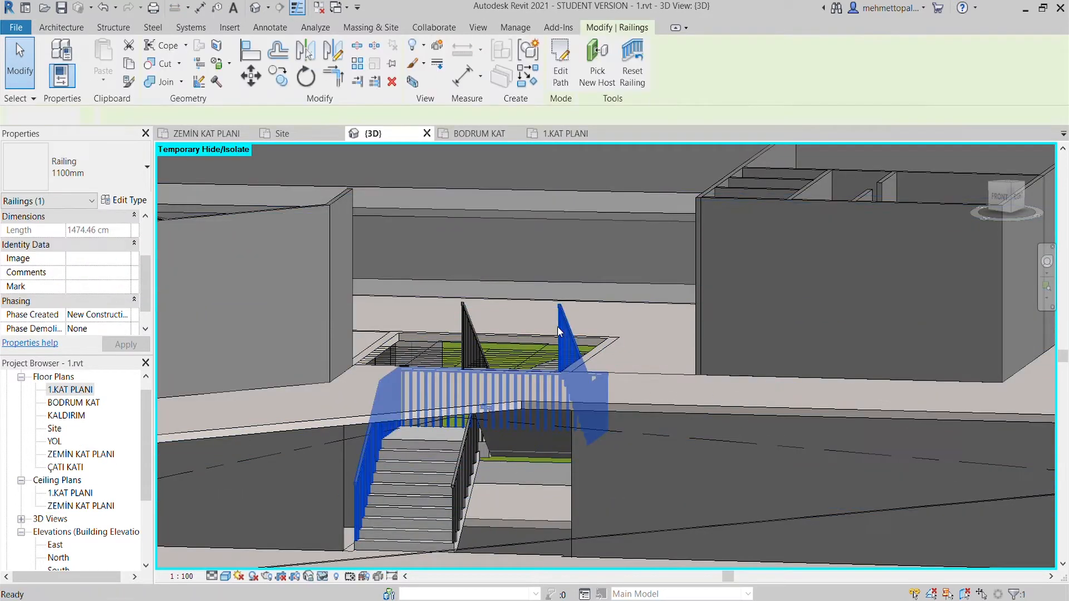
pyautogui.press('Escape')
pyautogui.scroll(6, 446, 428)
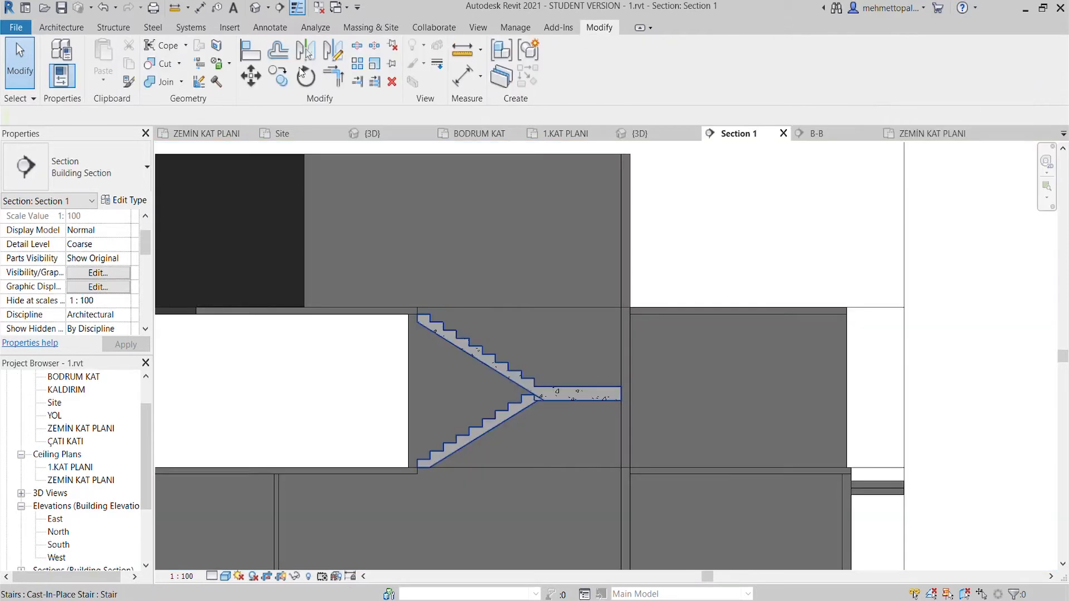
pyautogui.press('Escape')
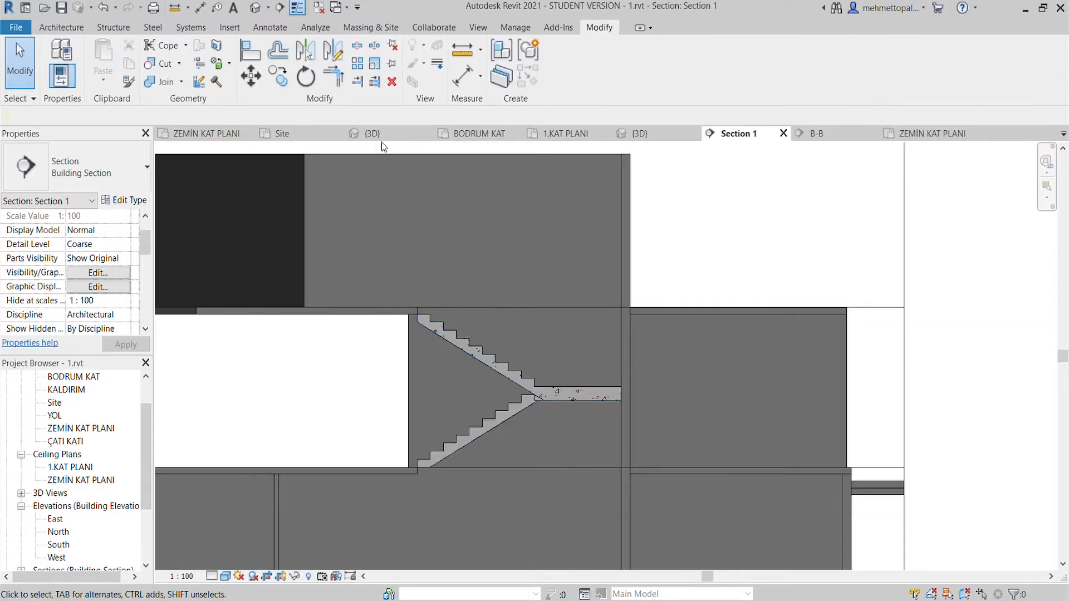
# - Inspect the finished stair in 3D, then compare its position in the ZEMİN KAT PLANI and BODRUM KAT plans
pyautogui.click(373, 134)
pyautogui.scroll(2, 516, 352)
pyautogui.click(454, 372)
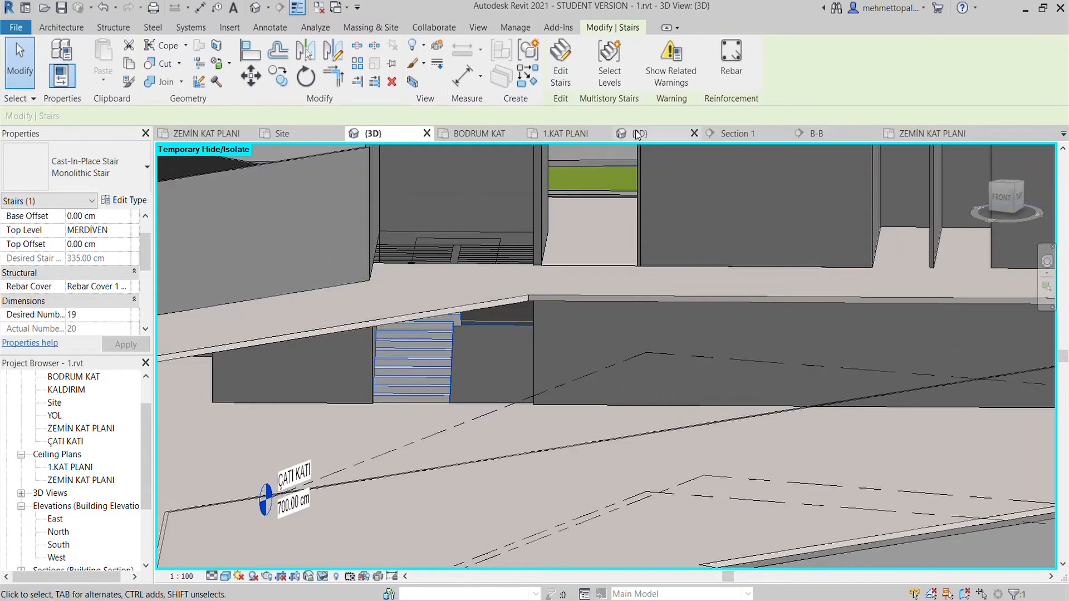
pyautogui.scroll(-1, 448, 383)
pyautogui.press('Escape')
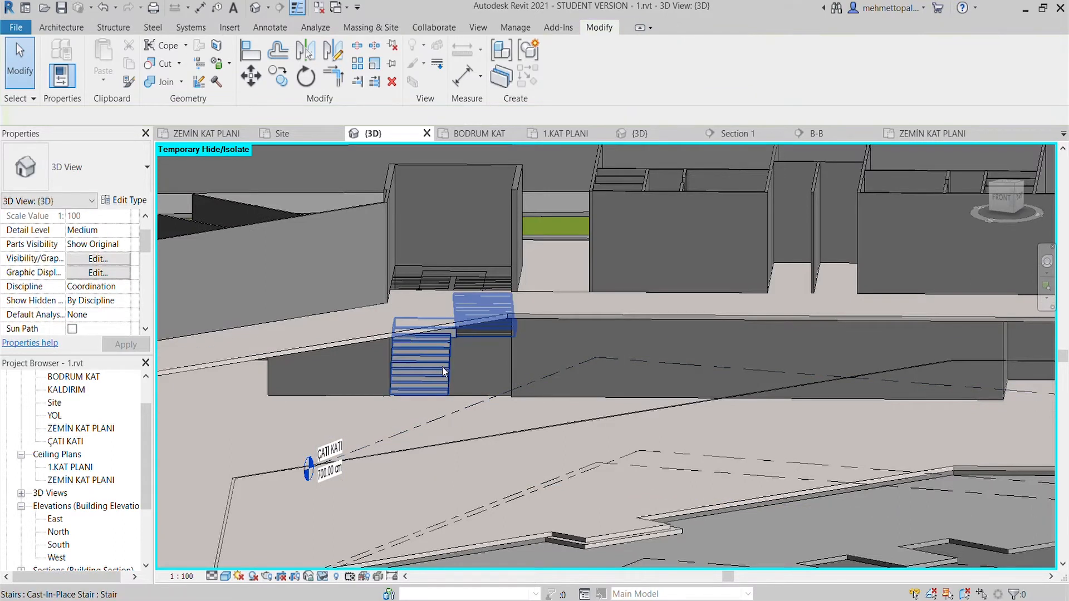
pyautogui.click(479, 134)
pyautogui.scroll(-4, 491, 299)
pyautogui.click(184, 134)
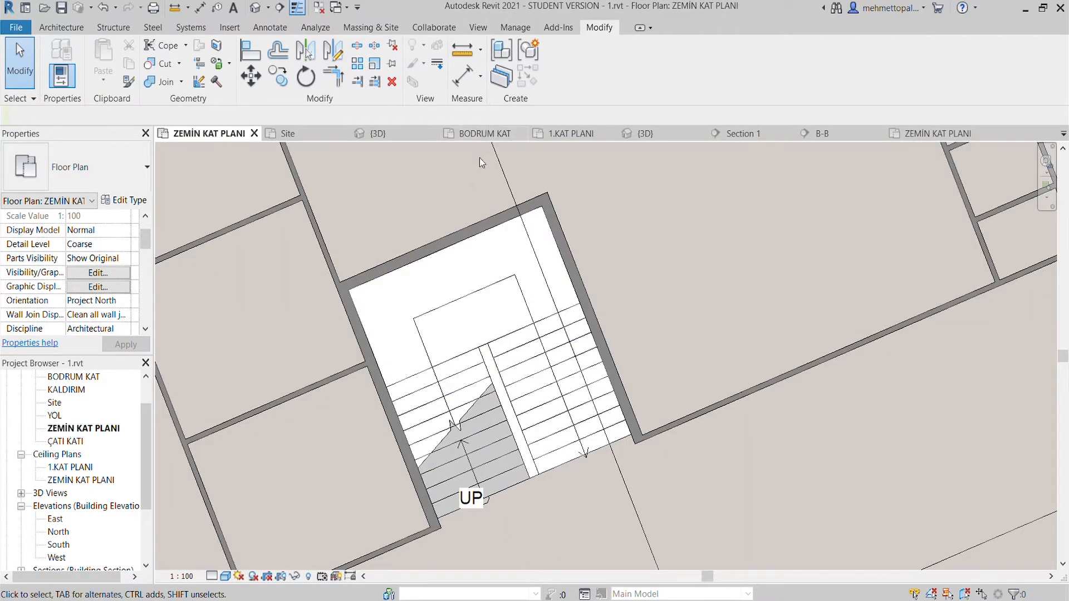
pyautogui.click(482, 135)
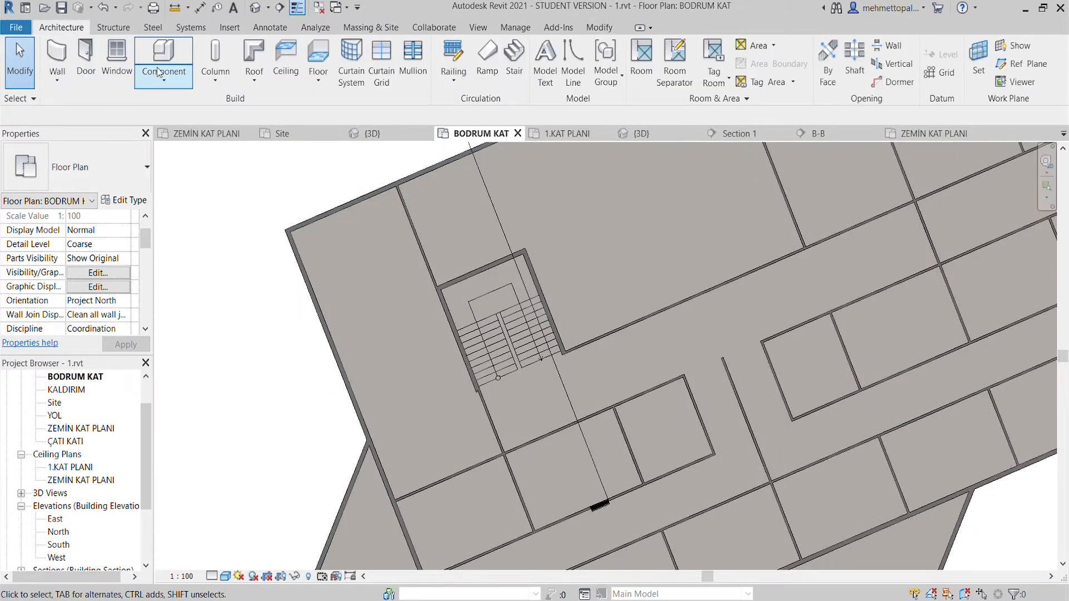
# - Start a Cast-In-Place monolithic stair in BODRUM KAT with base offset 335 cm, top level None and 19 desired risers
pyautogui.click(515, 56)
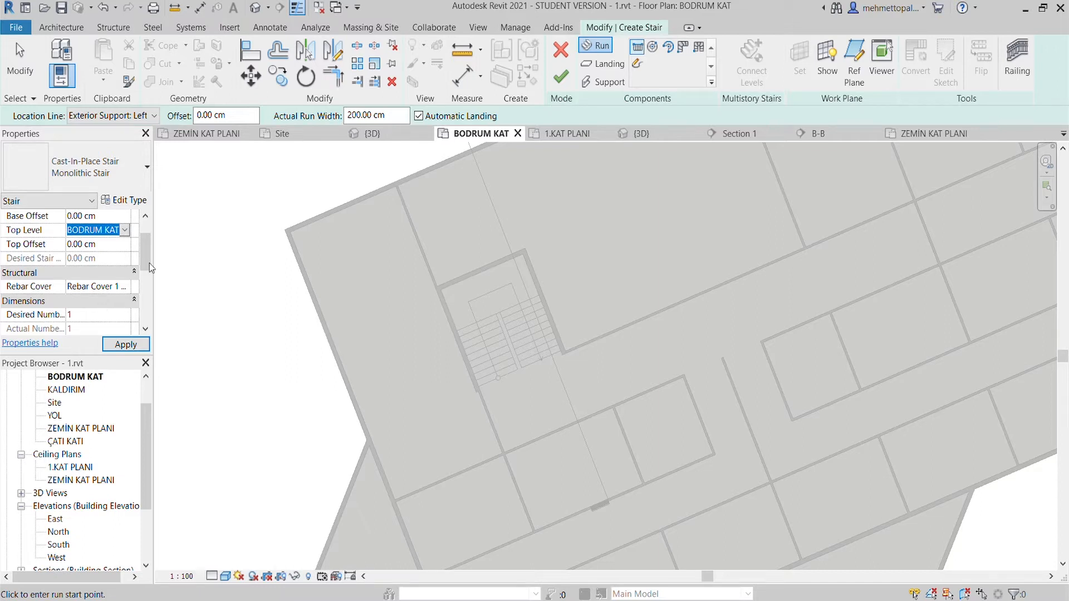
pyautogui.click(102, 250)
pyautogui.scroll(1, 117, 245)
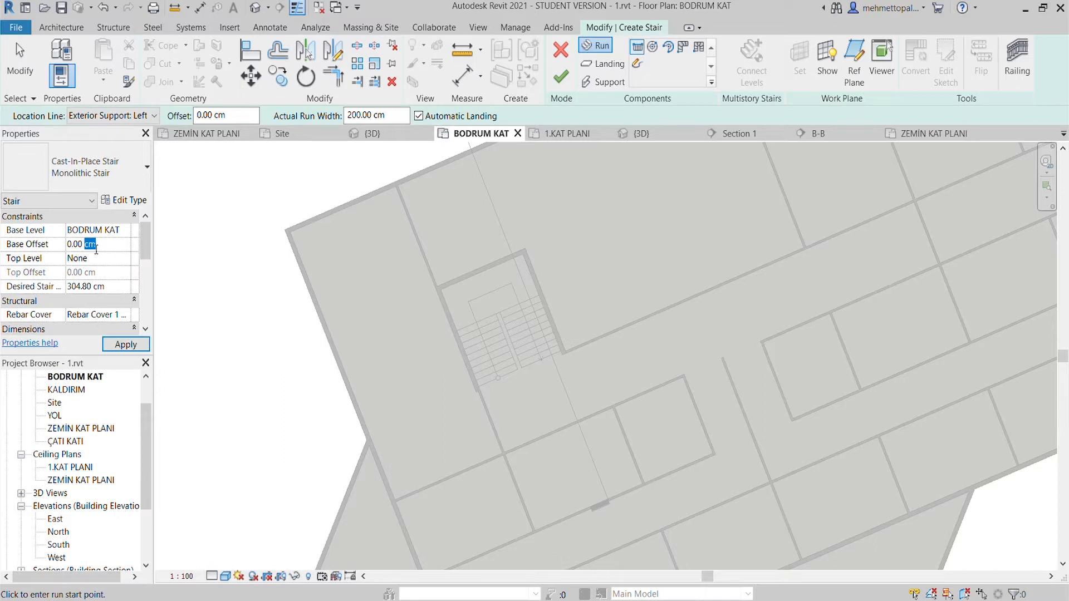
pyautogui.click(116, 346)
pyautogui.scroll(-3, 111, 277)
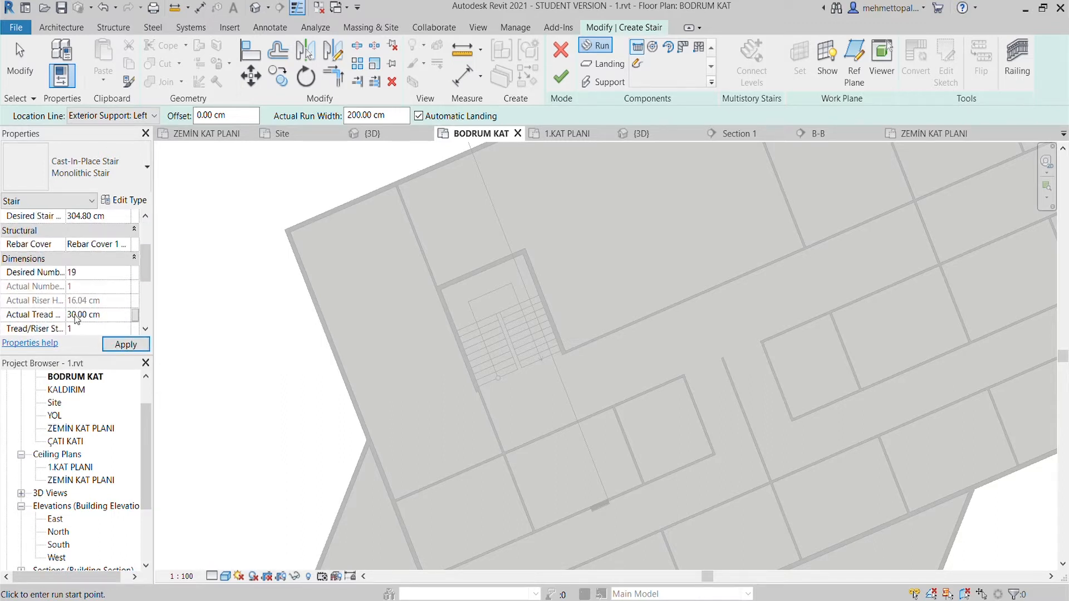
pyautogui.scroll(-2, 191, 340)
pyautogui.scroll(2, 98, 272)
pyautogui.scroll(-1, 77, 250)
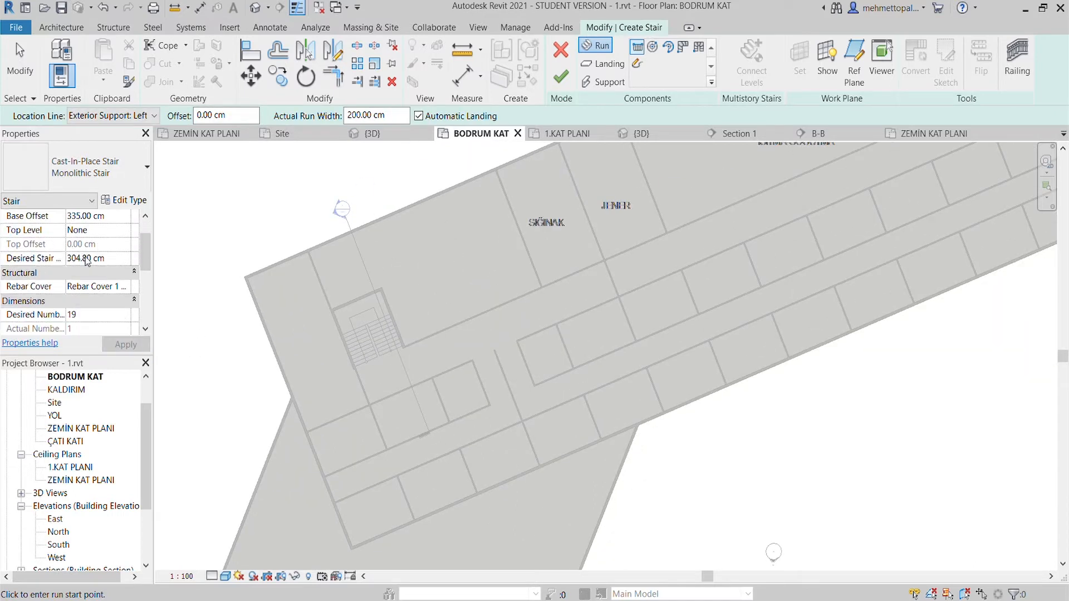
pyautogui.scroll(-3, 137, 266)
# - Draw the basement stair's first run up the left flight of the imported plan, along the stairwell wall
pyautogui.scroll(5, 358, 377)
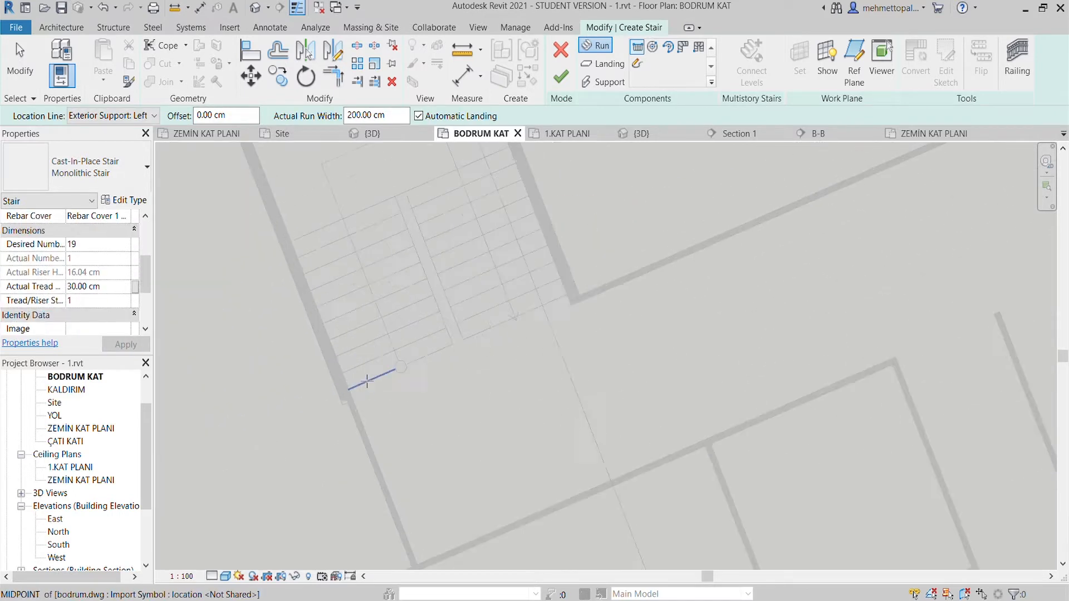
pyautogui.click(328, 405)
pyautogui.scroll(-4, 290, 334)
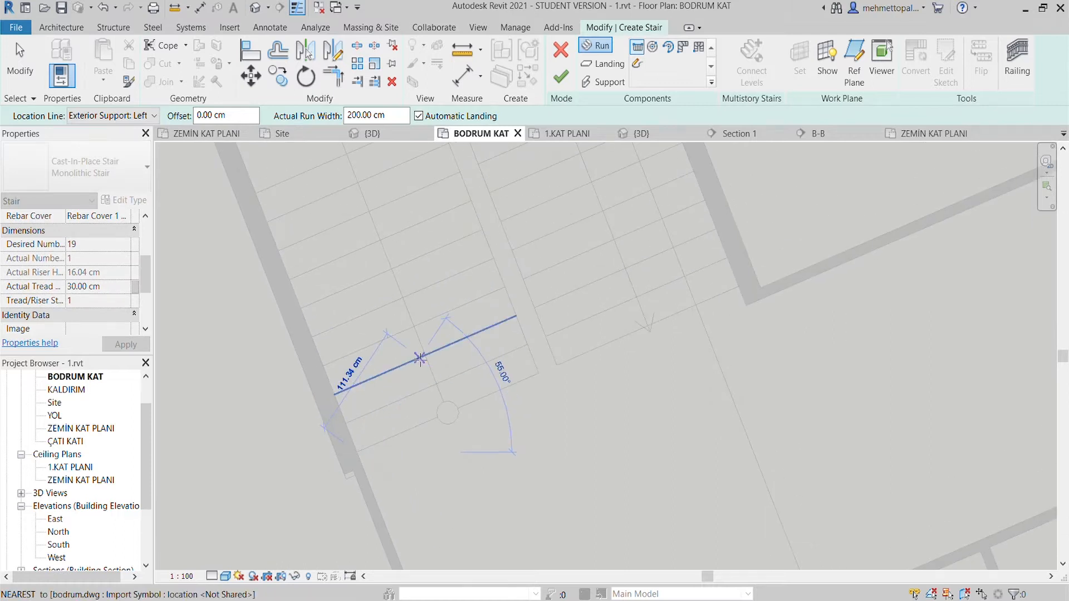
pyautogui.scroll(4, 278, 260)
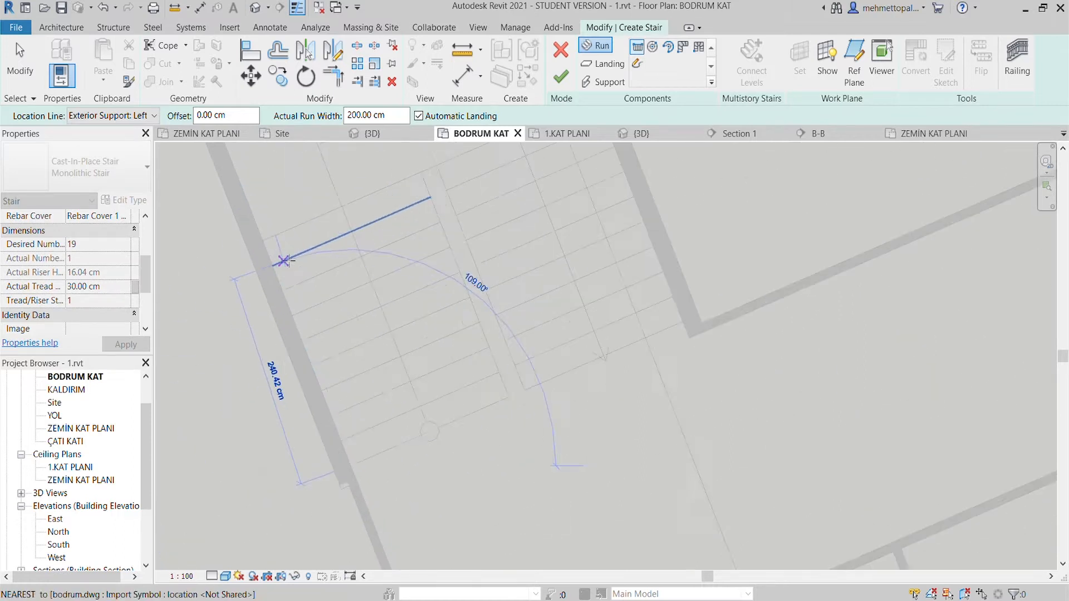
pyautogui.click(263, 238)
pyautogui.scroll(-2, 356, 234)
pyautogui.moveTo(423, 223); pyautogui.dragTo(351, 317, button='middle')
# - Draw the second run back down the right flight along the opposite wall and finish the basement stair
pyautogui.scroll(2, 501, 206)
pyautogui.click(501, 201)
pyautogui.scroll(-2, 540, 356)
pyautogui.moveTo(542, 362); pyautogui.dragTo(513, 305, button='middle')
pyautogui.scroll(2, 558, 376)
pyautogui.click(580, 405)
pyautogui.press('Escape')
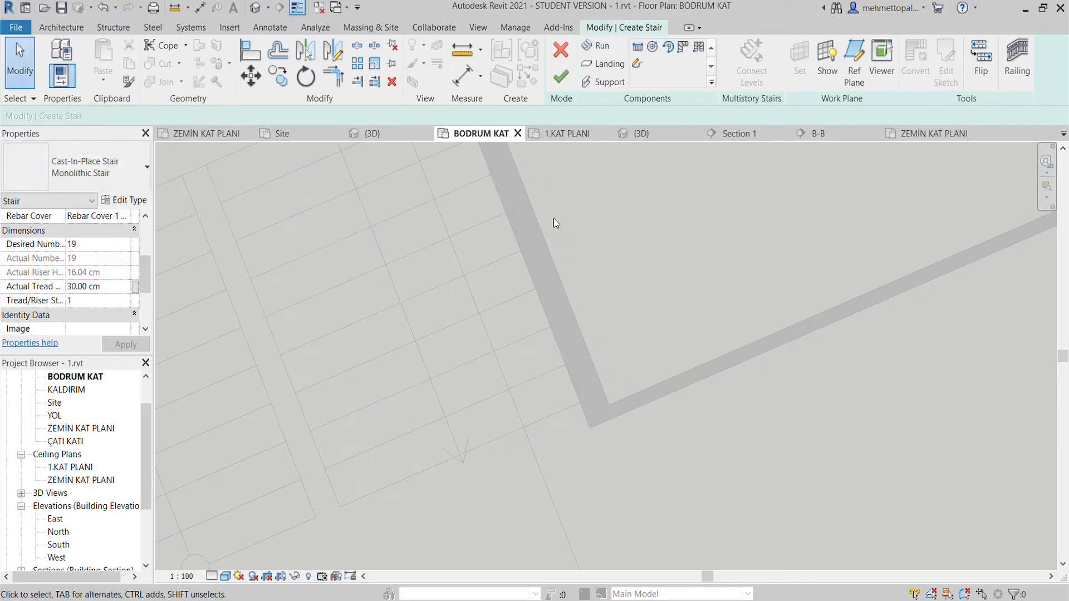
pyautogui.click(561, 78)
# - Try to stretch the lower end of the left stairwell wall to its outline in the imported plan
pyautogui.scroll(-2, 312, 311)
pyautogui.scroll(3, 301, 448)
pyautogui.click(317, 439)
pyautogui.moveTo(303, 462); pyautogui.dragTo(350, 441)
pyautogui.press('Escape')
pyautogui.click(341, 475)
pyautogui.press('Escape')
pyautogui.click(342, 462)
pyautogui.scroll(3, 343, 463)
pyautogui.click(299, 399)
pyautogui.moveTo(242, 456); pyautogui.dragTo(252, 483)
# - Try to align the left stairwell wall's lower end with the imported plan's wall edge
pyautogui.press('a')
pyautogui.press('l')
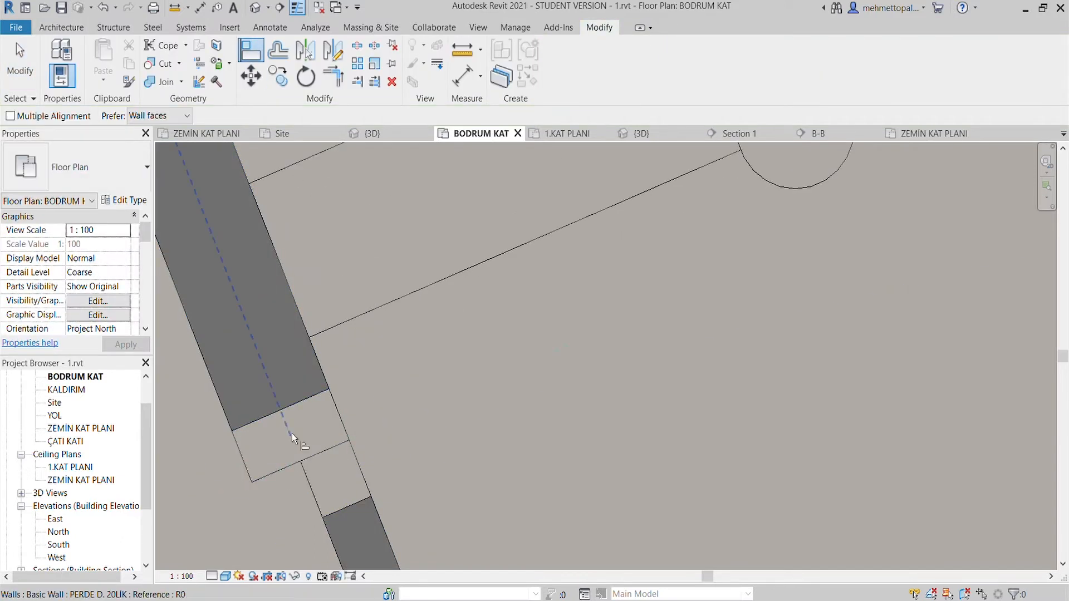
pyautogui.click(293, 329)
pyautogui.scroll(-7, 338, 292)
pyautogui.moveTo(341, 298); pyautogui.dragTo(412, 450, button='middle')
pyautogui.scroll(-1, 414, 450)
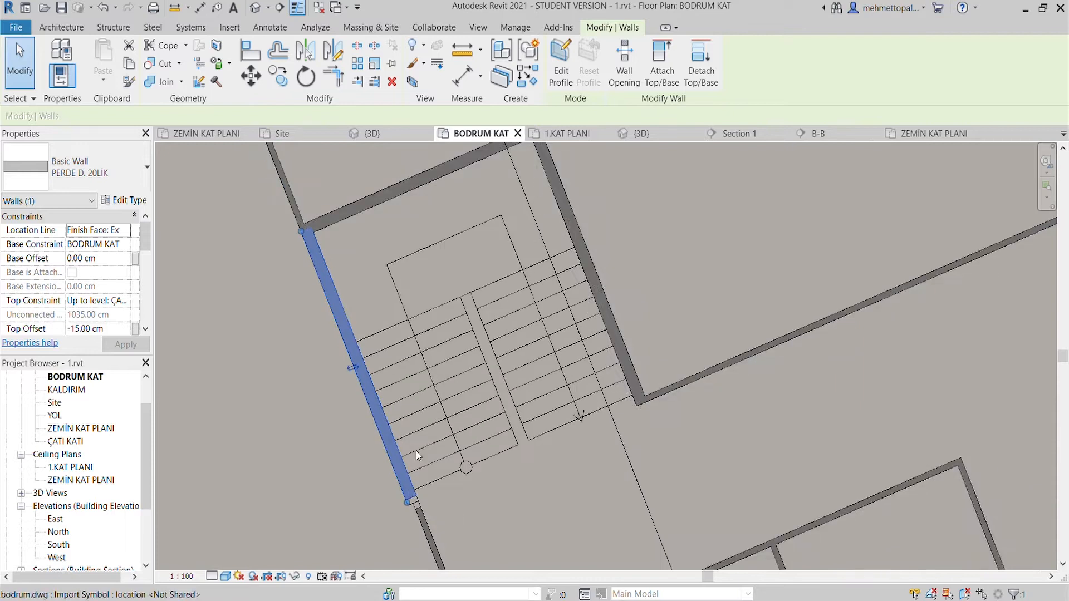
pyautogui.press('Escape')
# - Check where the basement stair sits in the ZEMİN KAT PLANI plan and around the building in 3D
pyautogui.click(218, 135)
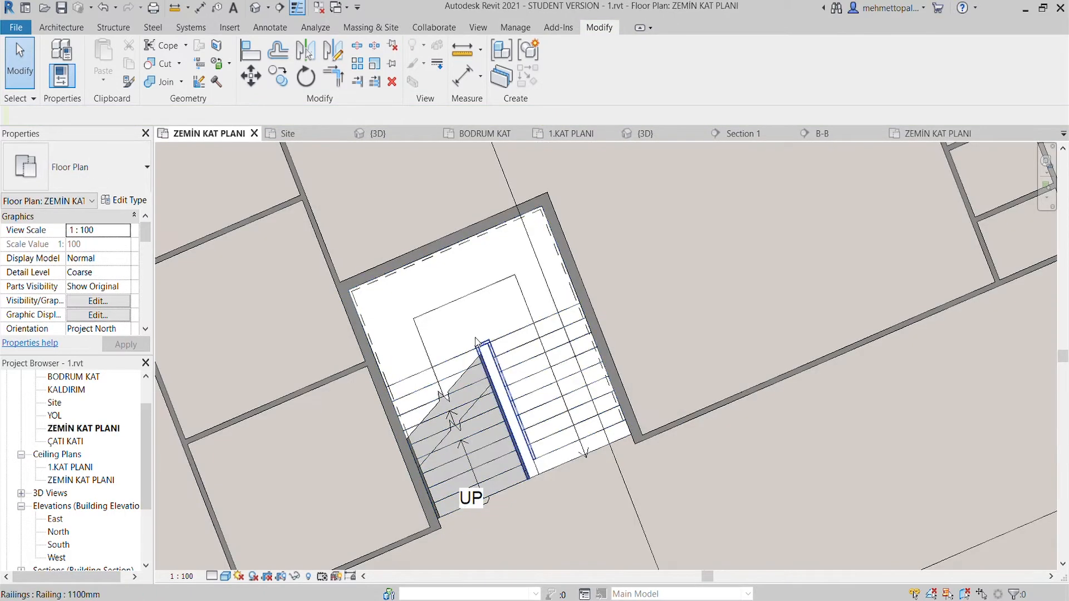
pyautogui.hotkey('ctrl', 'Tab')
pyautogui.hotkey('ctrl', 'Tab')
pyautogui.moveTo(477, 341)
pyautogui.keyDown('shift'); pyautogui.mouseDown(button='middle')
pyautogui.moveTo(485, 299)
pyautogui.moveTo(462, 292)
pyautogui.moveTo(479, 312)
pyautogui.moveTo(456, 261)
pyautogui.moveTo(539, 257)
pyautogui.moveTo(358, 400)
pyautogui.moveTo(362, 423)
pyautogui.moveTo(374, 385)
pyautogui.moveTo(410, 451)
pyautogui.moveTo(320, 461)
pyautogui.moveTo(856, 397)
pyautogui.moveTo(751, 401)
pyautogui.moveTo(674, 435)
pyautogui.moveTo(685, 362)
pyautogui.moveTo(579, 292)
pyautogui.mouseUp(button='middle'); pyautogui.keyUp('shift')
pyautogui.click(493, 419)
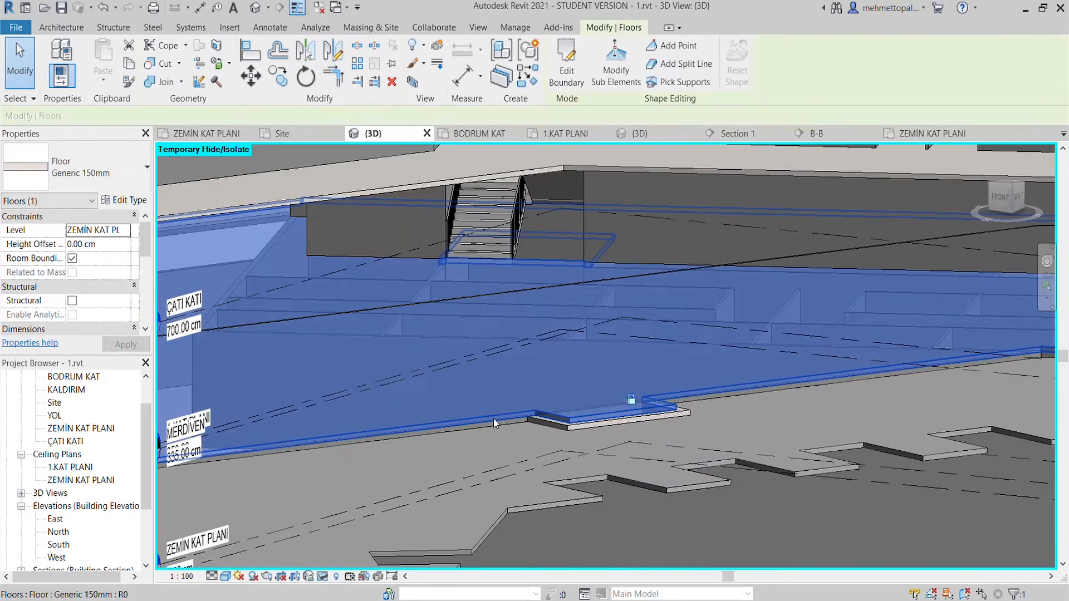
pyautogui.keyDown('shift'); pyautogui.moveTo(474, 357); pyautogui.dragTo(657, 402, button='middle'); pyautogui.keyUp('shift')
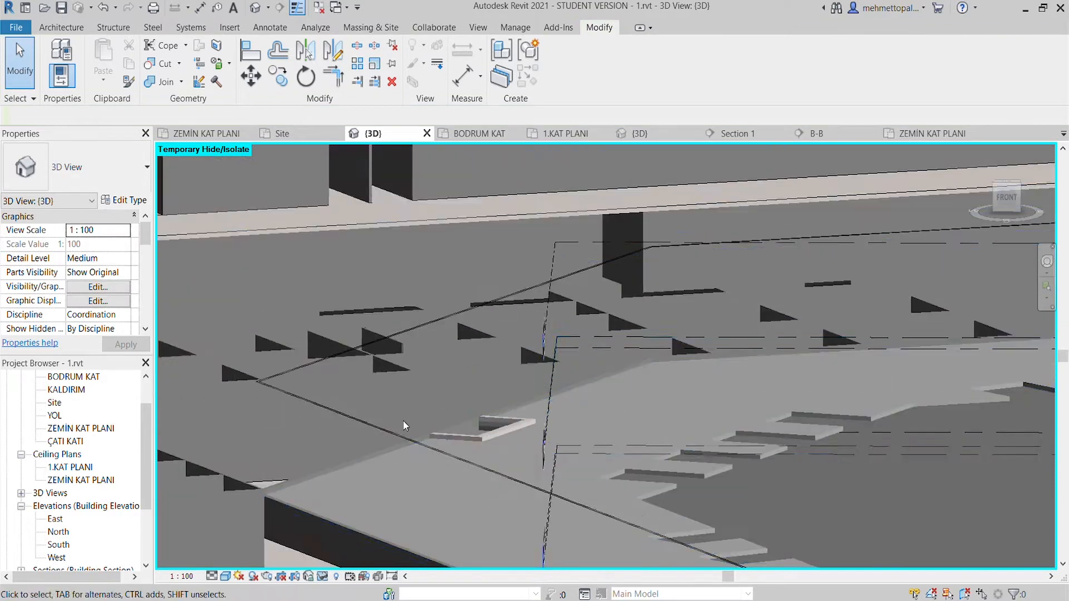
pyautogui.keyDown('shift'); pyautogui.moveTo(544, 406); pyautogui.dragTo(723, 423, button='middle'); pyautogui.keyUp('shift')
pyautogui.keyDown('shift'); pyautogui.moveTo(304, 457); pyautogui.dragTo(558, 396, button='middle'); pyautogui.keyUp('shift')
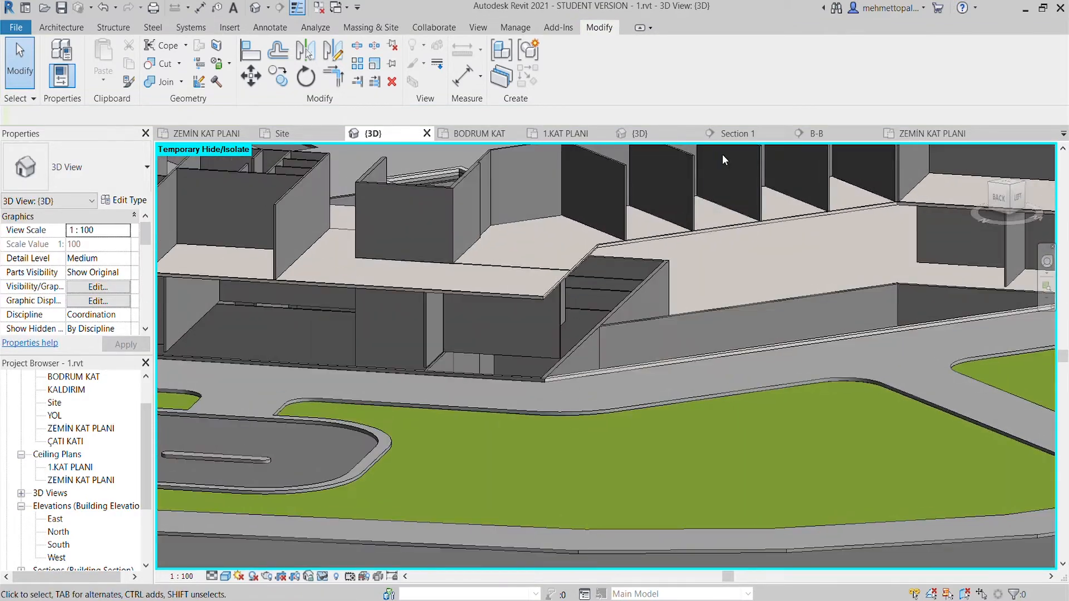
# - In Section 1, set the newly drawn stair's base offset to 0 cm from BODRUM KAT
pyautogui.click(730, 135)
pyautogui.scroll(3, 526, 359)
pyautogui.click(455, 319)
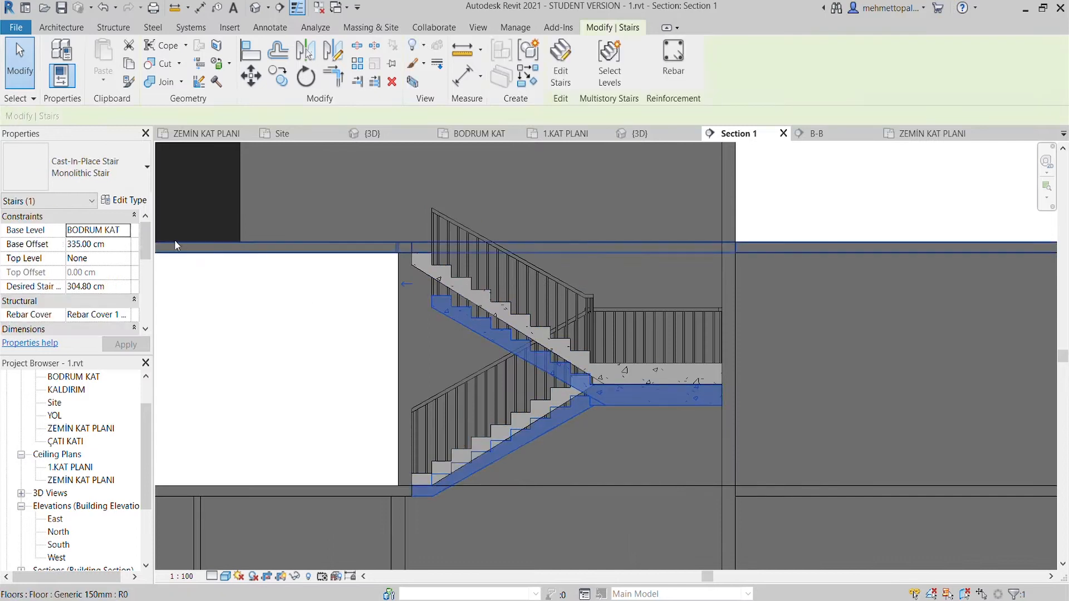
pyautogui.click(126, 244)
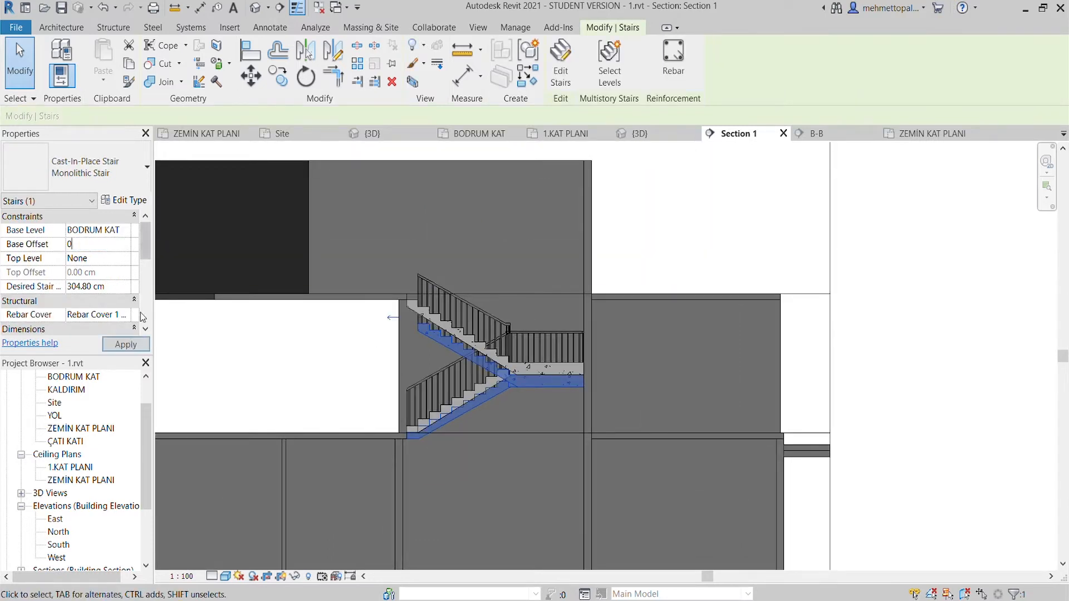
pyautogui.write('0')
pyautogui.press('Return')
# - Set the basement stair's top level to 1.KAT PLANI with a top offset of -15 cm
pyautogui.click(128, 259)
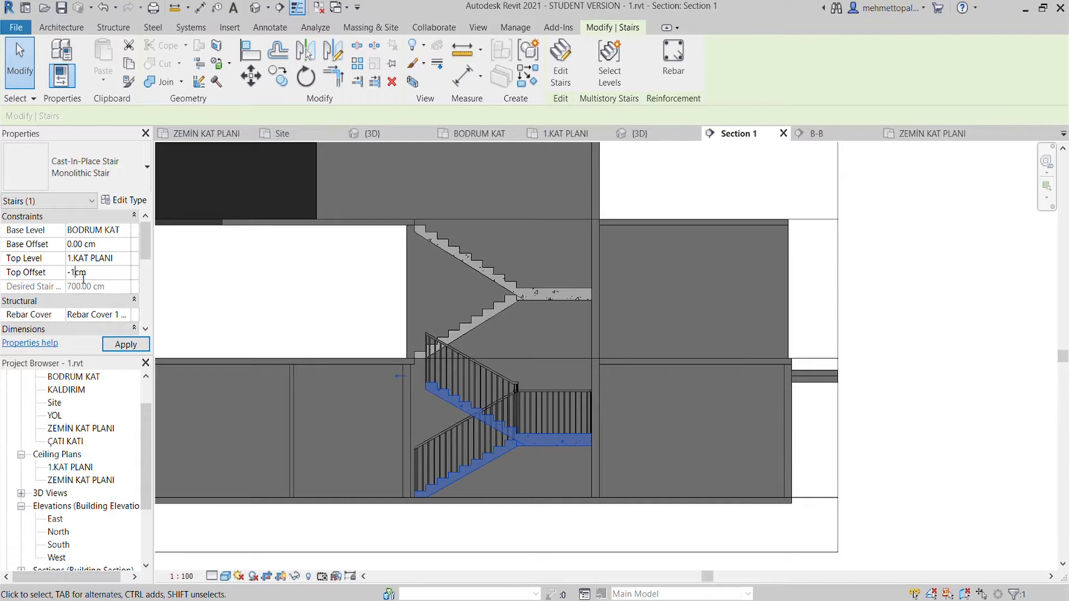
pyautogui.click(126, 345)
pyautogui.scroll(2, 448, 403)
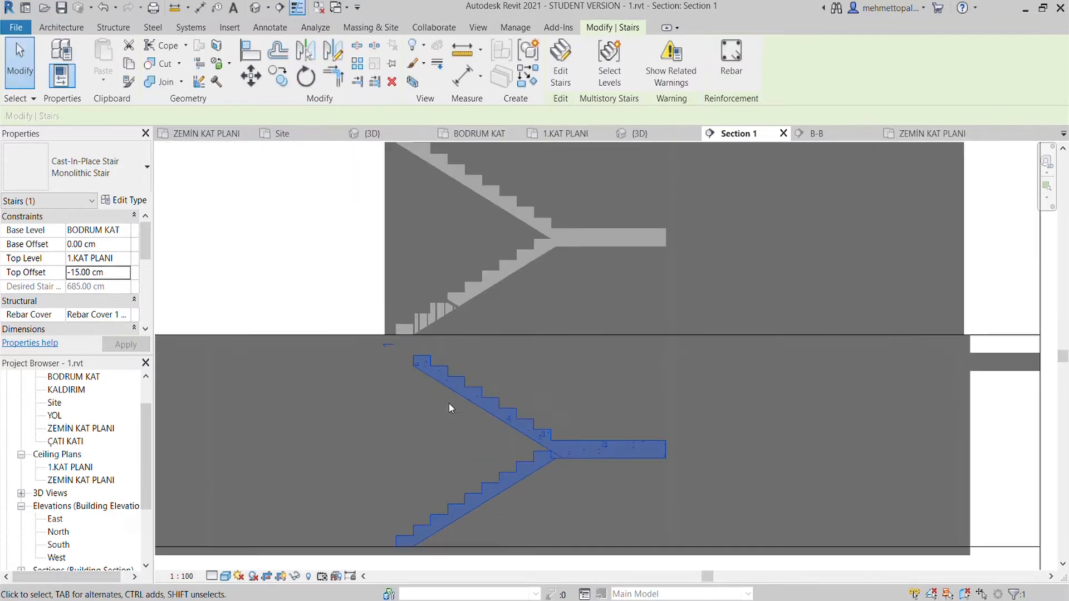
# - Set the basement stair's desired number of risers to 19
pyautogui.scroll(1, 474, 448)
pyautogui.scroll(-5, 81, 276)
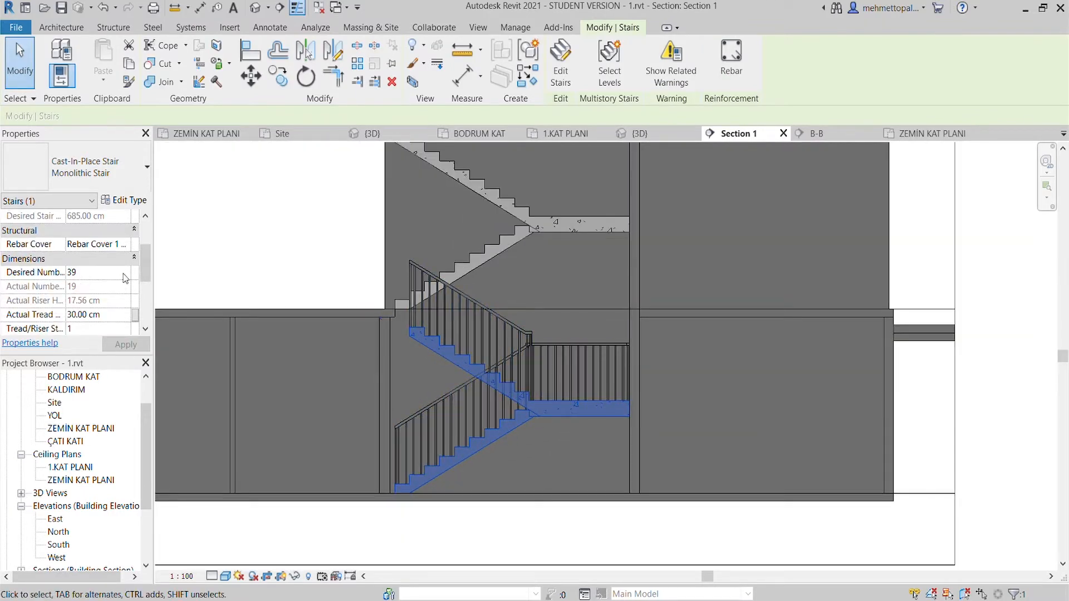
pyautogui.click(522, 438)
pyautogui.click(498, 430)
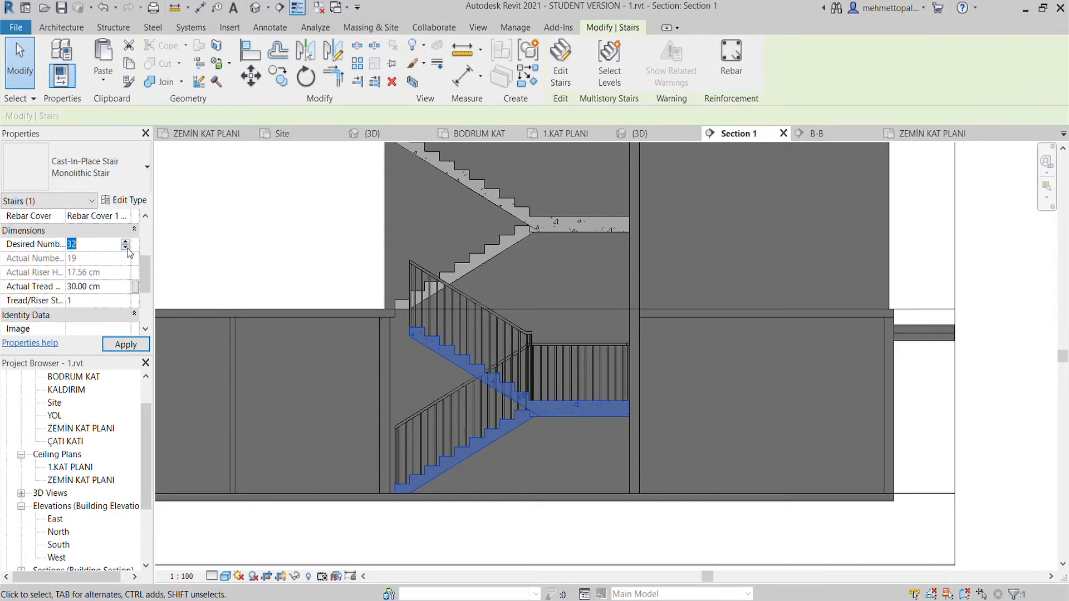
pyautogui.click(123, 345)
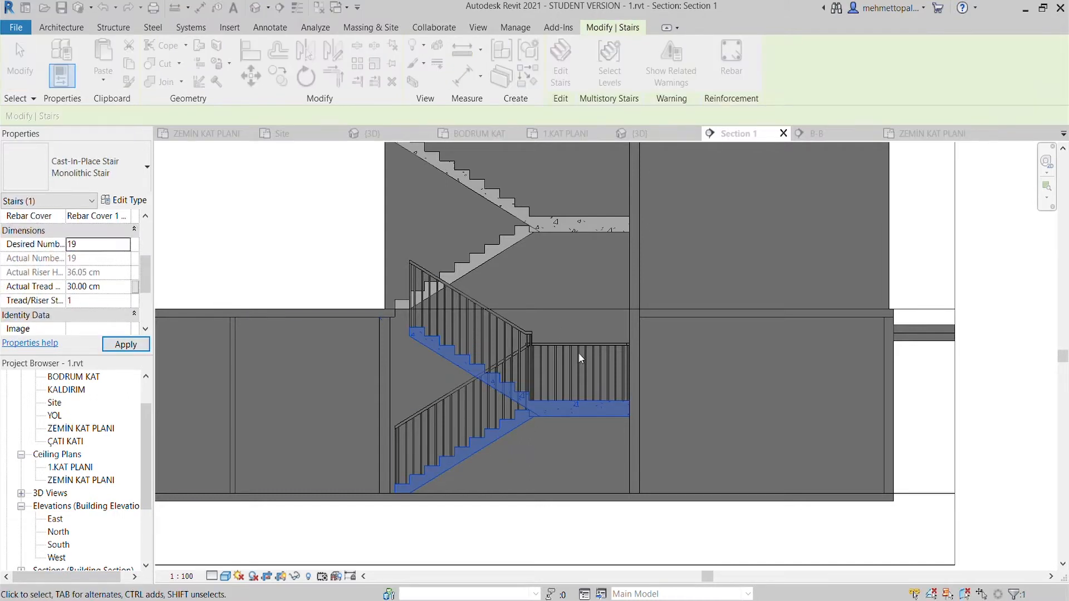
# - Change the basement stair's top level to ZEMİN KAT PLANI, apply 19 desired risers and check its upper end in the section
pyautogui.click(124, 262)
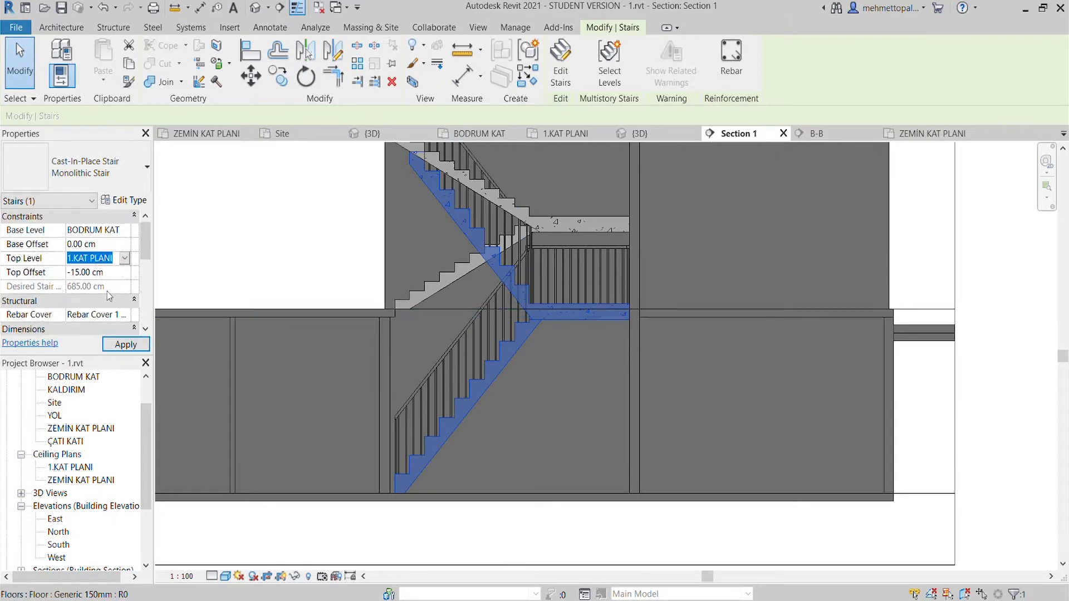
pyautogui.click(124, 344)
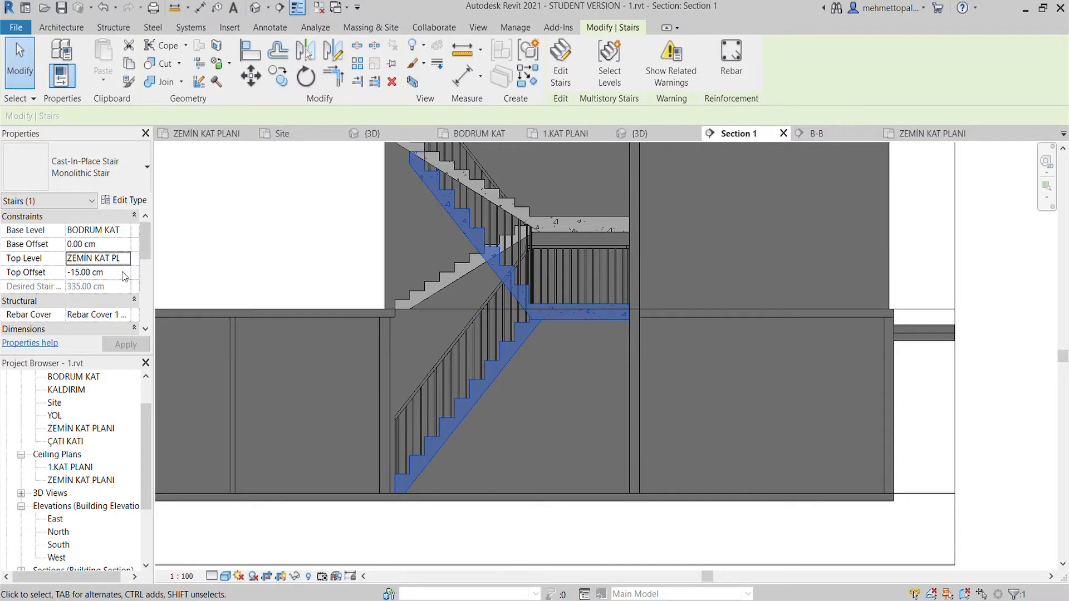
pyautogui.scroll(-3, 123, 275)
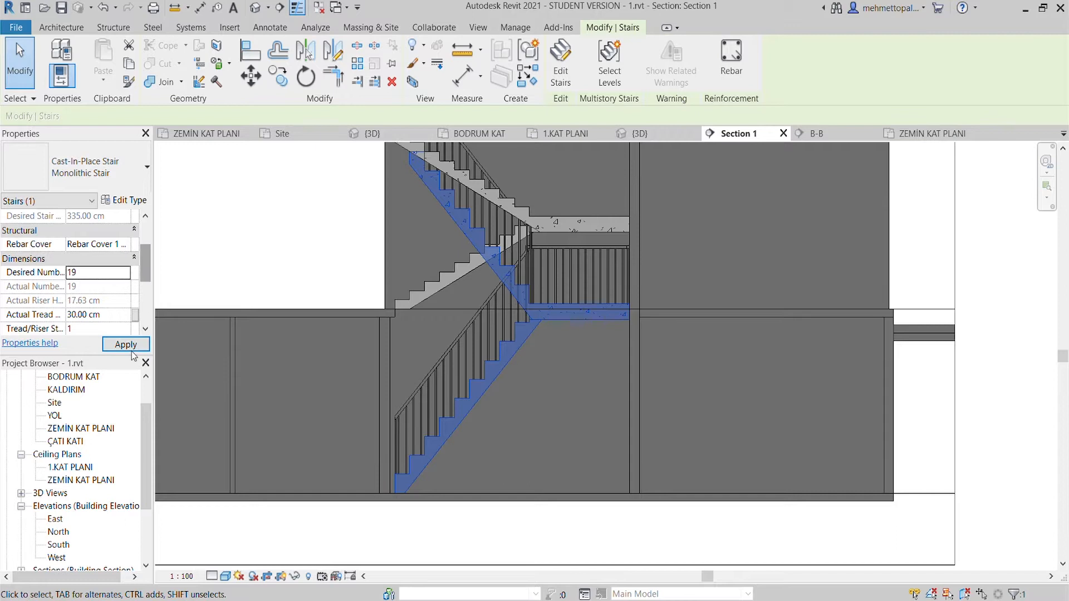
pyautogui.click(126, 344)
pyautogui.scroll(2, 392, 358)
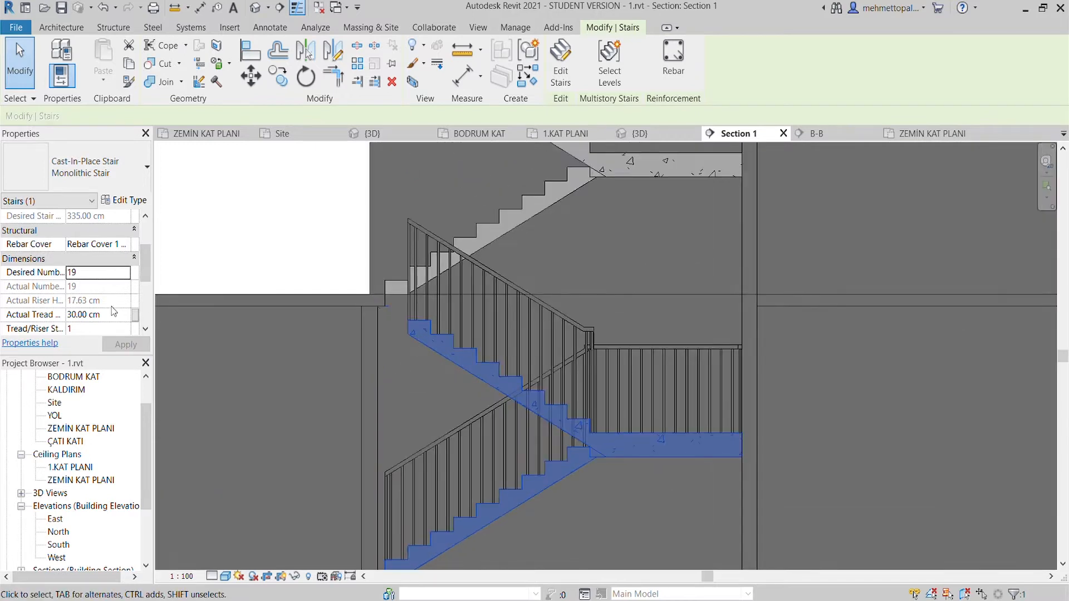
pyautogui.scroll(3, 113, 311)
pyautogui.scroll(-1, 115, 266)
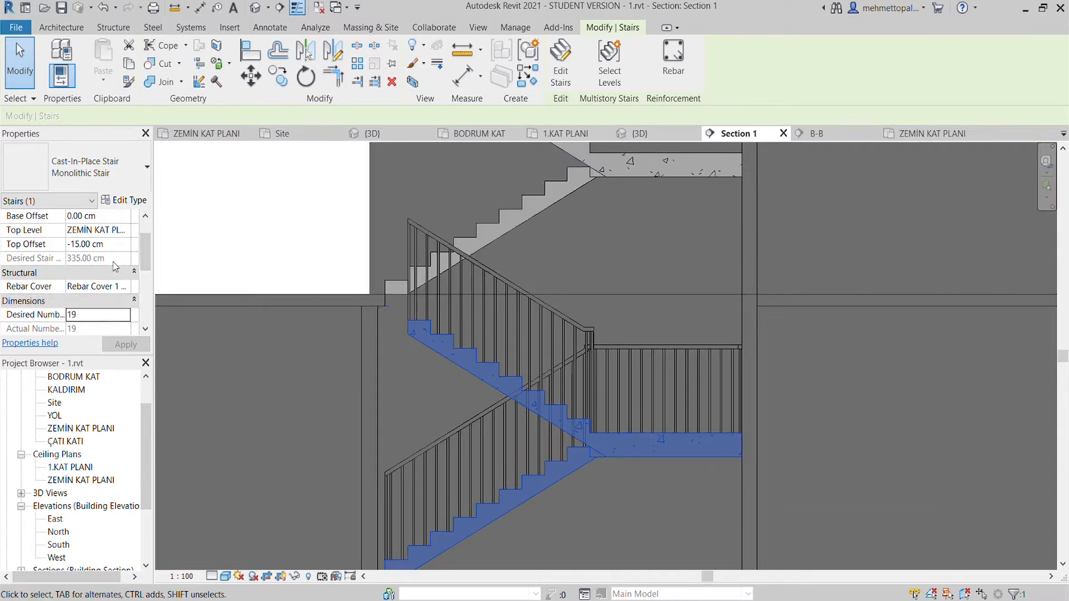
# - Examine the basement stair's level constraints and riser dimensions, and its fit between the floors in Section 1
pyautogui.scroll(1, 116, 266)
pyautogui.scroll(-3, 82, 273)
pyautogui.scroll(3, 83, 274)
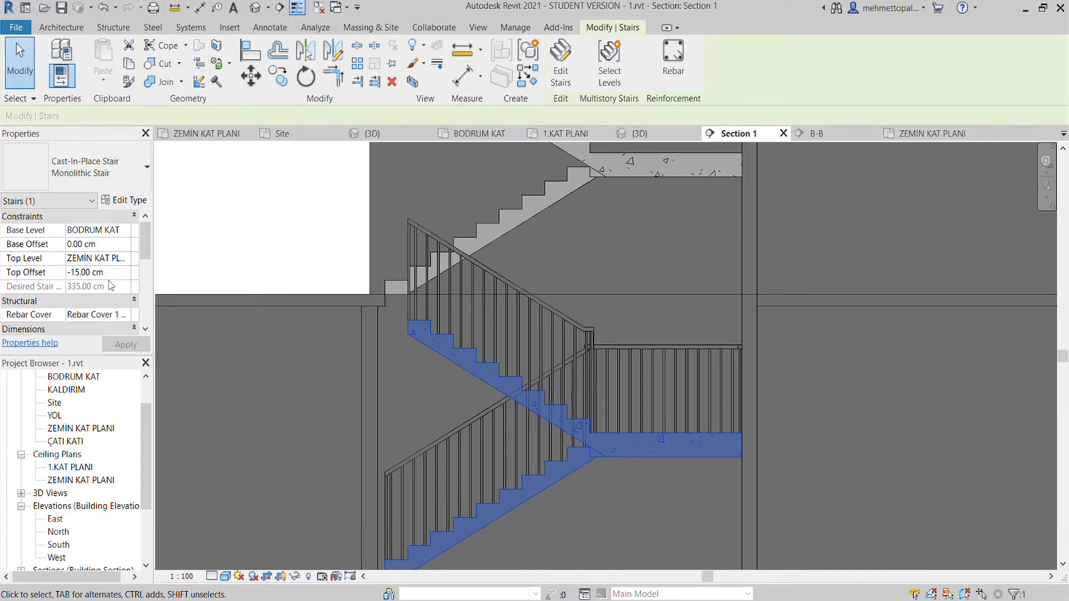
pyautogui.scroll(-1, 111, 285)
pyautogui.scroll(-1, 127, 249)
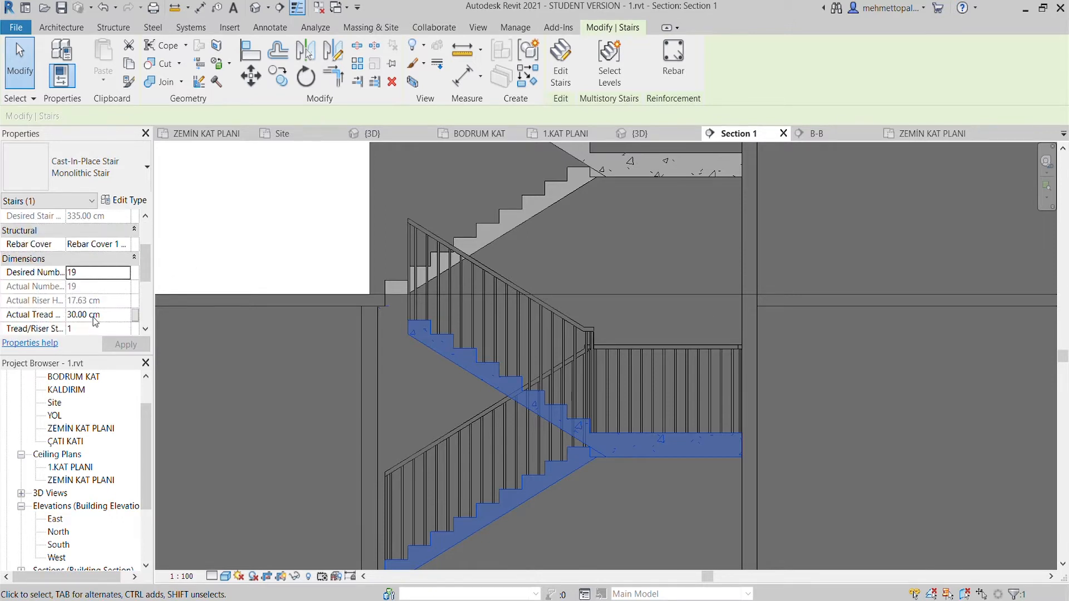
pyautogui.click(187, 329)
pyautogui.click(421, 350)
pyautogui.scroll(-2, 421, 350)
pyautogui.moveTo(421, 349); pyautogui.dragTo(422, 287, button='middle')
pyautogui.scroll(1, 523, 364)
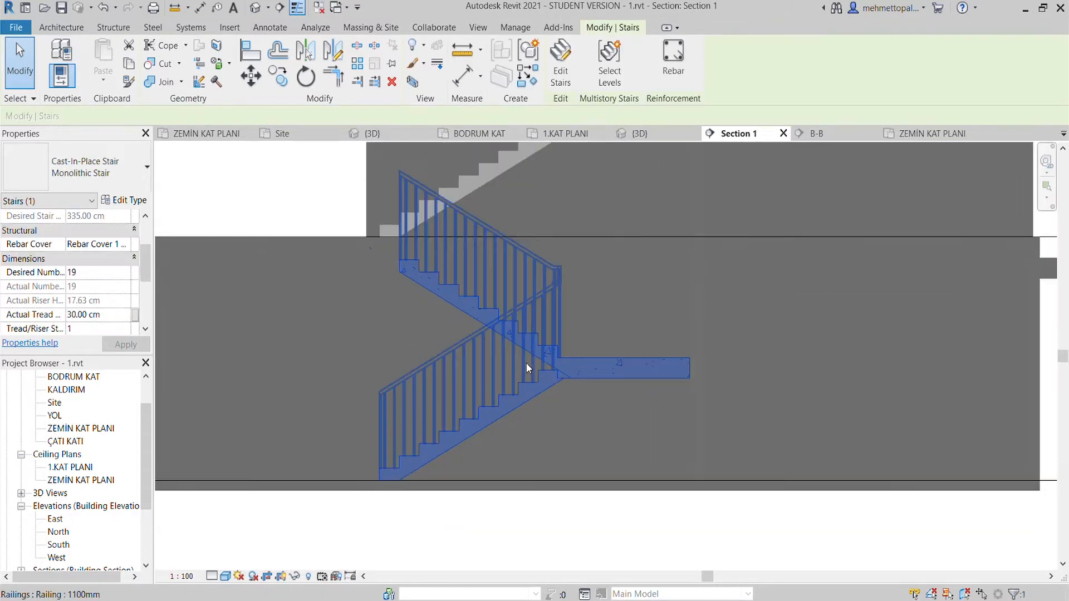
# - Delete the railings of the basement stair in Section 1
pyautogui.scroll(-1, 524, 364)
pyautogui.press('Escape')
pyautogui.click(514, 325)
pyautogui.press('Delete')
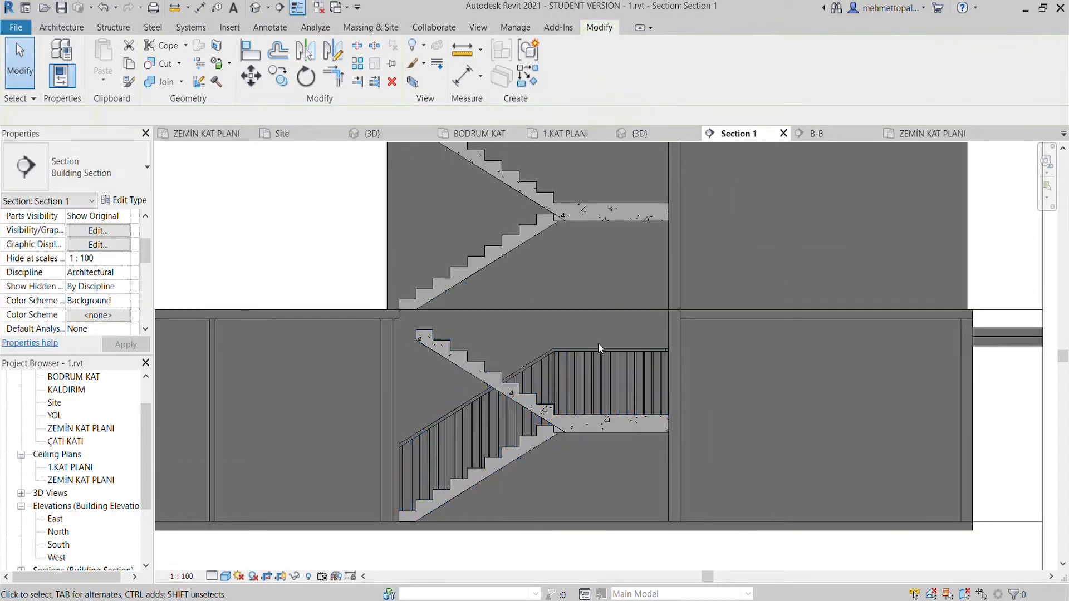
# - Check the upper stair's base and top levels and compare them with the level heights in the East elevation and section B-B
pyautogui.click(579, 217)
pyautogui.scroll(3, 94, 296)
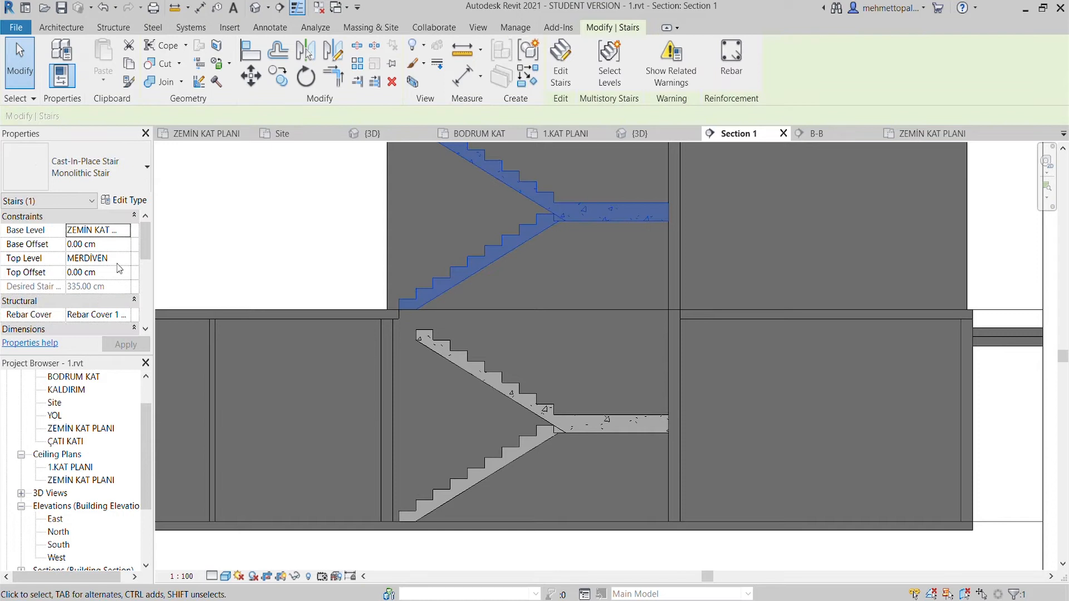
pyautogui.doubleClick(55, 519)
pyautogui.scroll(6, 446, 429)
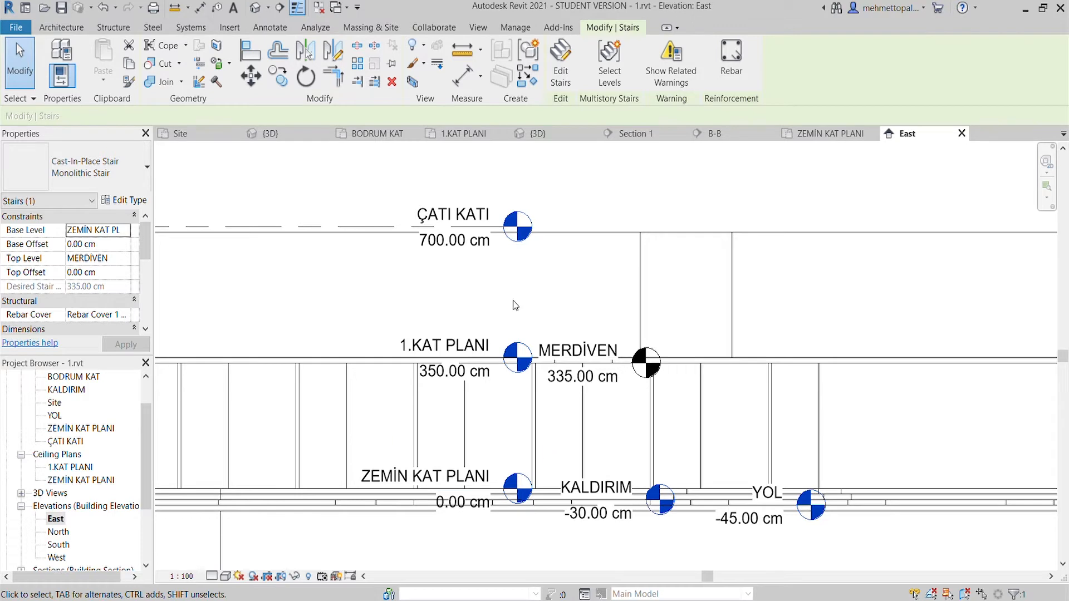
pyautogui.click(714, 133)
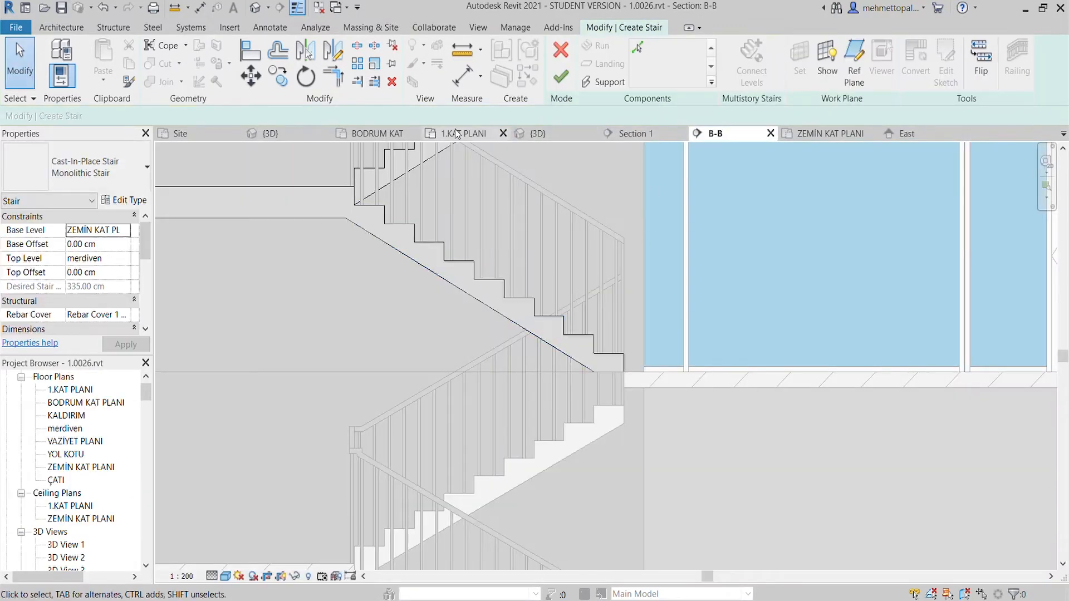
pyautogui.click(619, 133)
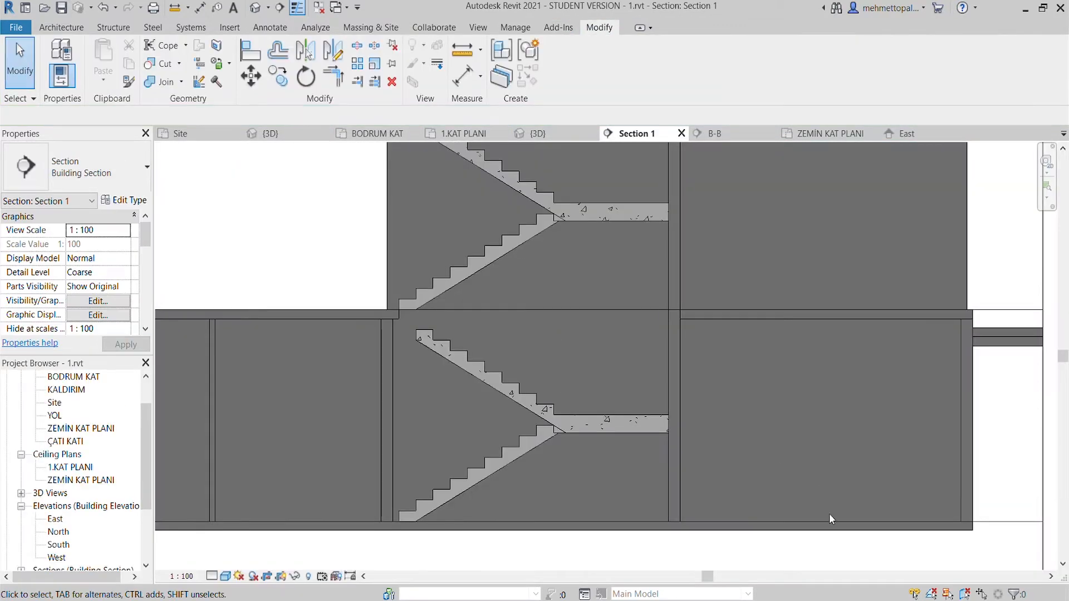
# - Edit the basement stair in the BODRUM KAT plan, extending its upper run by one riser to 19 + 1 while keeping the lower run's full length
pyautogui.scroll(3, 424, 337)
pyautogui.click(420, 346)
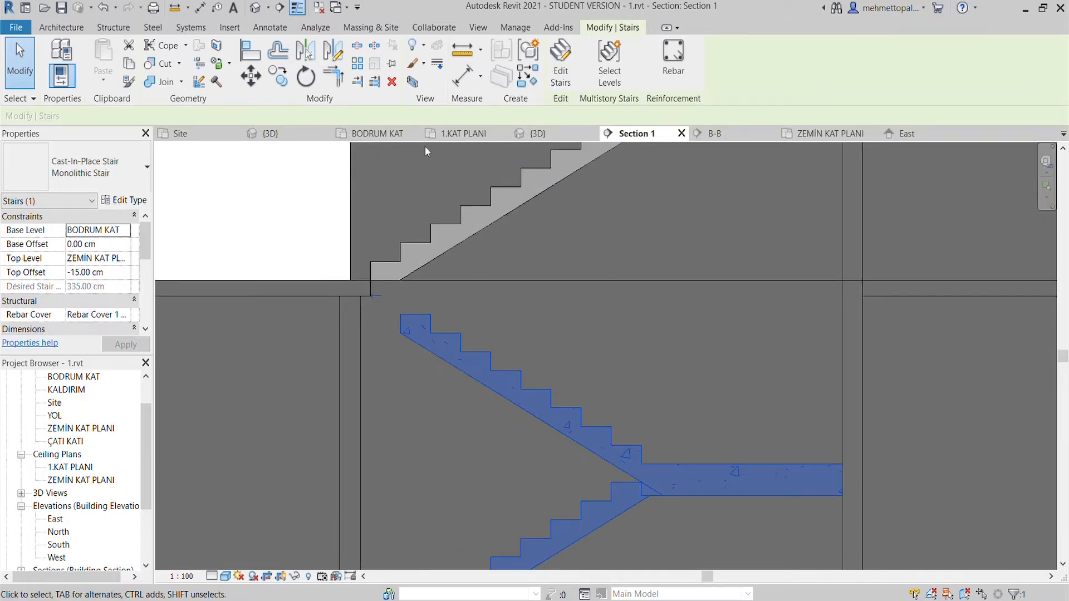
pyautogui.click(375, 133)
pyautogui.scroll(3, 606, 381)
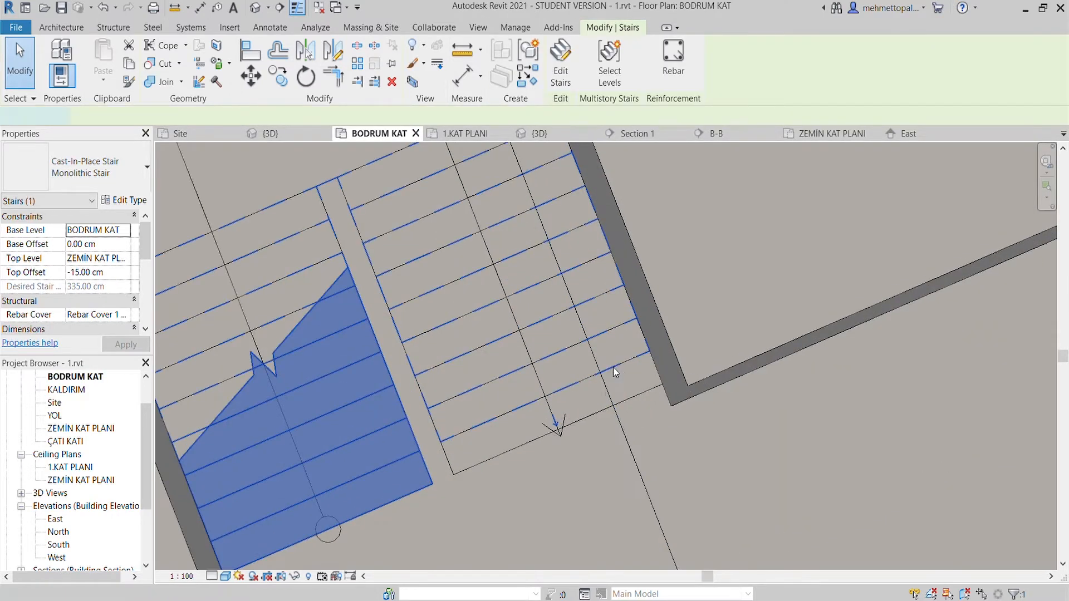
pyautogui.doubleClick(613, 367)
pyautogui.moveTo(637, 370); pyautogui.dragTo(639, 427)
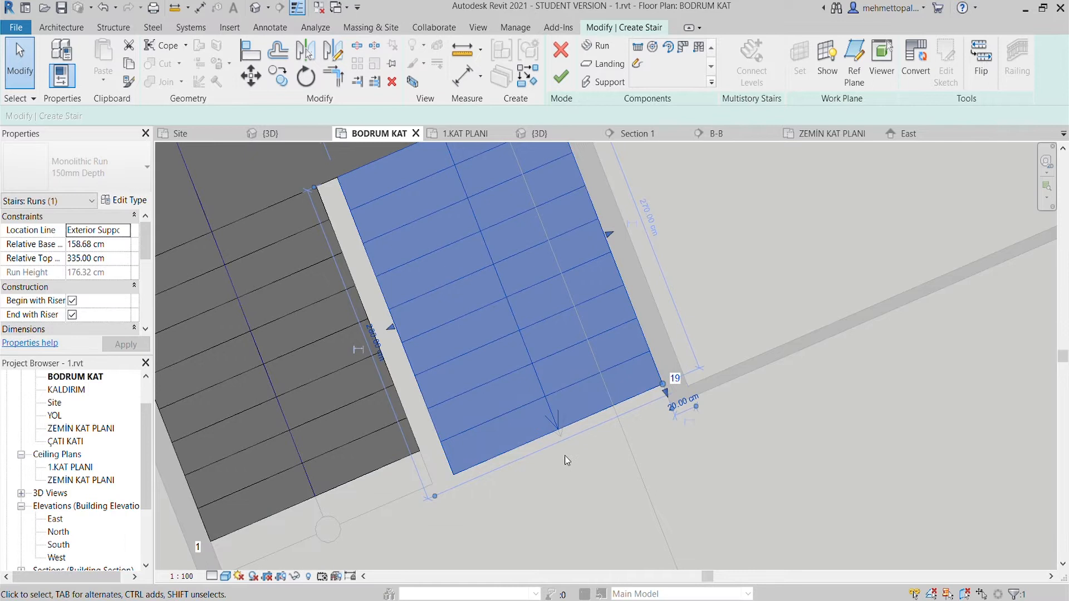
pyautogui.hotkey('ctrl', 'z')
pyautogui.click(617, 363)
pyautogui.moveTo(651, 359); pyautogui.dragTo(665, 390)
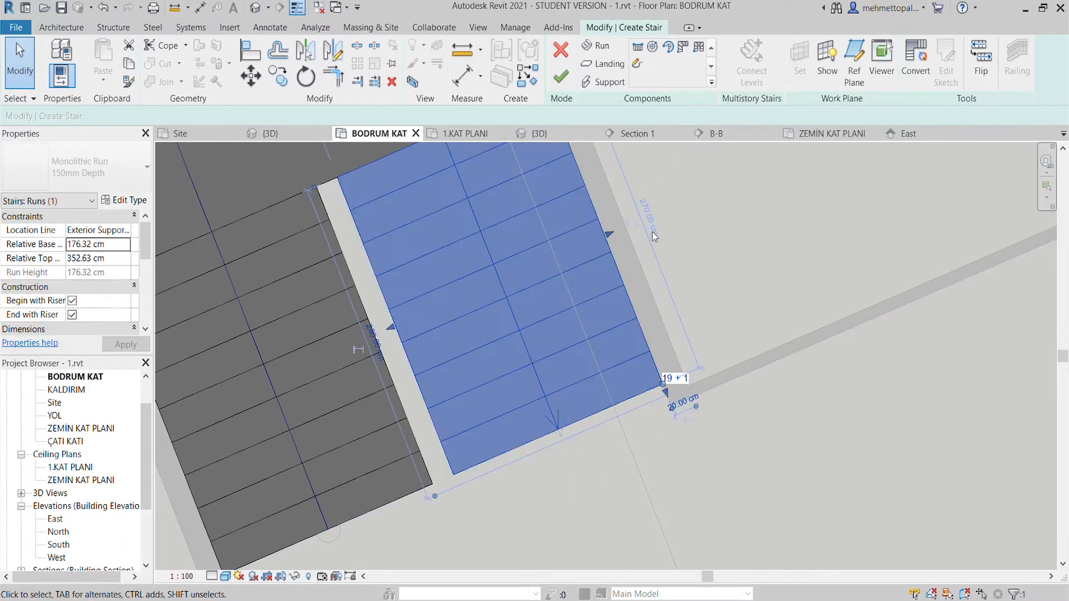
pyautogui.click(560, 77)
pyautogui.scroll(-5, 567, 342)
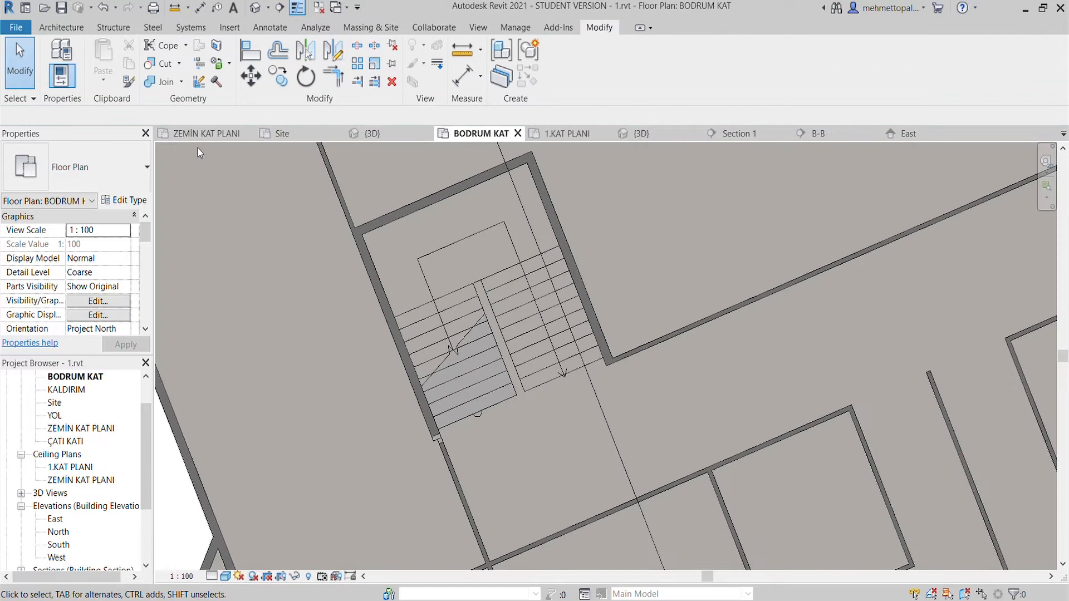
# - Examine in Section 1 how the extended basement stair and the stair above meet the floor slabs
pyautogui.click(211, 135)
pyautogui.click(480, 133)
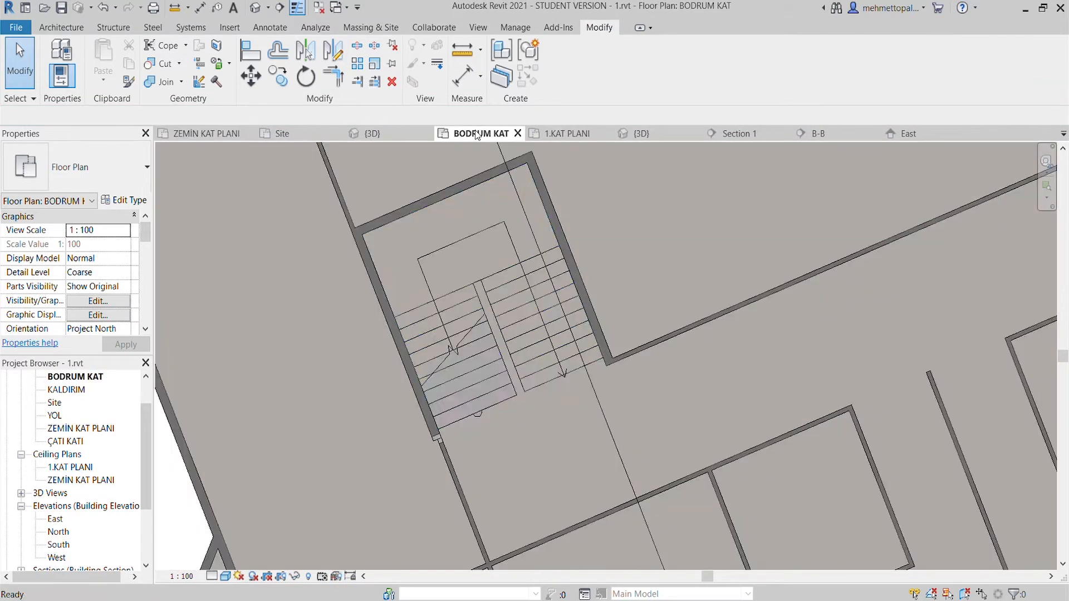
pyautogui.click(753, 135)
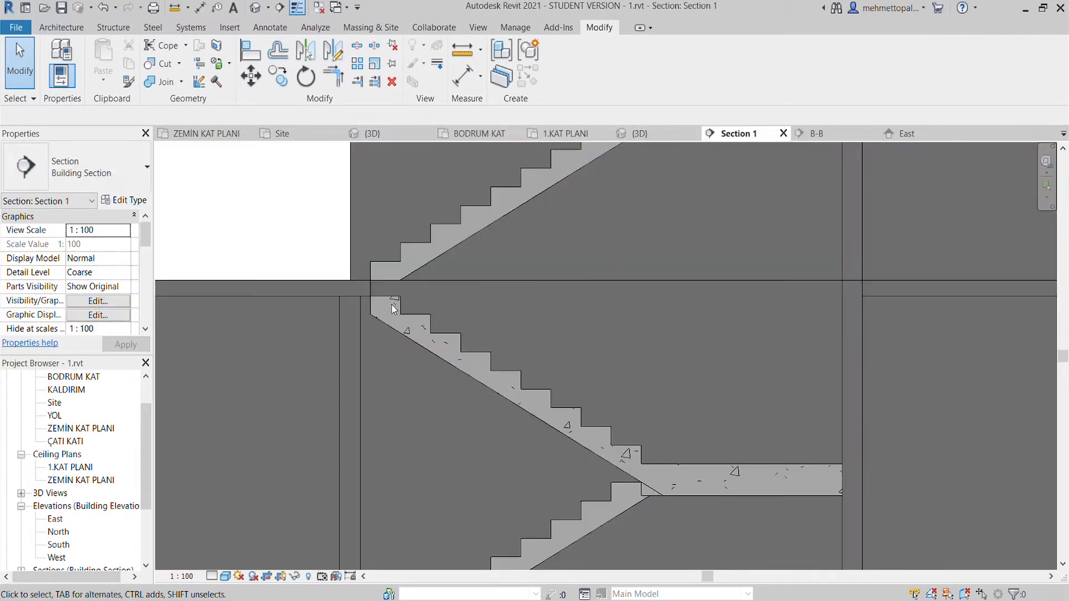
pyautogui.scroll(6, 379, 301)
pyautogui.scroll(-10, 366, 301)
pyautogui.moveTo(476, 336); pyautogui.dragTo(484, 377, button='middle')
pyautogui.scroll(6, 493, 268)
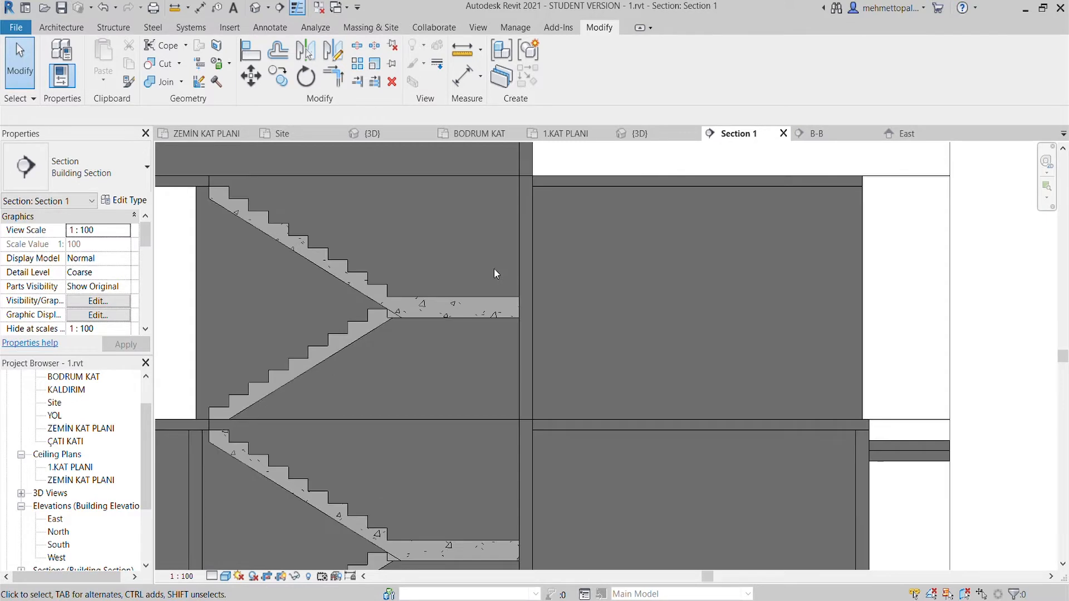
pyautogui.scroll(-6, 493, 269)
pyautogui.scroll(4, 399, 238)
pyautogui.scroll(-3, 399, 239)
pyautogui.moveTo(415, 253); pyautogui.dragTo(495, 308, button='middle')
pyautogui.scroll(3, 374, 227)
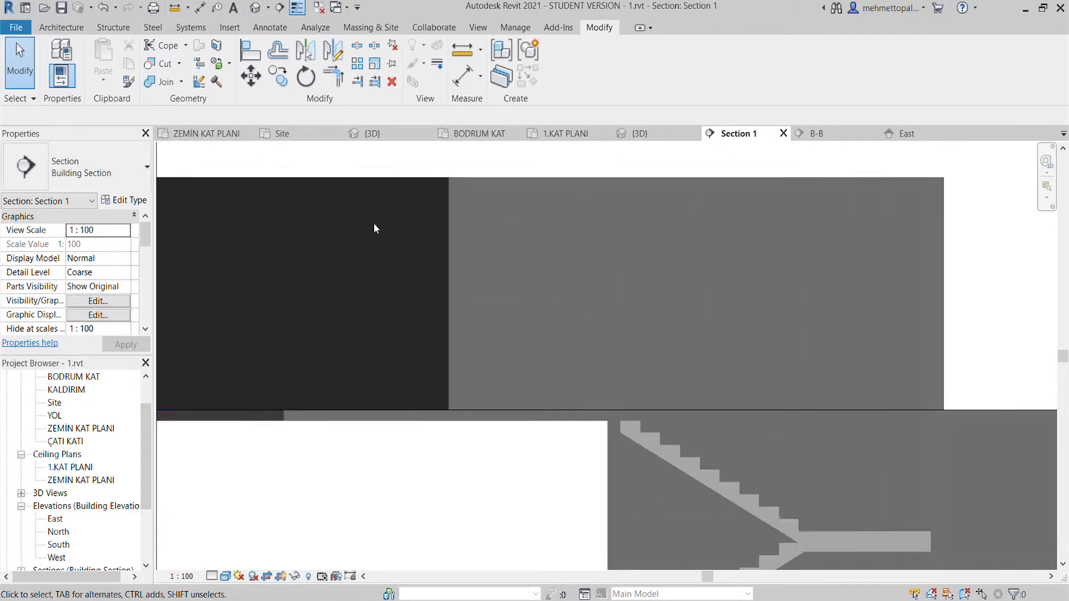
# - Inspect the İÇ DUVAR 10CM wall above the stairs in Section 1 and the walls around the stairwell in 1.KAT PLANI
pyautogui.click(382, 179)
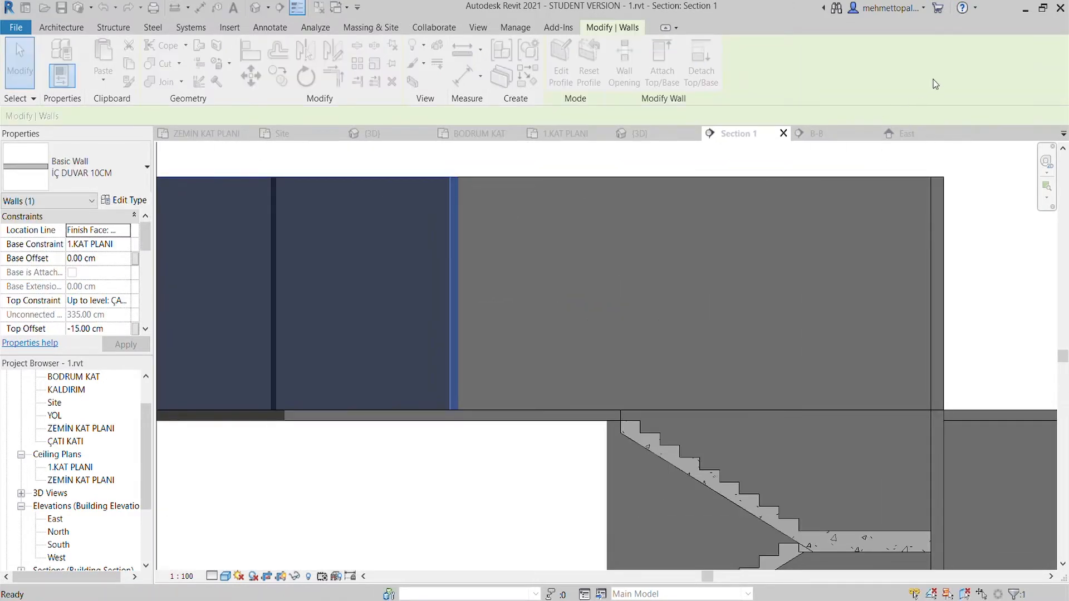
pyautogui.scroll(-3, 501, 223)
pyautogui.click(574, 135)
pyautogui.scroll(-6, 548, 248)
pyautogui.scroll(4, 517, 386)
pyautogui.click(469, 389)
pyautogui.scroll(-4, 469, 388)
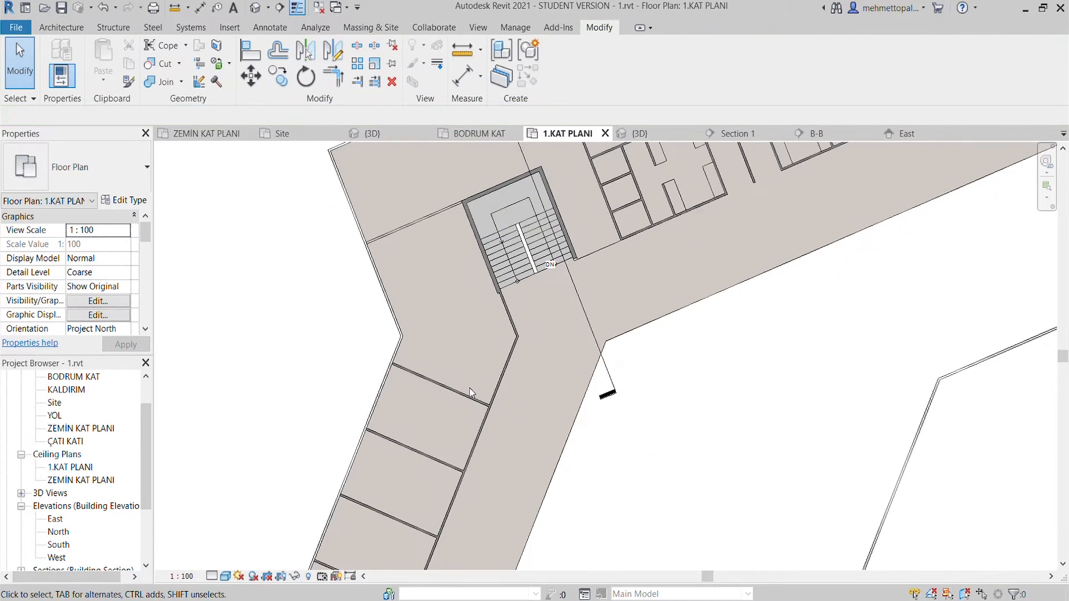
pyautogui.click(506, 315)
pyautogui.click(735, 134)
pyautogui.click(486, 192)
pyautogui.press('Escape')
# - Switch Section 1 to the Realistic visual style and examine the stairs, slab joints and upper walls
pyautogui.scroll(4, 329, 300)
pyautogui.scroll(-2, 328, 300)
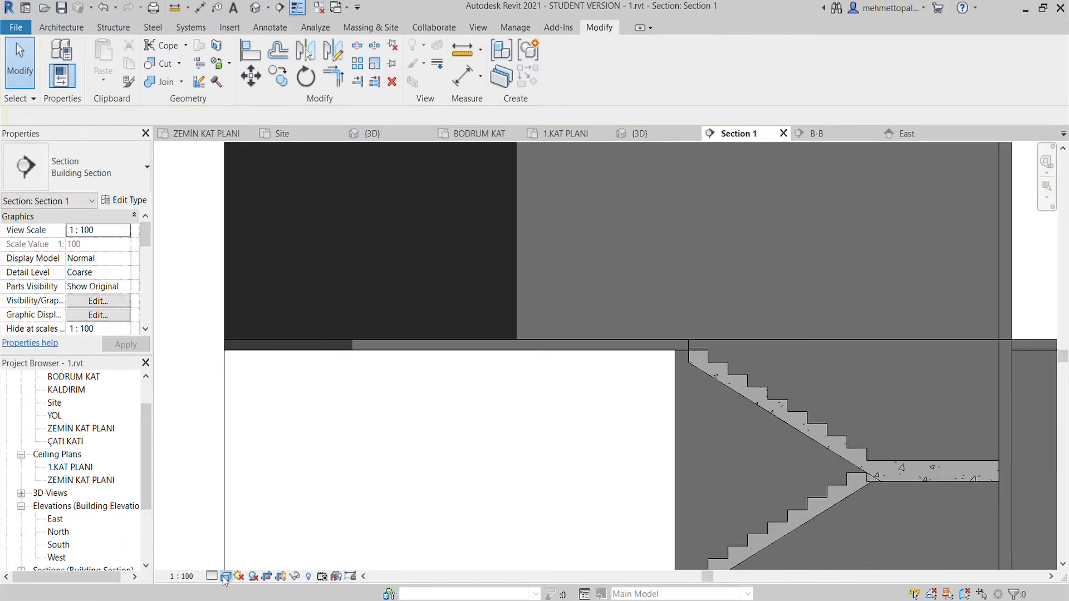
pyautogui.scroll(-3, 410, 425)
pyautogui.scroll(3, 587, 340)
pyautogui.scroll(-3, 585, 331)
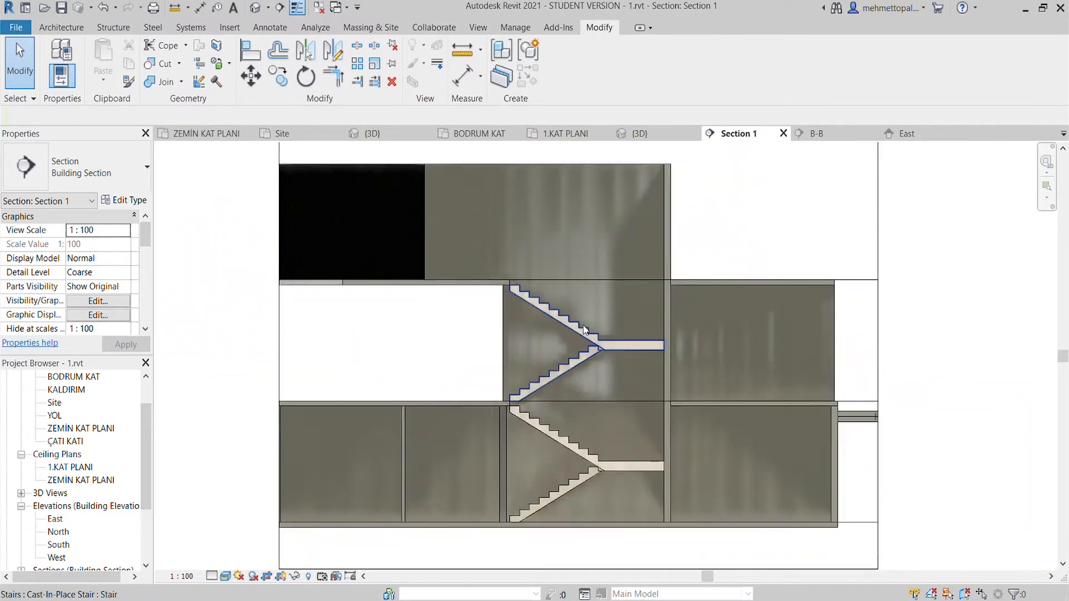
pyautogui.scroll(6, 643, 389)
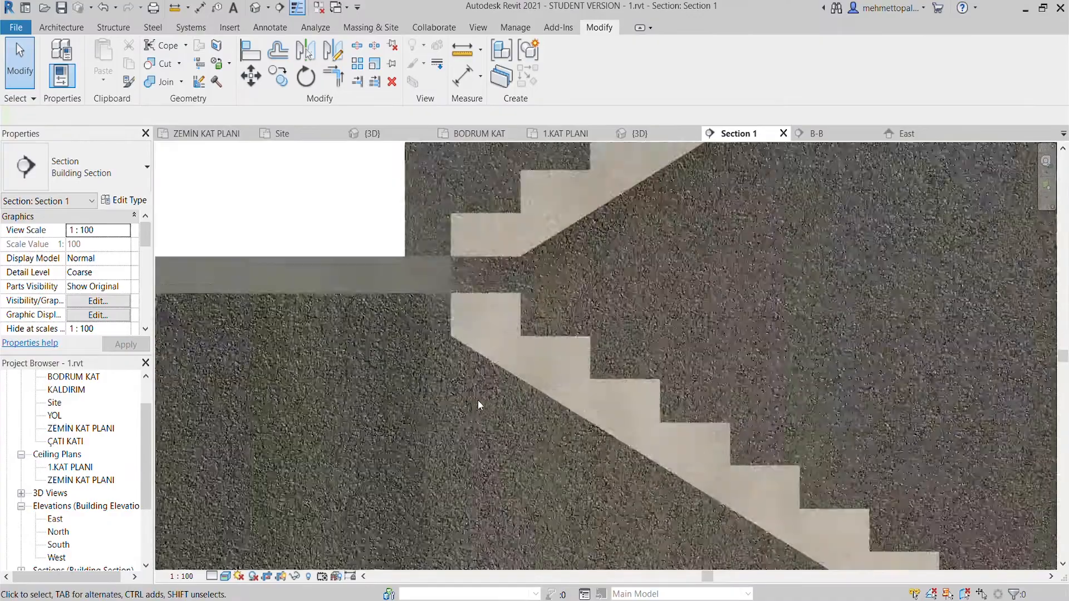
pyautogui.scroll(-5, 490, 283)
pyautogui.scroll(8, 579, 374)
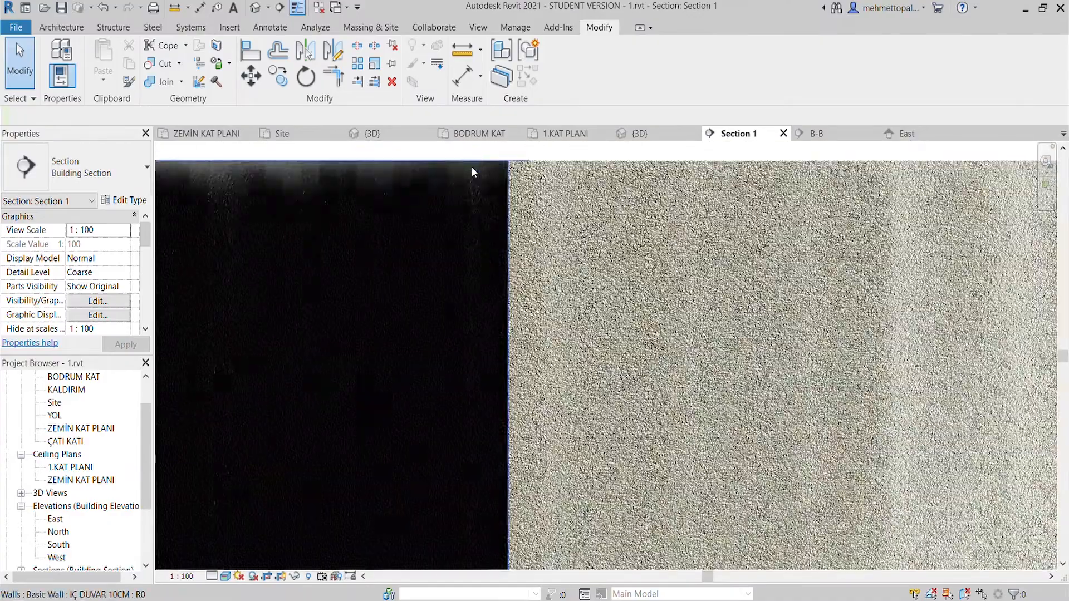
# - Review the type properties of the adjacent İÇ DUVAR 10CM walls on the 1.KAT PLANI level in Section 1
pyautogui.scroll(4, 472, 168)
pyautogui.scroll(-3, 520, 223)
pyautogui.moveTo(509, 206); pyautogui.dragTo(548, 261, button='middle')
pyautogui.click(529, 215)
pyautogui.click(129, 201)
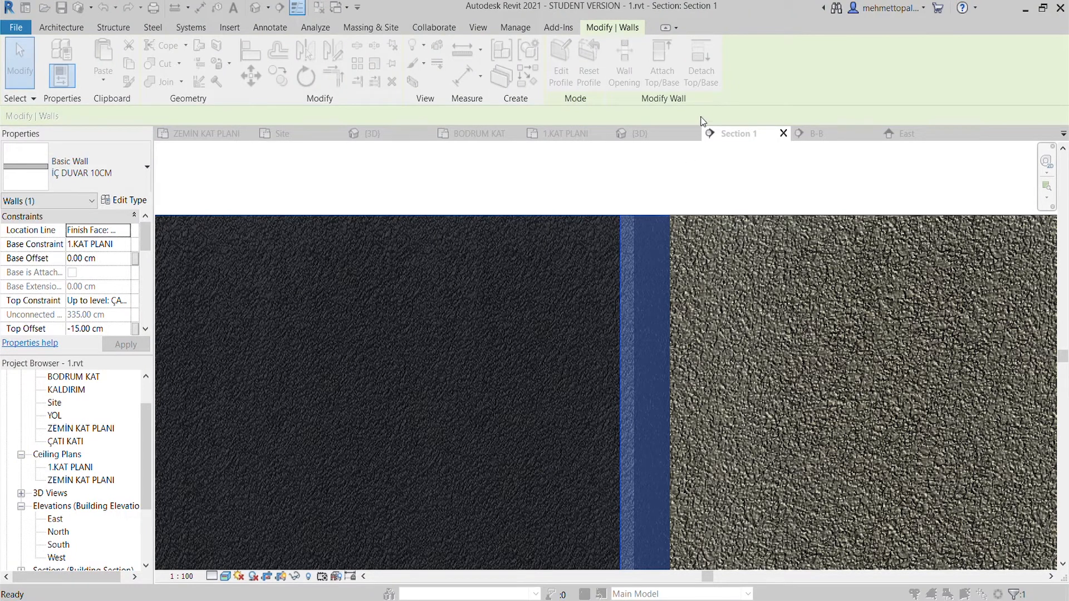
pyautogui.click(855, 153)
pyautogui.click(757, 206)
pyautogui.click(747, 228)
pyautogui.click(127, 201)
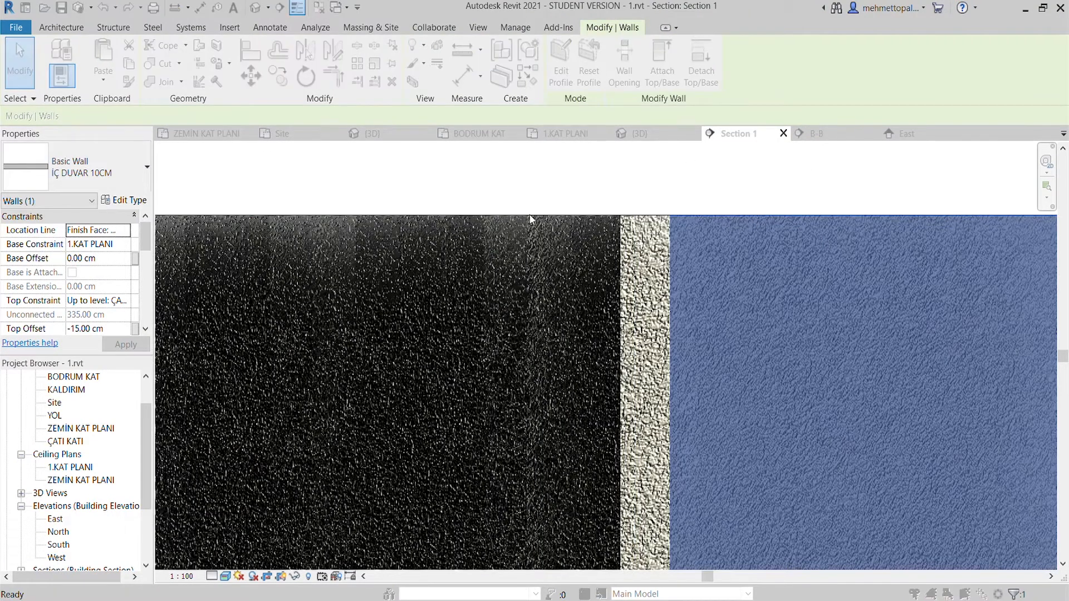
pyautogui.click(740, 191)
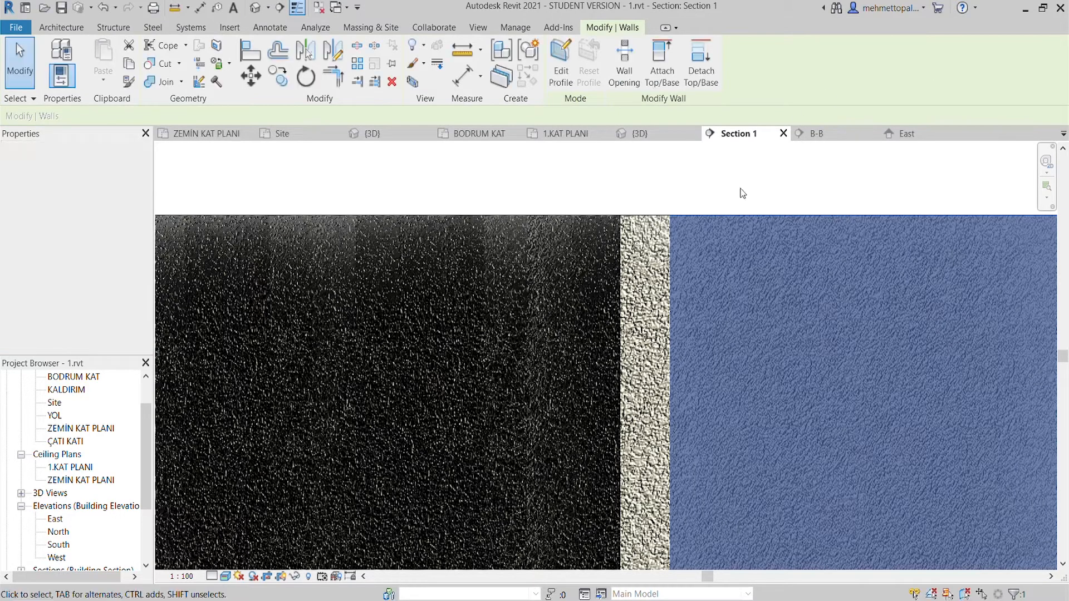
# - Examine the junction of the upper stair's two flights with the intermediate landing in Section 1
pyautogui.scroll(-6, 670, 252)
pyautogui.scroll(3, 828, 334)
pyautogui.scroll(3, 681, 383)
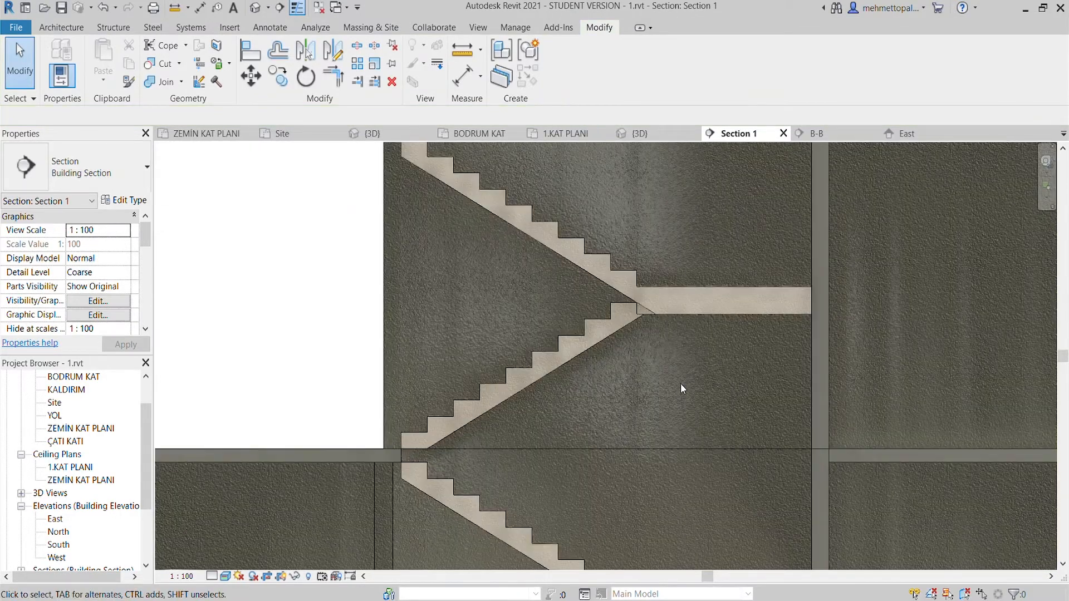
pyautogui.scroll(3, 647, 323)
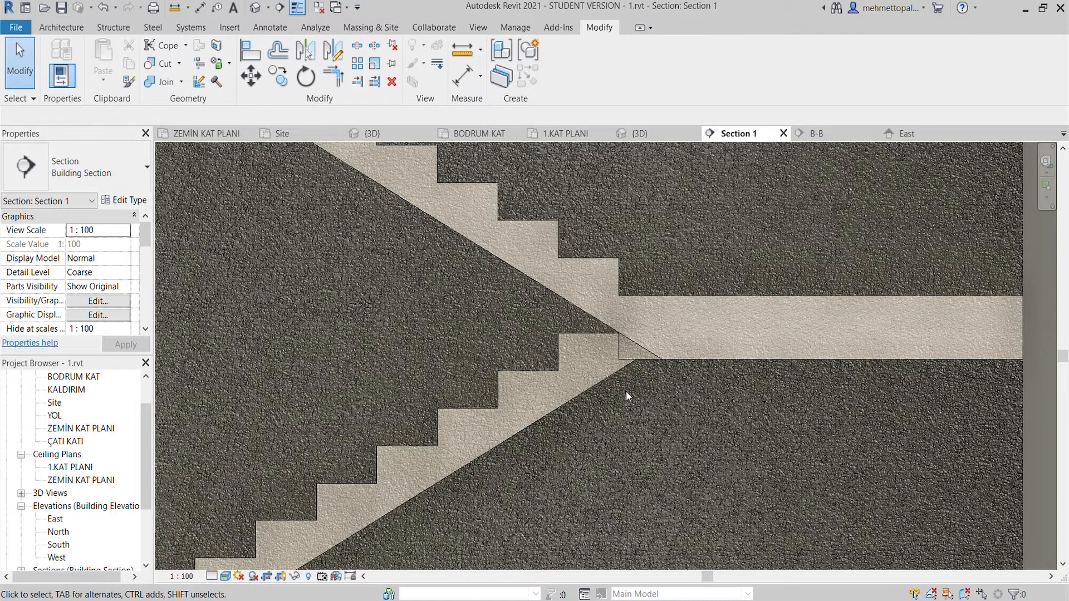
pyautogui.scroll(-3, 626, 392)
# - Replace the Realistic visual style of Section 1 with a simpler display style
pyautogui.click(225, 577)
pyautogui.click(241, 521)
pyautogui.scroll(-3, 378, 437)
pyautogui.moveTo(379, 436); pyautogui.dragTo(482, 402, button='middle')
pyautogui.scroll(-3, 482, 402)
# - Examine the stairwell opening and the up and down flights in the ZEMİN KAT PLANI floor plan
pyautogui.click(483, 136)
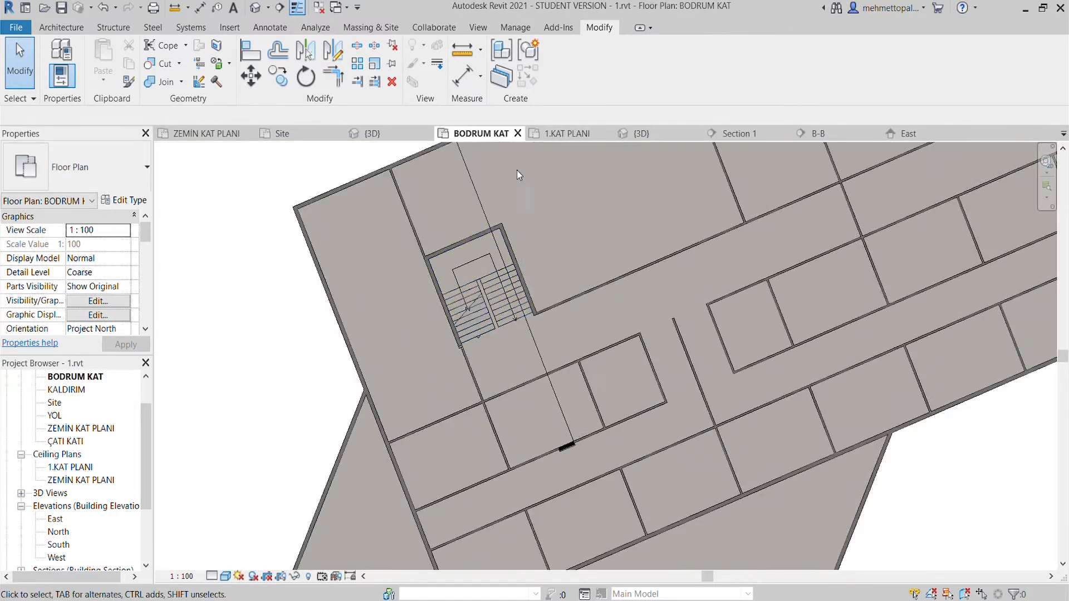
pyautogui.click(205, 133)
pyautogui.scroll(-5, 500, 280)
pyautogui.scroll(2, 527, 313)
pyautogui.click(475, 306)
pyautogui.scroll(2, 493, 338)
pyautogui.moveTo(493, 337); pyautogui.dragTo(495, 395, button='middle')
pyautogui.scroll(2, 490, 391)
pyautogui.click(485, 384)
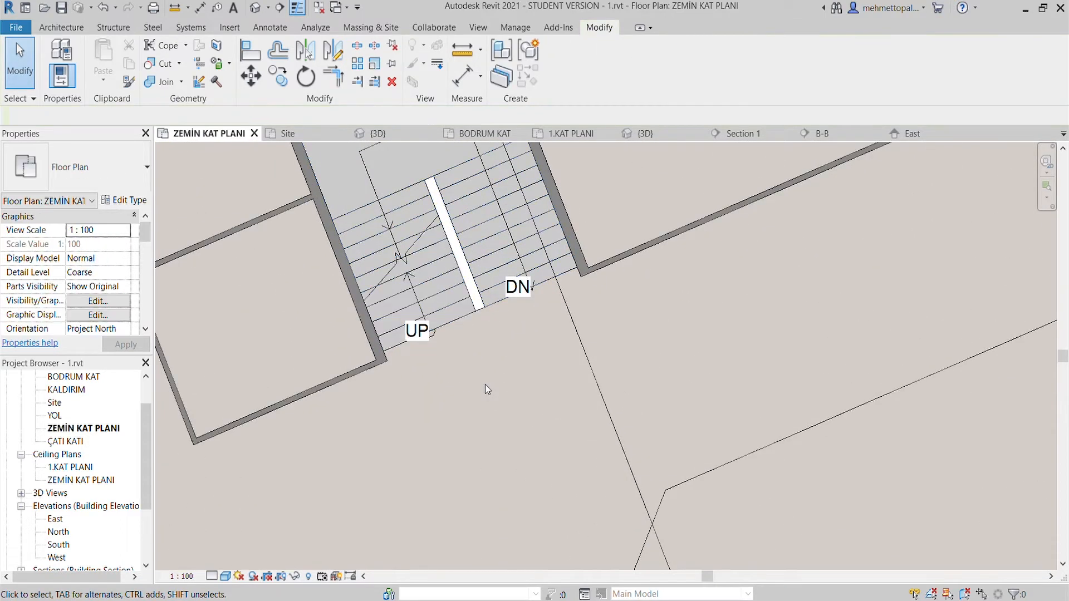
pyautogui.click(460, 320)
pyautogui.click(471, 370)
pyautogui.scroll(-8, 510, 379)
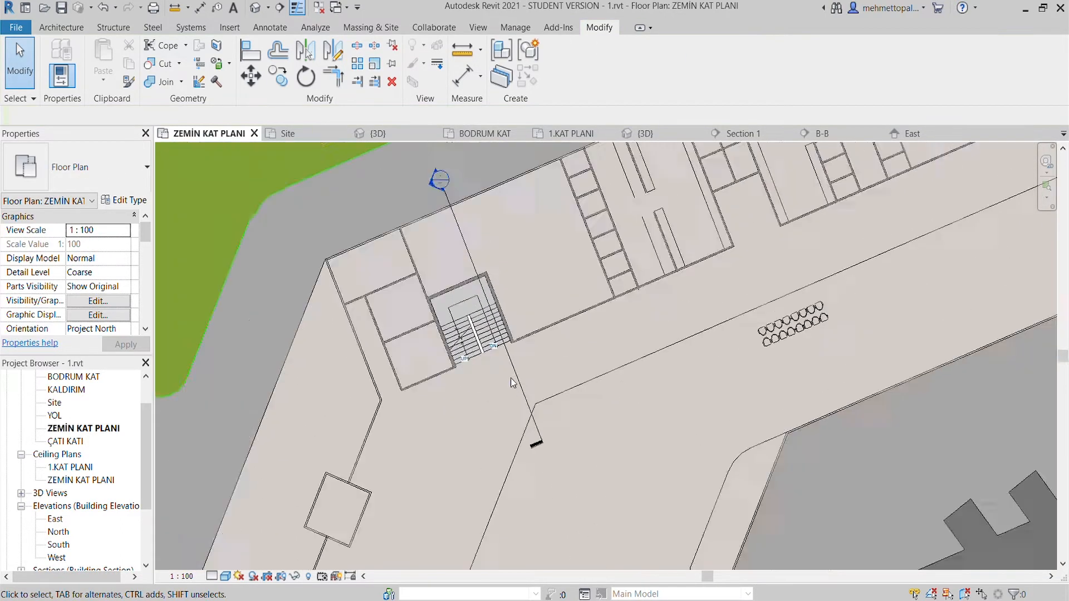
# - Temporarily hide the imported son alt.dwg drawing in the ZEMİN KAT PLANI floor plan
pyautogui.scroll(1, 497, 307)
pyautogui.click(504, 304)
pyautogui.click(503, 301)
pyautogui.scroll(3, 496, 291)
pyautogui.scroll(3, 496, 274)
pyautogui.click(496, 272)
pyautogui.press('Escape')
pyautogui.click(496, 275)
pyautogui.press('Escape')
pyautogui.click(496, 275)
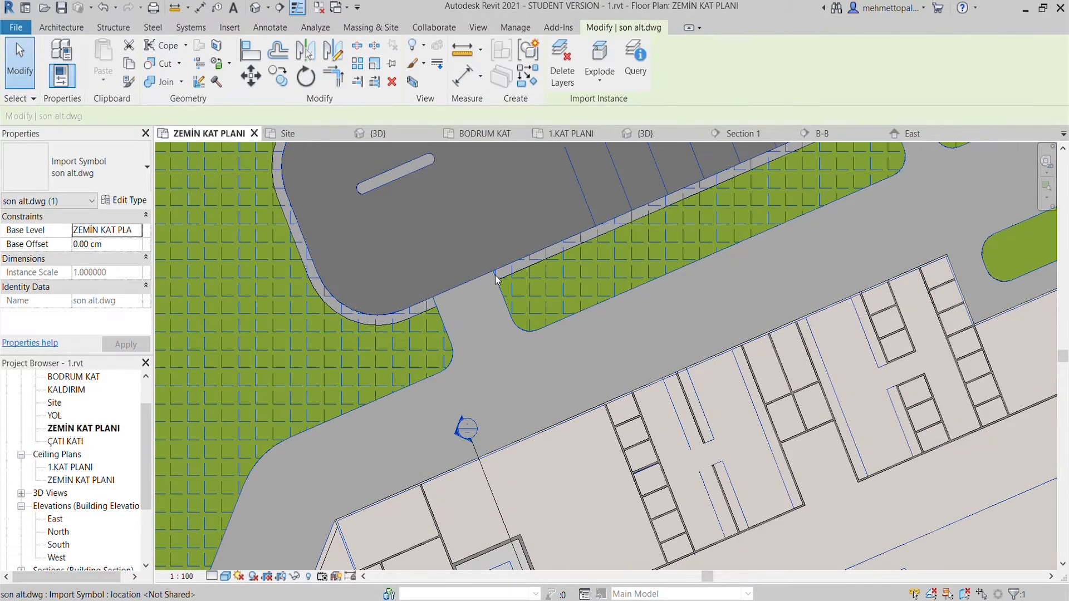
pyautogui.click(295, 576)
pyautogui.click(306, 538)
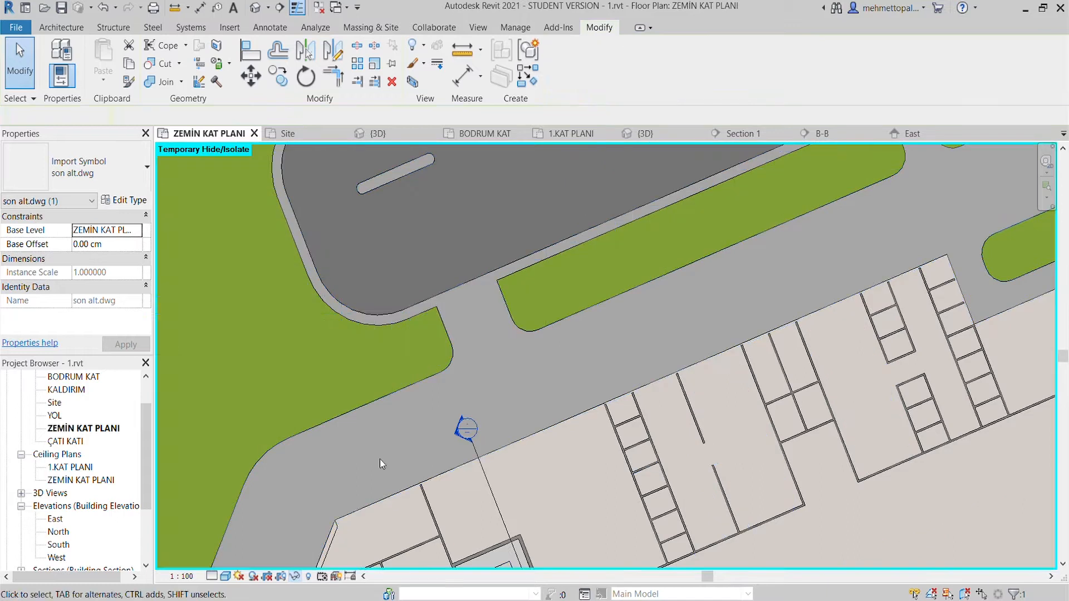
pyautogui.scroll(6, 564, 469)
pyautogui.scroll(-5, 473, 324)
# - Open the 3D view of the 1.rvt model and orbit around to examine the stairs from the front
pyautogui.click(641, 134)
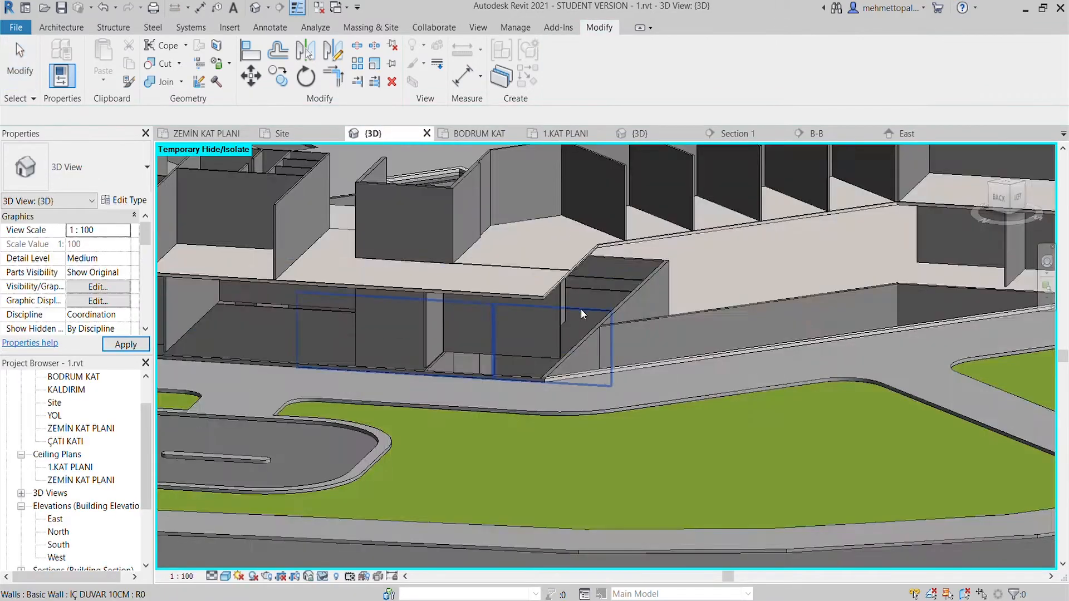
pyautogui.keyDown('shift'); pyautogui.moveTo(580, 308); pyautogui.dragTo(409, 219, button='middle'); pyautogui.keyUp('shift')
pyautogui.scroll(7, 437, 245)
pyautogui.scroll(-4, 502, 303)
pyautogui.keyDown('shift'); pyautogui.moveTo(502, 303); pyautogui.dragTo(500, 365, button='middle'); pyautogui.keyUp('shift')
pyautogui.scroll(5, 500, 366)
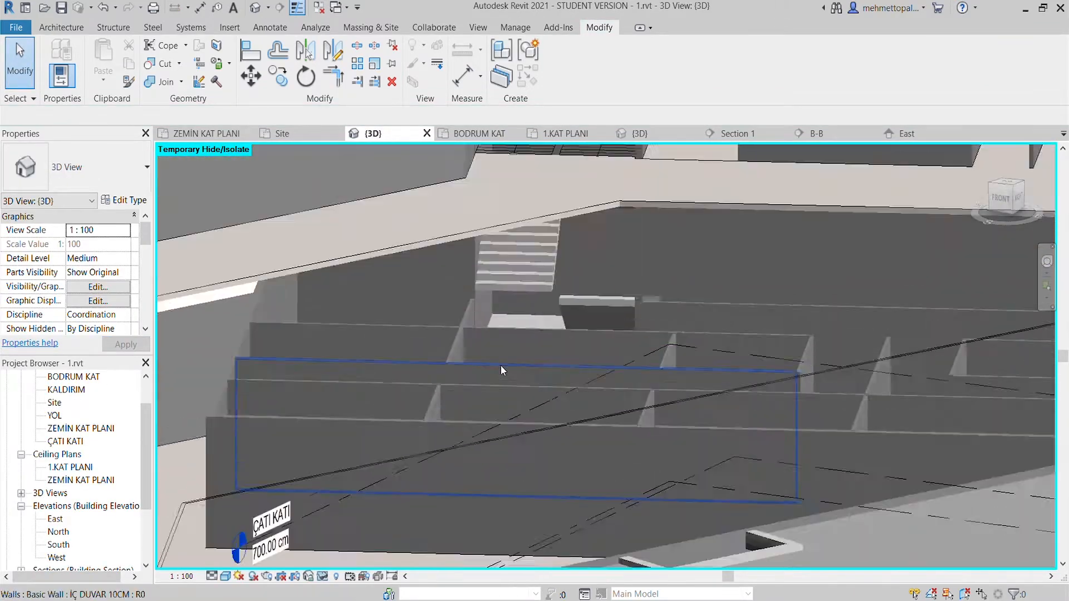
# - Restore the temporarily hidden elements in the 3D view
pyautogui.click(353, 563)
pyautogui.scroll(-1, 518, 334)
pyautogui.keyDown('shift'); pyautogui.moveTo(518, 334); pyautogui.dragTo(529, 368, button='middle'); pyautogui.keyUp('shift')
pyautogui.scroll(-4, 522, 284)
pyautogui.scroll(3, 521, 280)
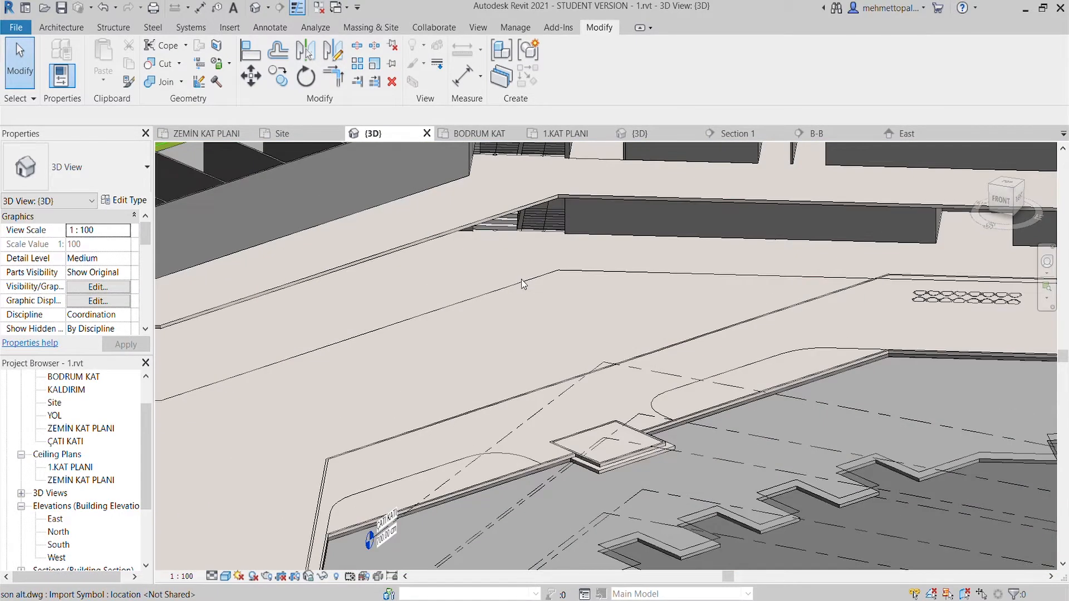
pyautogui.scroll(-3, 521, 279)
pyautogui.moveTo(521, 280); pyautogui.dragTo(495, 322, button='middle')
pyautogui.scroll(4, 500, 261)
pyautogui.scroll(-3, 500, 261)
# - Examine the upper and lower stairs in Section 1, with the B-B and East views closed
pyautogui.click(734, 133)
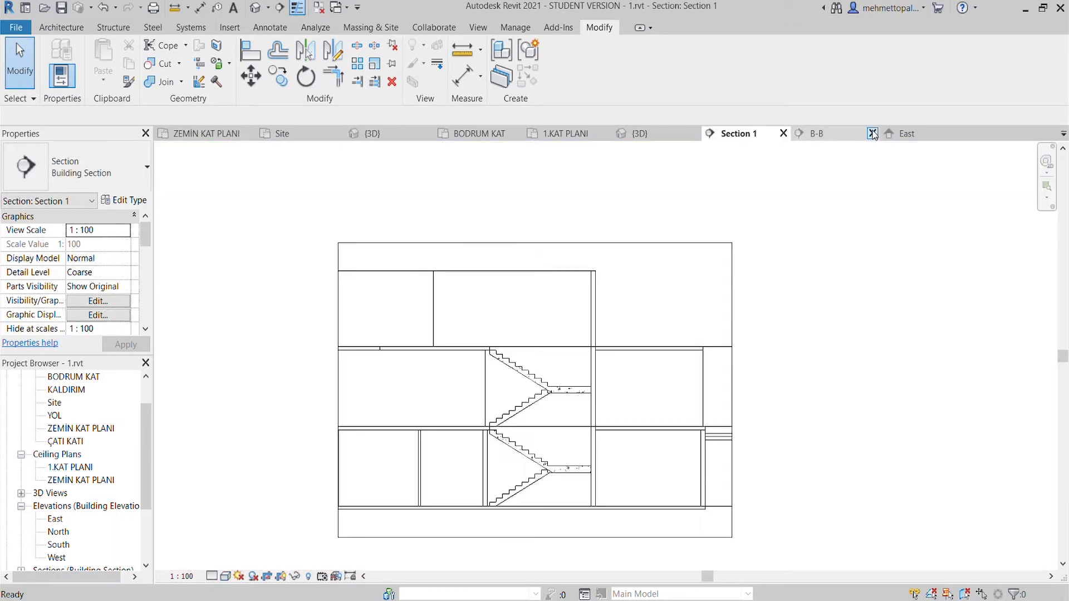
pyautogui.scroll(4, 562, 394)
pyautogui.click(480, 326)
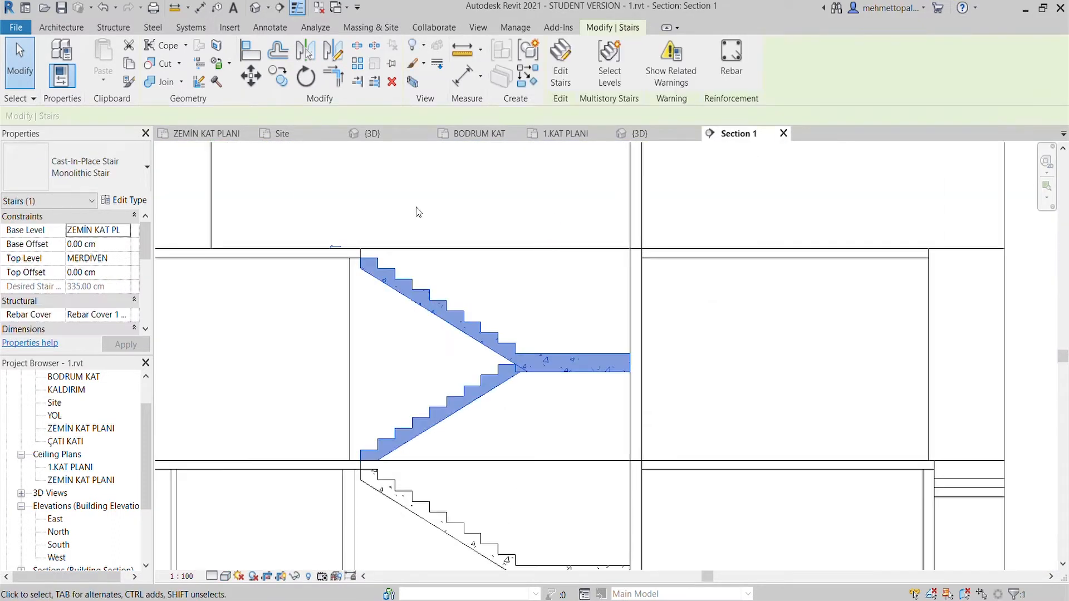
pyautogui.click(440, 503)
pyautogui.scroll(-2, 440, 502)
pyautogui.moveTo(440, 503); pyautogui.dragTo(440, 318, button='middle')
pyautogui.click(493, 370)
pyautogui.click(499, 264)
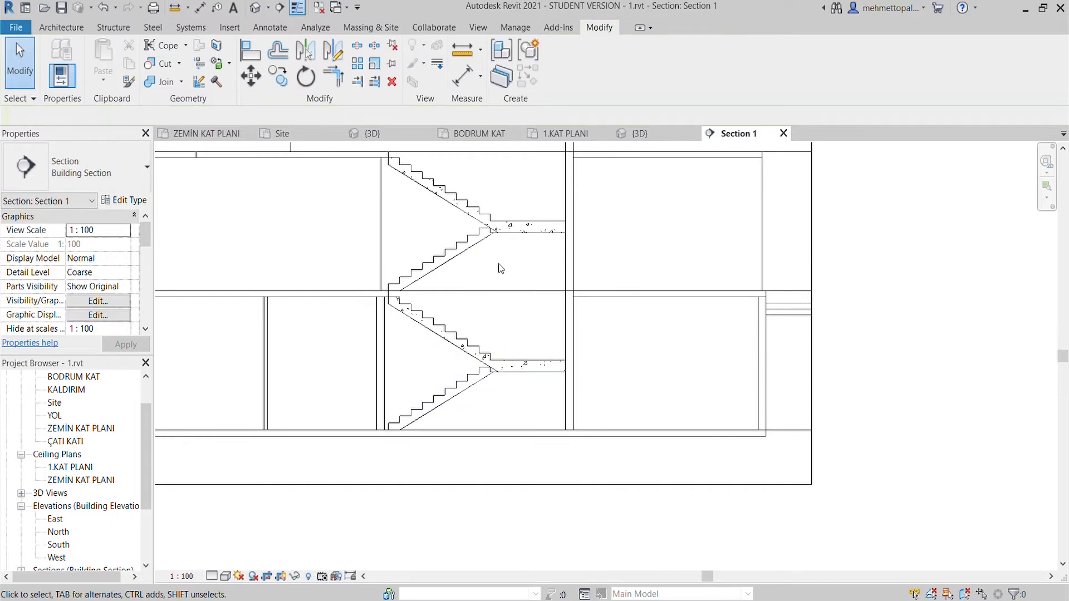
# - Restore the temporarily hidden elements in the ZEMİN KAT PLANI floor plan
pyautogui.click(208, 136)
pyautogui.scroll(4, 426, 305)
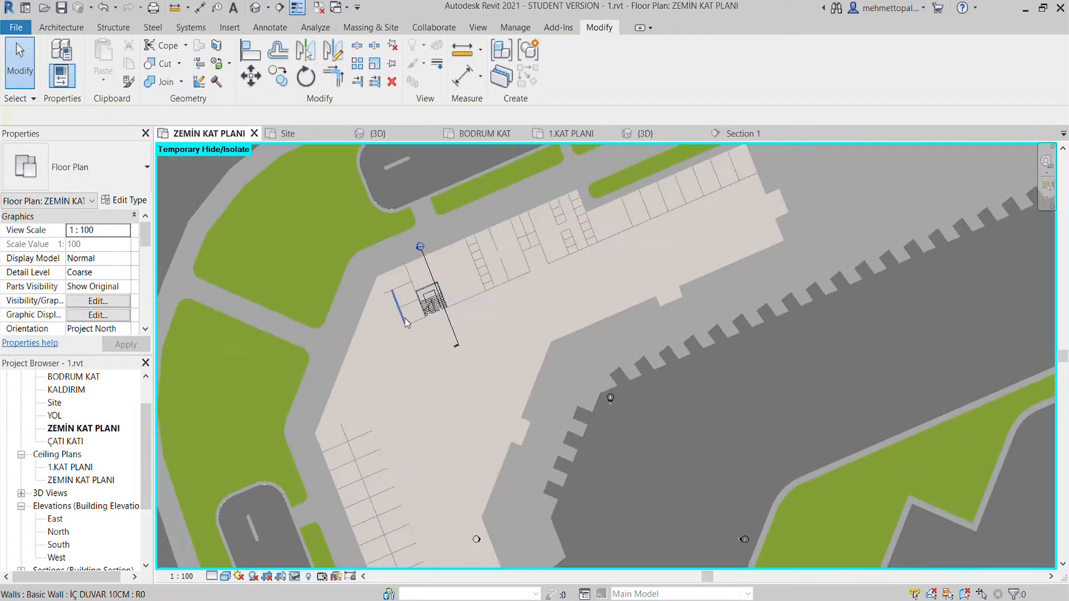
pyautogui.click(314, 565)
pyautogui.scroll(3, 395, 349)
pyautogui.scroll(-3, 696, 261)
pyautogui.moveTo(696, 262)
pyautogui.mouseDown(button='middle')
pyautogui.moveTo(563, 359)
pyautogui.moveTo(579, 316)
pyautogui.mouseUp(button='middle')
pyautogui.scroll(6, 725, 265)
pyautogui.scroll(2, 580, 317)
pyautogui.scroll(-4, 606, 328)
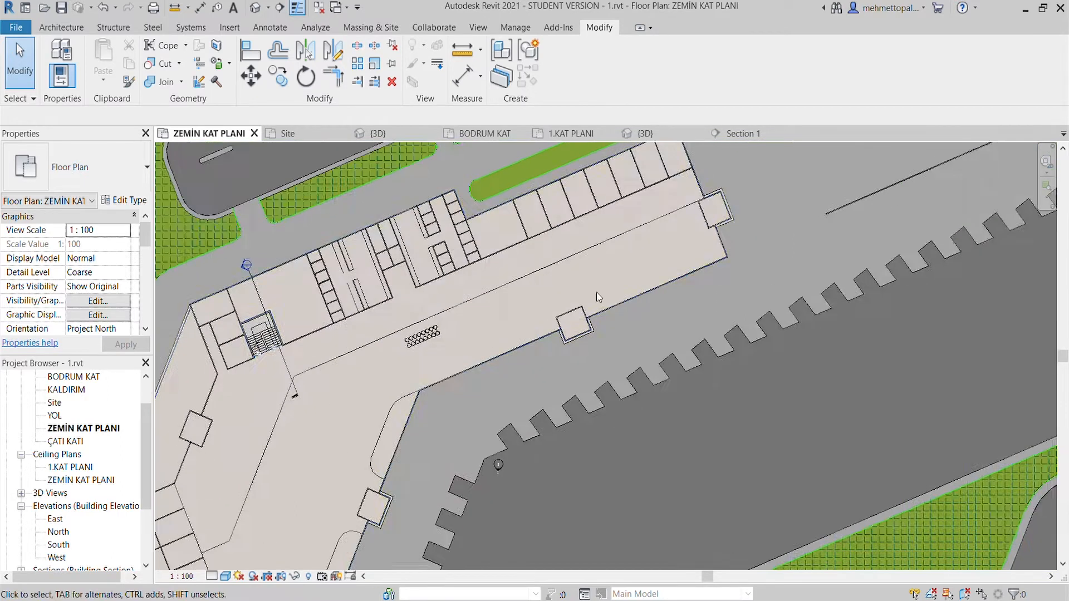
pyautogui.scroll(2, 597, 291)
# - Place an M_Single-Flush 0915 x 2134mm door in the corridor-side wall of the room beside the stairs
pyautogui.click(62, 27)
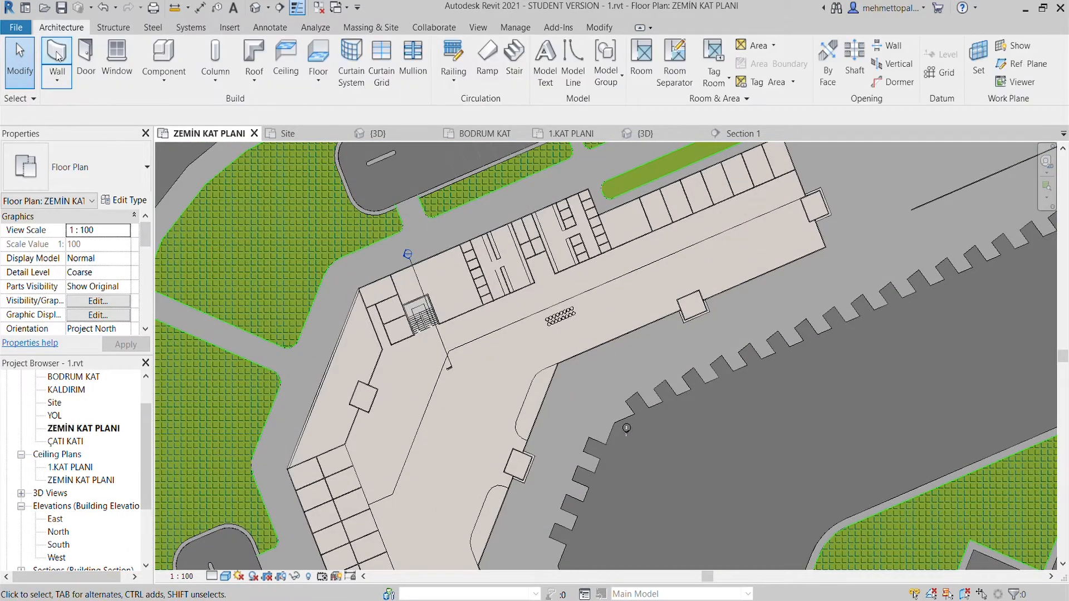
pyautogui.click(86, 54)
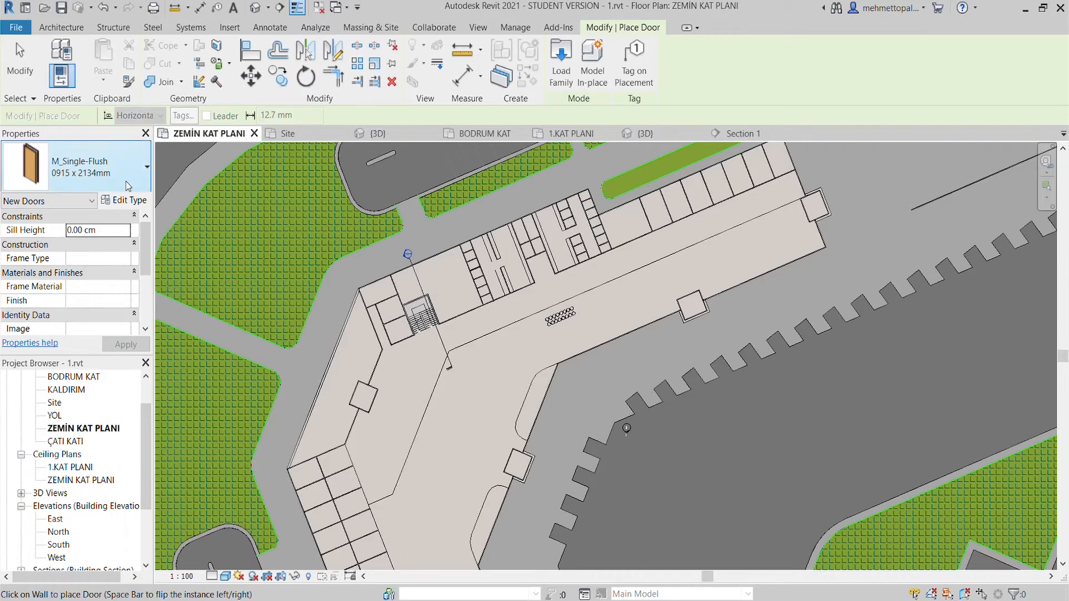
pyautogui.scroll(8, 376, 336)
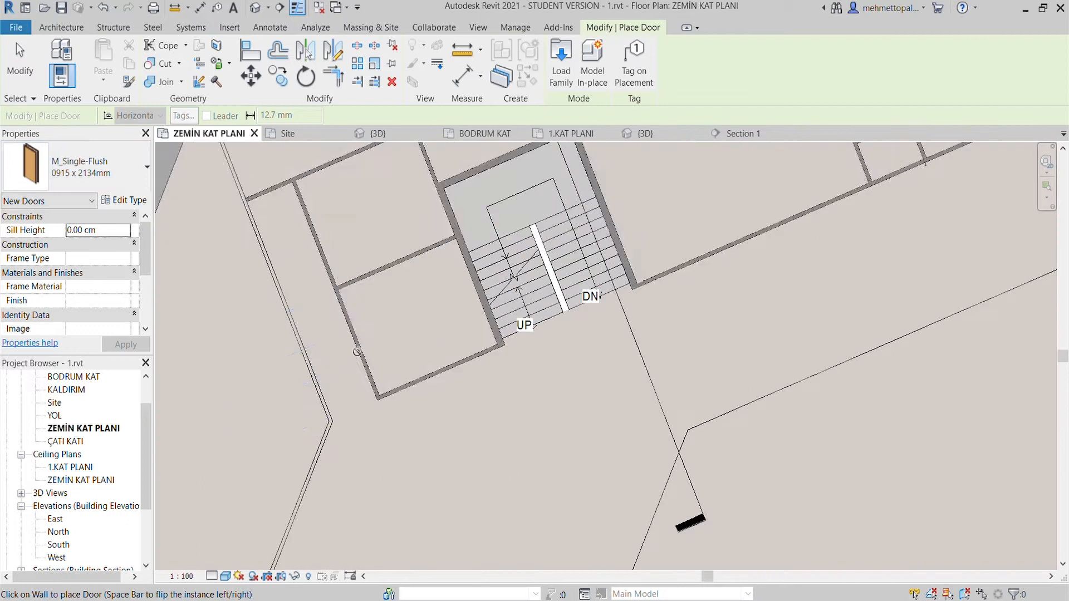
pyautogui.click(370, 336)
pyautogui.press('Escape')
pyautogui.press('Escape')
pyautogui.scroll(4, 390, 365)
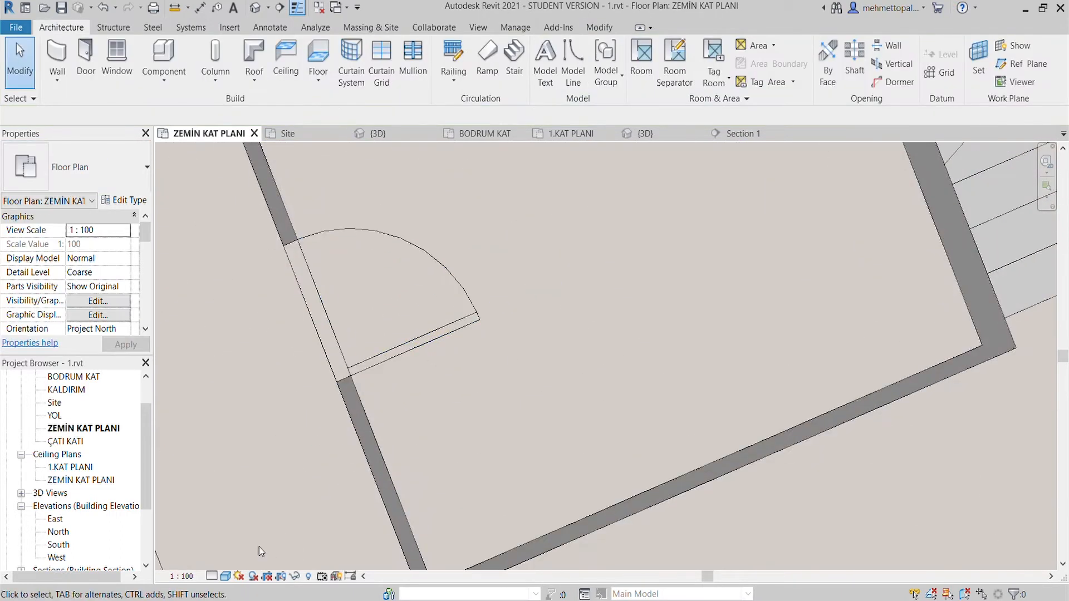
# - Open the M_Single-Flush door family, examine its 3D model in shaded display, and close the family views
pyautogui.click(424, 345)
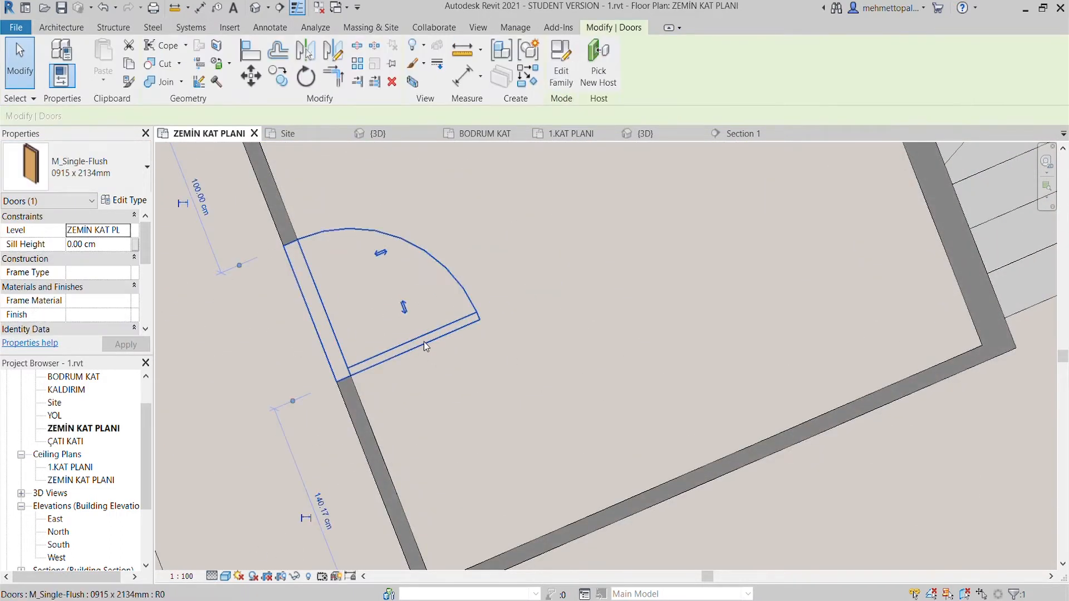
pyautogui.doubleClick(423, 342)
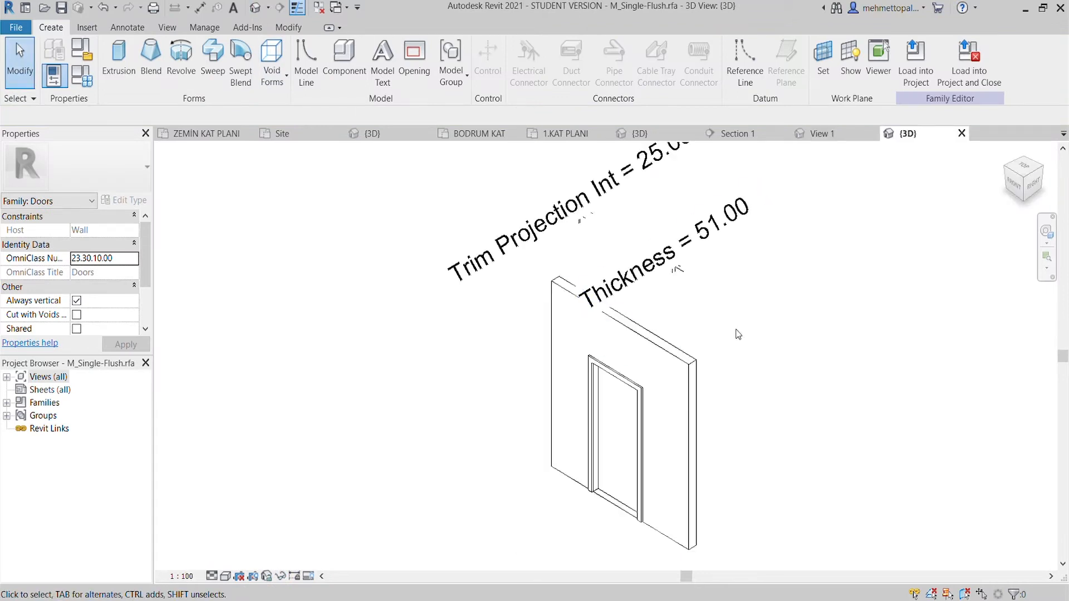
pyautogui.moveTo(412, 434)
pyautogui.keyDown('shift'); pyautogui.mouseDown(button='middle')
pyautogui.moveTo(589, 382)
pyautogui.moveTo(810, 375)
pyautogui.mouseUp(button='middle'); pyautogui.keyUp('shift')
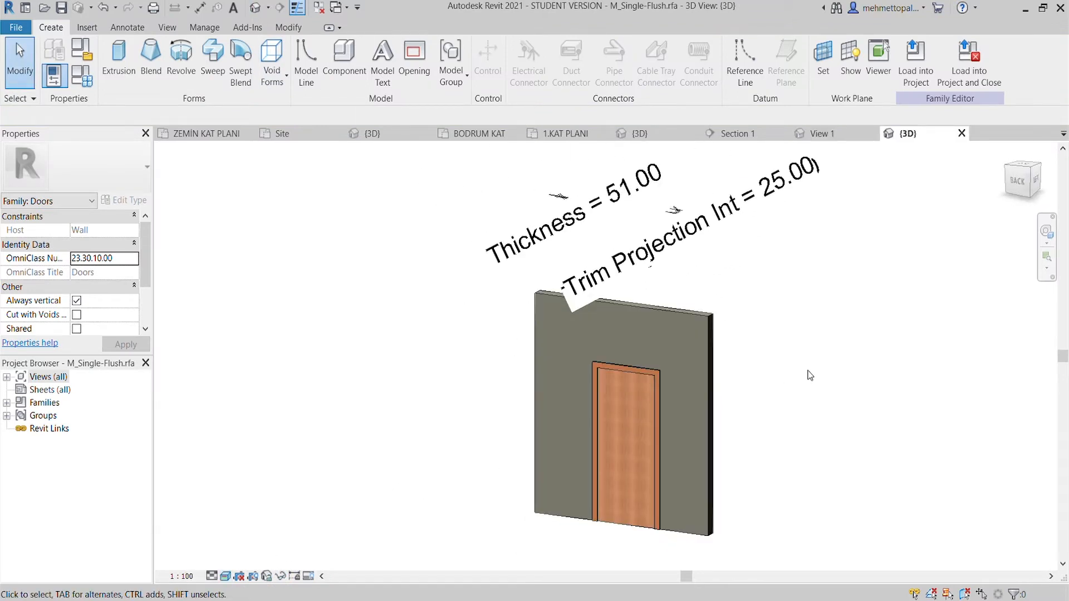
pyautogui.keyDown('shift'); pyautogui.moveTo(217, 569); pyautogui.dragTo(752, 471, button='middle'); pyautogui.keyUp('shift')
pyautogui.click(961, 133)
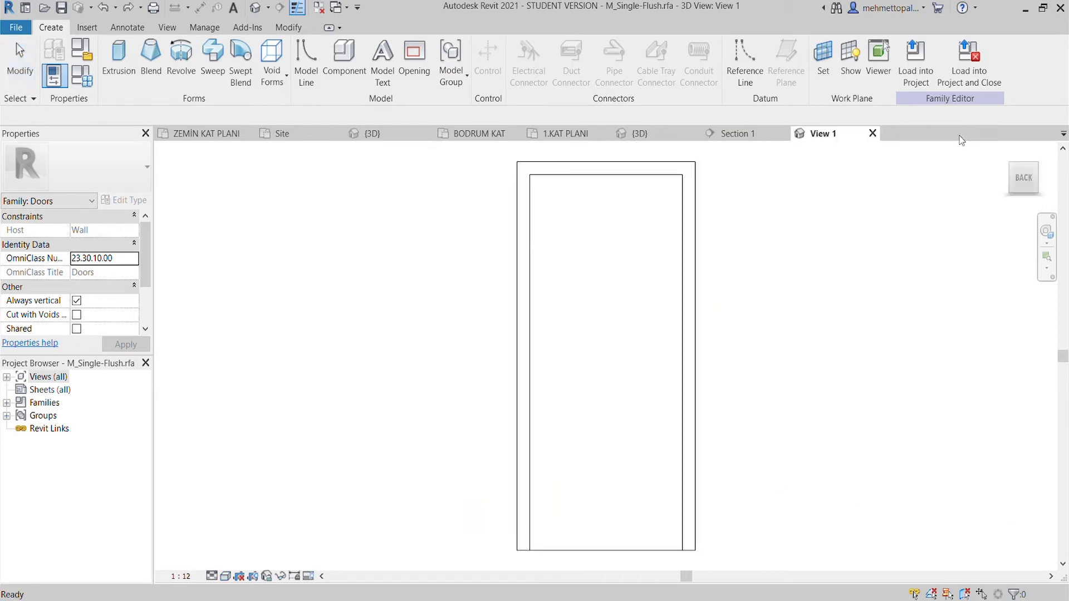
pyautogui.click(872, 133)
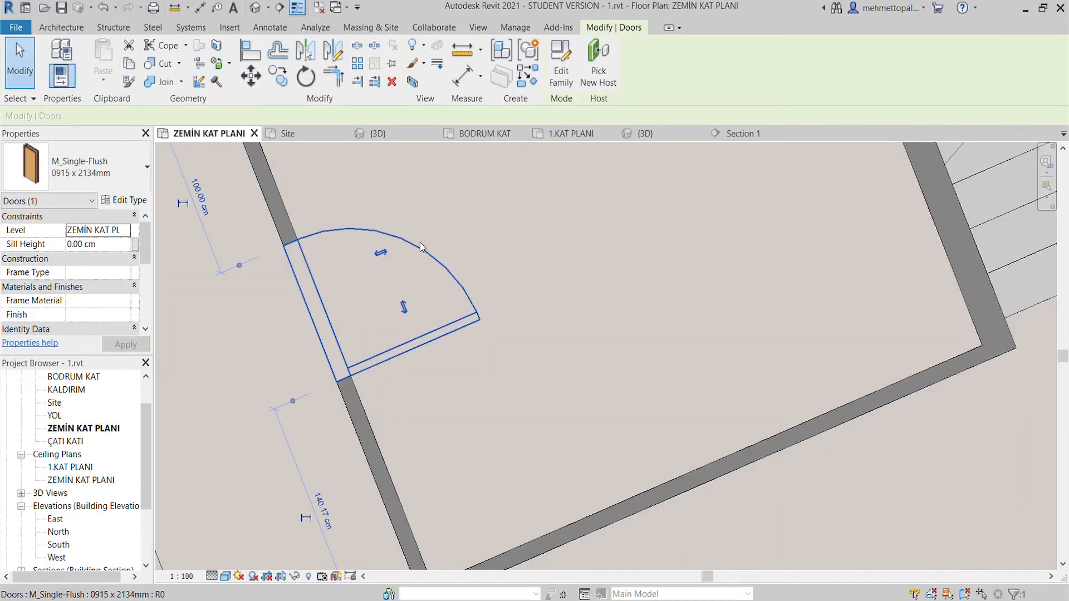
# - Remove the M_Single-Flush door and choose the M_Door-Passage-Single-Flush 900 x 2200mm type for new doors
pyautogui.click(66, 31)
pyautogui.click(98, 52)
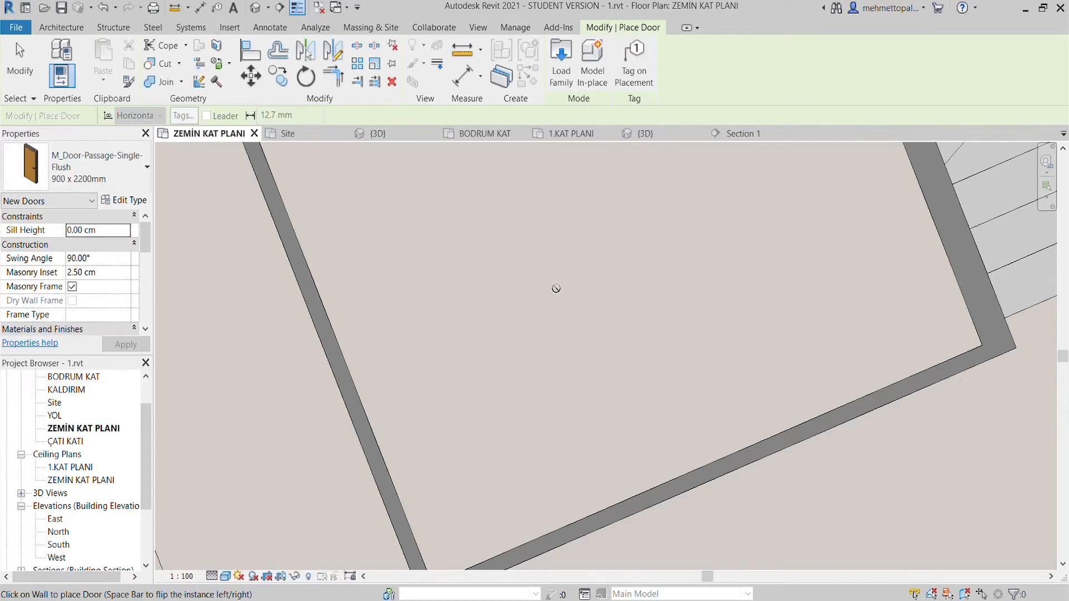
pyautogui.scroll(-2, 245, 255)
pyautogui.moveTo(245, 255); pyautogui.dragTo(411, 305, button='middle')
pyautogui.scroll(-2, 426, 257)
pyautogui.scroll(2, 460, 338)
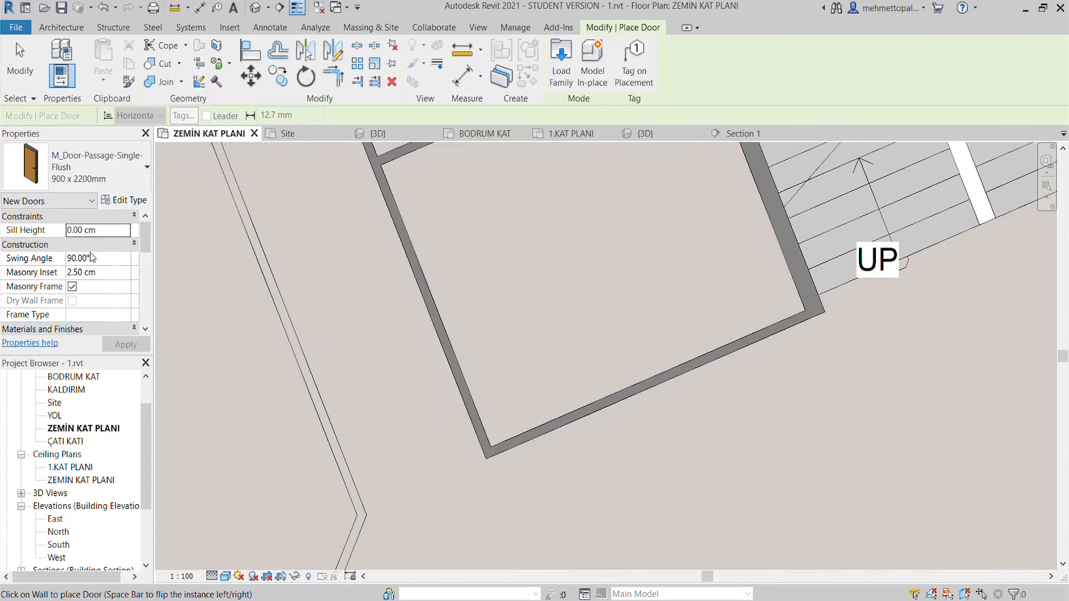
pyautogui.press('Escape')
# - Set the new door's Masonry Inset to -2.50 cm and place it in the corridor-side wall of the room beside the stairs
pyautogui.scroll(1, 540, 348)
pyautogui.moveTo(540, 349); pyautogui.dragTo(581, 373, button='middle')
pyautogui.scroll(-2, 581, 373)
pyautogui.scroll(1, 946, 576)
pyautogui.click(85, 56)
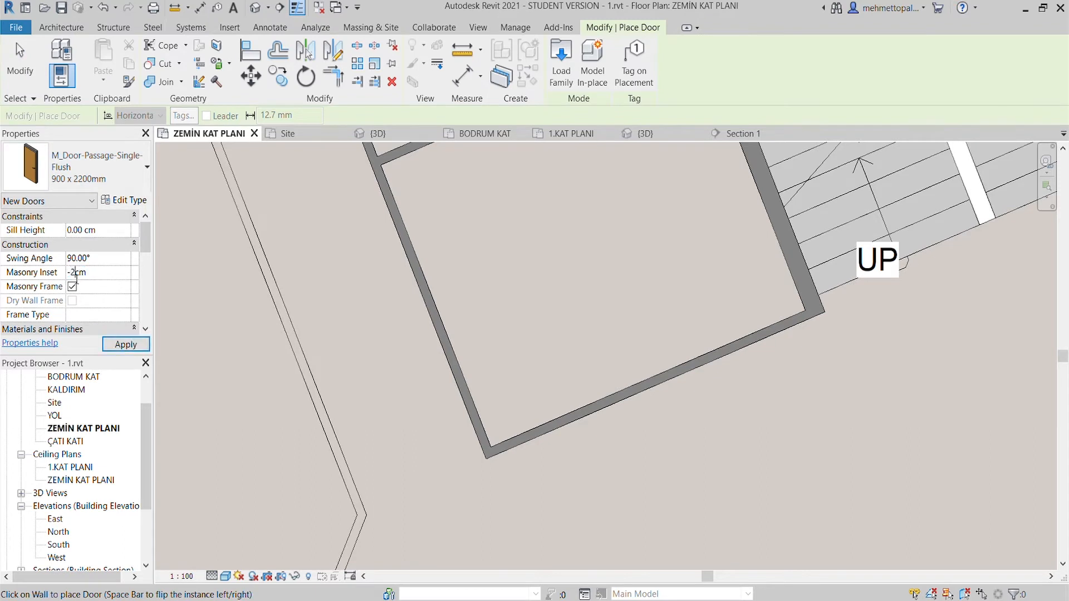
pyautogui.click(419, 281)
pyautogui.scroll(2, 403, 253)
pyautogui.scroll(-3, 415, 242)
pyautogui.moveTo(428, 258); pyautogui.dragTo(467, 317, button='middle')
pyautogui.scroll(3, 446, 317)
pyautogui.press('Escape')
pyautogui.click(443, 317)
pyautogui.scroll(-4, 442, 328)
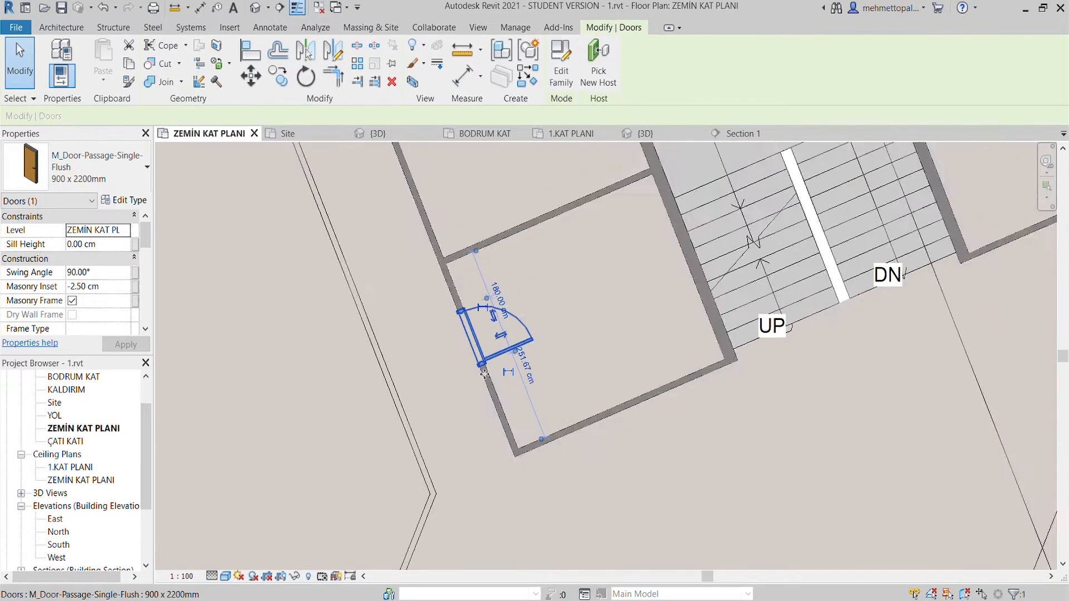
# - Set the door's distance from the room's upper partition wall to 20 cm
pyautogui.scroll(2, 484, 286)
pyautogui.click(484, 286)
pyautogui.write('20')
pyautogui.press('Return')
pyautogui.press('Escape')
pyautogui.scroll(-3, 482, 284)
pyautogui.moveTo(482, 284); pyautogui.dragTo(493, 361, button='middle')
# - Place a 900 x 2200mm passage door in the corridor-side wall of the adjacent upper room, near its upper corner
pyautogui.click(85, 58)
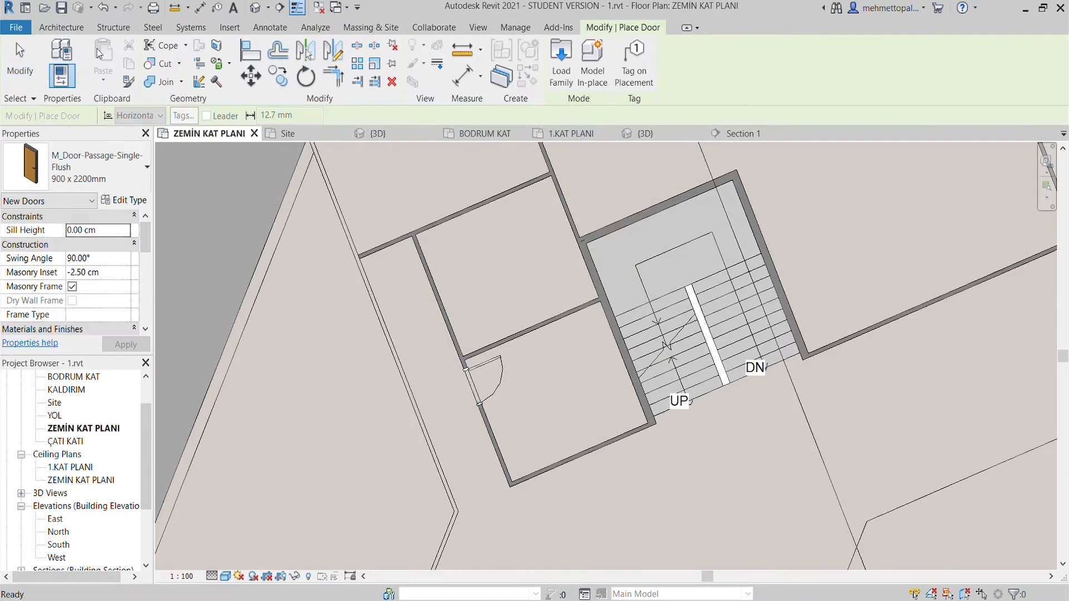
pyautogui.scroll(4, 440, 345)
pyautogui.click(438, 352)
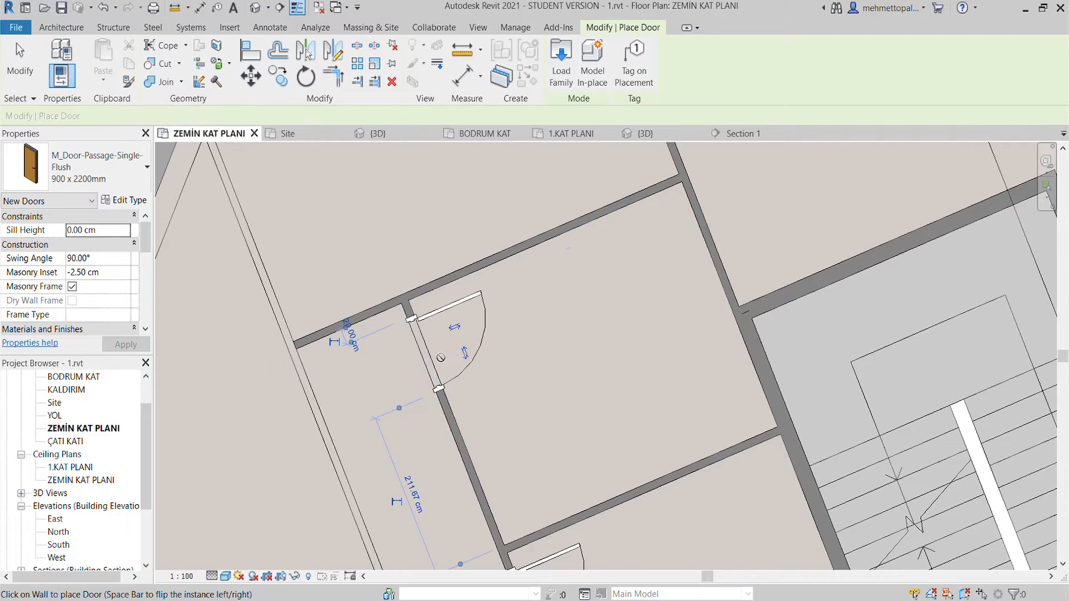
pyautogui.press('Escape')
pyautogui.press('Escape')
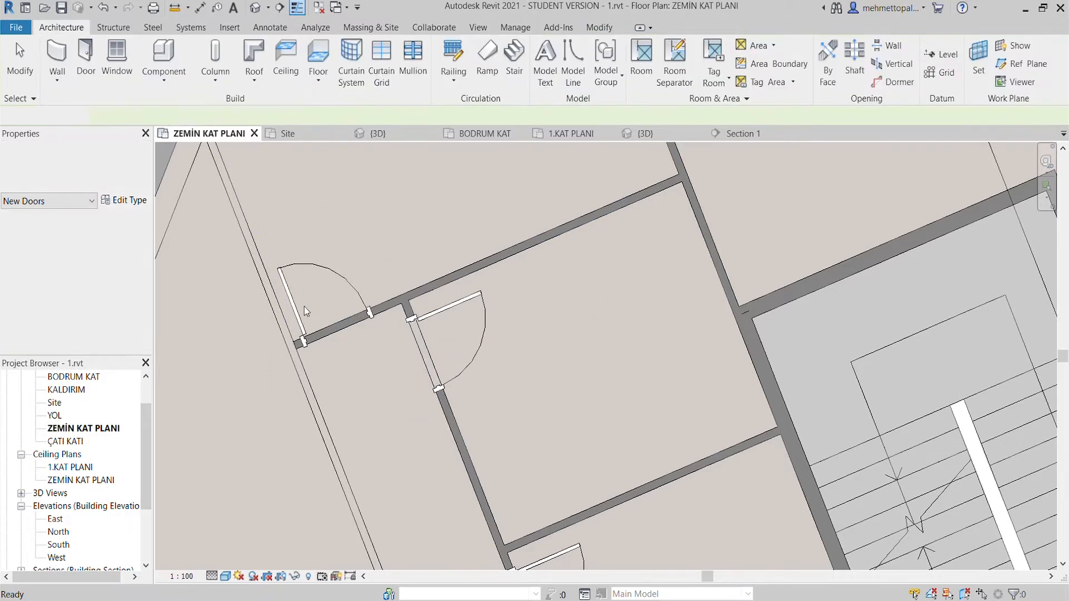
pyautogui.scroll(2, 329, 286)
pyautogui.scroll(-4, 339, 275)
pyautogui.scroll(-2, 340, 275)
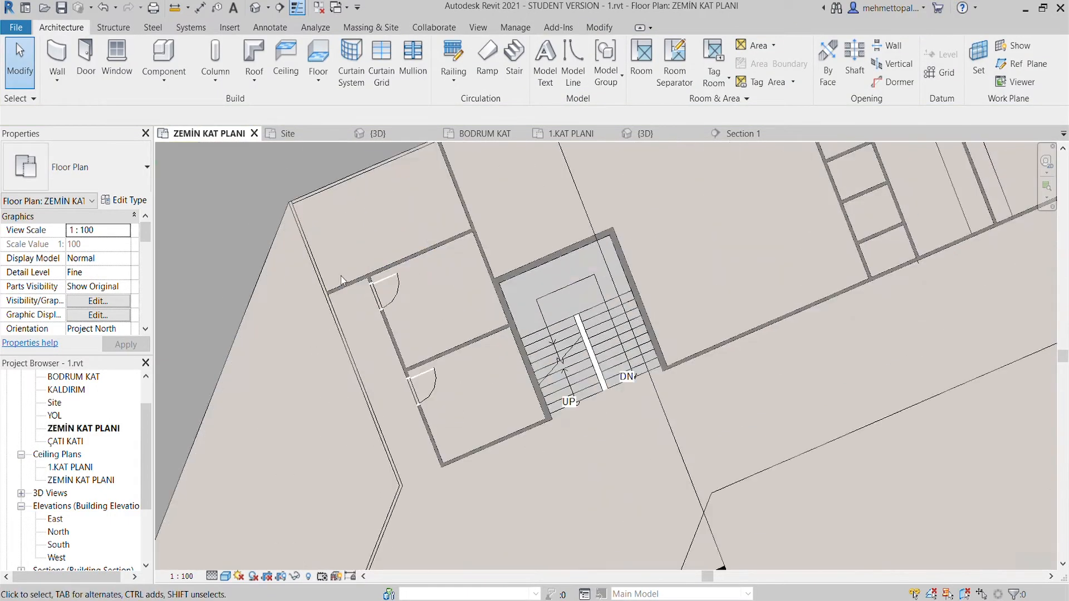
# - Place a 900 x 2200mm passage door centred in the short wall closing the narrow corridor beside the two rooms
pyautogui.scroll(1, 345, 279)
pyautogui.click(410, 292)
pyautogui.press('Escape')
pyautogui.press('d')
pyautogui.press('r')
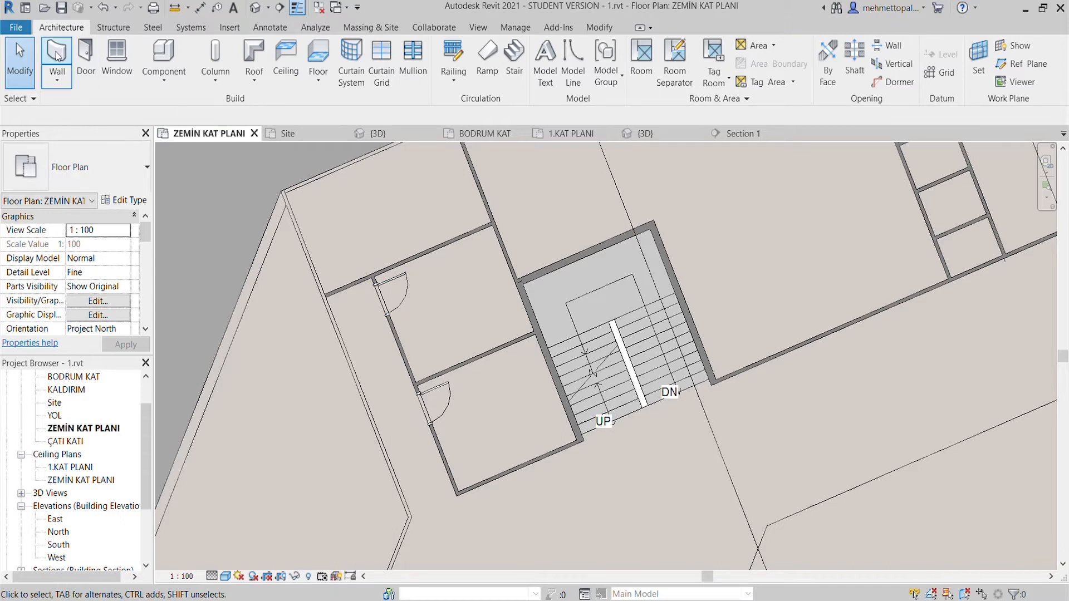
pyautogui.scroll(3, 347, 273)
pyautogui.click(349, 294)
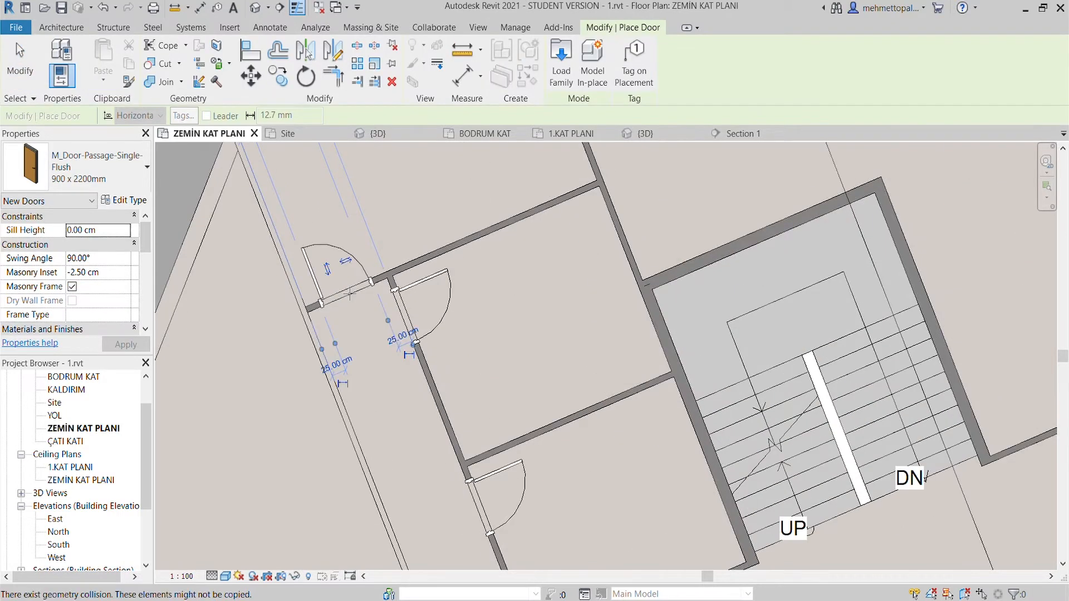
pyautogui.press('Escape')
pyautogui.scroll(-3, 356, 340)
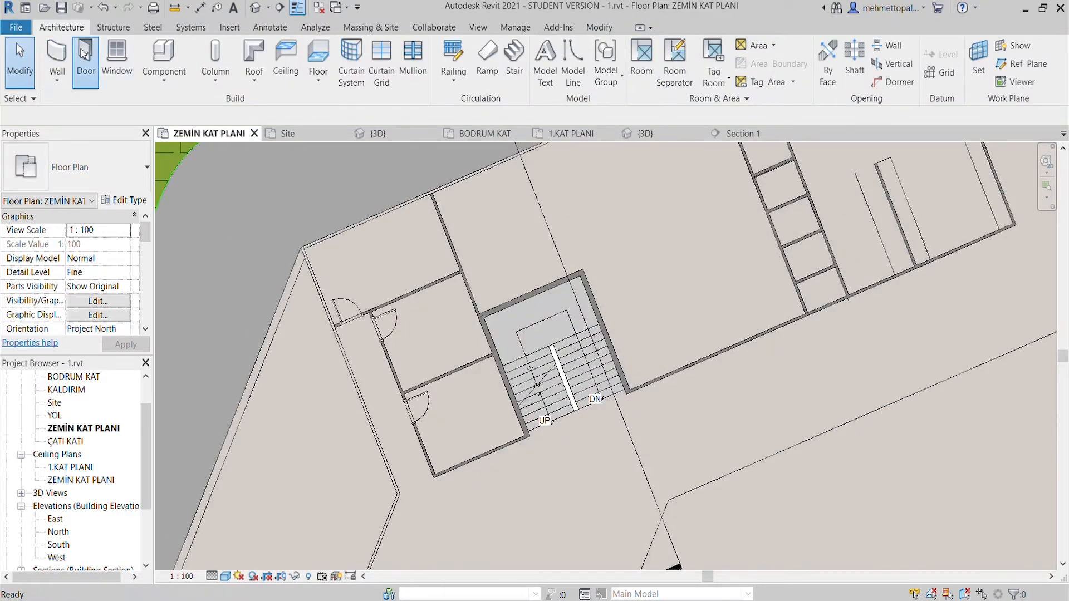
# - Place two mirrored 900 x 2200mm doors about 4 cm apart in the long wall between the stairs and the cubicles
pyautogui.click(83, 51)
pyautogui.scroll(-3, 371, 349)
pyautogui.moveTo(370, 350); pyautogui.dragTo(139, 389, button='middle')
pyautogui.scroll(3, 379, 392)
pyautogui.moveTo(357, 394); pyautogui.dragTo(393, 383, button='middle')
pyautogui.scroll(1, 392, 384)
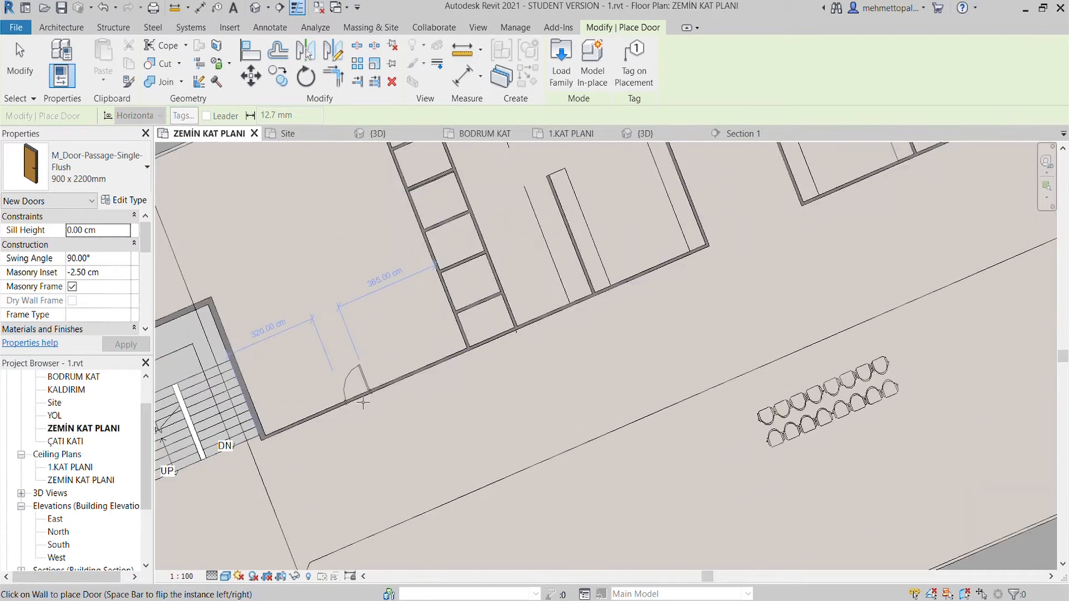
pyautogui.scroll(-3, 377, 395)
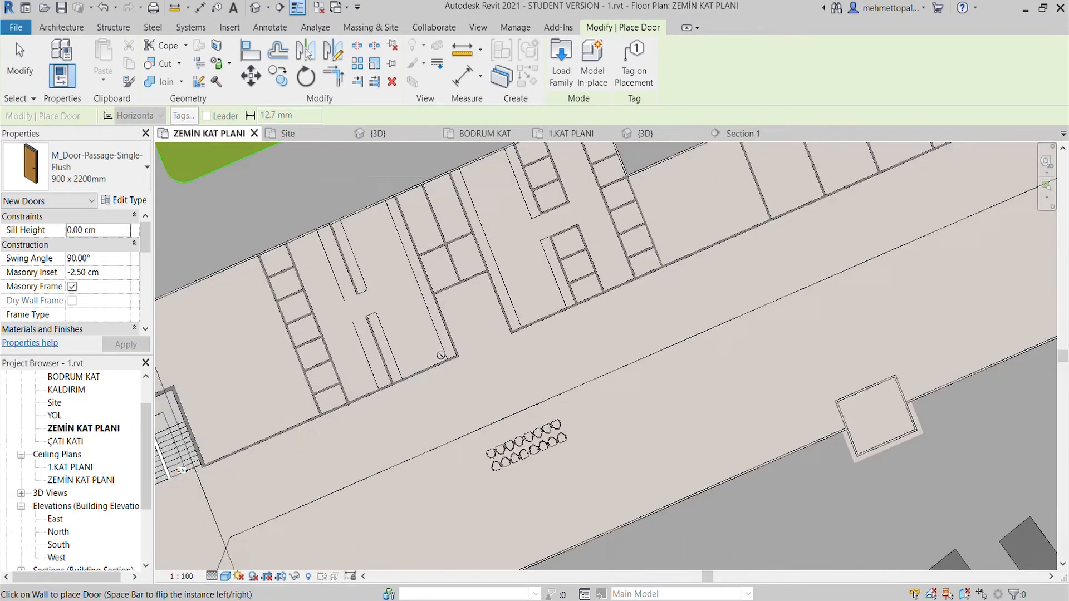
pyautogui.scroll(3, 413, 388)
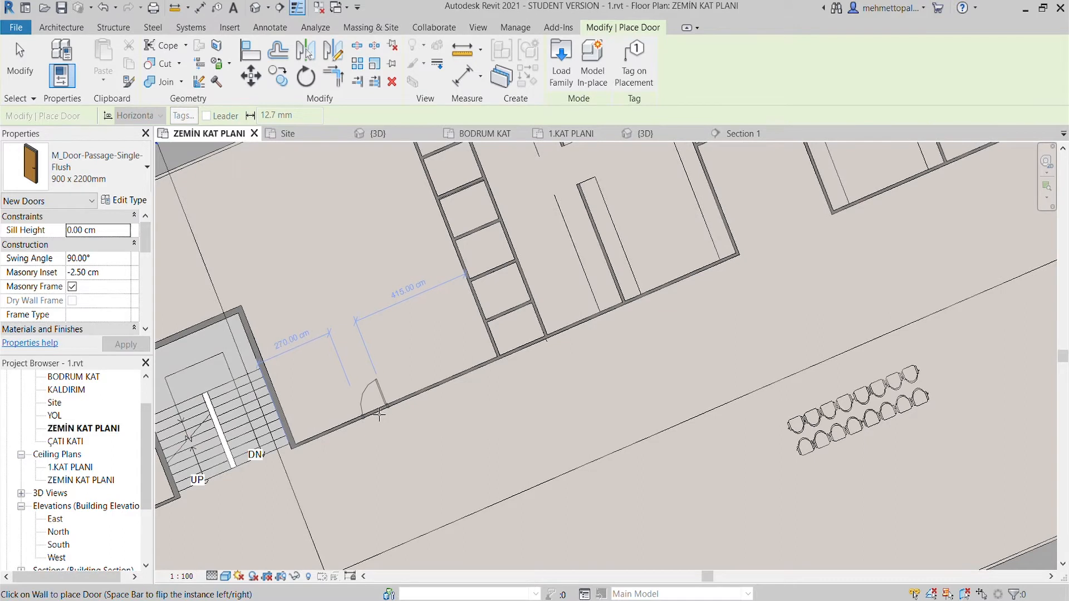
pyautogui.scroll(5, 386, 408)
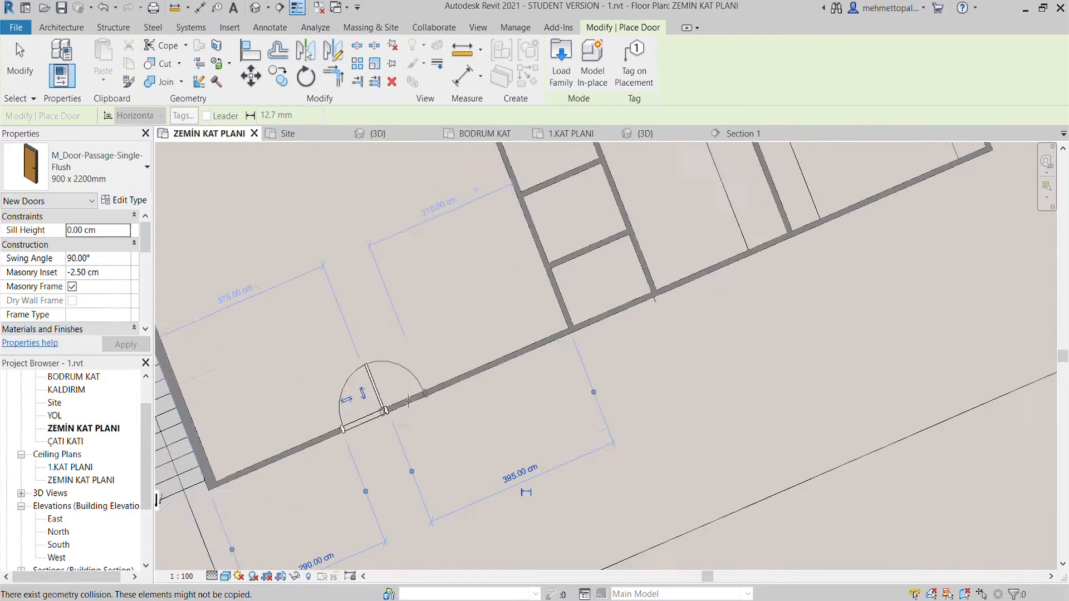
pyautogui.scroll(-3, 440, 414)
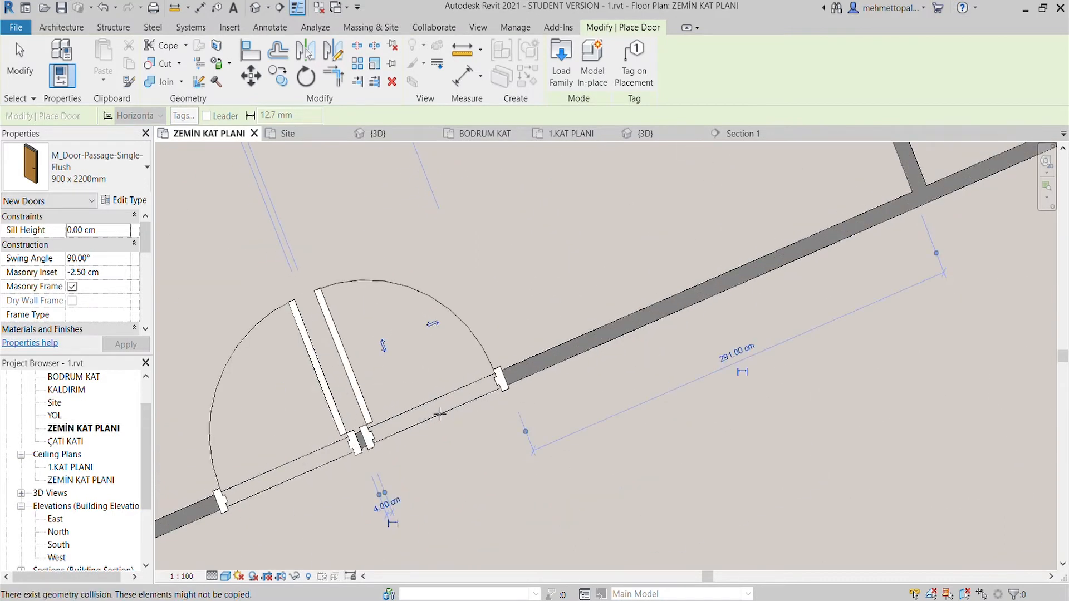
pyautogui.press('Escape')
pyautogui.press('Escape')
pyautogui.scroll(-5, 392, 323)
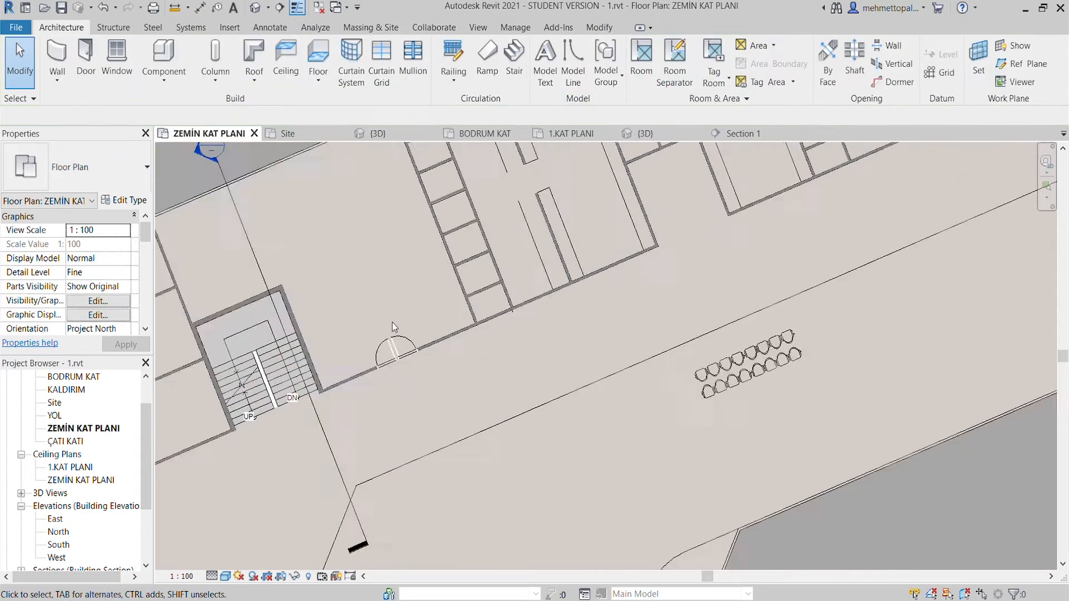
# - Place 900 x 2200mm passage doors opening inwards in the two lowest cubicles of the row beside the paired doors
pyautogui.scroll(1, 426, 359)
pyautogui.click(84, 56)
pyautogui.scroll(4, 496, 359)
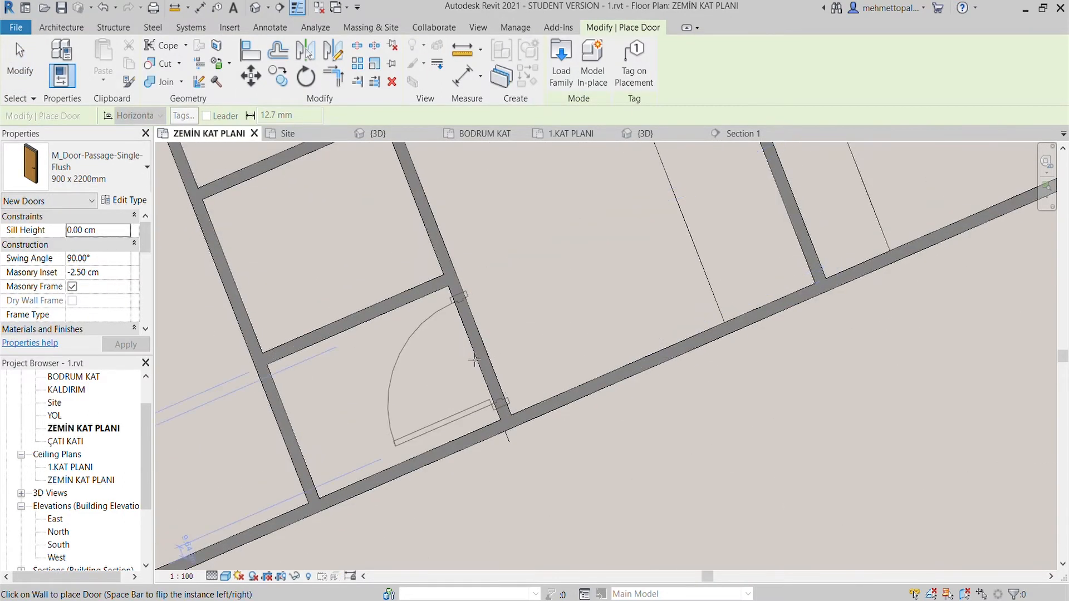
pyautogui.moveTo(477, 363); pyautogui.dragTo(507, 470, button='middle')
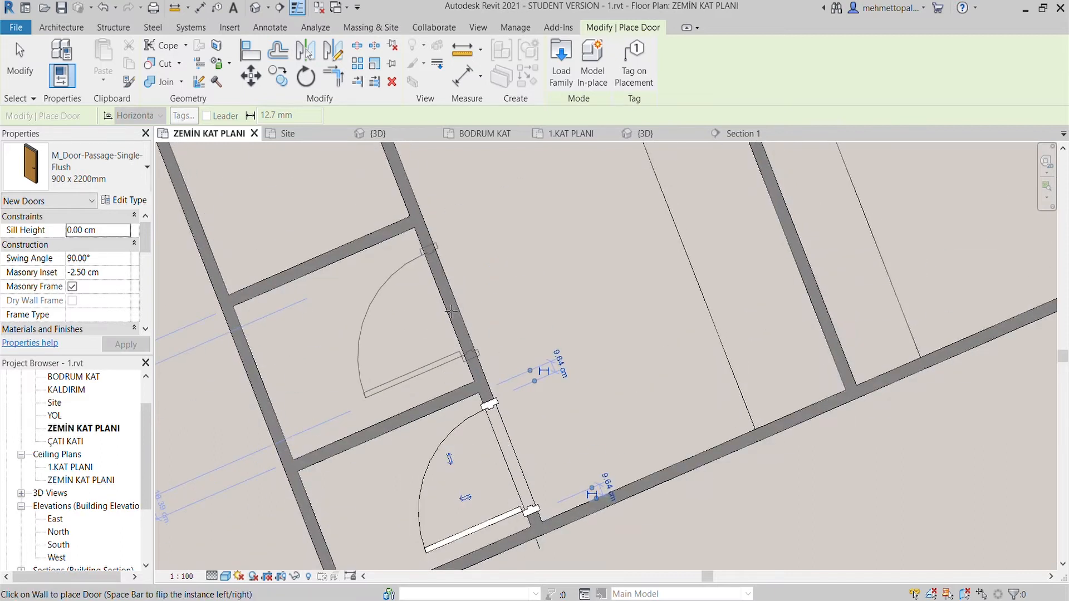
pyautogui.scroll(-1, 451, 311)
pyautogui.moveTo(452, 312); pyautogui.dragTo(568, 305, button='middle')
pyautogui.scroll(-1, 597, 329)
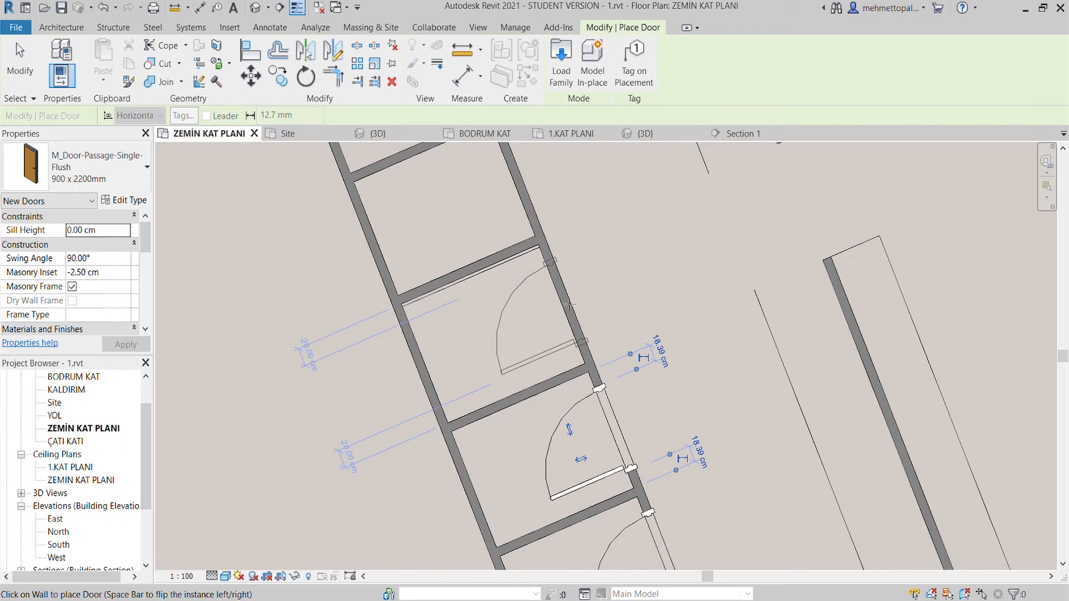
# - Move the third cubicle's upper partition wall onto the thin offset line below it and align its face flush
pyautogui.press('Escape')
pyautogui.click(518, 251)
pyautogui.scroll(4, 551, 251)
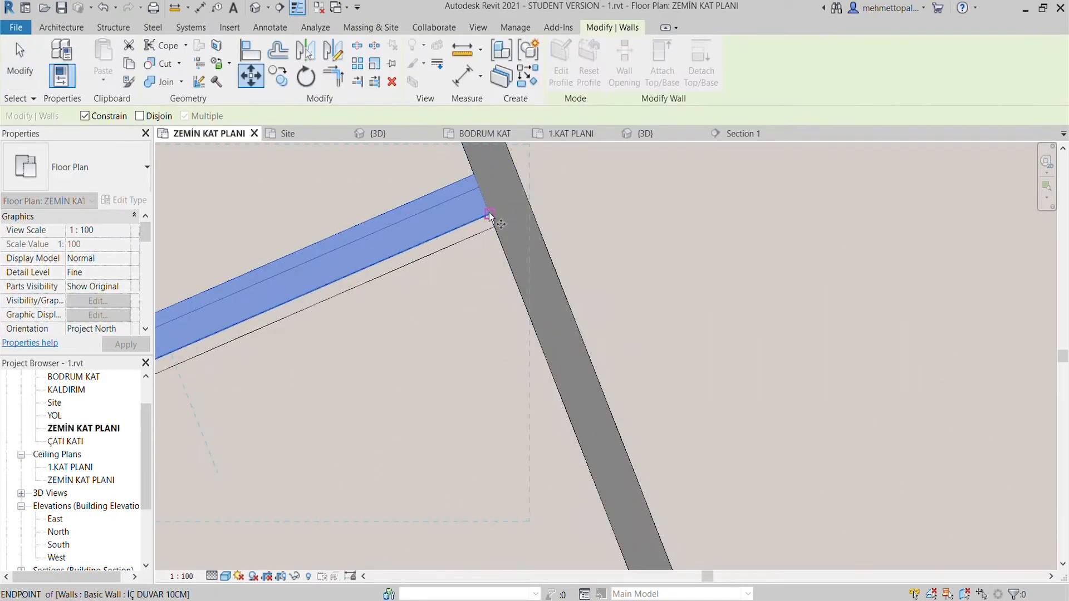
pyautogui.scroll(3, 501, 232)
pyautogui.click(501, 231)
pyautogui.moveTo(457, 225); pyautogui.dragTo(487, 398, button='middle')
pyautogui.press('a')
pyautogui.press('l')
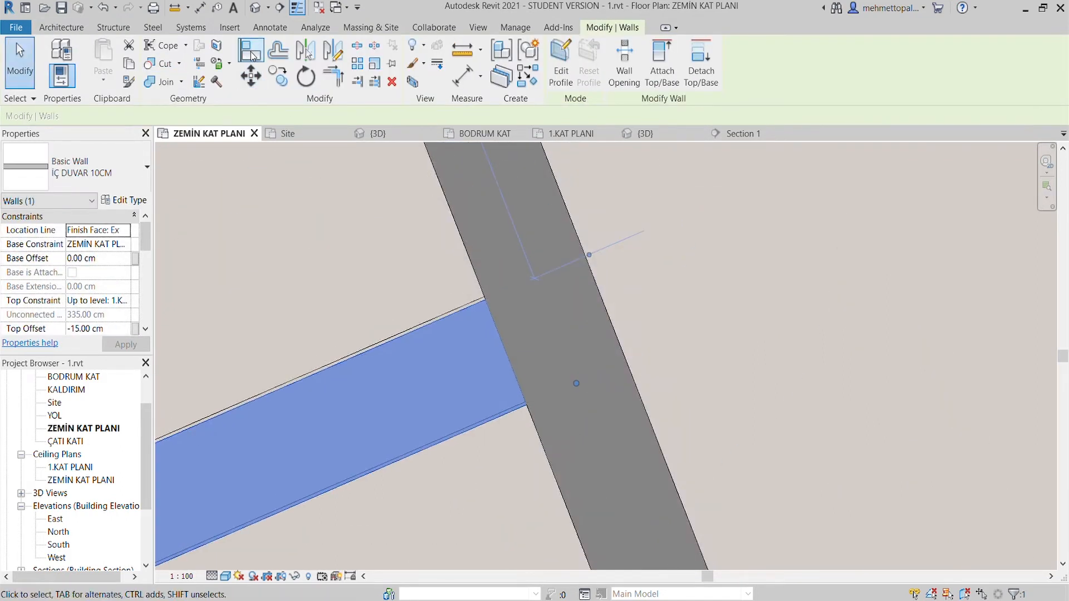
pyautogui.click(422, 321)
pyautogui.click(432, 325)
pyautogui.press('Escape')
pyautogui.press('Escape')
pyautogui.scroll(-3, 447, 303)
# - Place 900 x 2200mm passage doors opening inwards in the remaining five cubicles of the same row, up to the exterior wall
pyautogui.click(62, 27)
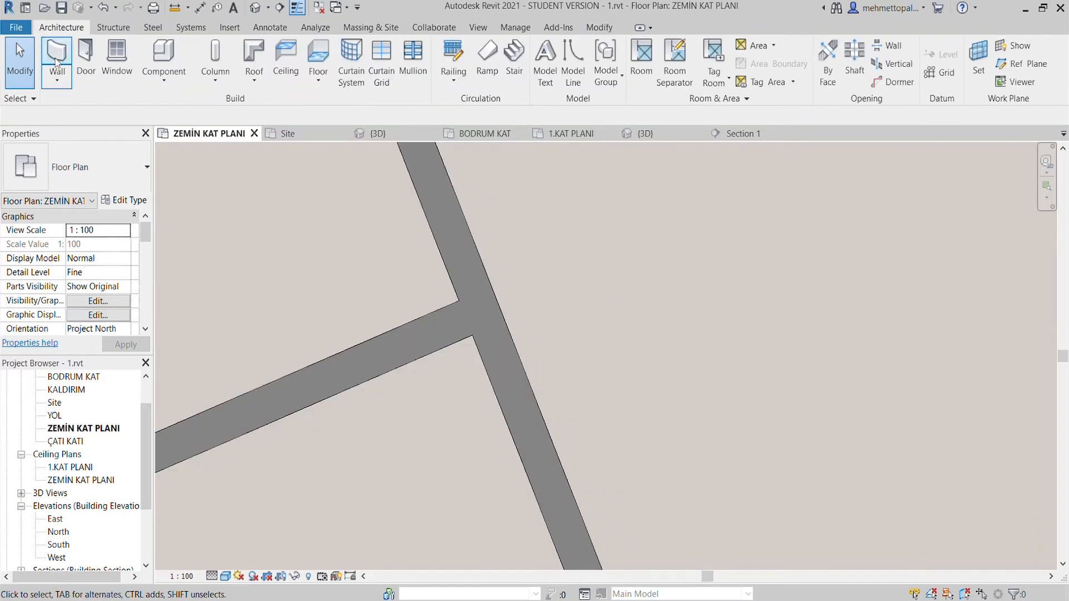
pyautogui.click(87, 53)
pyautogui.scroll(-5, 508, 334)
pyautogui.scroll(2, 508, 318)
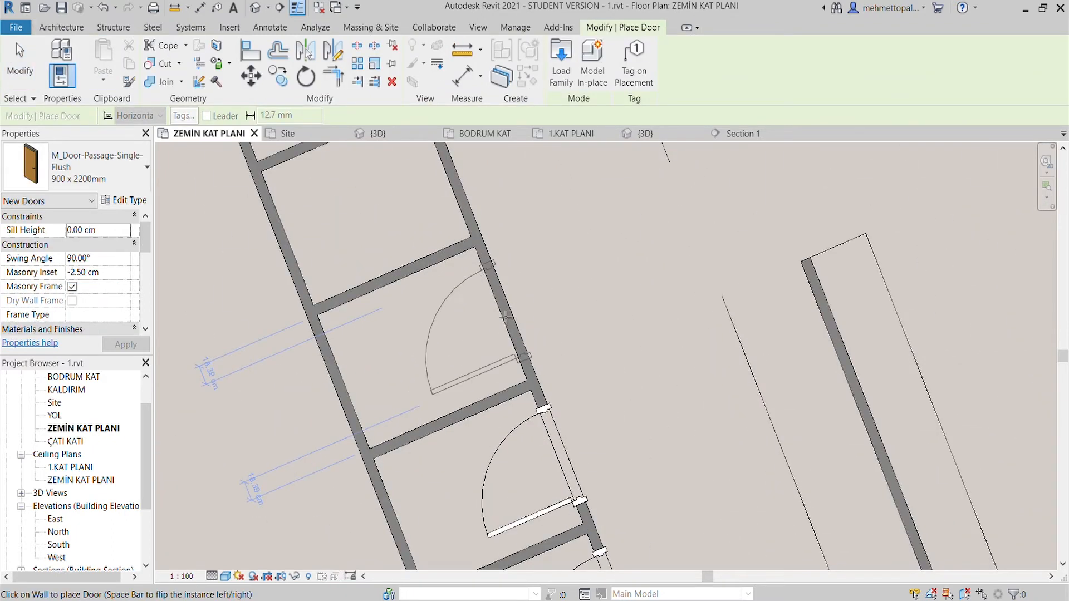
pyautogui.scroll(-1, 505, 317)
pyautogui.moveTo(505, 317); pyautogui.dragTo(558, 441, button='middle')
pyautogui.click(507, 328)
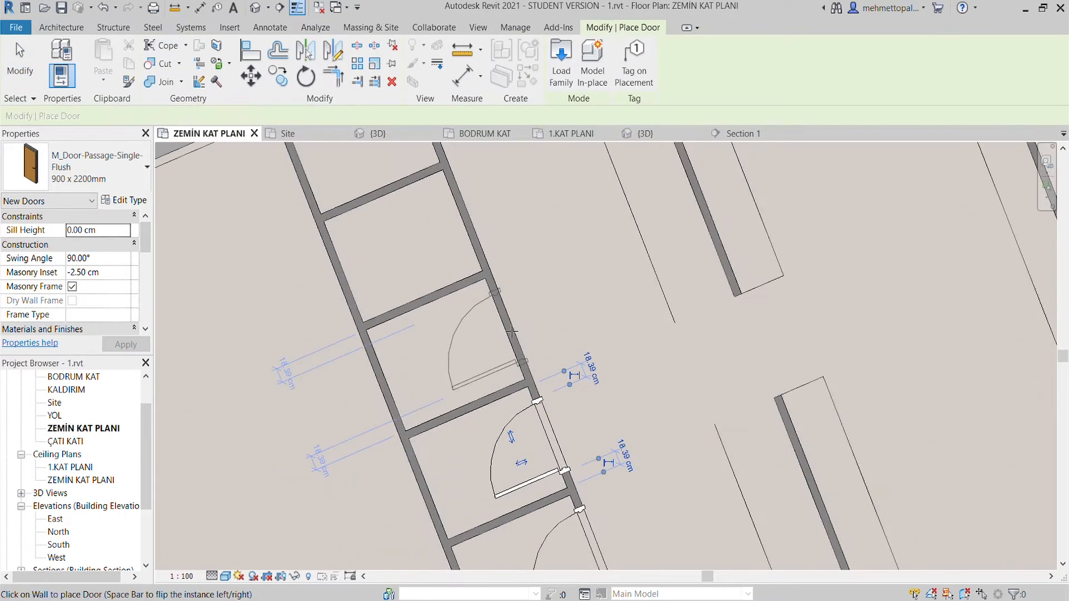
pyautogui.moveTo(508, 327); pyautogui.dragTo(535, 425, button='middle')
pyautogui.click(493, 316)
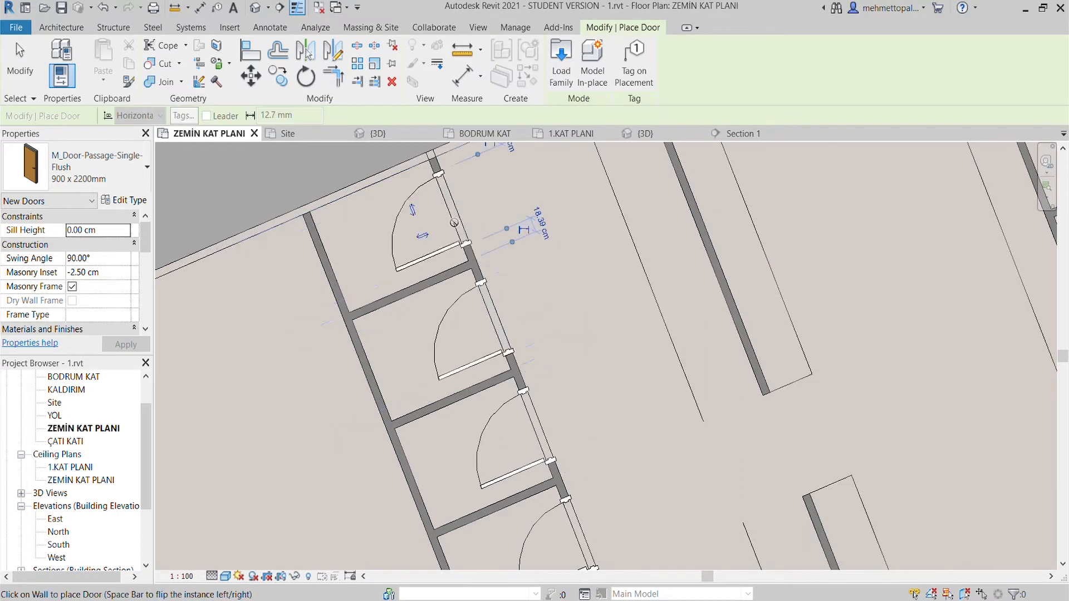
pyautogui.scroll(-2, 454, 223)
pyautogui.moveTo(454, 223); pyautogui.dragTo(521, 370, button='middle')
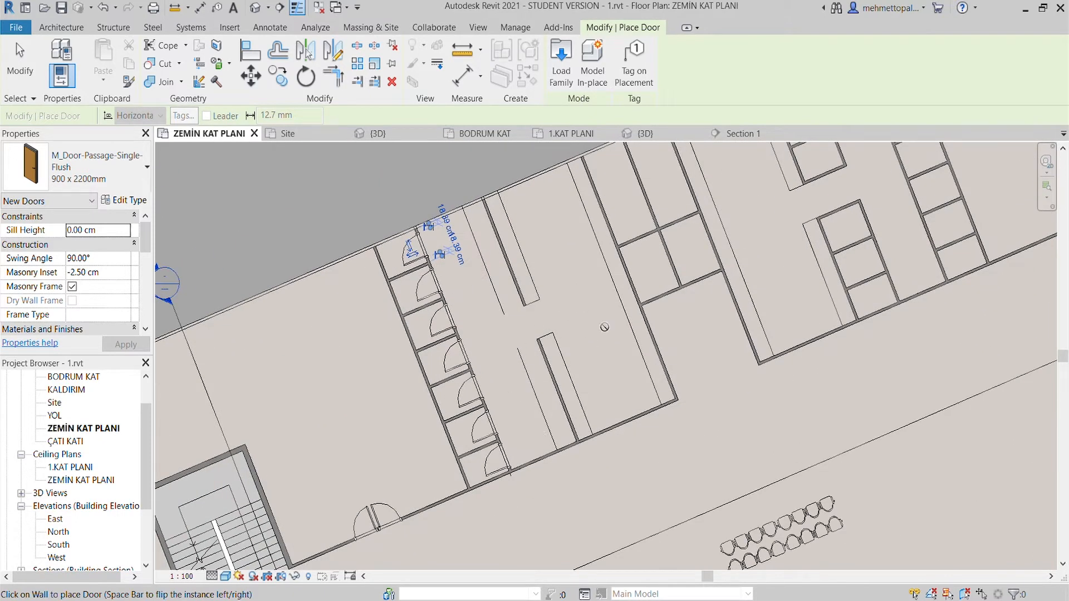
# - Place 900 x 2200mm doors in the lower walls of the two small adjoining rooms and in both side walls of their entrance recess
pyautogui.scroll(4, 675, 304)
pyautogui.moveTo(662, 292); pyautogui.dragTo(642, 416, button='middle')
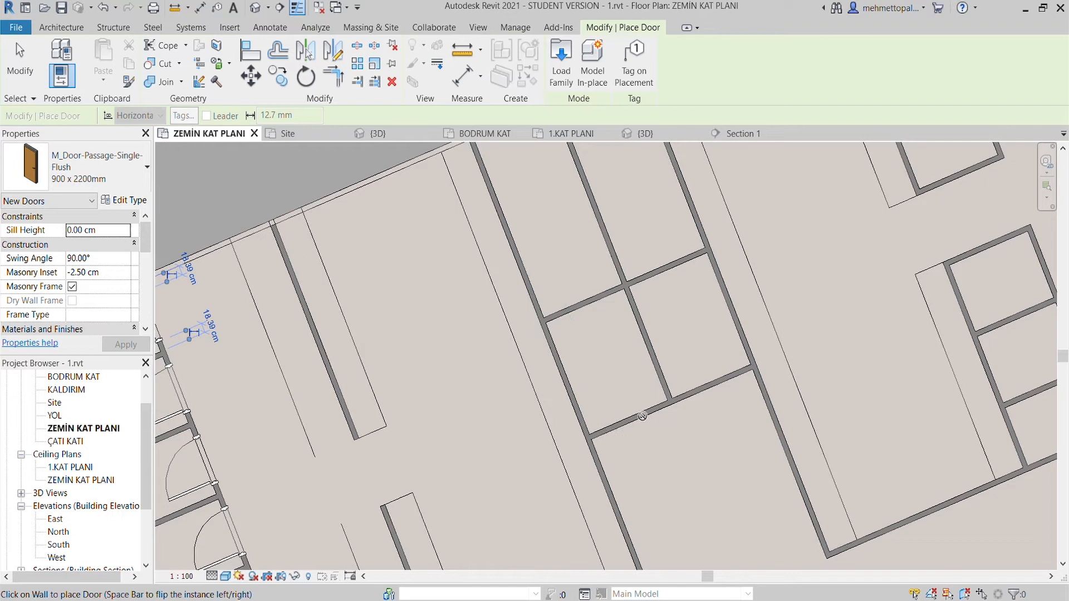
pyautogui.scroll(2, 640, 417)
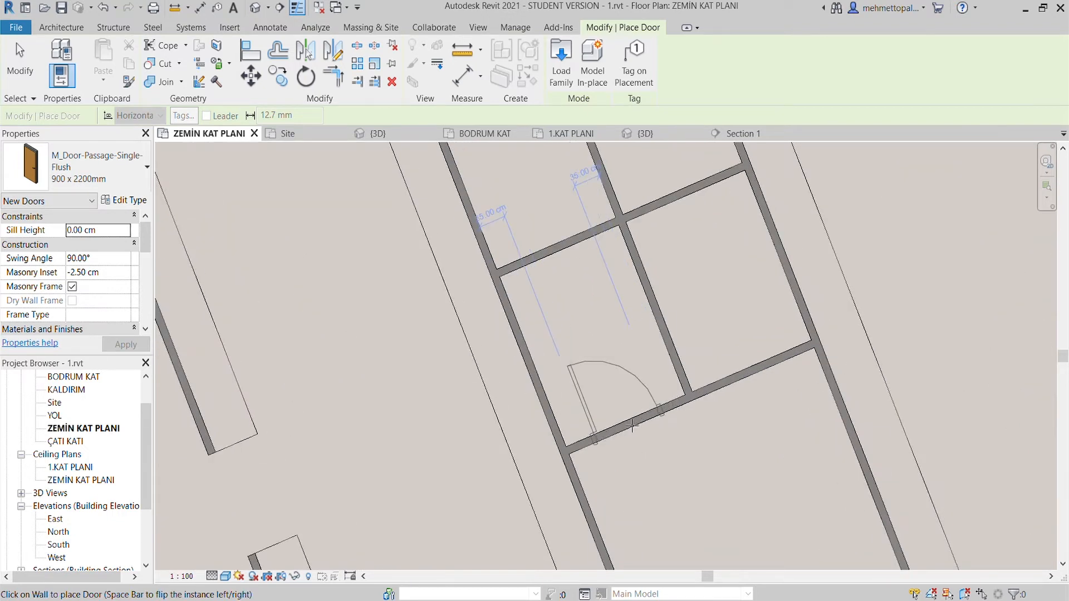
pyautogui.click(693, 406)
pyautogui.scroll(-1, 693, 406)
pyautogui.moveTo(693, 406); pyautogui.dragTo(628, 337, button='middle')
pyautogui.scroll(-2, 688, 494)
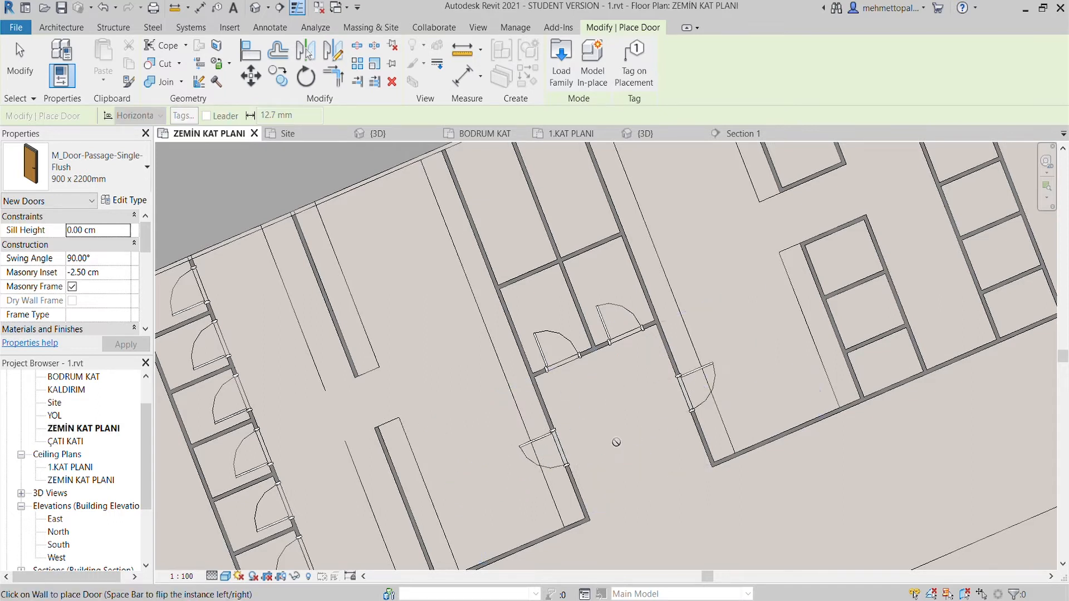
pyautogui.scroll(-2, 541, 389)
pyautogui.press('Escape')
# - Place 900 x 2200mm doors opening inwards in all six cubicles of the two three-cubicle blocks in the neighbouring area
pyautogui.scroll(-2, 566, 382)
pyautogui.moveTo(659, 293); pyautogui.dragTo(661, 319, button='middle')
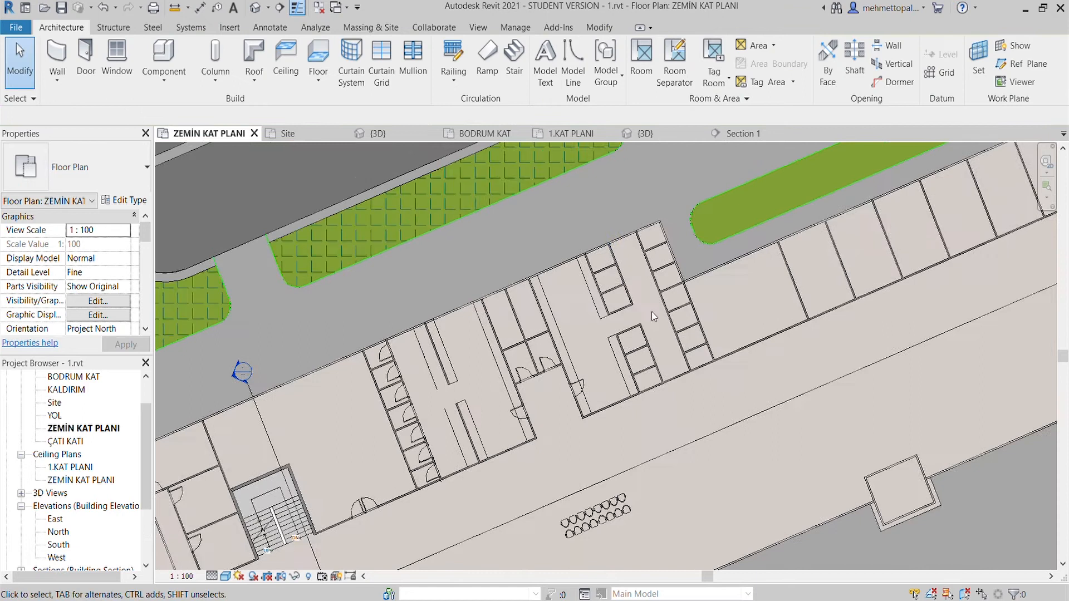
pyautogui.scroll(2, 657, 316)
pyautogui.click(89, 54)
pyautogui.scroll(3, 641, 302)
pyautogui.scroll(-2, 661, 319)
pyautogui.scroll(2, 605, 267)
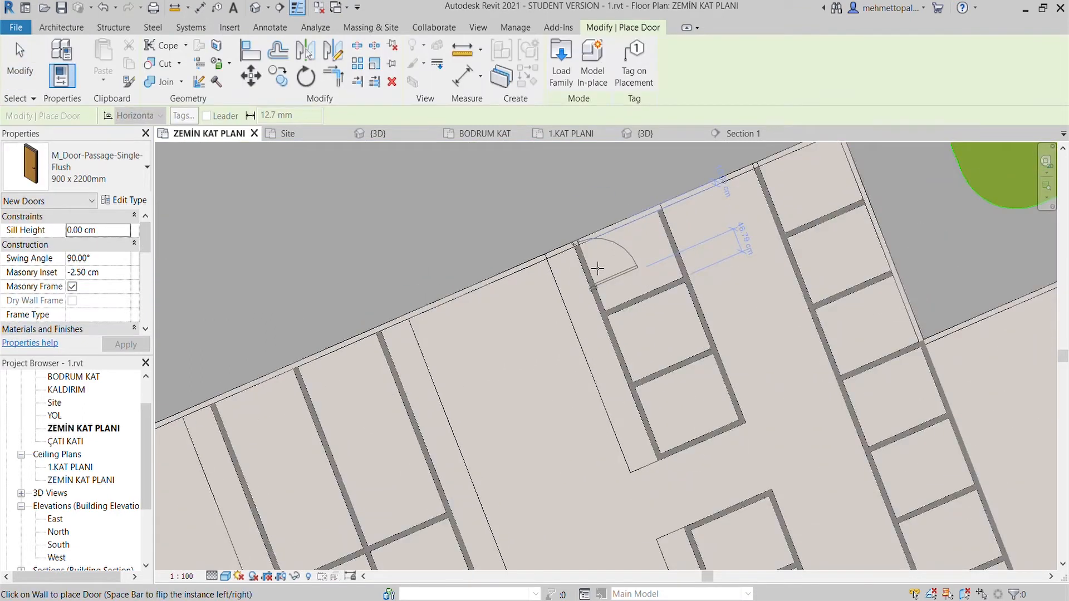
pyautogui.scroll(-2, 600, 288)
pyautogui.scroll(2, 600, 288)
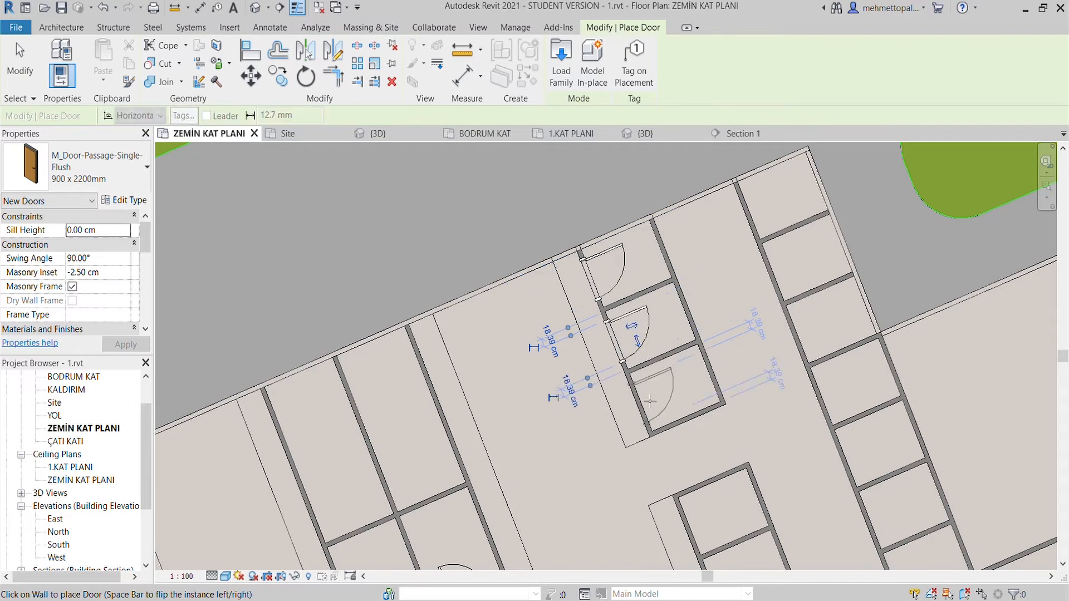
pyautogui.click(661, 413)
pyautogui.moveTo(706, 504); pyautogui.dragTo(630, 348, button='middle')
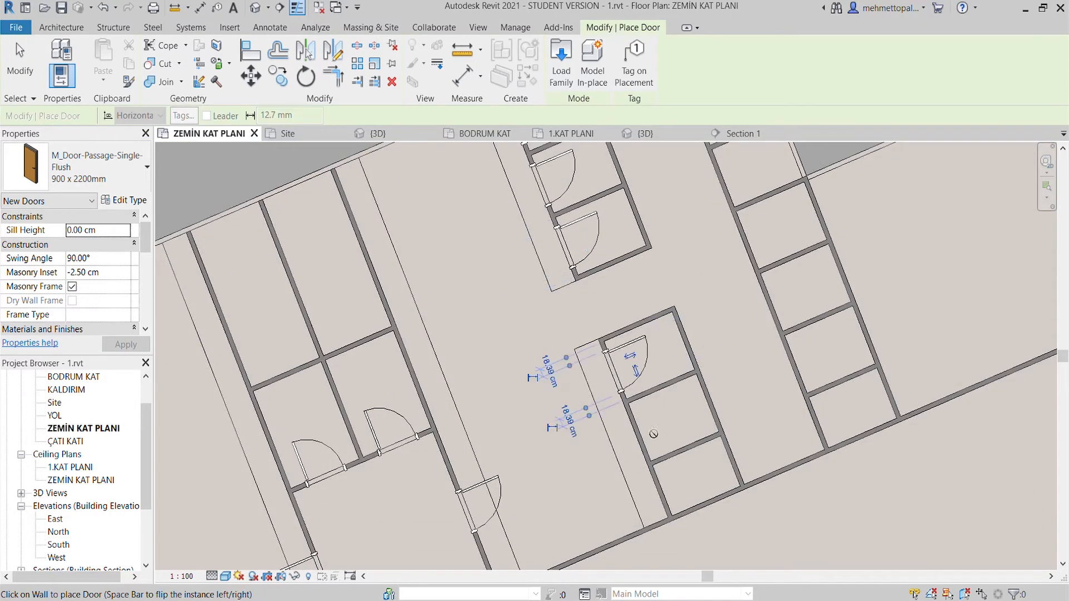
pyautogui.click(685, 489)
# - Place 900 x 2200mm doors opening inwards in all seven cubicles of the row opposite the two cubicle blocks
pyautogui.moveTo(787, 405); pyautogui.dragTo(745, 441, button='middle')
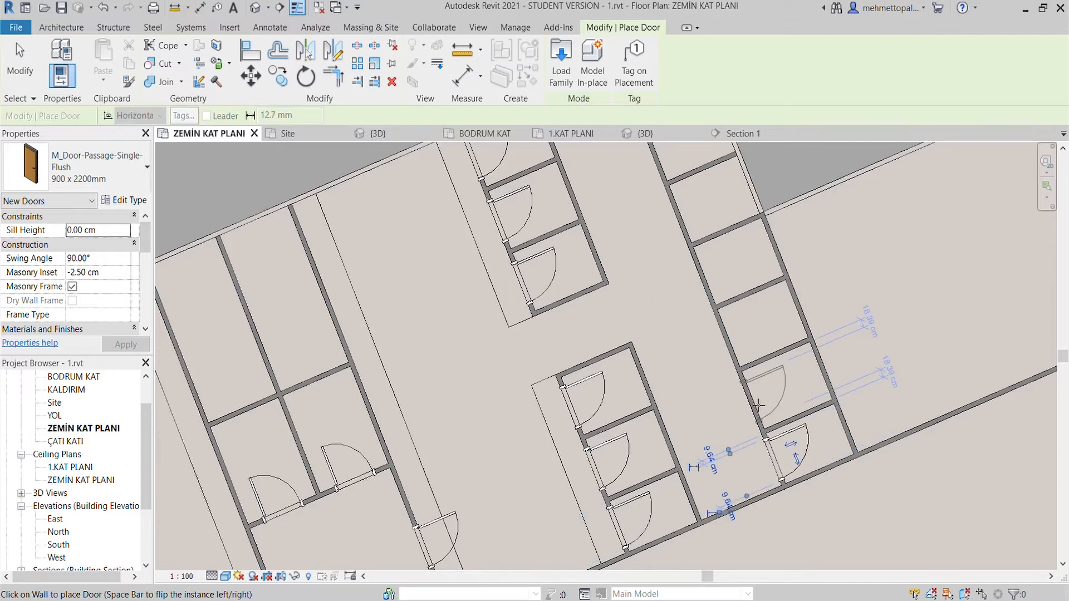
pyautogui.moveTo(735, 341); pyautogui.dragTo(731, 397, button='middle')
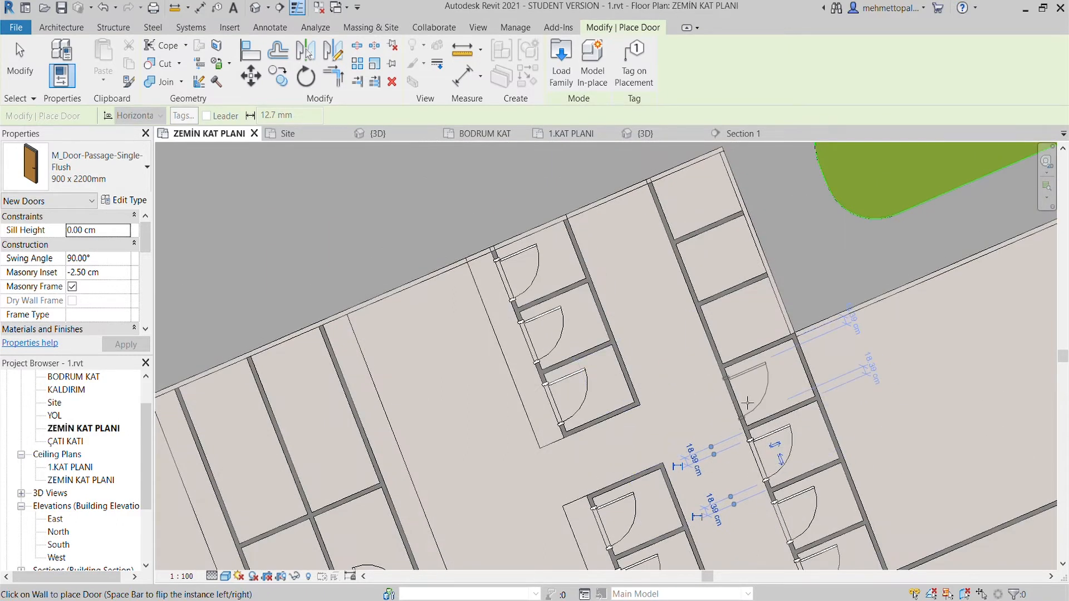
pyautogui.click(689, 269)
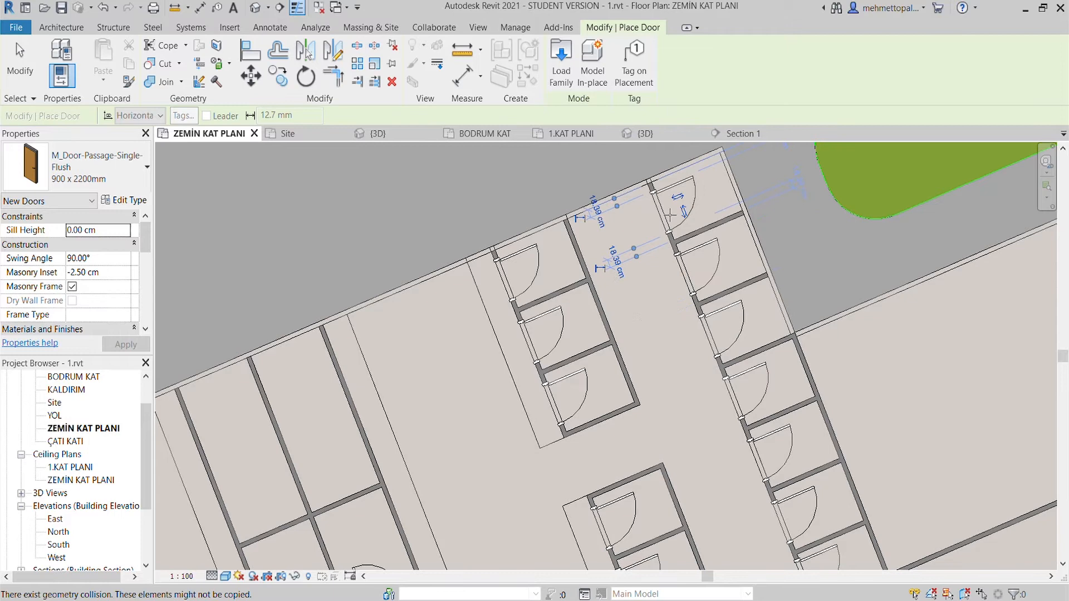
# - Place two mirrored 900 x 2200mm doors about 30 cm apart, centred in the corridor-side wall of the large room beside the cubicles
pyautogui.scroll(-5, 217, 367)
pyautogui.scroll(4, 600, 449)
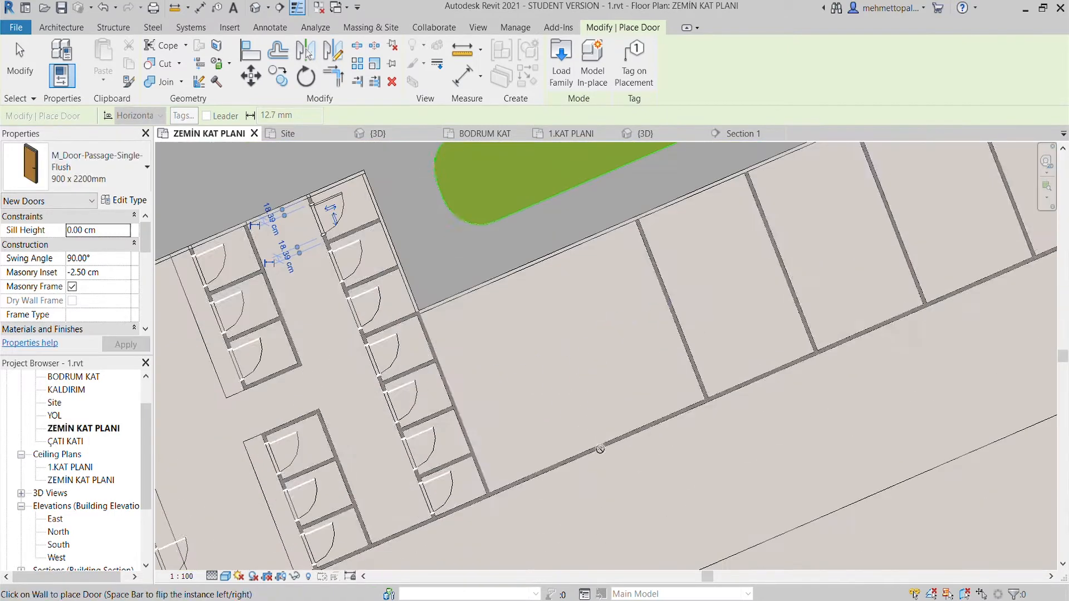
pyautogui.click(594, 458)
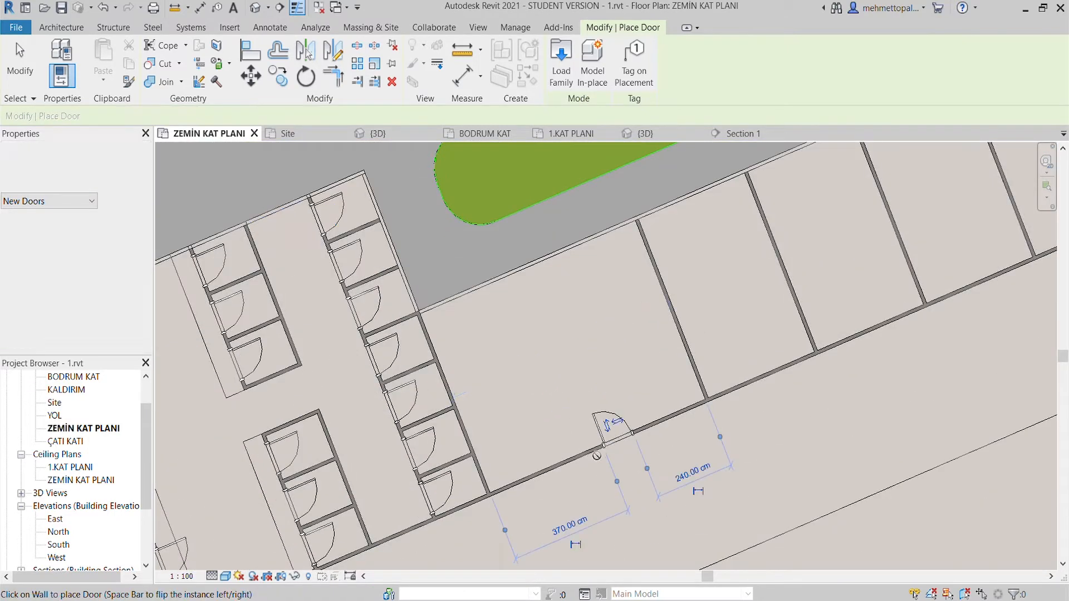
pyautogui.scroll(2, 593, 458)
pyautogui.press('Escape')
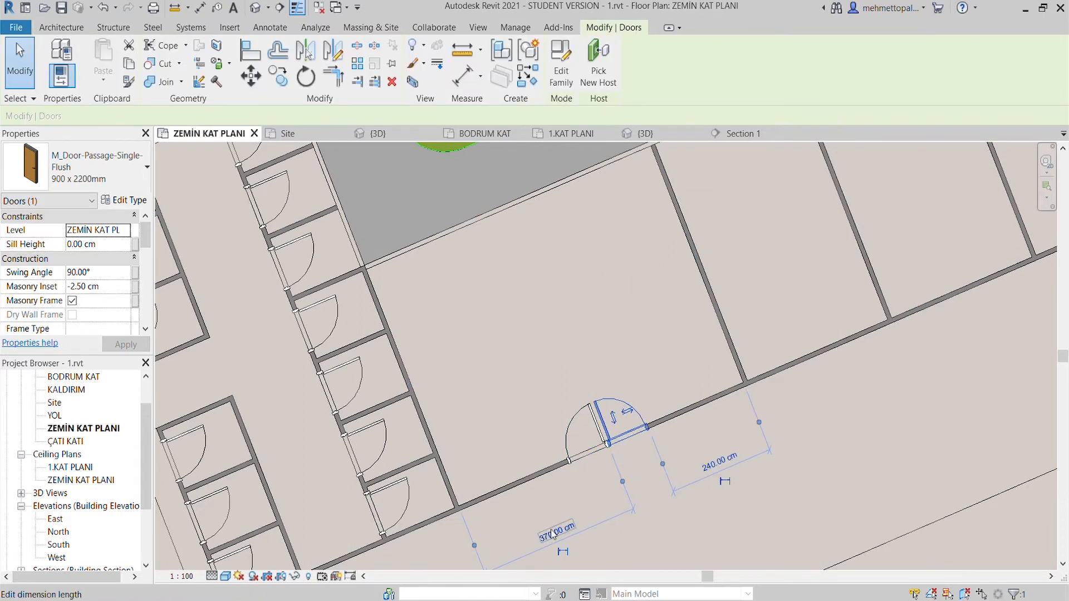
pyautogui.write('270')
pyautogui.press('Return')
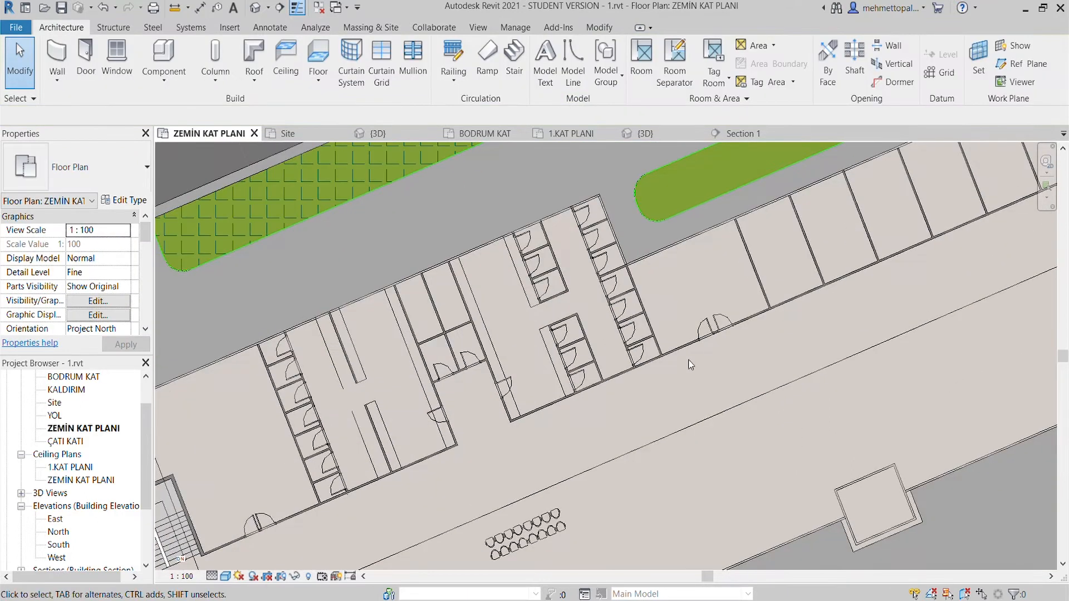
# - Set the gap between the paired doors to 20 cm from the right-hand door, and to 10 cm from the left-hand door
pyautogui.scroll(5, 735, 412)
pyautogui.click(696, 345)
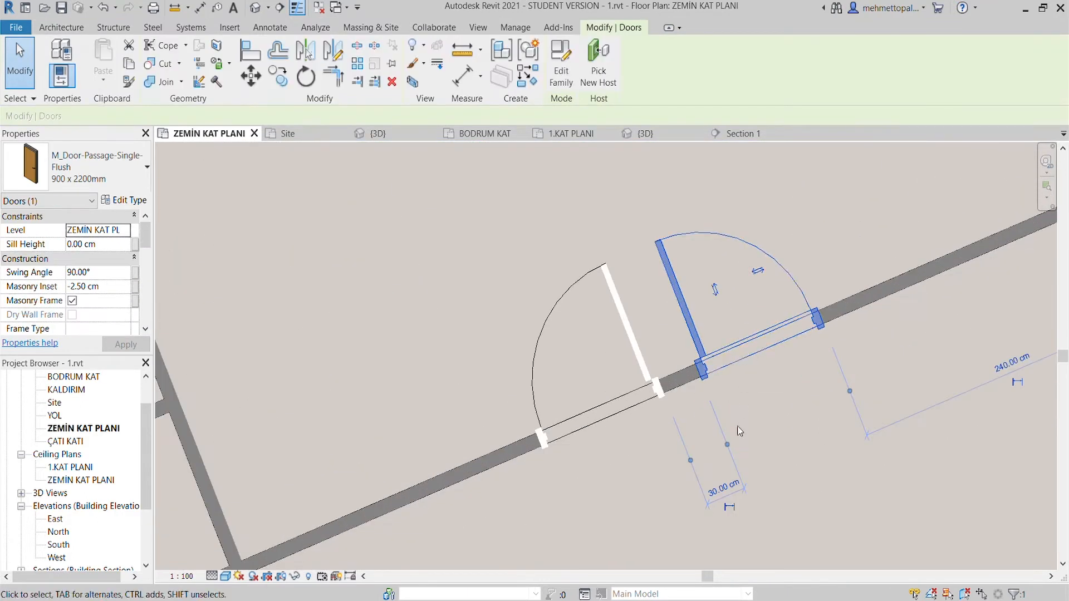
pyautogui.click(719, 492)
pyautogui.write('20')
pyautogui.press('Return')
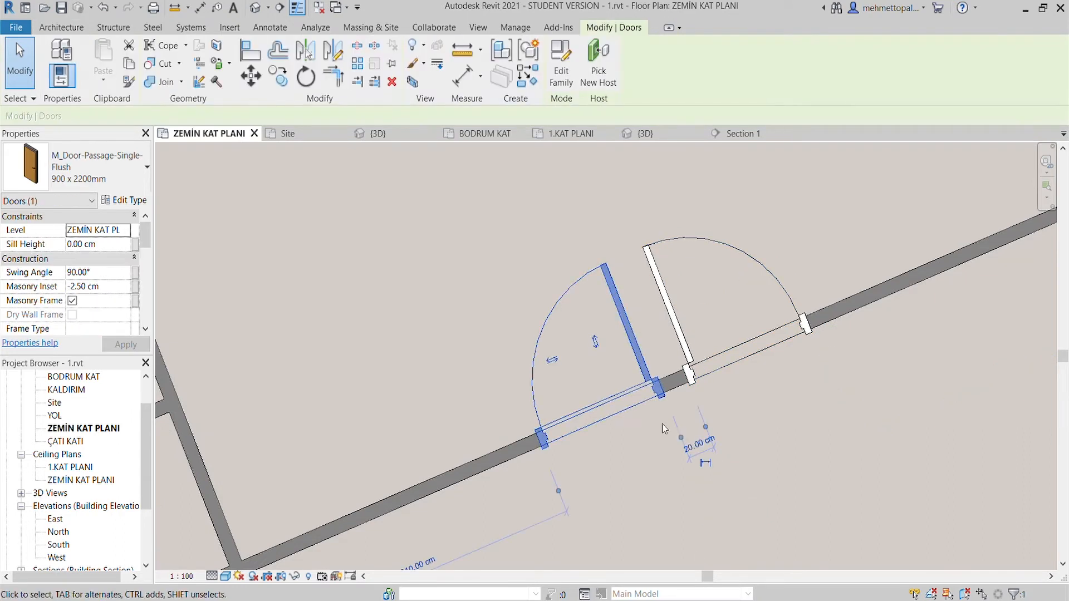
pyautogui.write('10')
pyautogui.press('Return')
pyautogui.click(731, 529)
# - Place a 900 x 2200mm door in the corridor wall of each of the next two rooms, close to their left partition walls
pyautogui.scroll(-5, 731, 529)
pyautogui.moveTo(730, 529); pyautogui.dragTo(548, 397, button='middle')
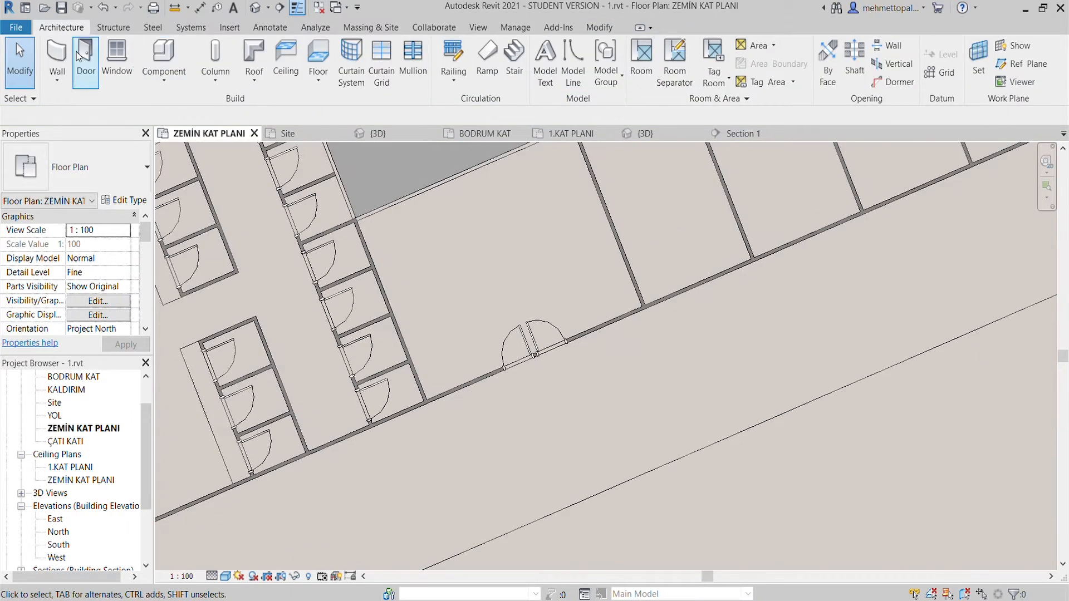
pyautogui.click(85, 53)
pyautogui.scroll(3, 696, 293)
pyautogui.moveTo(707, 298); pyautogui.dragTo(517, 416, button='middle')
pyautogui.scroll(-2, 589, 353)
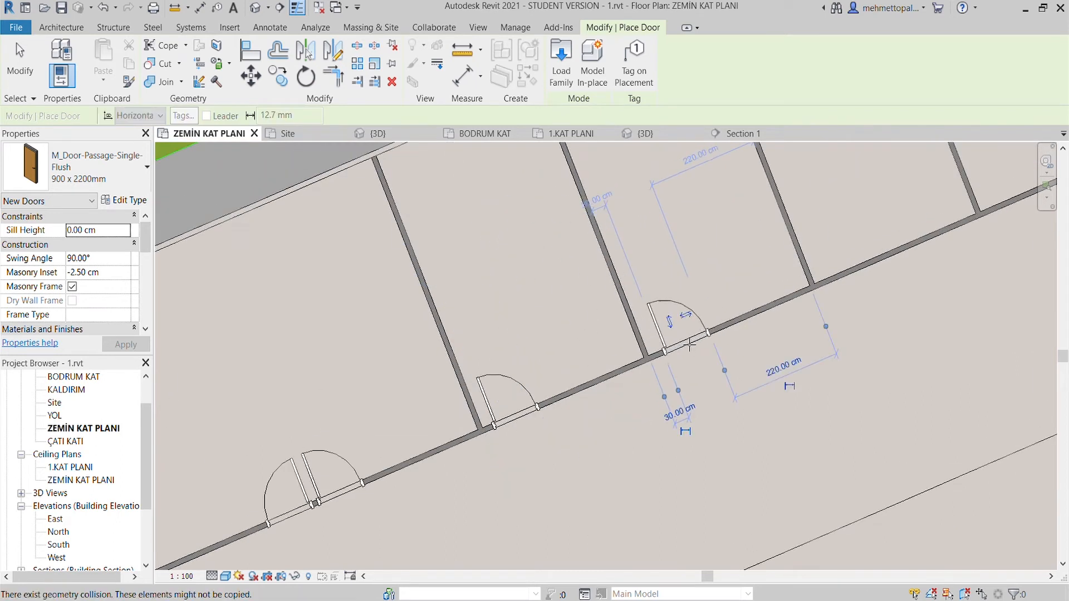
pyautogui.click(691, 341)
# - Set the second room's door to 20 cm from its left partition wall
pyautogui.scroll(3, 692, 341)
pyautogui.press('Escape')
pyautogui.press('Escape')
pyautogui.click(656, 336)
pyautogui.press('Return')
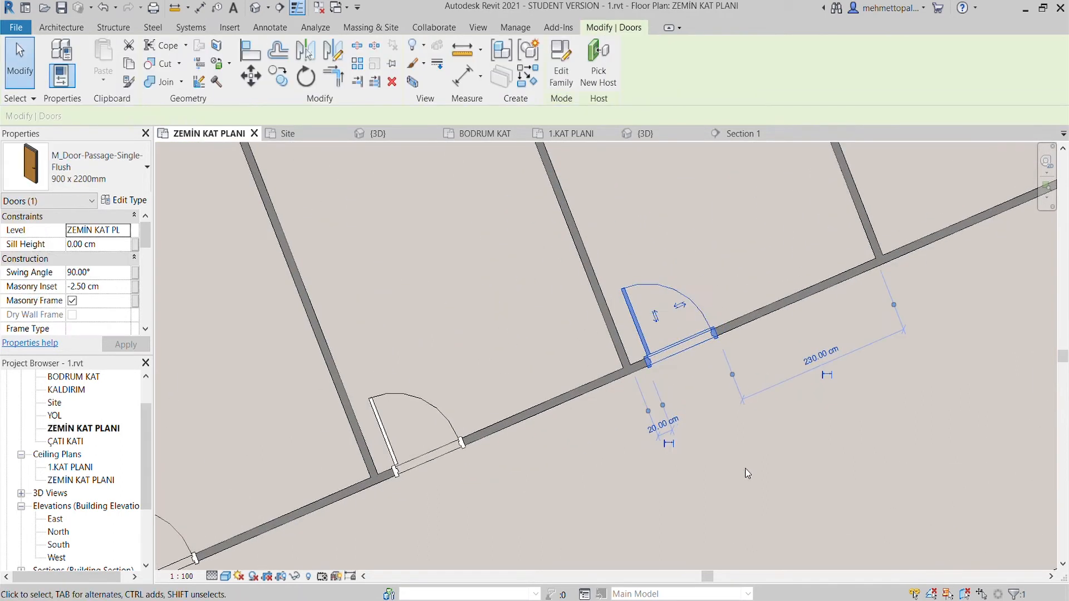
pyautogui.click(747, 473)
# - Place 900 x 2200mm doors in the corridor wall of the row's five remaining rooms, each 20 cm from the left partition
pyautogui.scroll(-2, 747, 473)
pyautogui.moveTo(747, 472); pyautogui.dragTo(663, 466, button='middle')
pyautogui.click(83, 55)
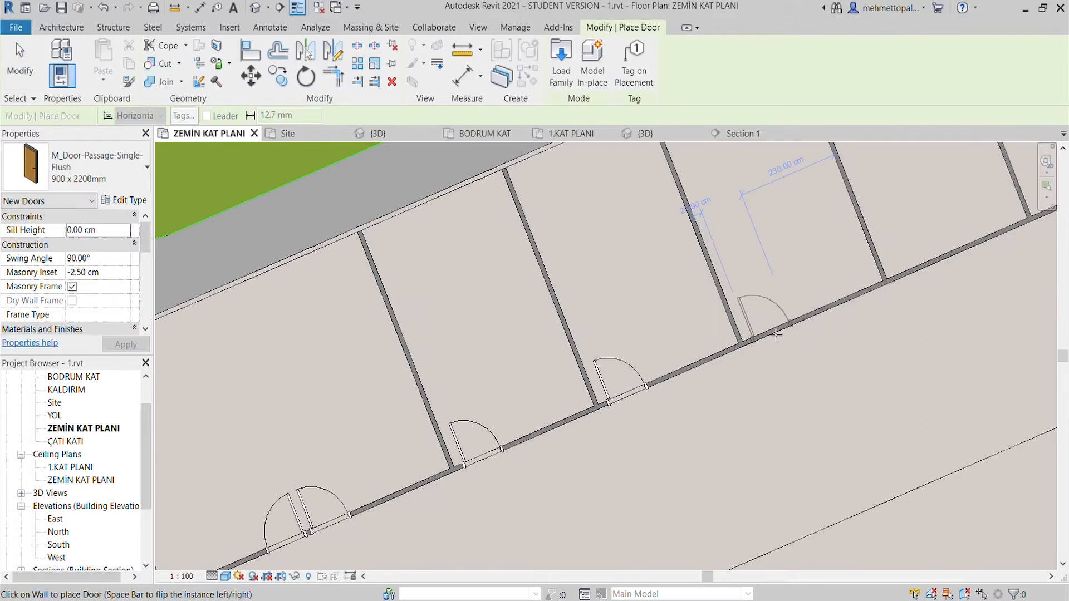
pyautogui.moveTo(776, 334); pyautogui.dragTo(648, 399, button='middle')
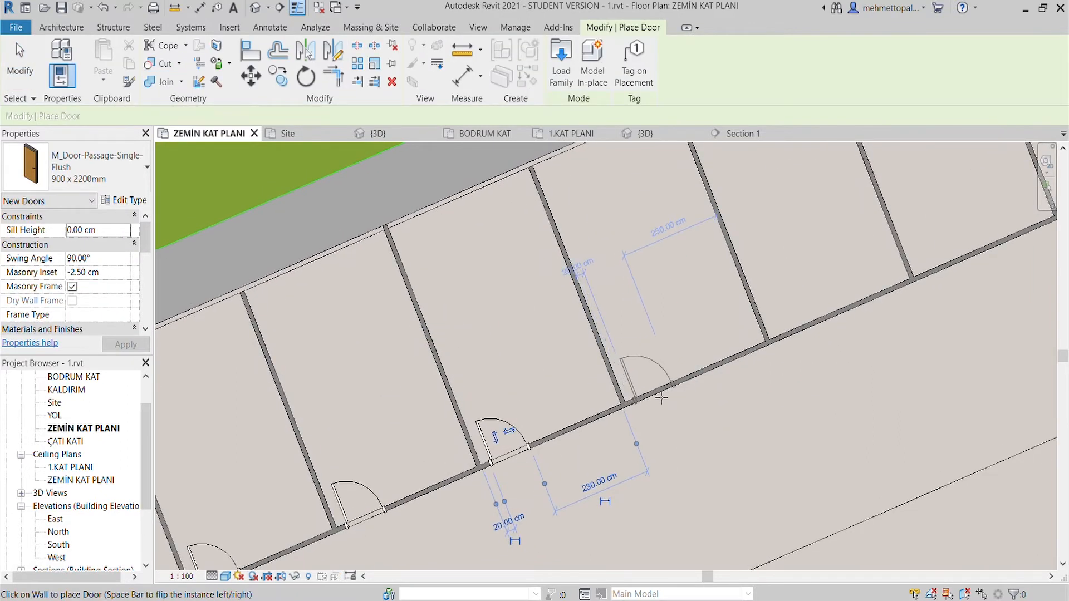
pyautogui.moveTo(809, 331); pyautogui.dragTo(664, 411, button='middle')
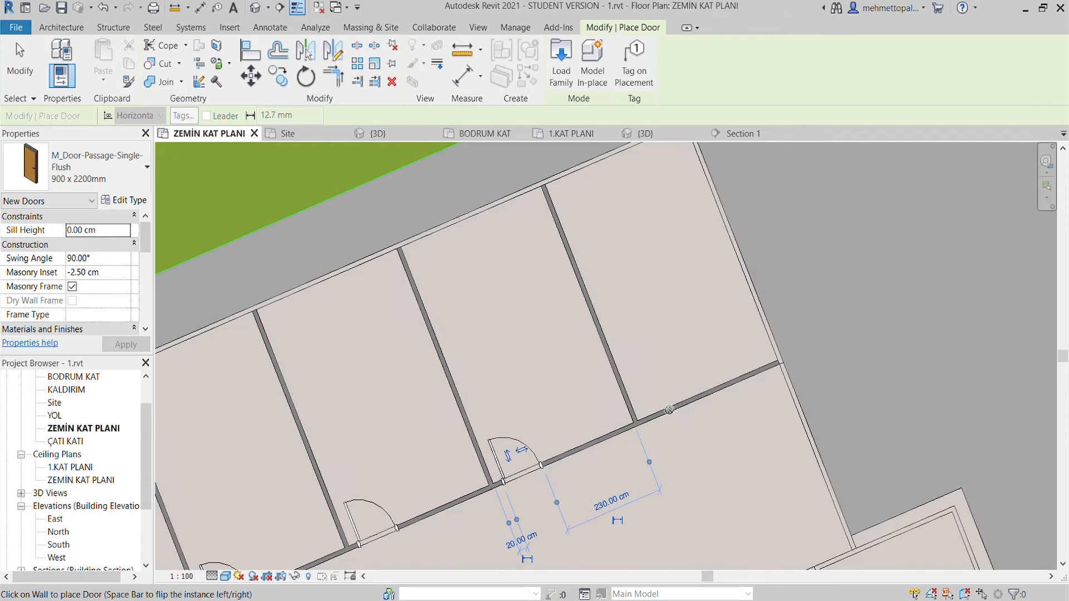
pyautogui.click(671, 414)
pyautogui.scroll(-2, 671, 413)
pyautogui.scroll(2, 636, 312)
pyautogui.scroll(-4, 612, 293)
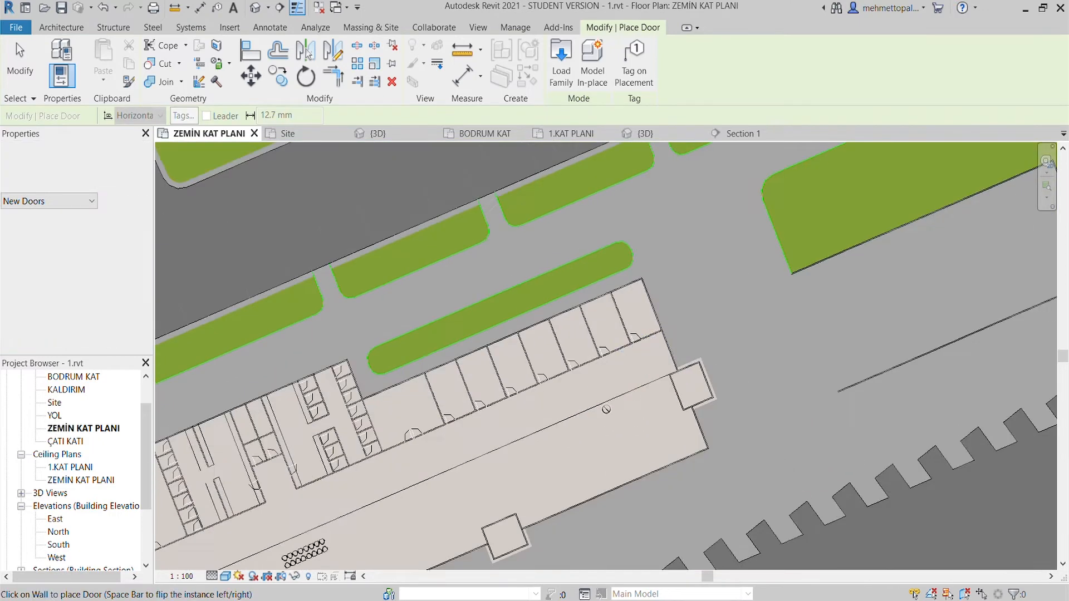
pyautogui.press('Escape')
# - Place a 900 x 2200mm door in the long interior wall of the corner room at the building's opposite end, near the exterior wall
pyautogui.scroll(2, 471, 399)
pyautogui.moveTo(490, 445); pyautogui.dragTo(707, 284, button='middle')
pyautogui.scroll(-4, 562, 356)
pyautogui.moveTo(222, 557); pyautogui.dragTo(431, 192, button='middle')
pyautogui.scroll(4, 336, 194)
pyautogui.press('d')
pyautogui.press('r')
pyautogui.scroll(2, 434, 317)
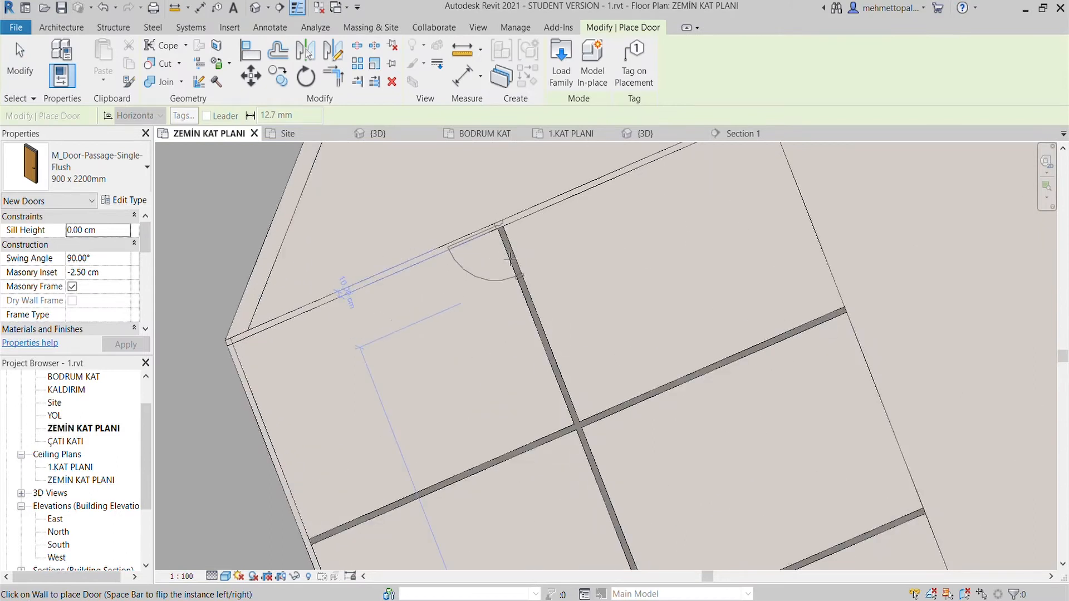
pyautogui.click(517, 278)
pyautogui.press('Escape')
# - Try to copy the corner room's door along the long interior wall to the next partition junction
pyautogui.click(495, 254)
pyautogui.click(279, 76)
pyautogui.scroll(2, 415, 194)
pyautogui.click(590, 268)
pyautogui.scroll(-4, 590, 268)
pyautogui.scroll(-1, 284, 174)
pyautogui.moveTo(574, 396); pyautogui.dragTo(535, 288, button='middle')
pyautogui.scroll(3, 564, 280)
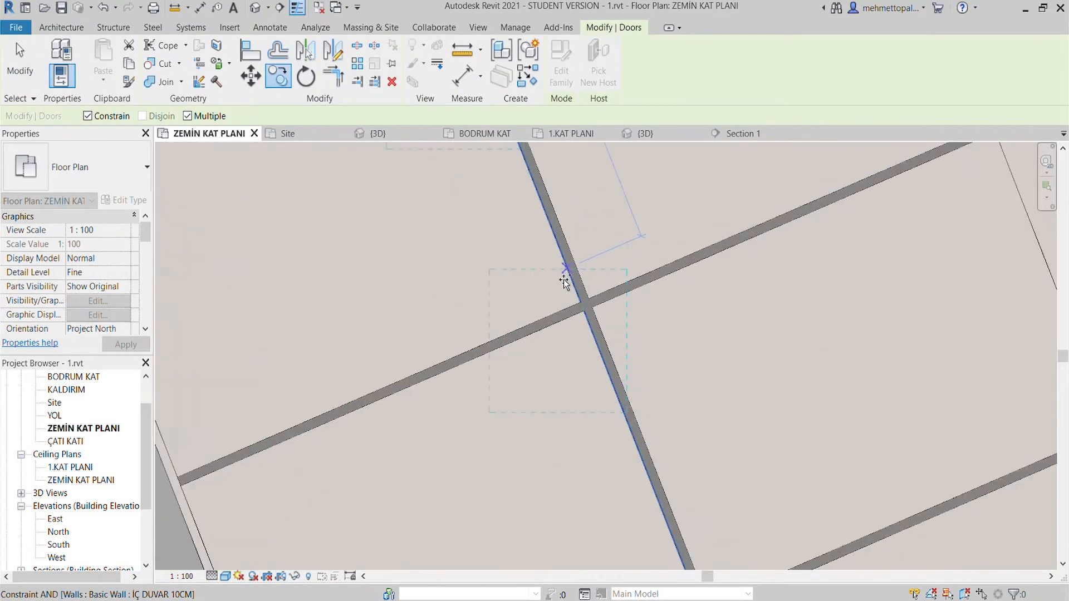
pyautogui.press('Escape')
pyautogui.press('Escape')
pyautogui.click(578, 354)
pyautogui.scroll(-3, 572, 370)
pyautogui.press('Escape')
pyautogui.scroll(2, 562, 368)
pyautogui.click(555, 371)
pyautogui.scroll(-2, 555, 370)
pyautogui.press('Escape')
pyautogui.press('d')
pyautogui.press('r')
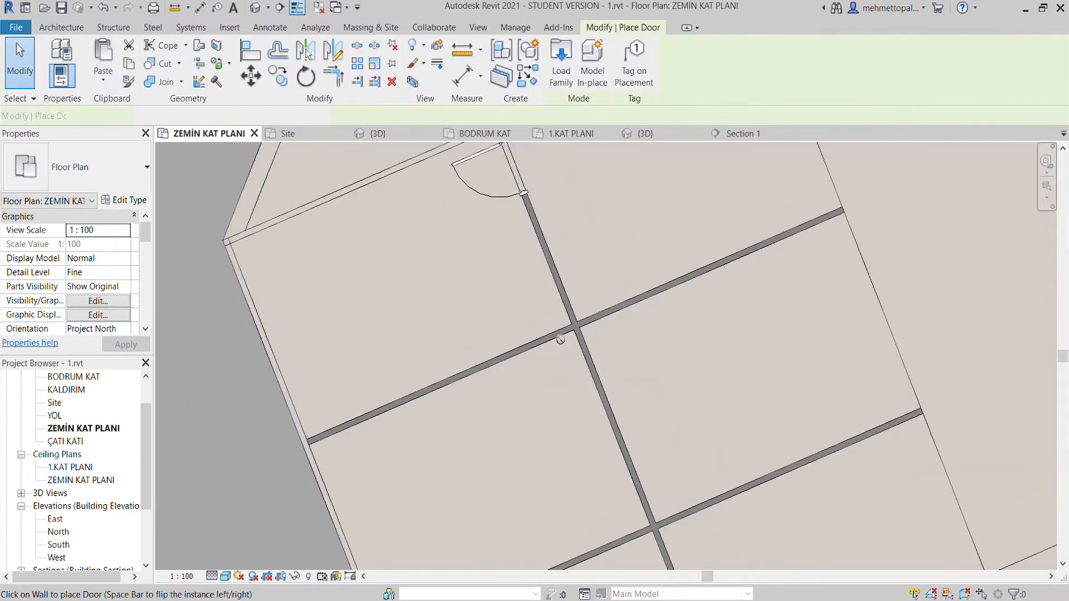
pyautogui.scroll(4, 592, 372)
pyautogui.scroll(-3, 594, 385)
pyautogui.press('Escape')
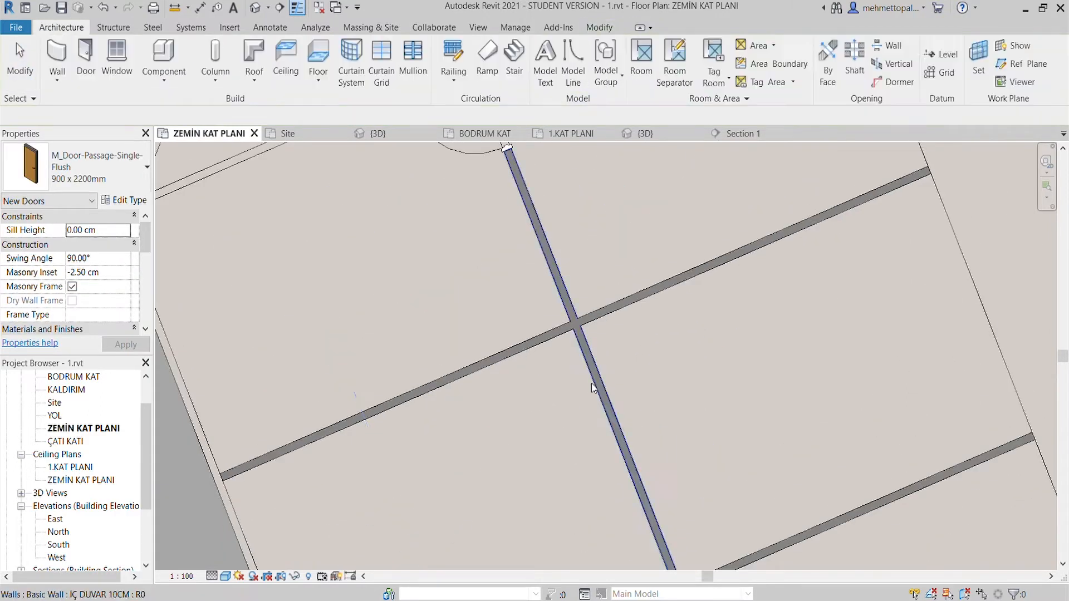
# - Start a multiple copy of the corner room's door from the wall corner, placing copies at the first matching partition junctions
pyautogui.scroll(-2, 557, 396)
pyautogui.click(498, 258)
pyautogui.click(277, 78)
pyautogui.scroll(3, 466, 202)
pyautogui.click(550, 222)
pyautogui.scroll(-3, 551, 222)
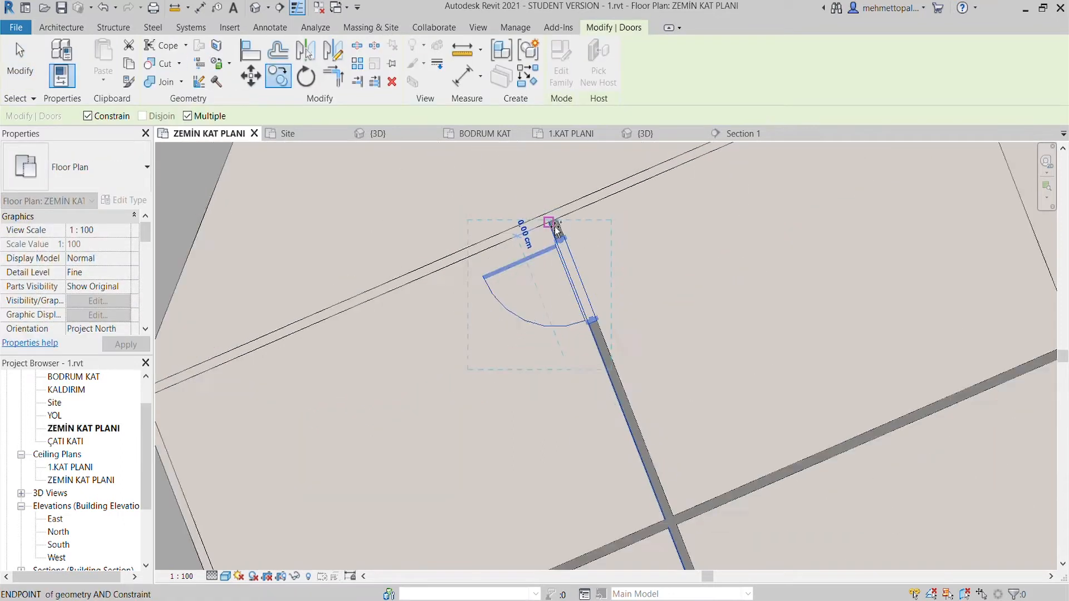
pyautogui.scroll(5, 605, 383)
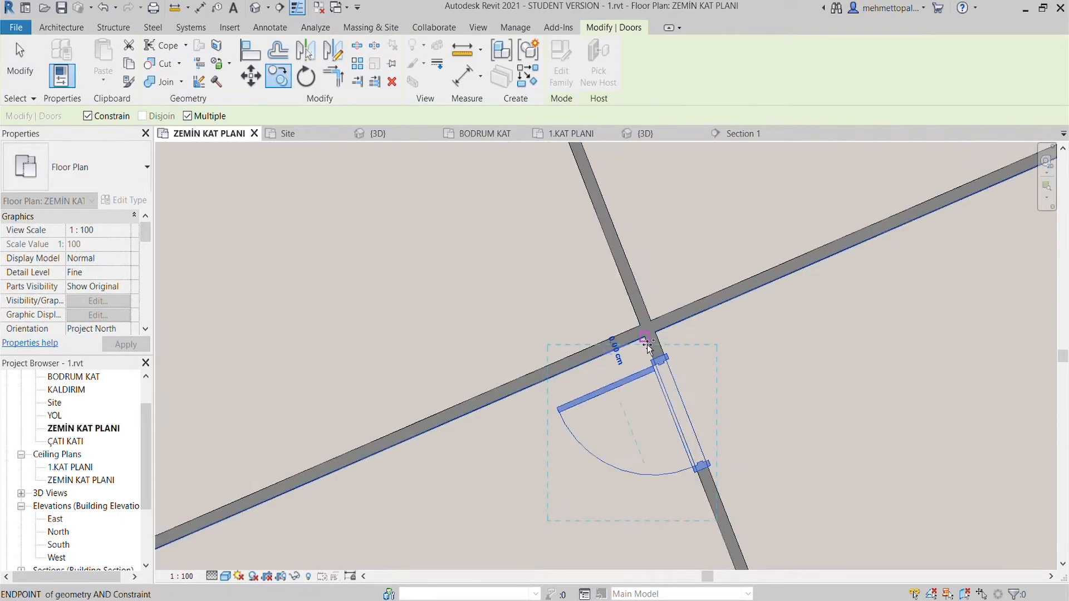
pyautogui.scroll(-3, 602, 283)
pyautogui.scroll(3, 598, 281)
pyautogui.scroll(-3, 625, 291)
pyautogui.scroll(3, 576, 265)
pyautogui.scroll(-3, 640, 337)
pyautogui.scroll(3, 640, 337)
pyautogui.scroll(-3, 640, 337)
pyautogui.scroll(3, 639, 335)
pyautogui.click(639, 335)
# - Continue the multiple door copy to the matching partition junctions farther along the long interior wall
pyautogui.scroll(-3, 639, 336)
pyautogui.scroll(3, 624, 351)
pyautogui.scroll(-3, 631, 301)
pyautogui.scroll(3, 629, 304)
pyautogui.scroll(-3, 634, 306)
pyautogui.scroll(3, 636, 309)
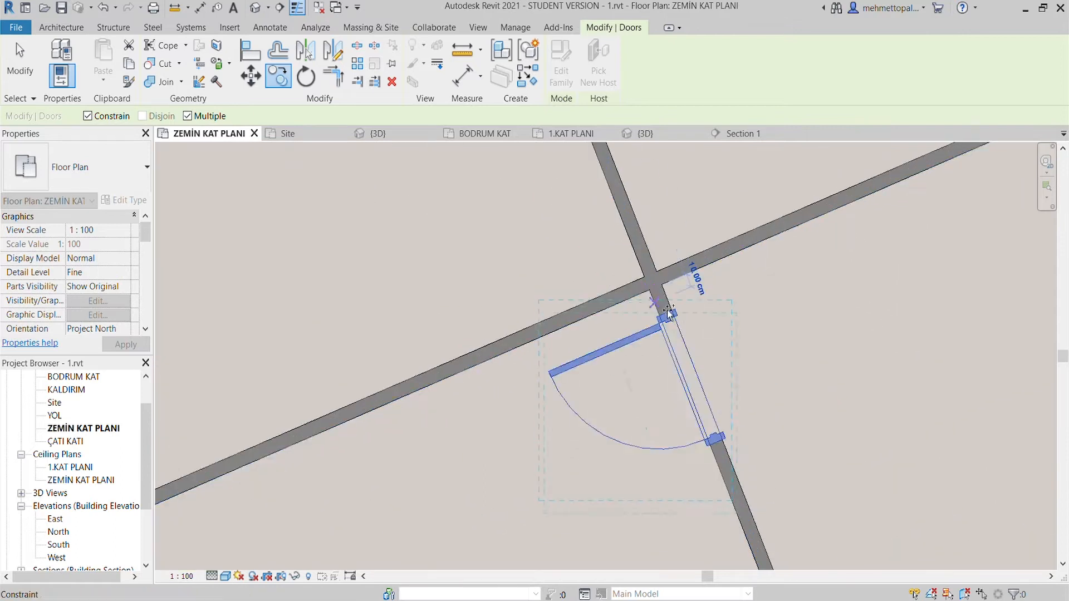
pyautogui.scroll(-3, 668, 313)
pyautogui.scroll(3, 627, 280)
pyautogui.scroll(-3, 660, 343)
pyautogui.scroll(3, 677, 414)
pyautogui.click(644, 375)
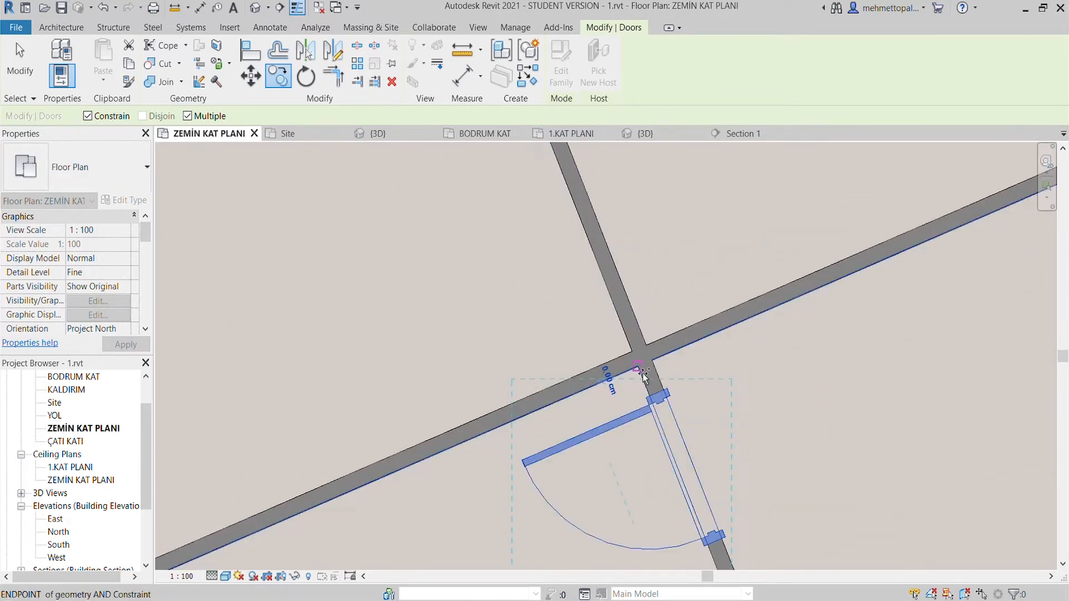
# - Copy the door to the partition junctions of the row's remaining rooms and finish the multiple copy
pyautogui.scroll(-3, 647, 379)
pyautogui.scroll(3, 630, 478)
pyautogui.click(606, 440)
pyautogui.scroll(-3, 606, 440)
pyautogui.scroll(3, 549, 269)
pyautogui.click(573, 293)
pyautogui.scroll(-3, 596, 346)
pyautogui.scroll(2, 625, 310)
pyautogui.scroll(-1, 565, 251)
pyautogui.scroll(3, 640, 426)
pyautogui.click(610, 383)
pyautogui.scroll(-3, 610, 384)
pyautogui.moveTo(609, 384); pyautogui.dragTo(545, 191, button='middle')
pyautogui.scroll(3, 610, 362)
pyautogui.click(586, 298)
pyautogui.scroll(-6, 598, 348)
pyautogui.scroll(-3, 603, 356)
pyautogui.moveTo(618, 296); pyautogui.dragTo(614, 470, button='middle')
pyautogui.press('Escape')
pyautogui.press('Escape')
# - Examine the doors along both wings in the ground floor plan and in the 3D view, including from the top
pyautogui.moveTo(747, 167); pyautogui.dragTo(613, 309, button='middle')
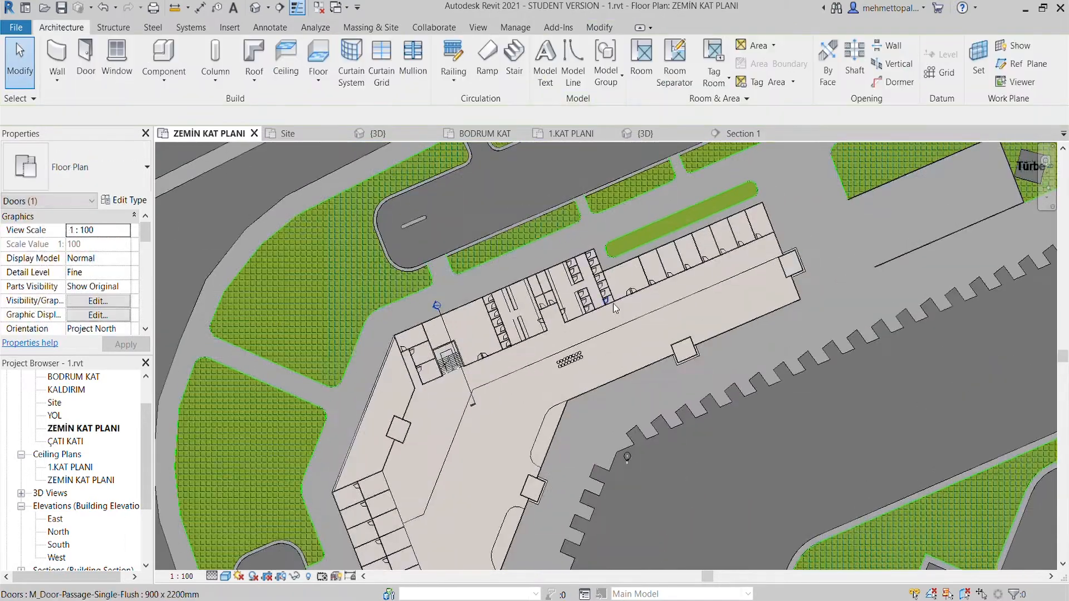
pyautogui.scroll(3, 612, 306)
pyautogui.scroll(-2, 585, 345)
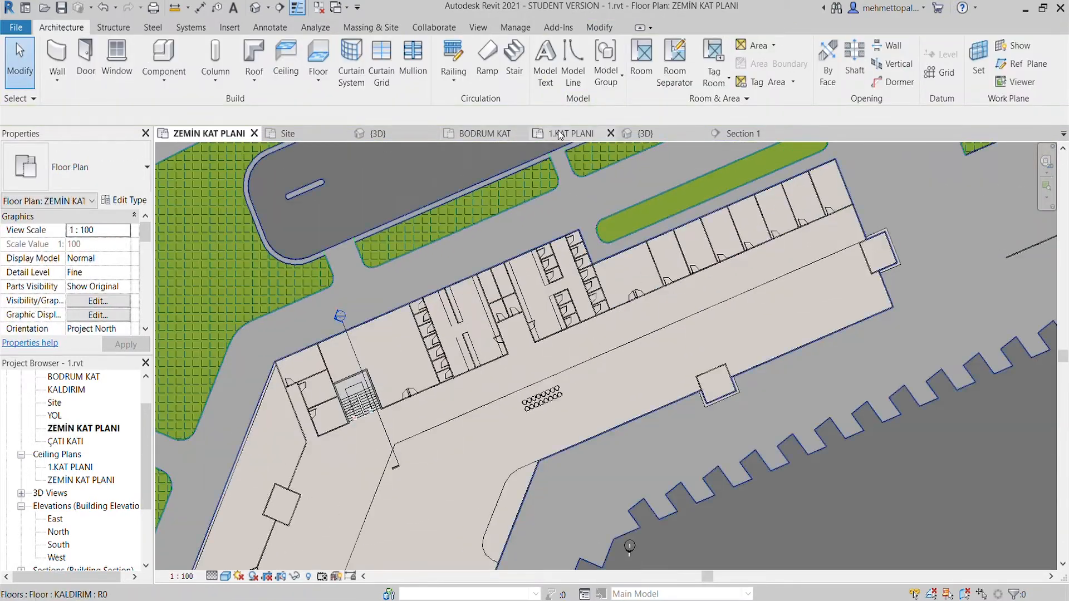
pyautogui.click(392, 138)
pyautogui.scroll(-3, 429, 290)
pyautogui.scroll(3, 306, 379)
pyautogui.keyDown('shift'); pyautogui.moveTo(356, 359); pyautogui.dragTo(143, 340, button='middle'); pyautogui.keyUp('shift')
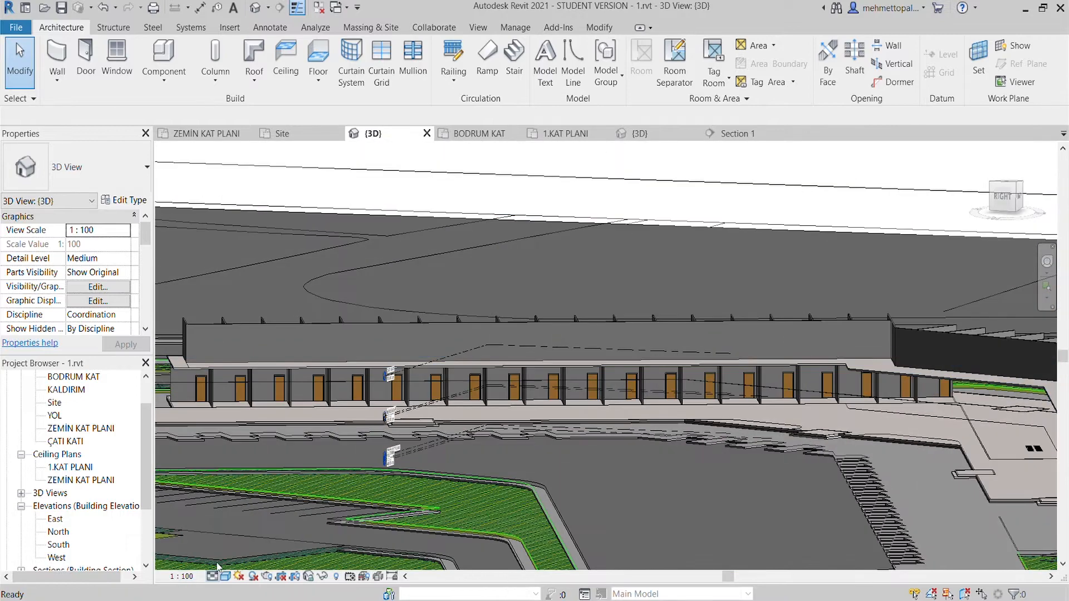
pyautogui.scroll(-4, 466, 411)
pyautogui.keyDown('shift'); pyautogui.moveTo(334, 385); pyautogui.dragTo(440, 398, button='middle'); pyautogui.keyUp('shift')
pyautogui.scroll(6, 440, 424)
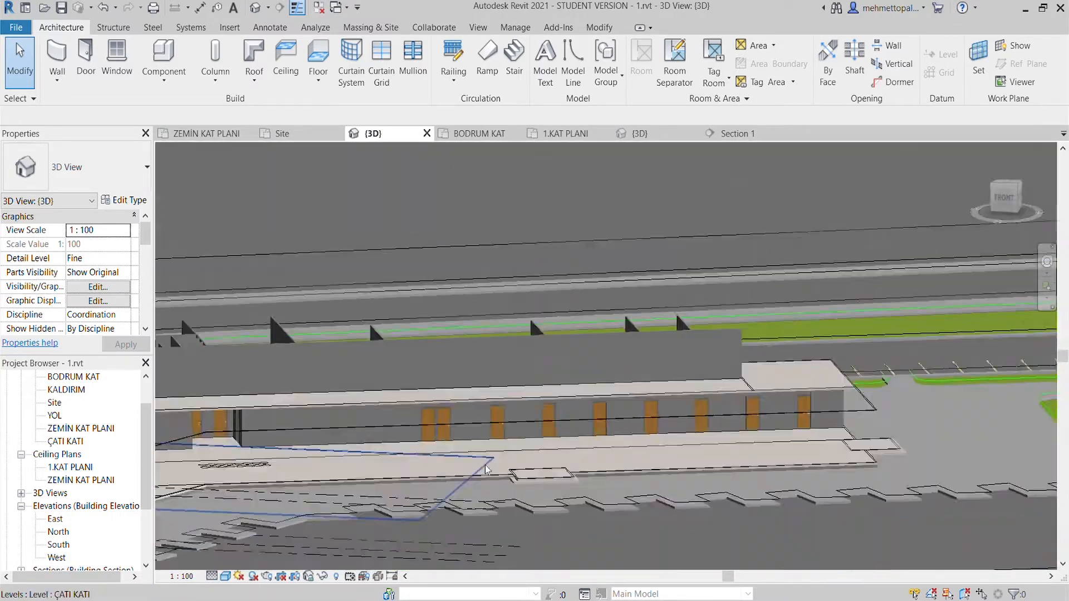
pyautogui.scroll(-5, 573, 478)
pyautogui.keyDown('shift'); pyautogui.moveTo(551, 476); pyautogui.dragTo(465, 476, button='middle'); pyautogui.keyUp('shift')
pyautogui.scroll(-1, 454, 439)
pyautogui.click(1010, 191)
pyautogui.scroll(3, 488, 426)
pyautogui.moveTo(487, 426); pyautogui.dragTo(545, 300, button='middle')
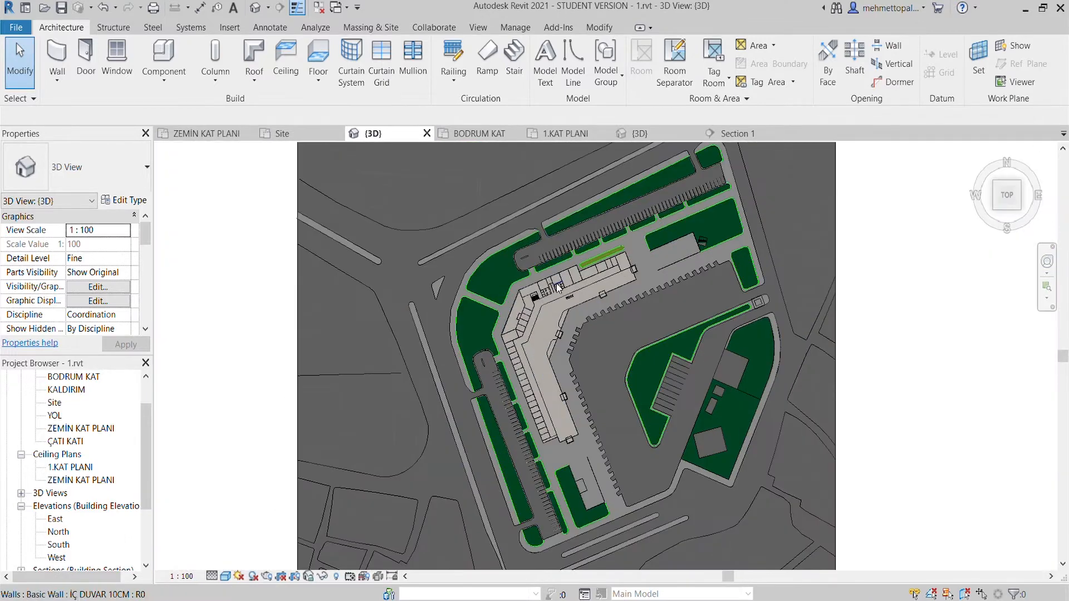
pyautogui.scroll(2, 545, 301)
# - Open the BODRUM KAT floor plan and try a 900 x 2200mm door in the interior wall beside the stairs
pyautogui.click(480, 134)
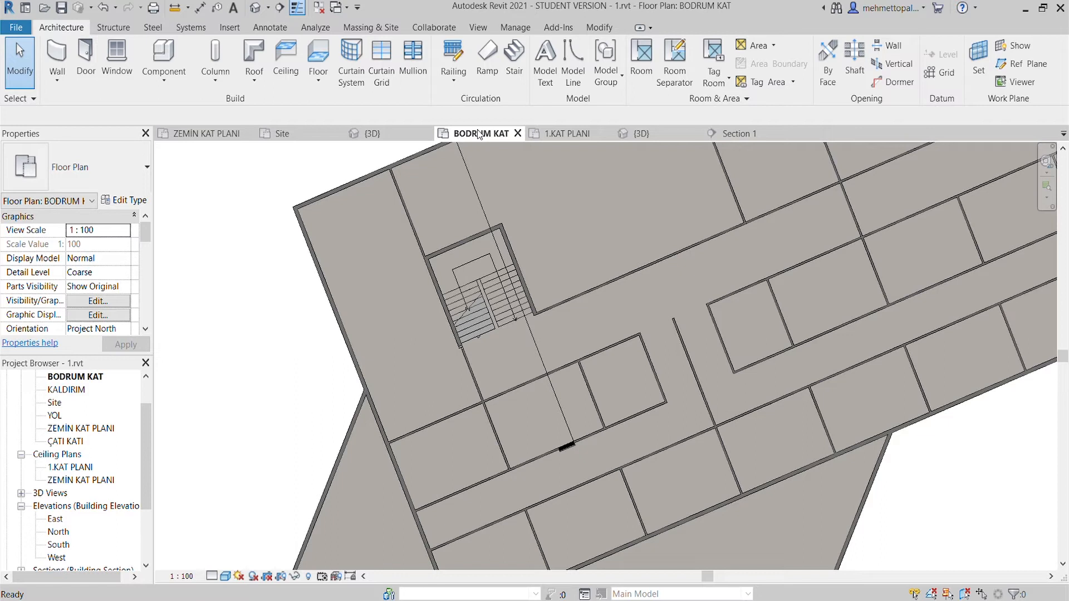
pyautogui.click(84, 55)
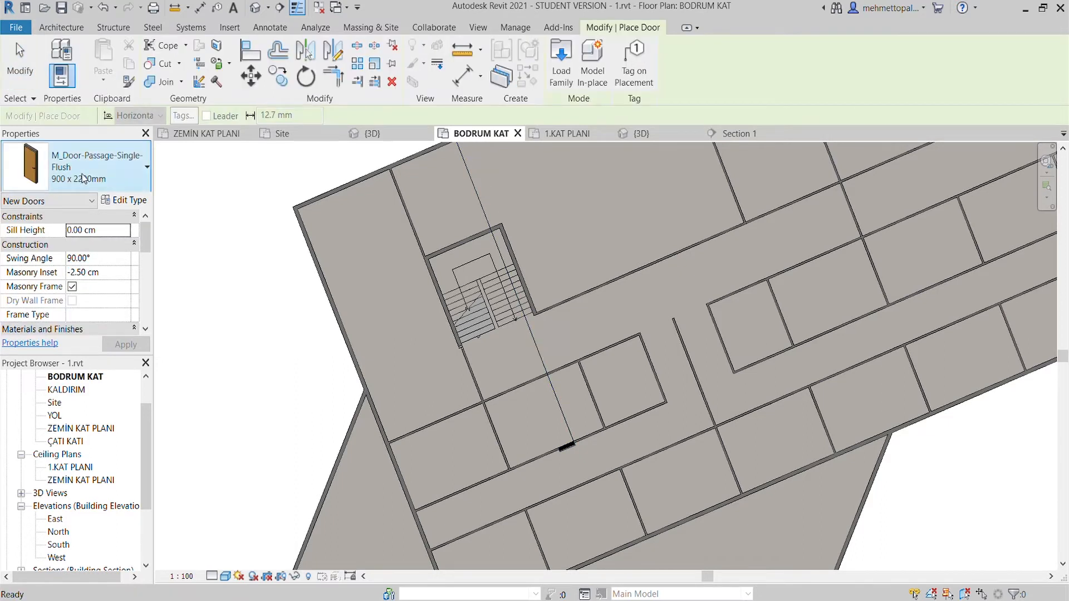
pyautogui.scroll(-2, 226, 263)
pyautogui.scroll(6, 954, 525)
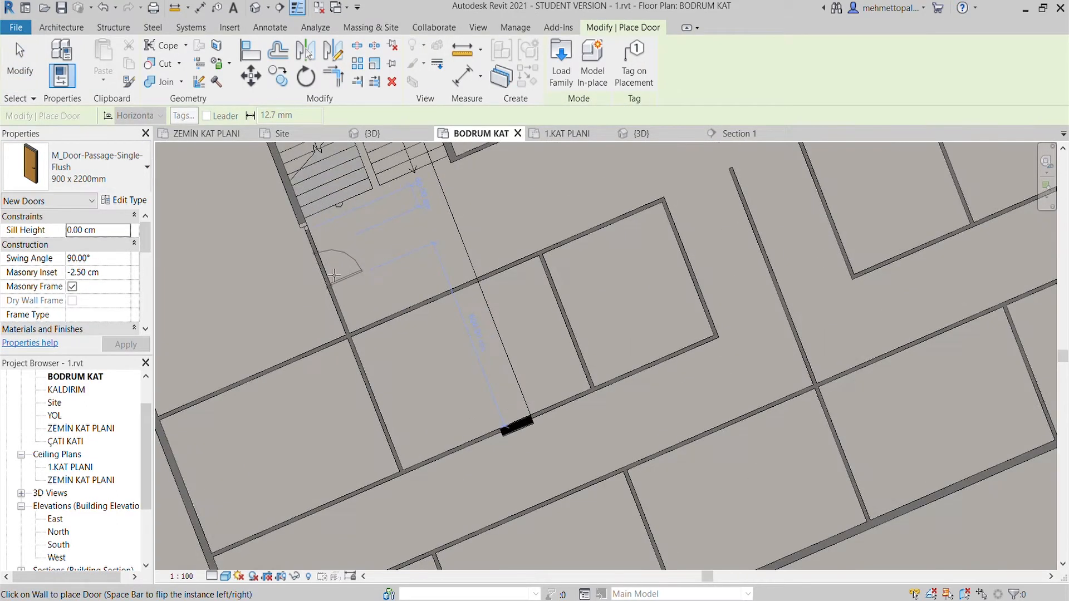
pyautogui.press('Escape')
# - Pull the end of the thin interior wall beside the basement stairs slightly back from the stairwell wall
pyautogui.scroll(4, 344, 301)
pyautogui.click(326, 264)
pyautogui.moveTo(328, 249); pyautogui.dragTo(372, 306)
pyautogui.click(372, 239)
pyautogui.scroll(3, 327, 250)
pyautogui.click(327, 250)
pyautogui.click(357, 262)
pyautogui.click(310, 218)
pyautogui.scroll(-2, 310, 218)
pyautogui.moveTo(311, 219); pyautogui.dragTo(406, 456, button='middle')
pyautogui.scroll(-6, 352, 280)
# - Try to extend the end of the PERDE D. 20LİK wall beside the basement stairs
pyautogui.click(534, 431)
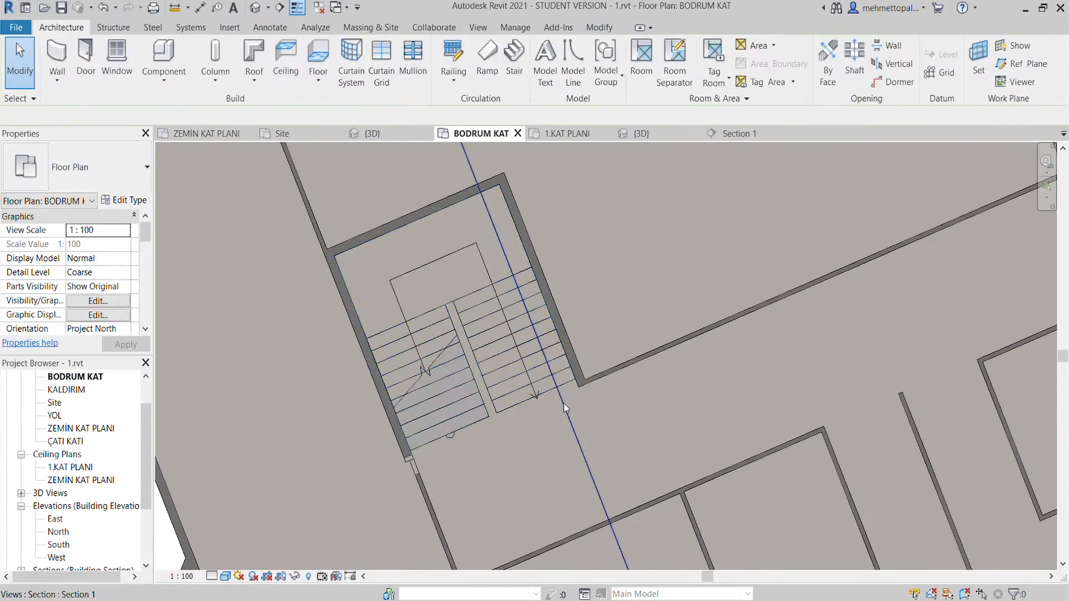
pyautogui.scroll(1, 340, 339)
pyautogui.scroll(-4, 366, 229)
pyautogui.scroll(7, 372, 306)
pyautogui.click(427, 252)
pyautogui.moveTo(454, 305); pyautogui.dragTo(456, 312)
# - Try to move the wall end beside the stairs in ZEMİN KAT PLANI, and undo the change
pyautogui.click(206, 134)
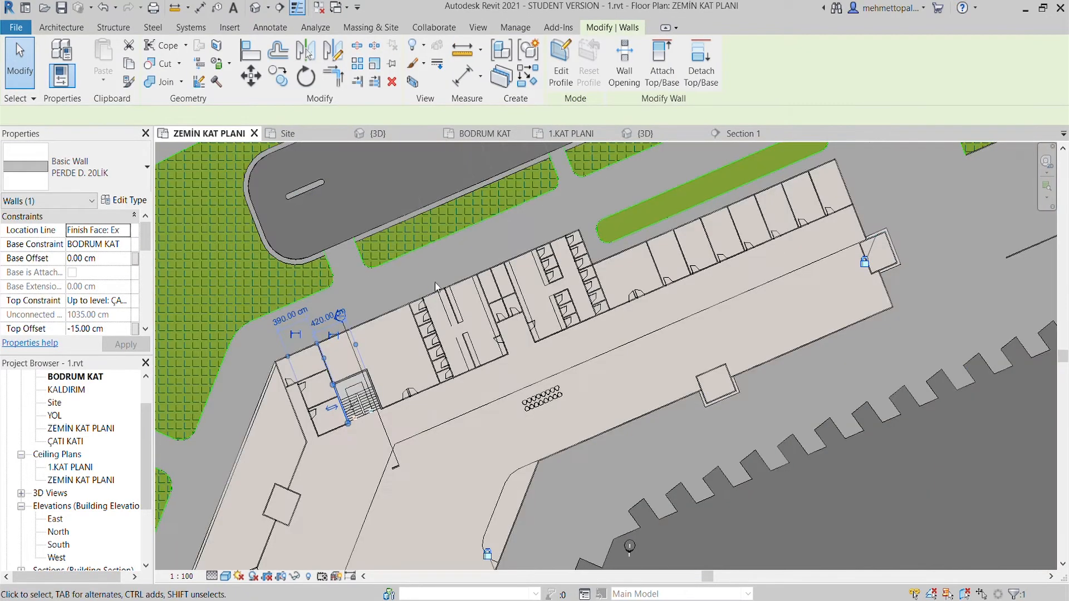
pyautogui.scroll(8, 436, 423)
pyautogui.click(315, 413)
pyautogui.moveTo(319, 407); pyautogui.dragTo(245, 434)
pyautogui.click(372, 443)
pyautogui.hotkey('ctrl', 'z')
pyautogui.scroll(-3, 372, 443)
# - Open 1.KAT PLANI and try to extend the PERDE D. 20LİK wall over the gap at its end beside the stairs
pyautogui.click(571, 133)
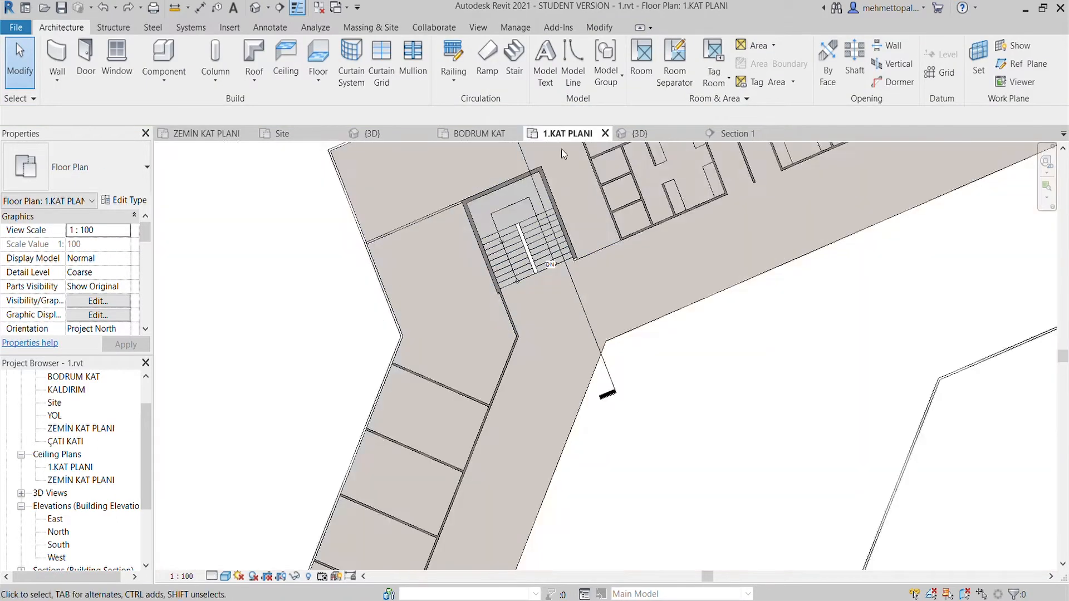
pyautogui.scroll(6, 499, 283)
pyautogui.click(495, 353)
pyautogui.moveTo(496, 354); pyautogui.dragTo(490, 363)
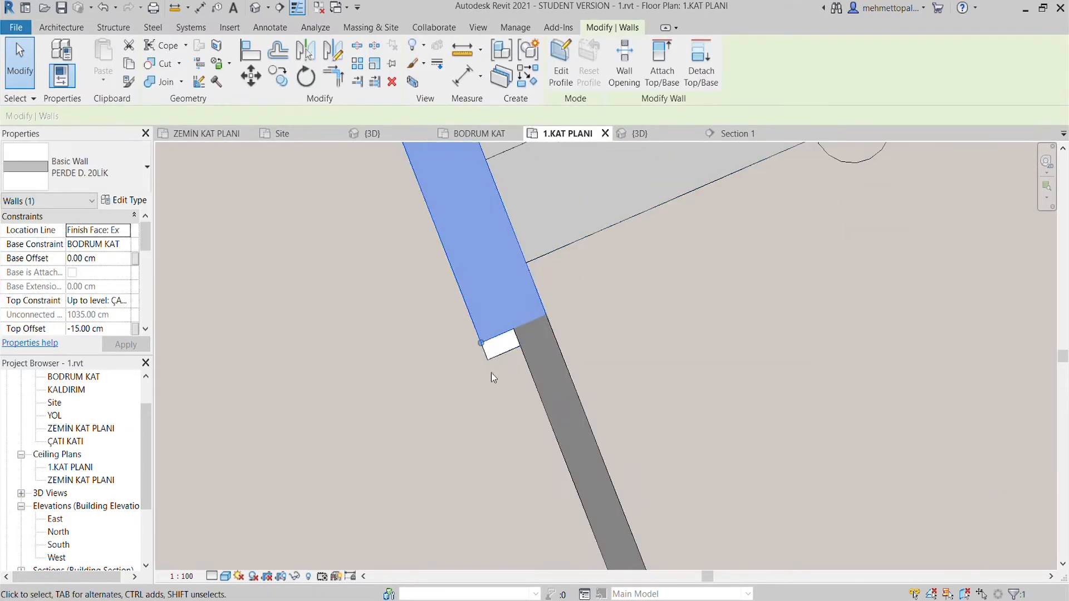
# - Turn off Room Bounding for the PERDE D. 20LİK wall beside the stairs
pyautogui.scroll(-5, 94, 288)
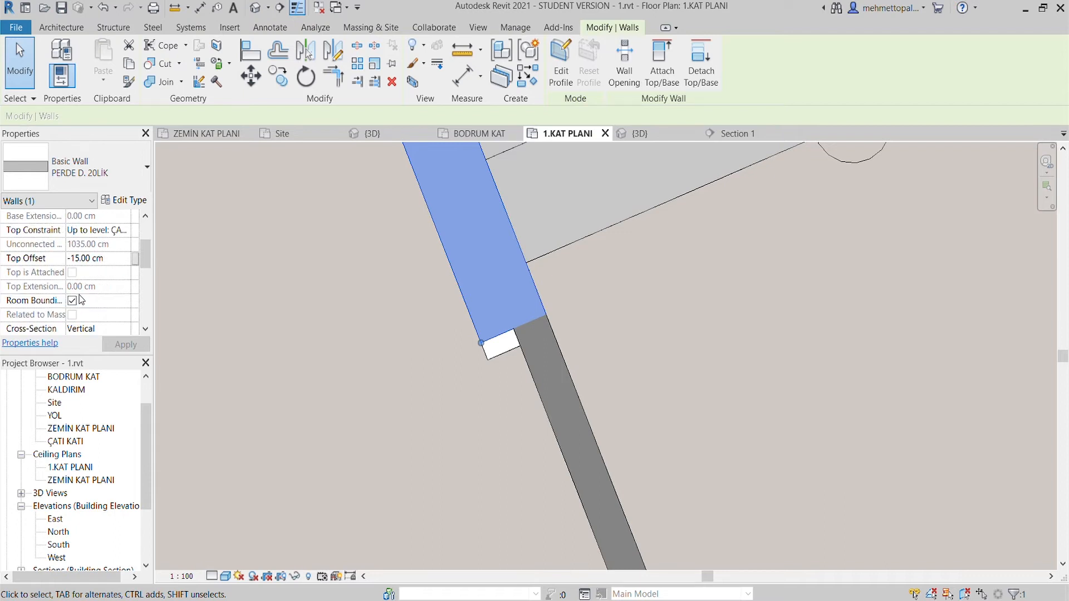
pyautogui.click(412, 365)
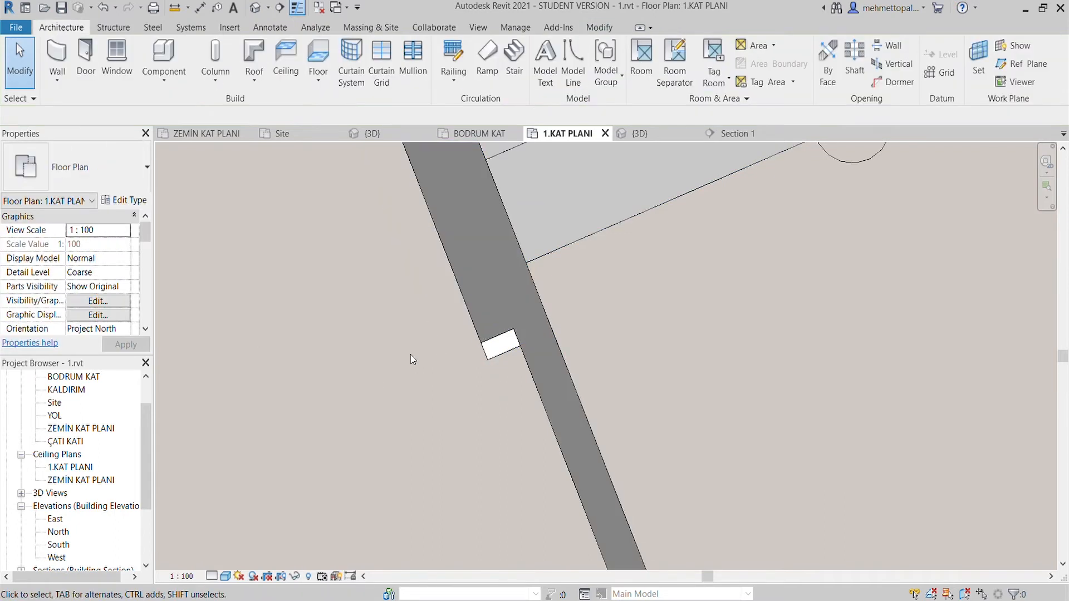
pyautogui.click(493, 267)
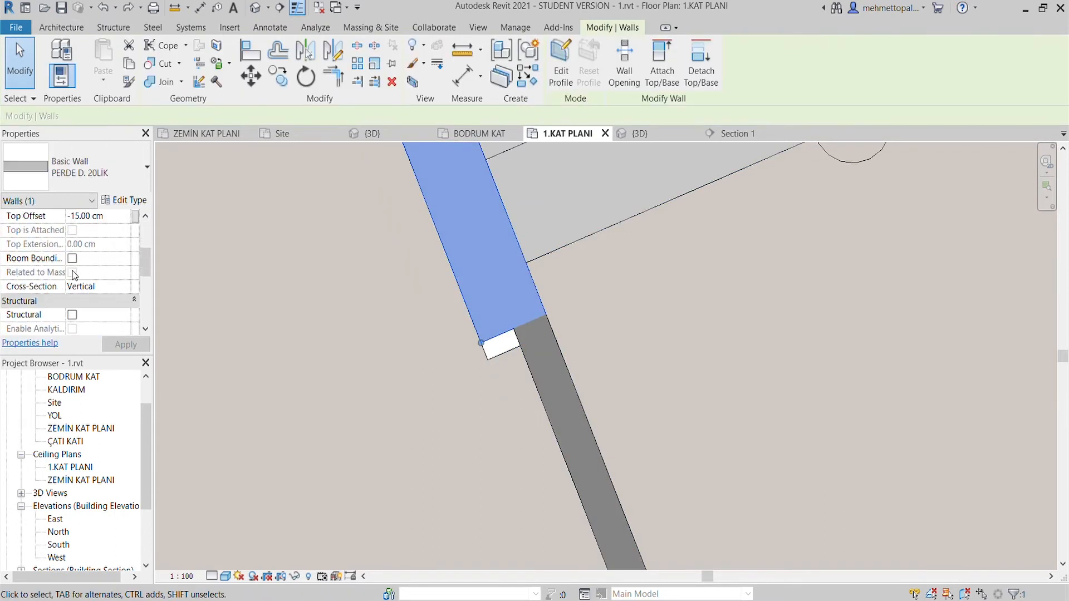
pyautogui.click(199, 327)
# - Shorten the İÇ DUVAR 10CM wall beside the stairs, pulling its end back to about 104 cm from the stair's edge
pyautogui.click(542, 405)
pyautogui.scroll(-2, 542, 405)
pyautogui.moveTo(542, 404); pyautogui.dragTo(429, 284, button='middle')
pyautogui.moveTo(432, 242); pyautogui.dragTo(493, 401)
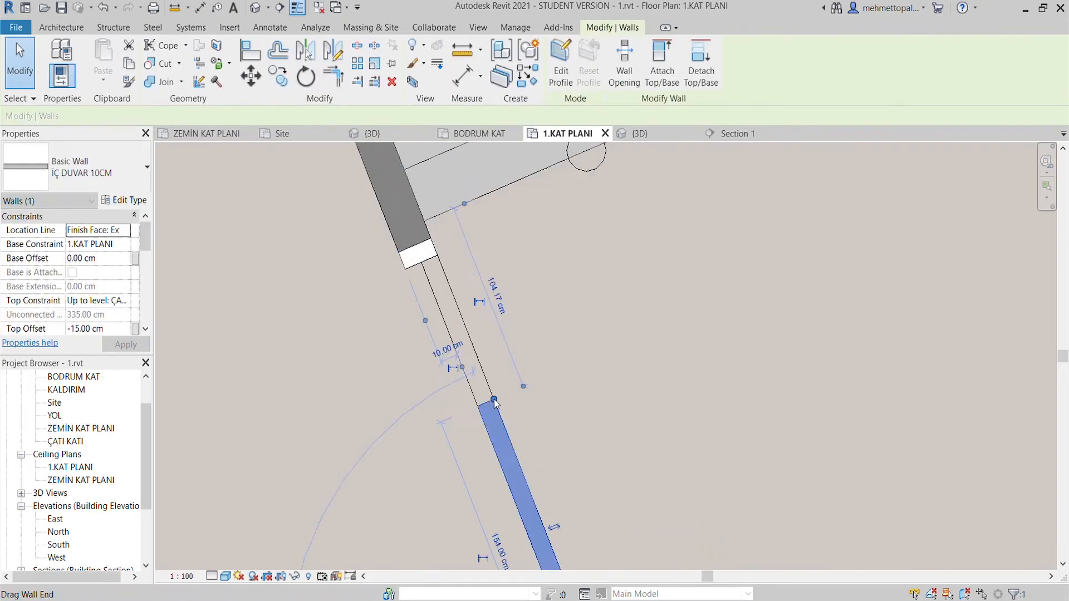
pyautogui.click(460, 339)
pyautogui.click(424, 246)
pyautogui.press('a')
pyautogui.press('l')
pyautogui.scroll(1, 425, 245)
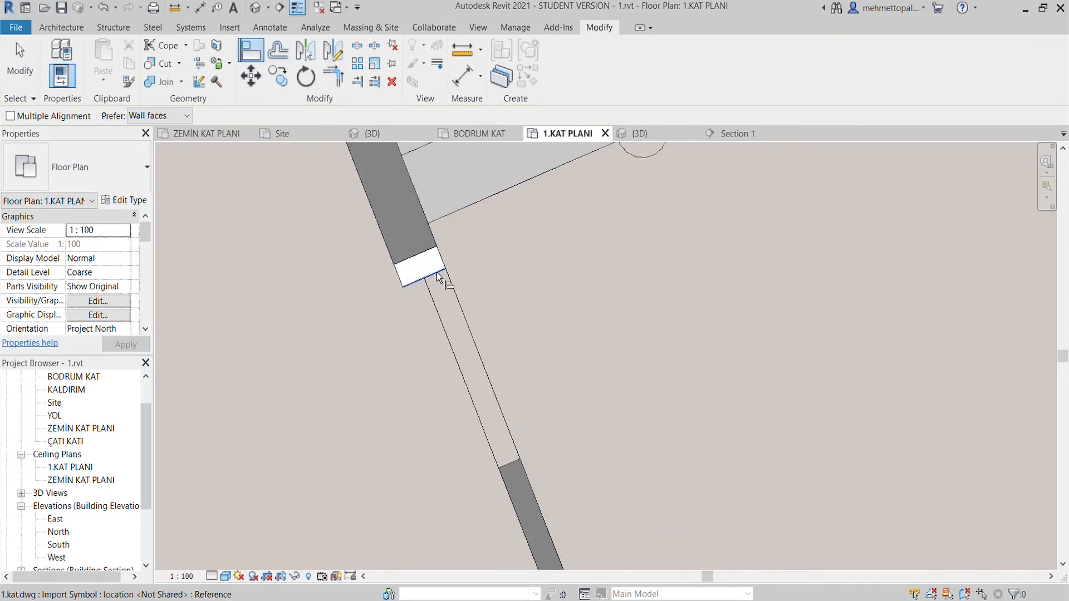
pyautogui.scroll(-3, 429, 256)
pyautogui.press('Escape')
pyautogui.press('Escape')
# - In ZEMİN KAT PLANI, try to adjust the end of the PERDE D. 20LİK wall at the gap beside the stairs
pyautogui.click(235, 134)
pyautogui.click(308, 445)
pyautogui.click(345, 472)
pyautogui.moveTo(346, 472); pyautogui.dragTo(547, 376, button='middle')
pyautogui.click(537, 331)
pyautogui.press('Escape')
pyautogui.click(541, 332)
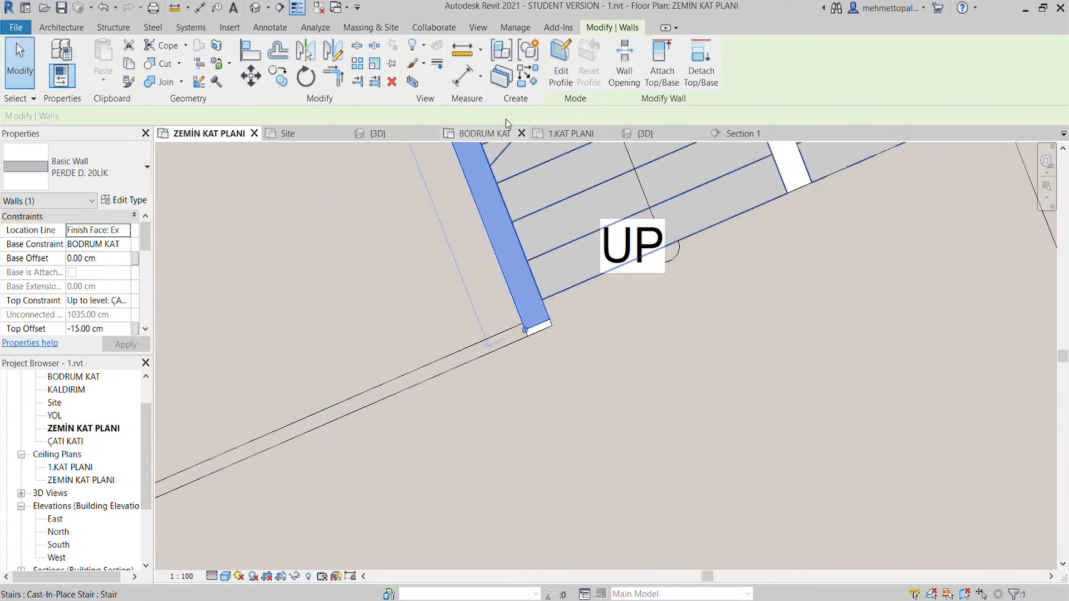
pyautogui.press('m')
pyautogui.press('e')
pyautogui.scroll(4, 543, 332)
pyautogui.click(487, 316)
# - Compare the end of the same stairwell wall in the BODRUM KAT and 1.KAT PLANI floor plans
pyautogui.click(479, 133)
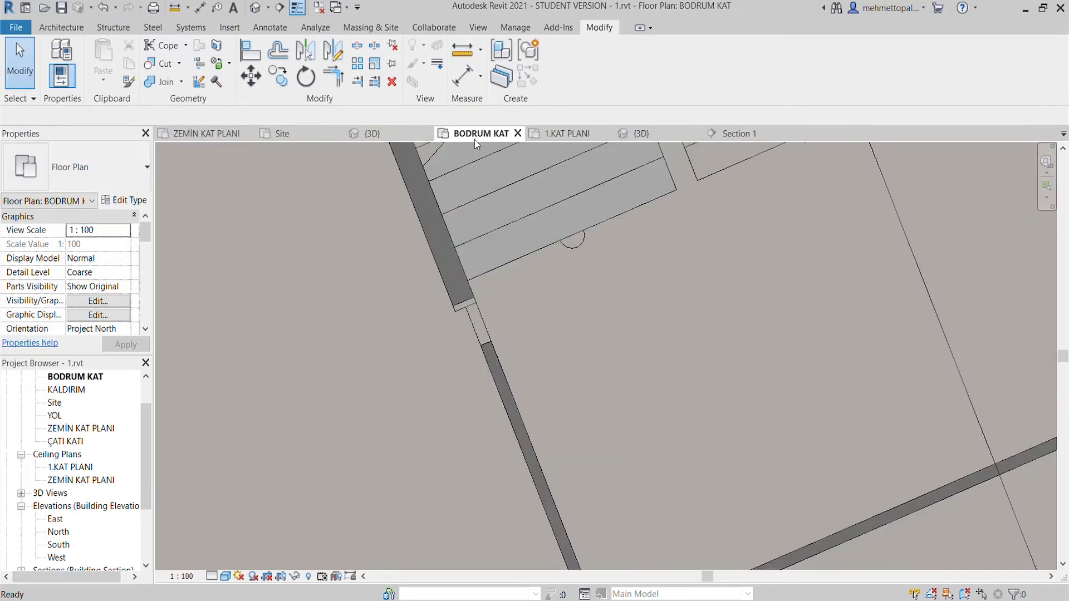
pyautogui.click(567, 134)
pyautogui.press('Escape')
pyautogui.scroll(-6, 443, 418)
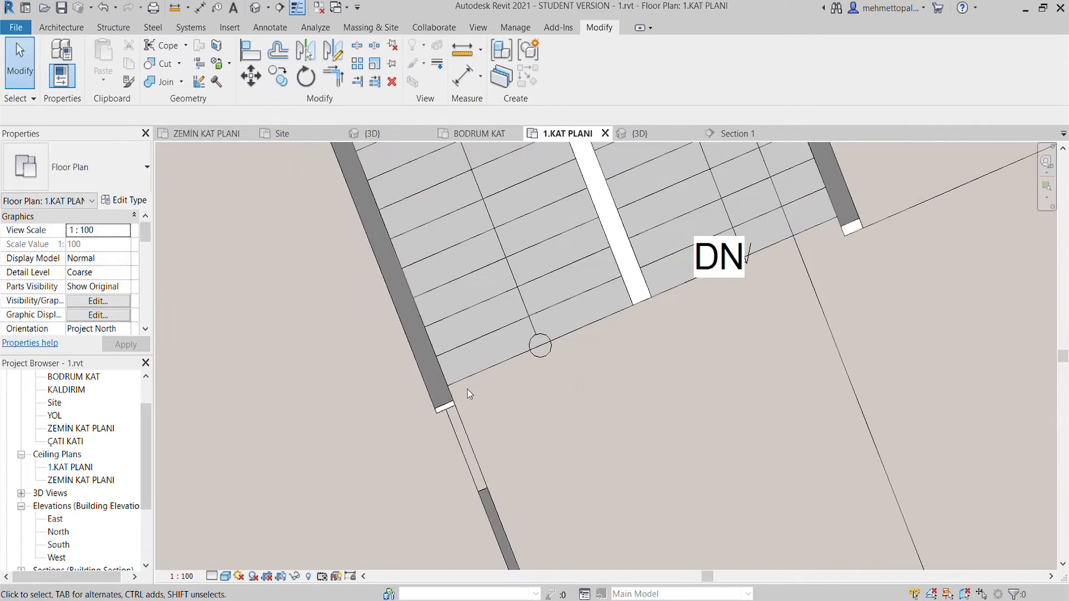
# - In 1.KAT PLANI, align the end of the PERDE D. 20LİK wall on the DN side of the stairs with the floor opening's edge
pyautogui.moveTo(779, 228); pyautogui.dragTo(563, 363, button='middle')
pyautogui.click(564, 364)
pyautogui.scroll(4, 571, 385)
pyautogui.moveTo(602, 378); pyautogui.dragTo(622, 428)
pyautogui.press('a')
pyautogui.press('l')
pyautogui.click(625, 378)
pyautogui.click(610, 430)
pyautogui.scroll(-1, 668, 412)
pyautogui.press('Escape')
pyautogui.click(599, 359)
pyautogui.scroll(-2, 579, 385)
pyautogui.press('Escape')
# - Extend the end of the opposite PERDE D. 20LİK stairwell wall to the floor opening's edge
pyautogui.moveTo(376, 495); pyautogui.dragTo(495, 417, button='middle')
pyautogui.click(350, 452)
pyautogui.moveTo(356, 469); pyautogui.dragTo(363, 490)
pyautogui.press('Escape')
pyautogui.click(253, 51)
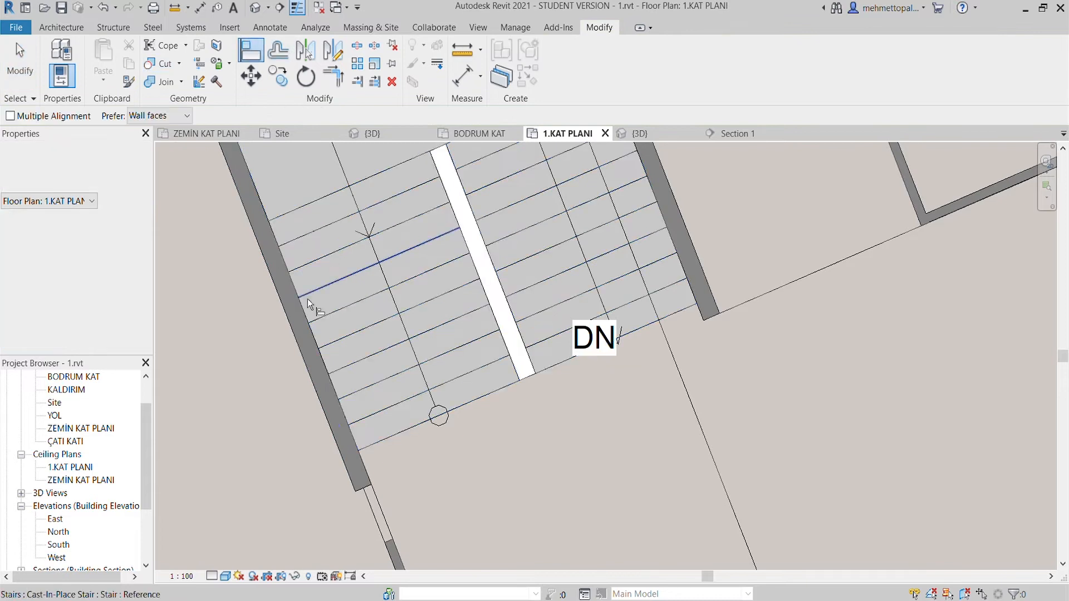
pyautogui.scroll(2, 367, 489)
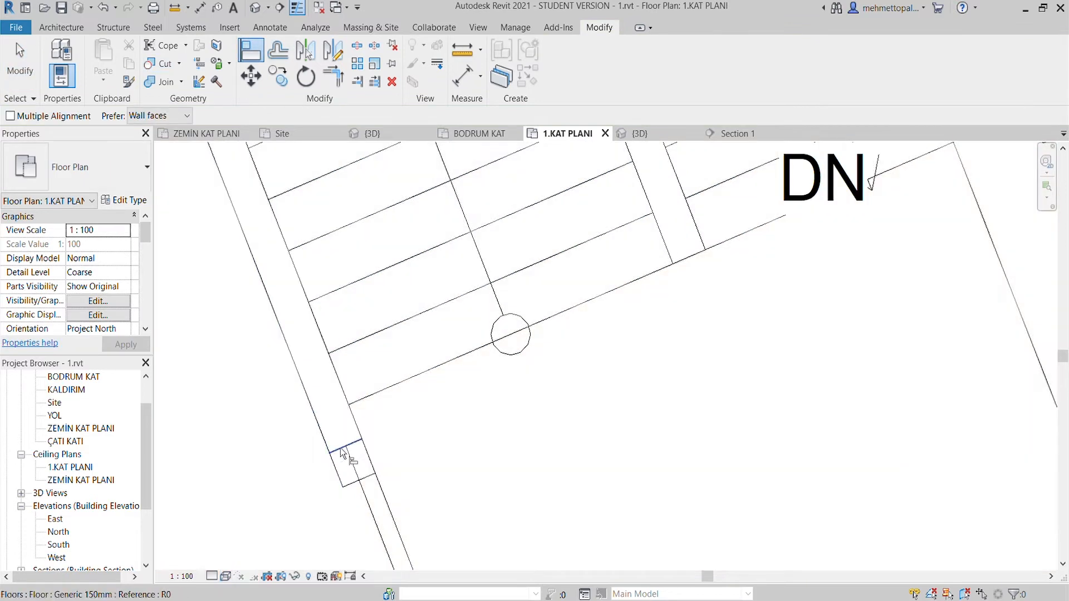
pyautogui.scroll(-2, 440, 408)
pyautogui.press('Escape')
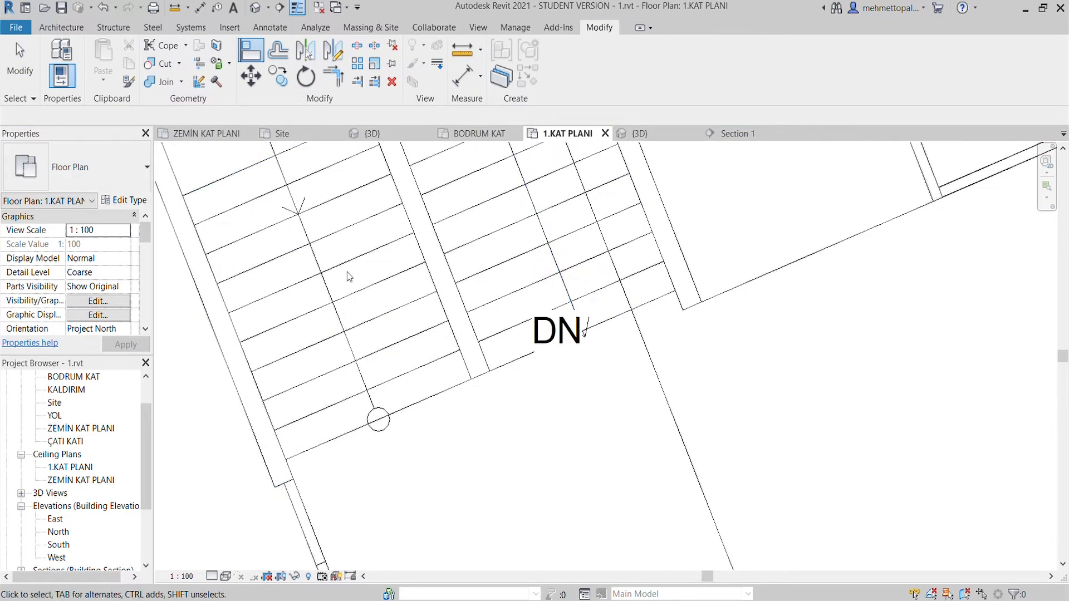
pyautogui.moveTo(250, 506); pyautogui.dragTo(325, 410, button='middle')
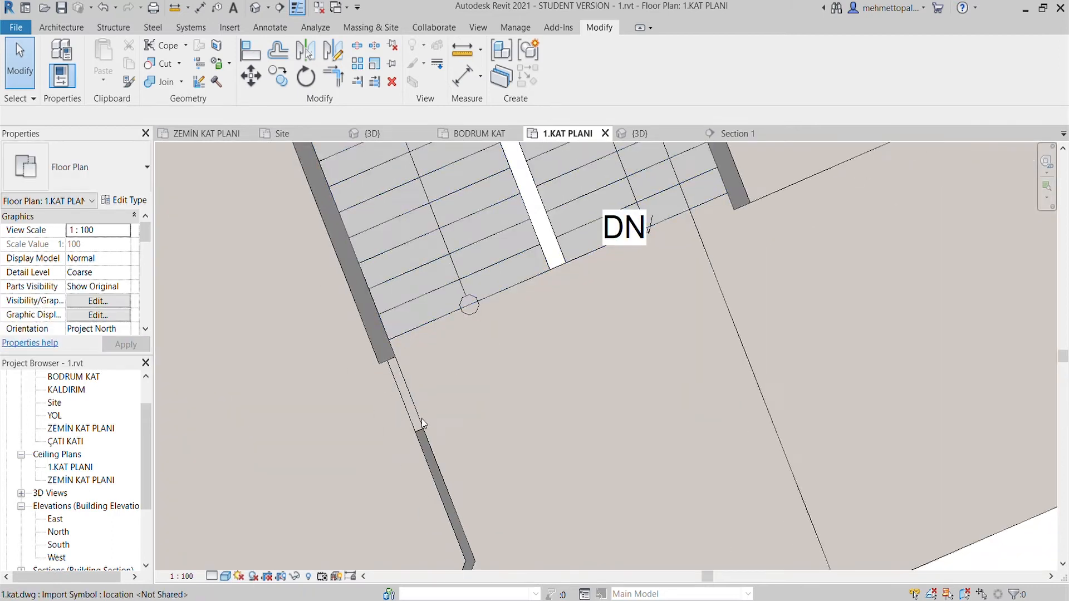
pyautogui.click(422, 419)
pyautogui.press('Escape')
pyautogui.scroll(-1, 489, 353)
# - In ZEMİN KAT PLANI, draw an İÇ DUVAR 10CM wall closing the room from its open corner to the end of the stairwell wall
pyautogui.click(206, 133)
pyautogui.scroll(-6, 463, 299)
pyautogui.scroll(1, 409, 370)
pyautogui.moveTo(414, 362); pyautogui.dragTo(409, 403, button='middle')
pyautogui.press('w')
pyautogui.press('a')
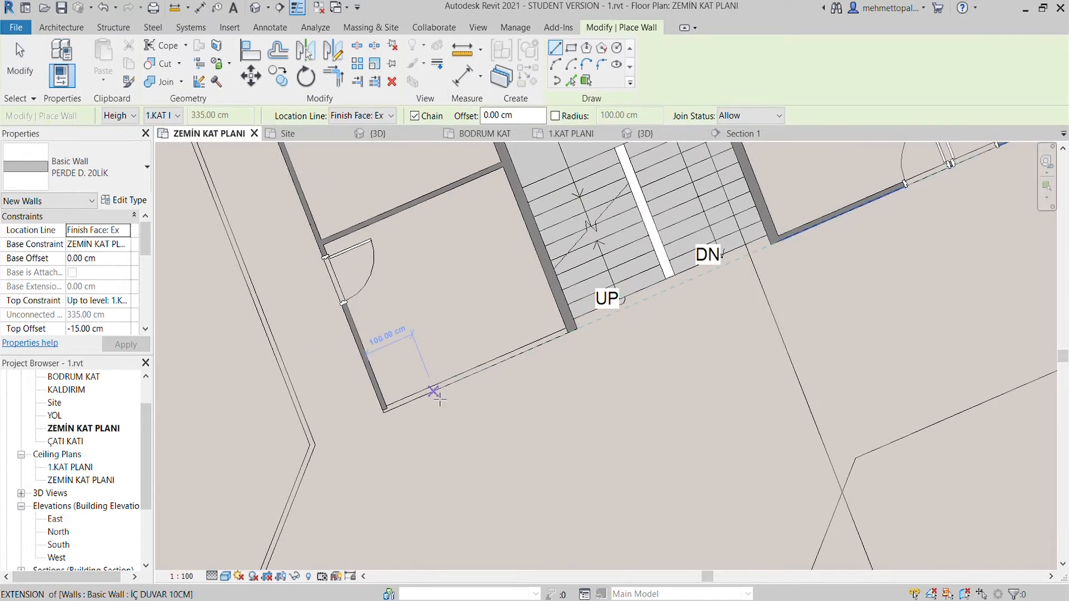
pyautogui.scroll(2, 439, 399)
pyautogui.click(349, 428)
pyautogui.press('Escape')
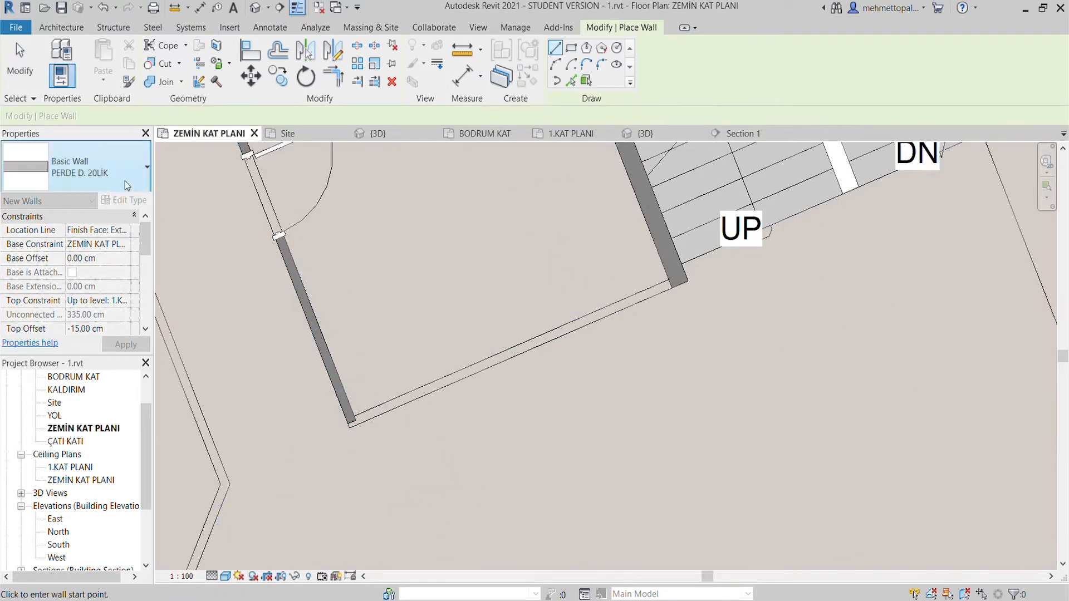
pyautogui.click(111, 169)
pyautogui.click(106, 372)
pyautogui.scroll(4, 343, 421)
pyautogui.click(351, 432)
pyautogui.scroll(-3, 391, 423)
pyautogui.moveTo(550, 350); pyautogui.dragTo(365, 425, button='middle')
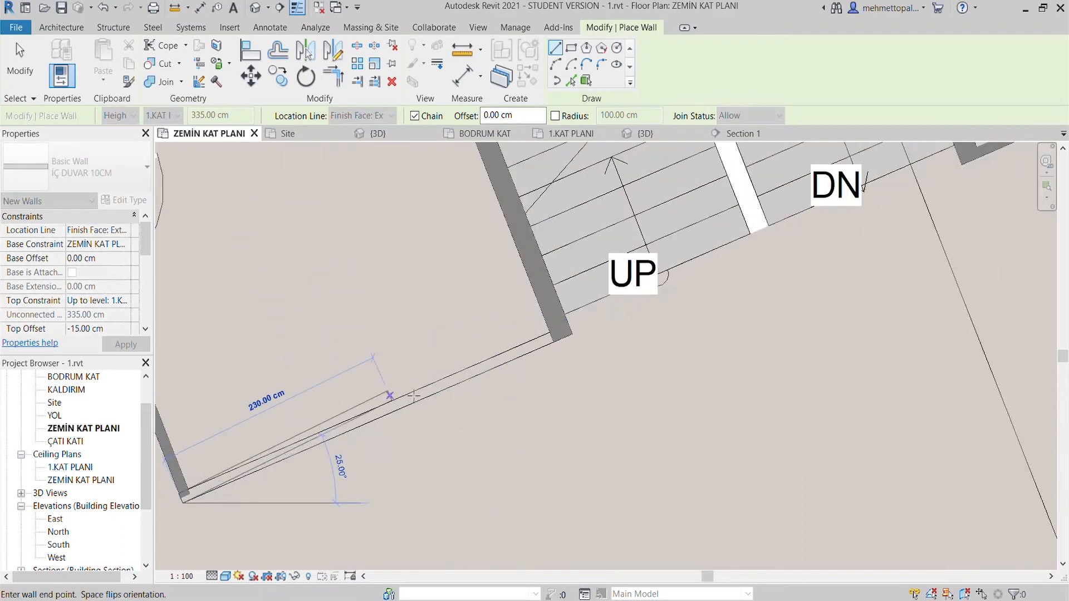
pyautogui.click(566, 337)
pyautogui.press('Escape')
pyautogui.press('Escape')
pyautogui.scroll(-5, 491, 289)
pyautogui.moveTo(491, 289); pyautogui.dragTo(472, 382, button='middle')
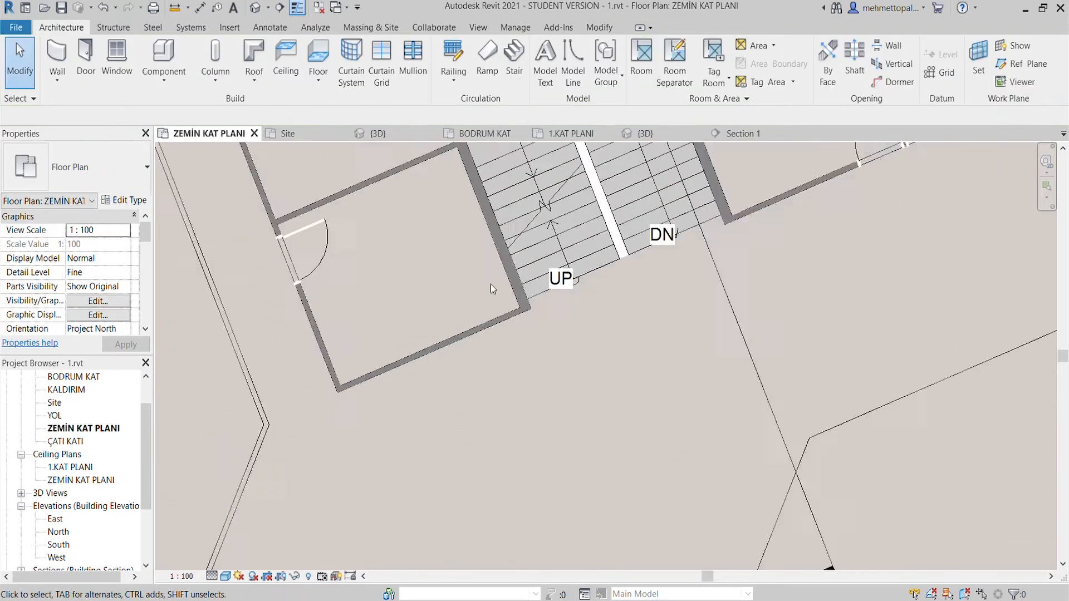
pyautogui.click(475, 331)
pyautogui.scroll(3, 512, 408)
pyautogui.press('Escape')
pyautogui.scroll(-2, 538, 396)
pyautogui.moveTo(680, 279); pyautogui.dragTo(522, 335, button='middle')
pyautogui.click(522, 337)
pyautogui.press('Escape')
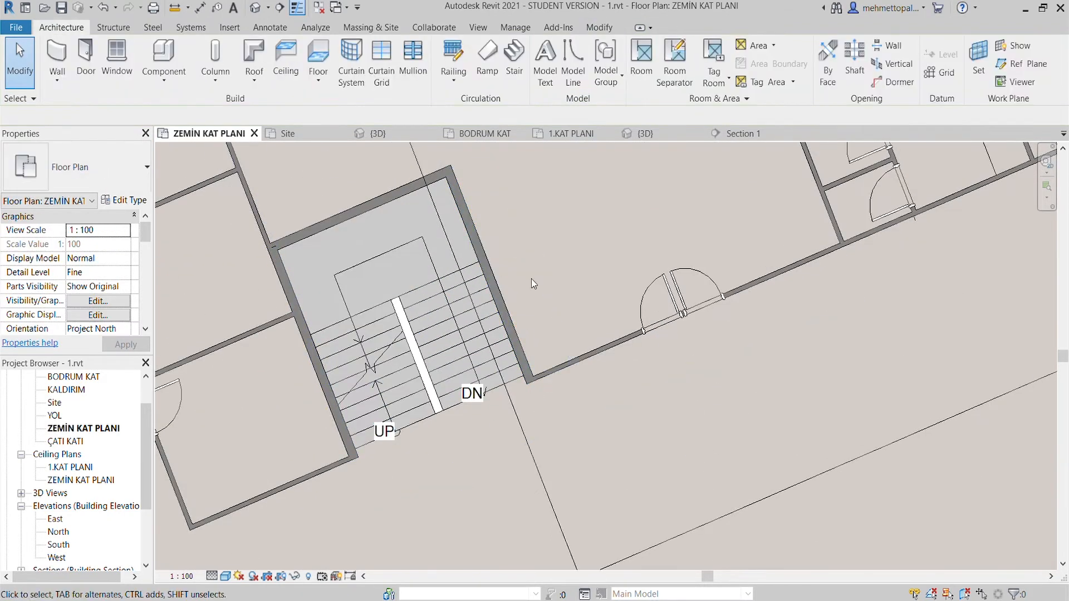
# - In BODRUM KAT, try to stretch the İÇ DUVAR 10CM wall's end up to the PERDE D. 20LİK wall beside the stairs
pyautogui.click(494, 135)
pyautogui.scroll(-4, 555, 286)
pyautogui.click(558, 342)
pyautogui.moveTo(558, 339); pyautogui.dragTo(543, 302)
pyautogui.click(622, 304)
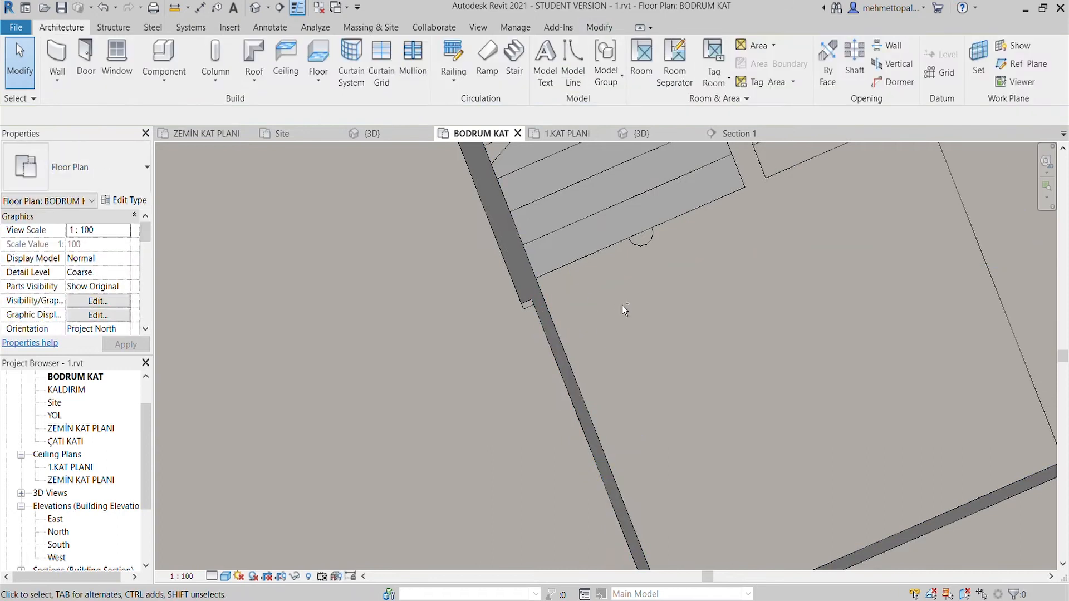
pyautogui.hotkey('ctrl', 'z')
pyautogui.click(557, 344)
pyautogui.scroll(2, 559, 334)
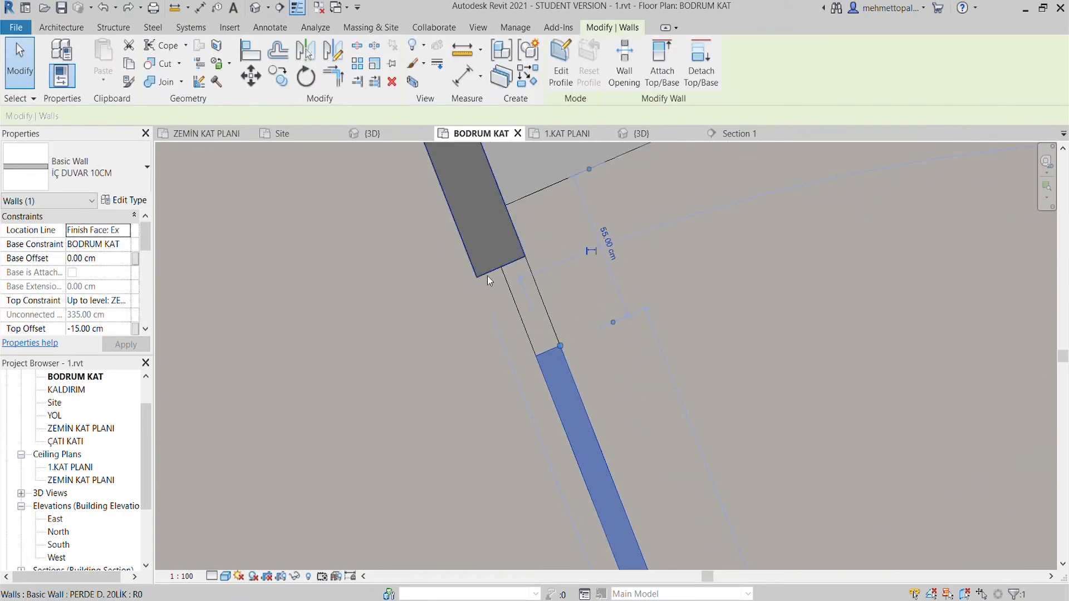
pyautogui.scroll(-4, 78, 290)
pyautogui.scroll(2, 78, 289)
pyautogui.click(73, 301)
pyautogui.moveTo(560, 347); pyautogui.dragTo(525, 257)
pyautogui.hotkey('ctrl', 'z')
# - Align the end of the İÇ DUVAR 10CM wall with the end face of the PERDE D. 20LİK stairwell wall
pyautogui.click(568, 368)
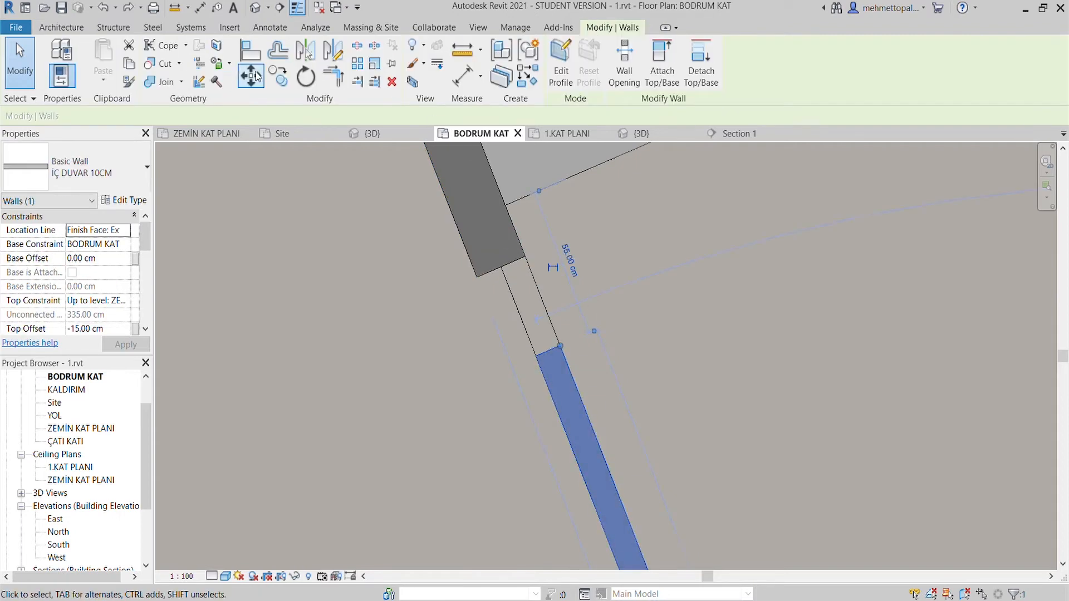
pyautogui.click(251, 51)
pyautogui.click(505, 263)
pyautogui.click(553, 352)
pyautogui.scroll(-4, 619, 301)
# - Compare the stairwell wall ends across the ZEMİN KAT PLANI, BODRUM KAT and 1.KAT PLANI floor plans
pyautogui.click(194, 134)
pyautogui.scroll(2, 341, 473)
pyautogui.scroll(-3, 342, 469)
pyautogui.click(568, 133)
pyautogui.click(482, 134)
pyautogui.click(568, 134)
pyautogui.scroll(-4, 390, 380)
pyautogui.press('Escape')
pyautogui.scroll(6, 395, 385)
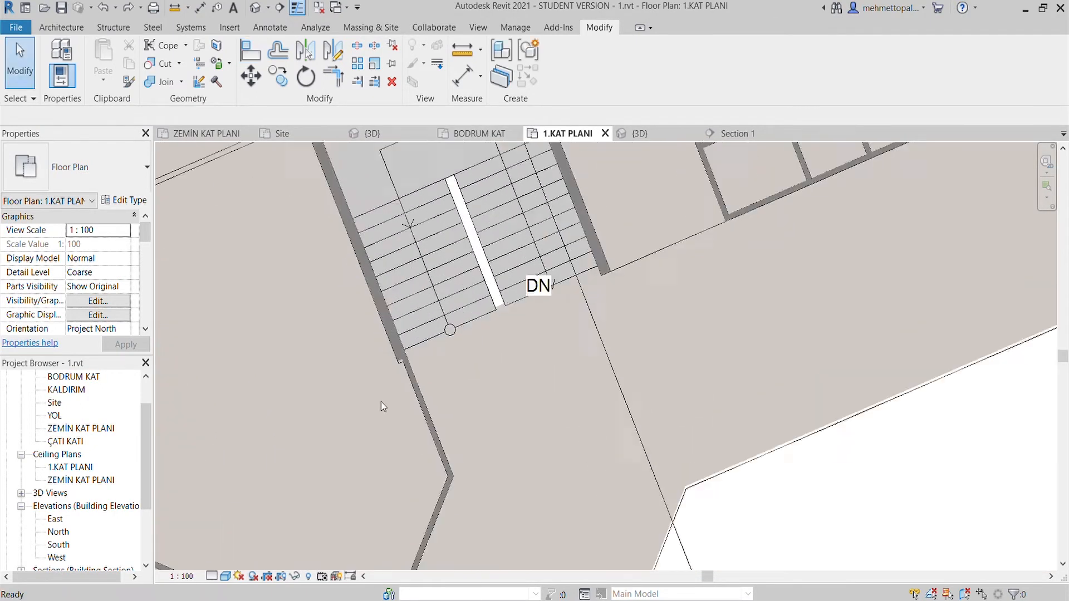
# - In 1.KAT PLANI, pull the İÇ DUVAR 10CM wall's end back to about 58 cm from the stair's edge
pyautogui.click(425, 364)
pyautogui.scroll(1, 422, 363)
pyautogui.moveTo(424, 337); pyautogui.dragTo(433, 380)
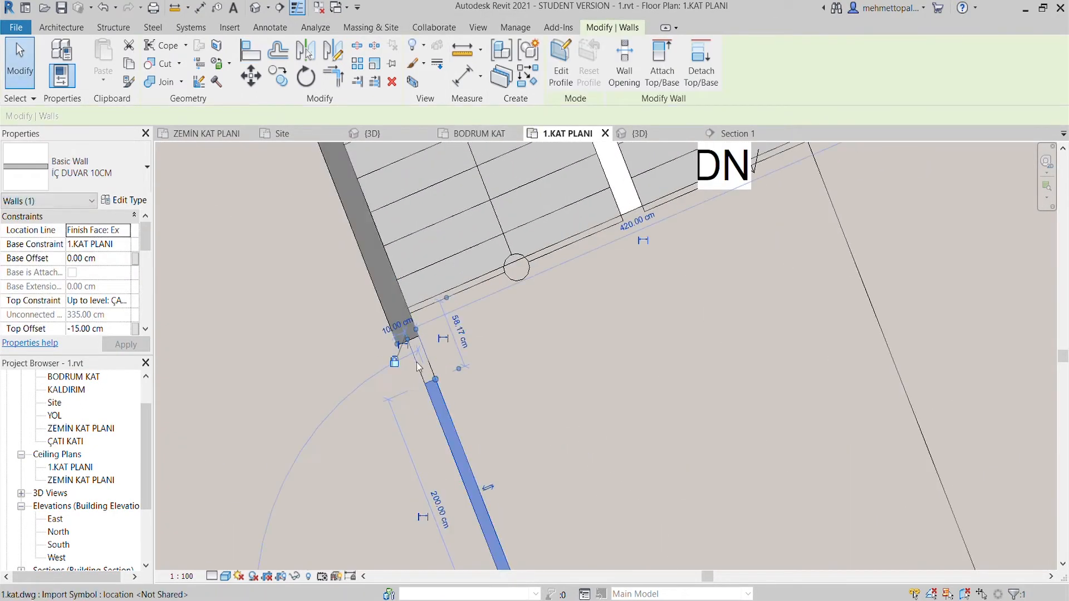
pyautogui.press('Escape')
pyautogui.scroll(2, 427, 371)
# - Set the İÇ DUVAR 10CM wall's location line to Core Face: Interior and extend its end to the PERDE D. 20LİK wall
pyautogui.click(430, 389)
pyautogui.click(127, 232)
pyautogui.click(124, 307)
pyautogui.moveTo(421, 392); pyautogui.dragTo(393, 319)
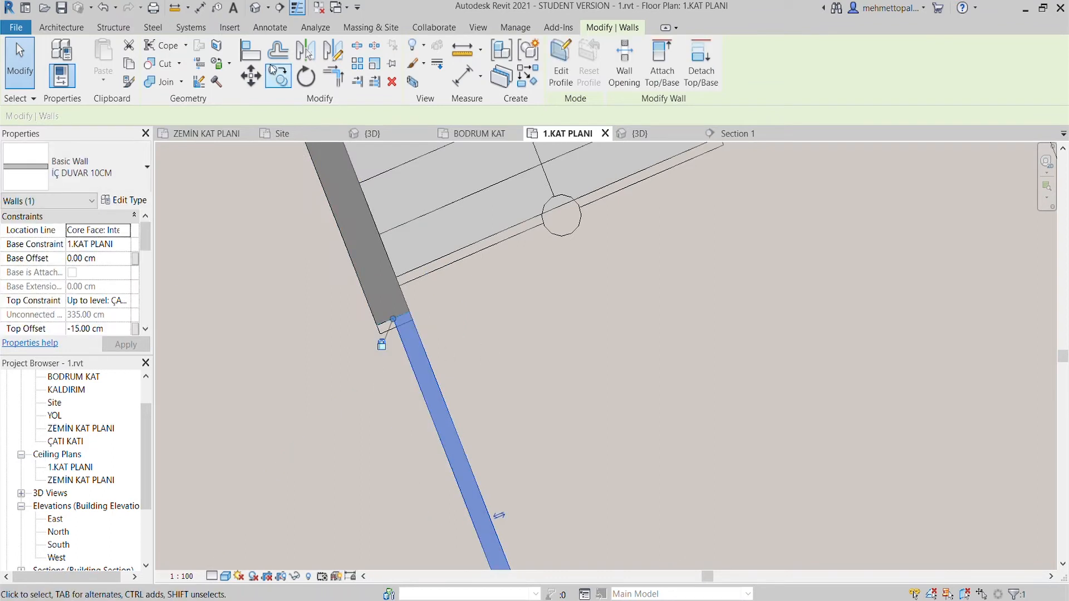
pyautogui.click(254, 53)
pyautogui.scroll(2, 390, 348)
pyautogui.press('Escape')
# - Pull the İÇ DUVAR 10CM wall's end away from the stairwell wall and try to reposition the PERDE D. 20LİK wall's end
pyautogui.click(412, 335)
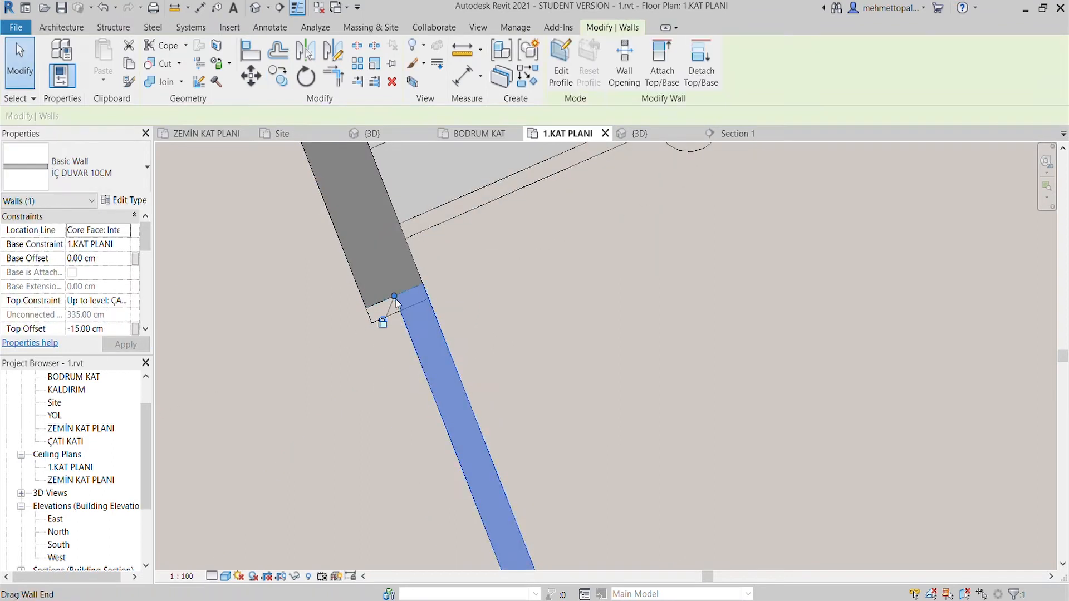
pyautogui.moveTo(394, 297); pyautogui.dragTo(417, 345)
pyautogui.click(416, 308)
pyautogui.moveTo(365, 308)
pyautogui.mouseDown()
pyautogui.moveTo(361, 290)
pyautogui.moveTo(367, 308)
pyautogui.mouseUp()
pyautogui.click(391, 367)
pyautogui.click(403, 284)
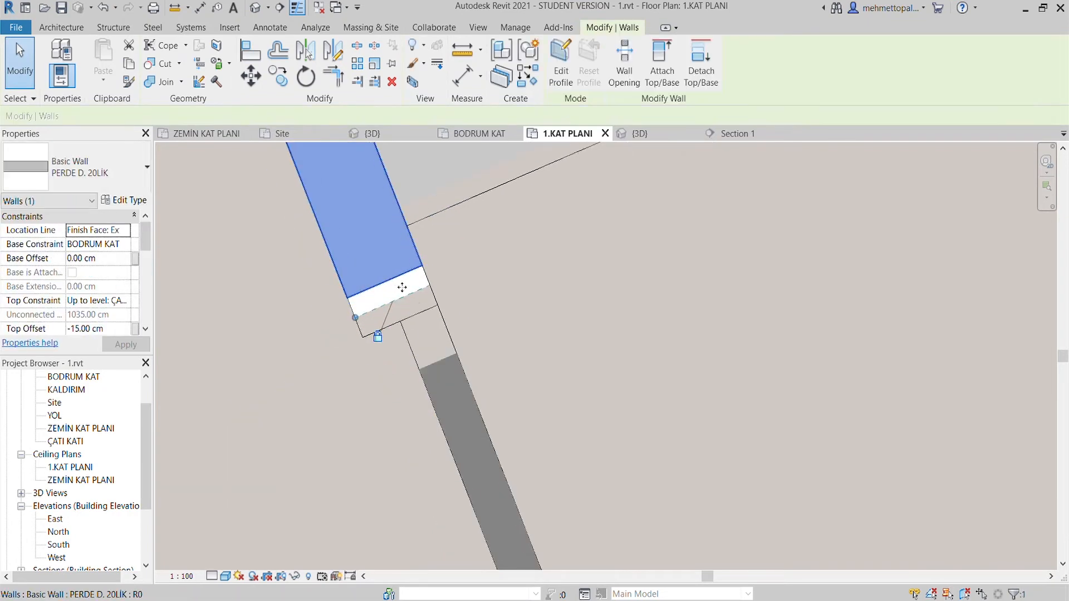
pyautogui.moveTo(363, 322); pyautogui.dragTo(366, 370)
pyautogui.click(365, 383)
pyautogui.hotkey('ctrl', 'z')
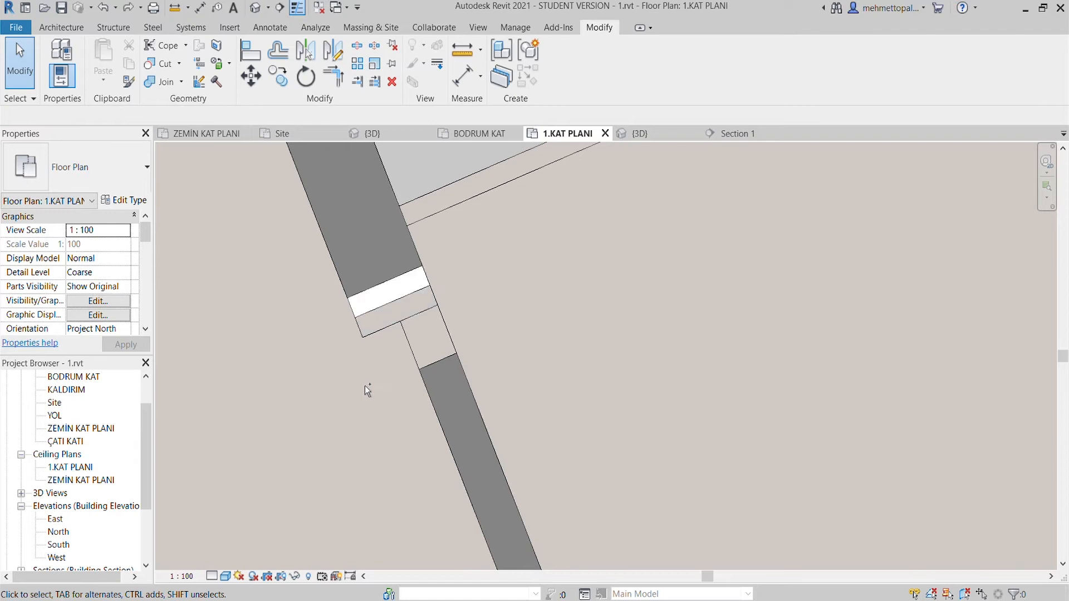
# - Extend the PERDE D. 20LİK wall's end over the gap and bring the İÇ DUVAR 10CM wall's end up against it
pyautogui.click(376, 290)
pyautogui.moveTo(351, 304); pyautogui.dragTo(358, 320)
pyautogui.click(357, 363)
pyautogui.click(446, 370)
pyautogui.moveTo(421, 369); pyautogui.dragTo(414, 343)
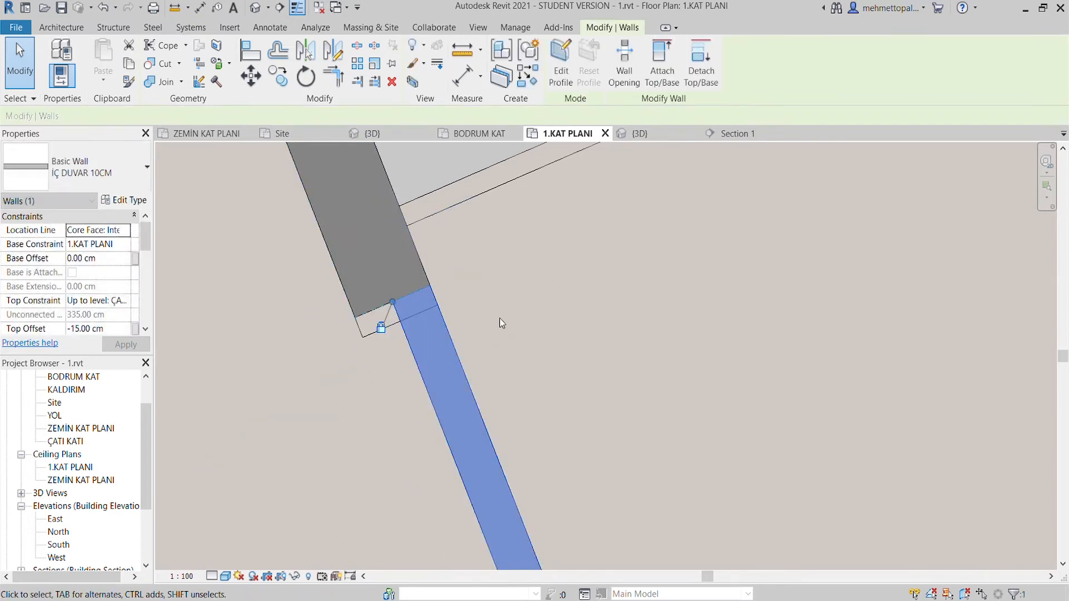
pyautogui.click(584, 227)
# - In BODRUM KAT, extend the İÇ DUVAR 10CM wall to meet the PERDE D. 20LİK wall beside the stairs
pyautogui.click(506, 131)
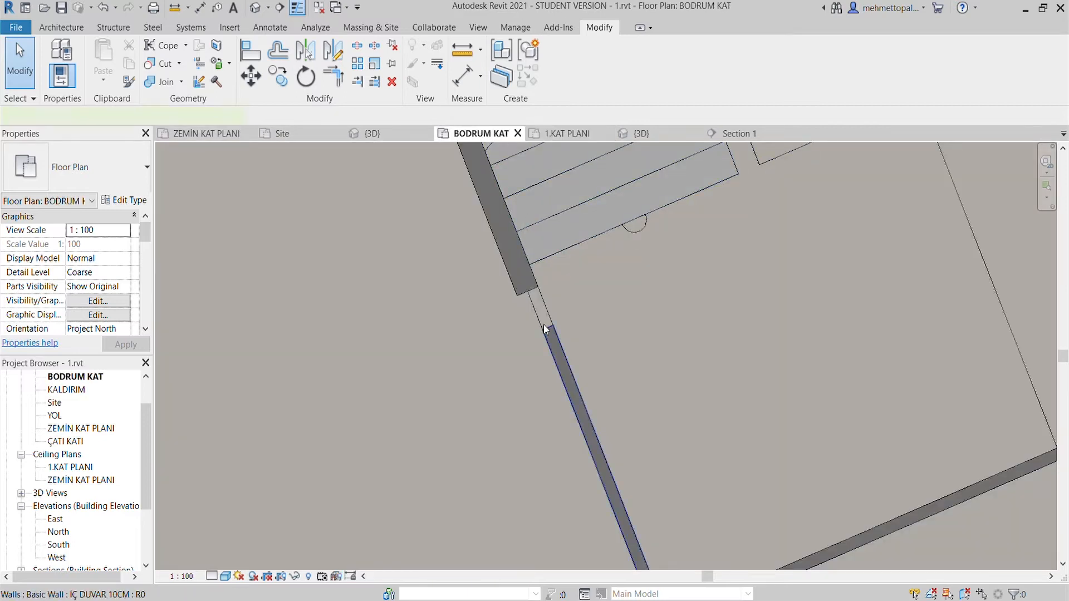
pyautogui.click(545, 324)
pyautogui.click(640, 291)
pyautogui.moveTo(599, 315); pyautogui.dragTo(529, 356, button='middle')
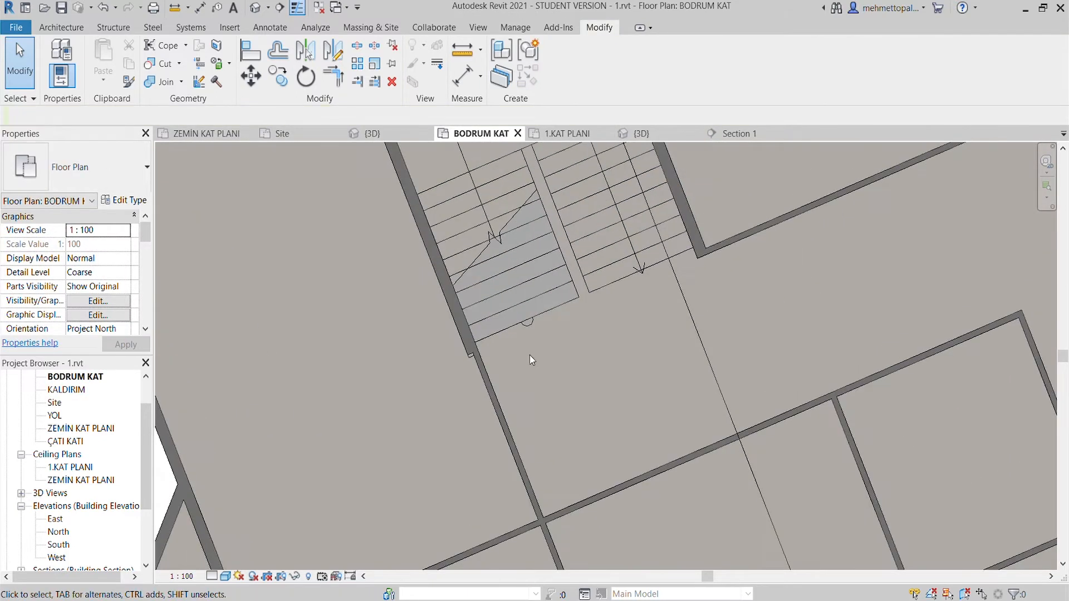
# - Check the stairwell walls on ZEMİN KAT PLANI, BODRUM KAT and 1.KAT PLANI against each other
pyautogui.click(203, 134)
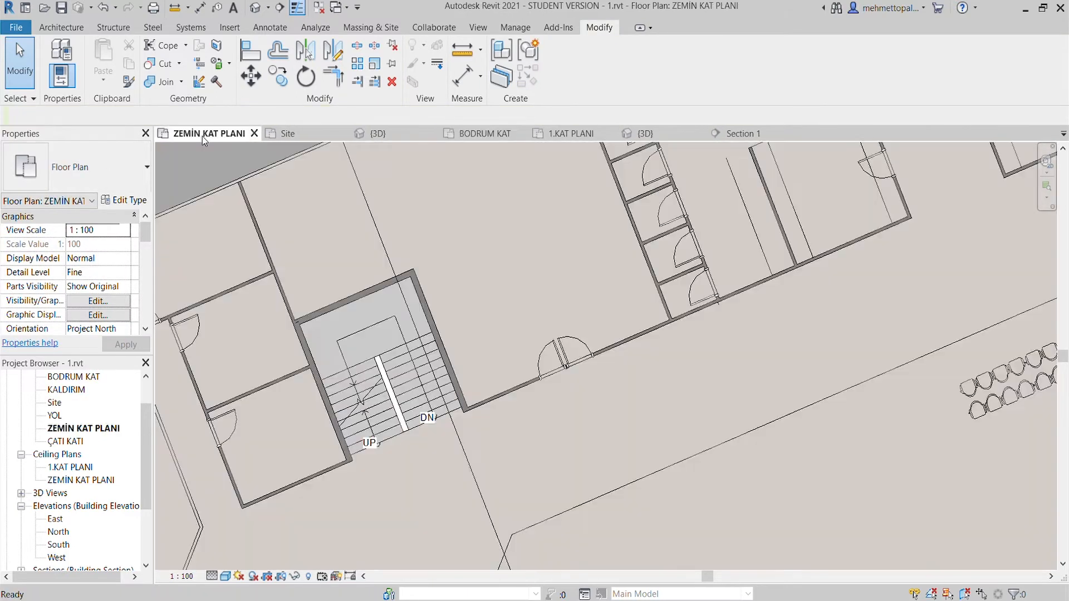
pyautogui.click(476, 134)
pyautogui.click(558, 134)
pyautogui.scroll(-7, 467, 306)
pyautogui.moveTo(537, 304); pyautogui.dragTo(536, 379, button='middle')
pyautogui.scroll(2, 536, 378)
pyautogui.click(484, 134)
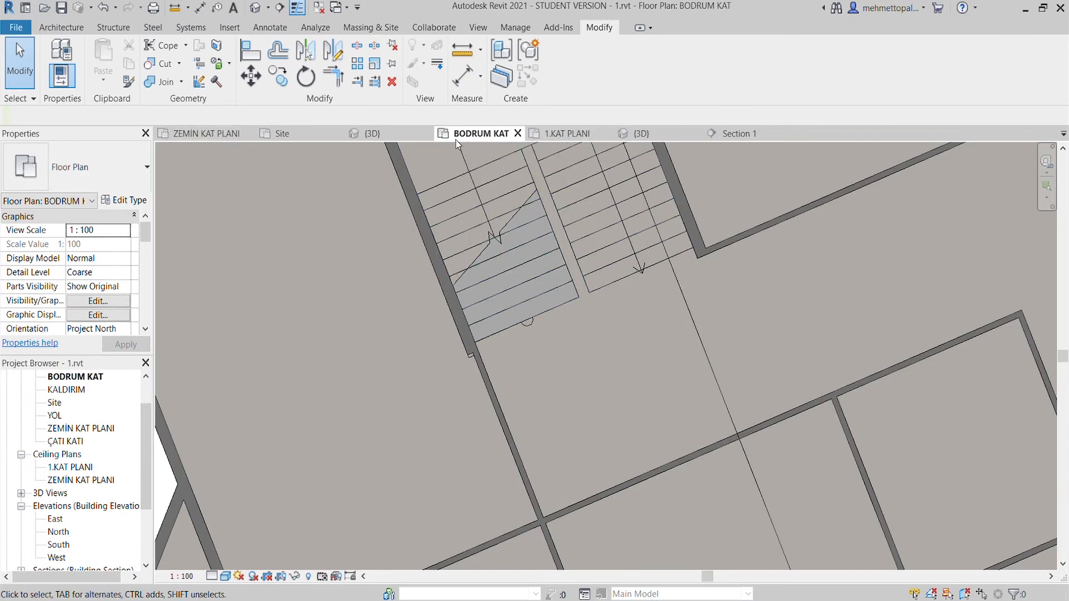
pyautogui.click(205, 135)
pyautogui.click(558, 134)
# - In BODRUM KAT, place 900 x 2200mm M_Door-Passage-Single-Flush doors in the first two rooms facing the corridor, 20 cm from their partition walls
pyautogui.click(480, 133)
pyautogui.scroll(-5, 537, 281)
pyautogui.click(82, 30)
pyautogui.click(83, 53)
pyautogui.scroll(5, 510, 339)
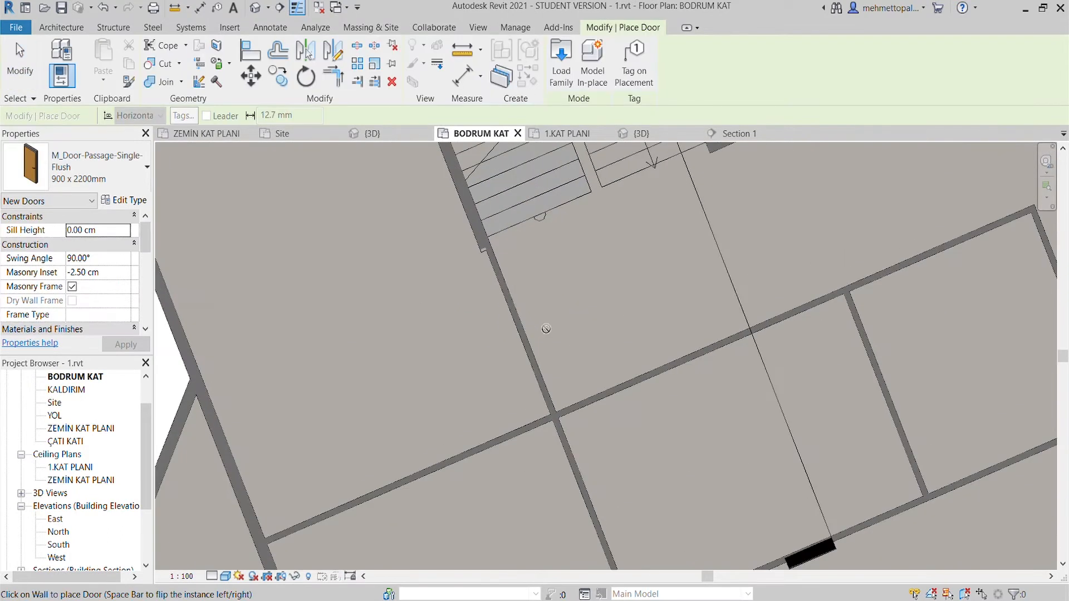
pyautogui.scroll(-2, 509, 340)
pyautogui.scroll(2, 511, 339)
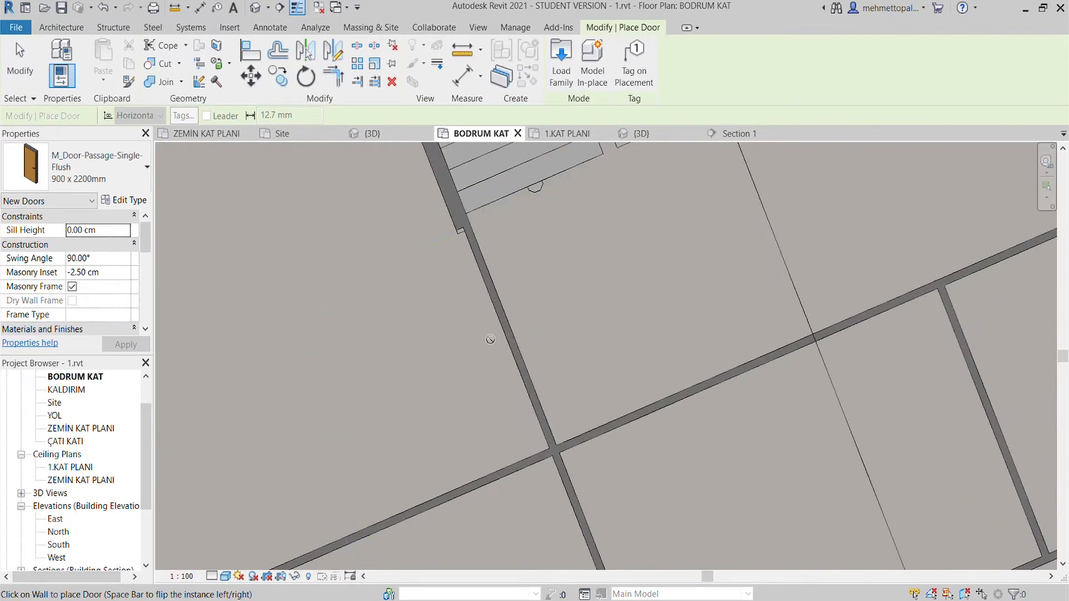
pyautogui.scroll(-3, 490, 339)
pyautogui.scroll(-2, 490, 365)
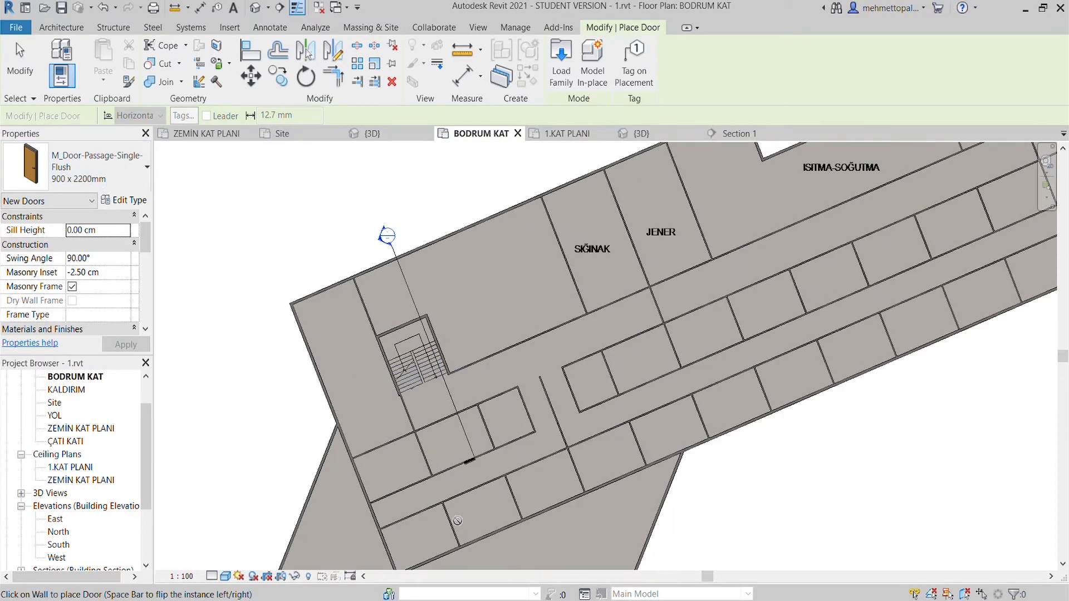
pyautogui.scroll(5, 465, 393)
pyautogui.scroll(1, 466, 393)
pyautogui.click(465, 390)
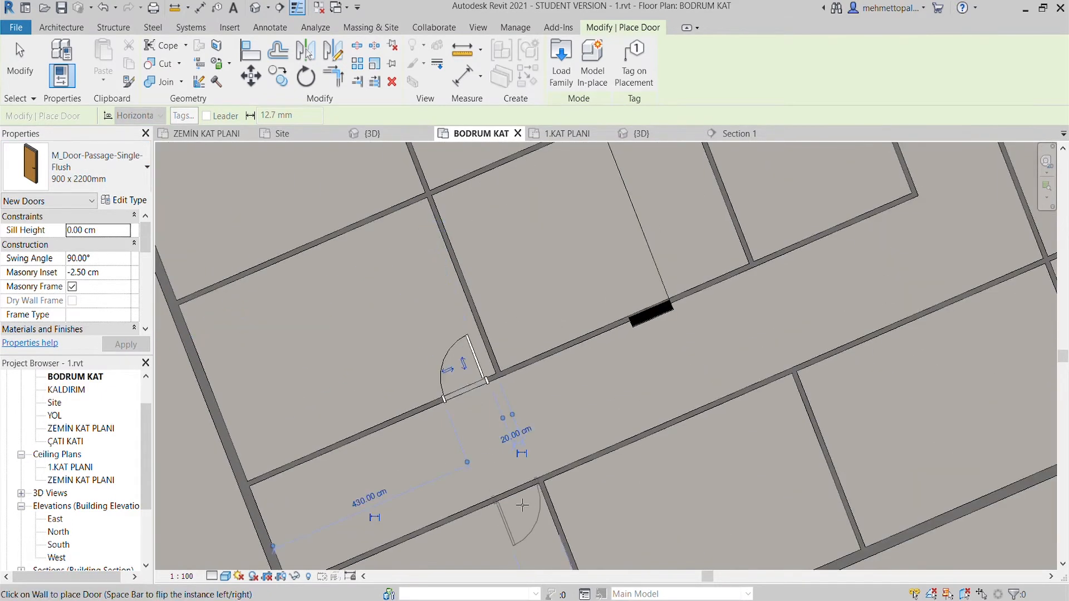
pyautogui.moveTo(513, 505); pyautogui.dragTo(524, 351, button='middle')
pyautogui.click(523, 351)
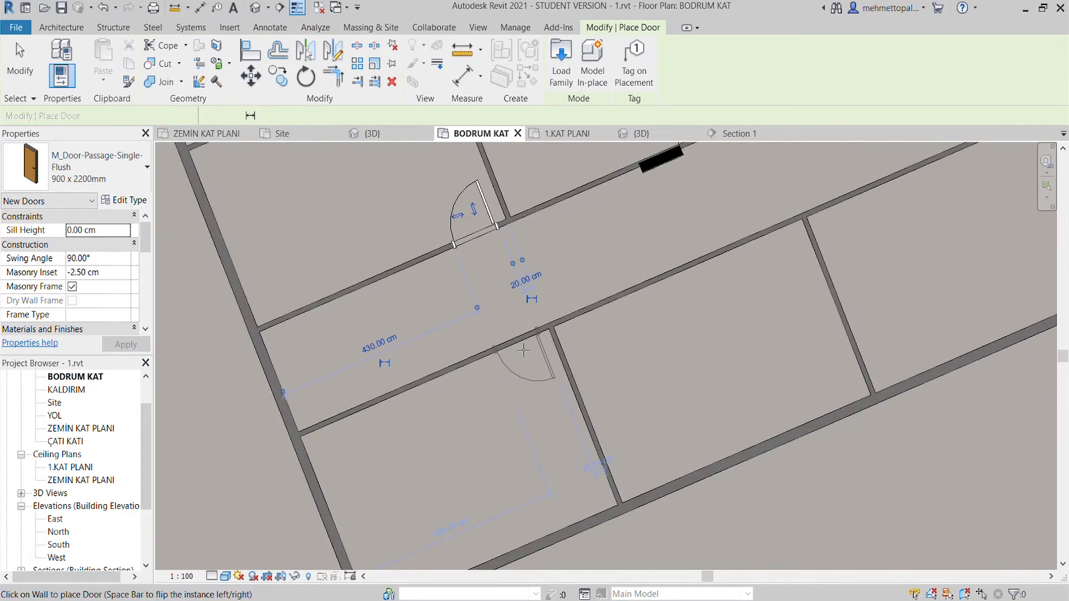
# - Place single flush doors in the second pair of rooms on both sides of the corridor, 20 cm from the partition walls
pyautogui.moveTo(573, 262); pyautogui.dragTo(498, 419, button='middle')
pyautogui.click(660, 280)
pyautogui.moveTo(684, 364); pyautogui.dragTo(628, 259, button='middle')
pyautogui.click(631, 270)
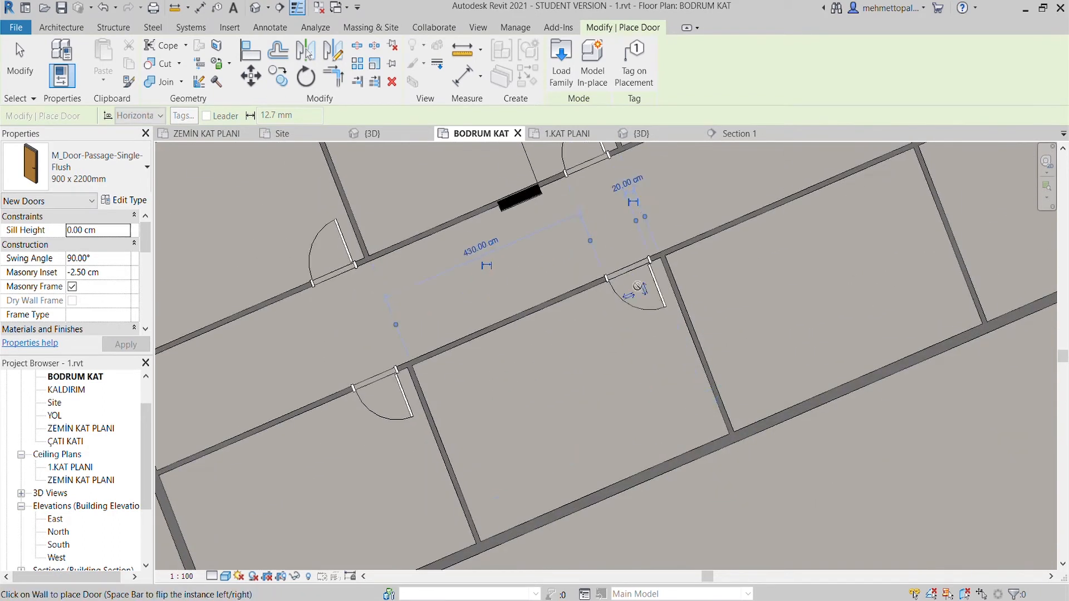
# - Place single flush doors in the third pair of corridor rooms, 20 cm from the walls at their far corners
pyautogui.moveTo(796, 125); pyautogui.dragTo(668, 406, button='middle')
pyautogui.scroll(-2, 674, 403)
pyautogui.click(640, 391)
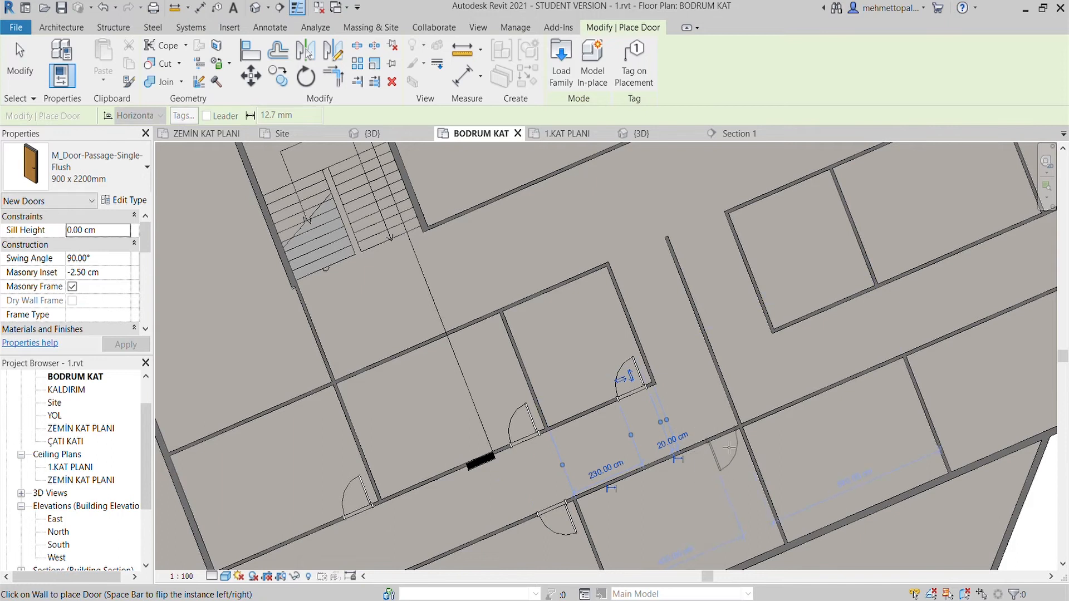
pyautogui.moveTo(731, 444); pyautogui.dragTo(743, 314, button='middle')
pyautogui.scroll(2, 737, 316)
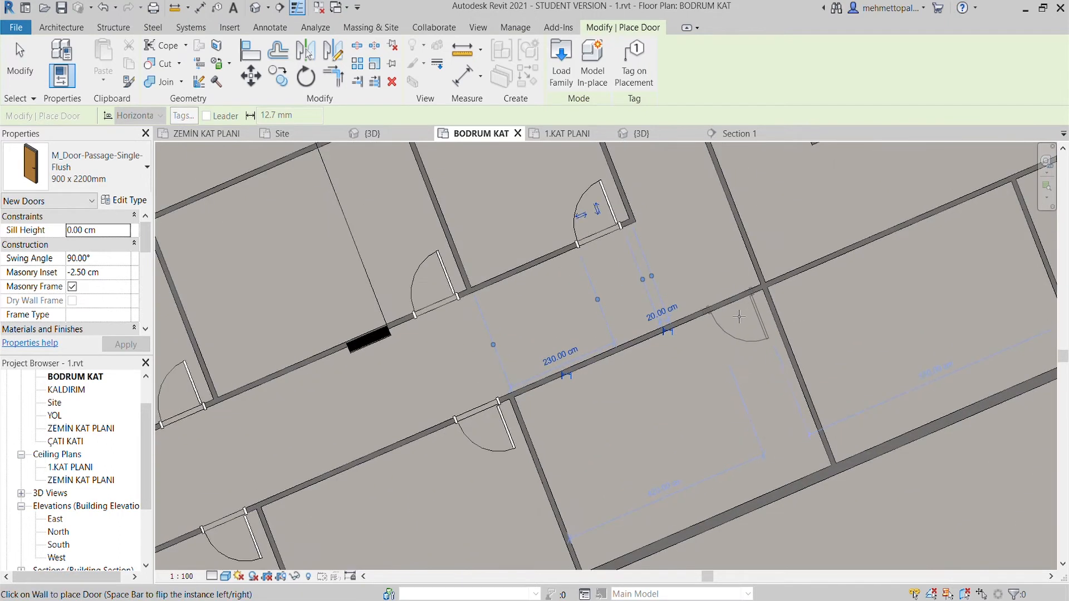
pyautogui.press('Escape')
pyautogui.scroll(-4, 730, 386)
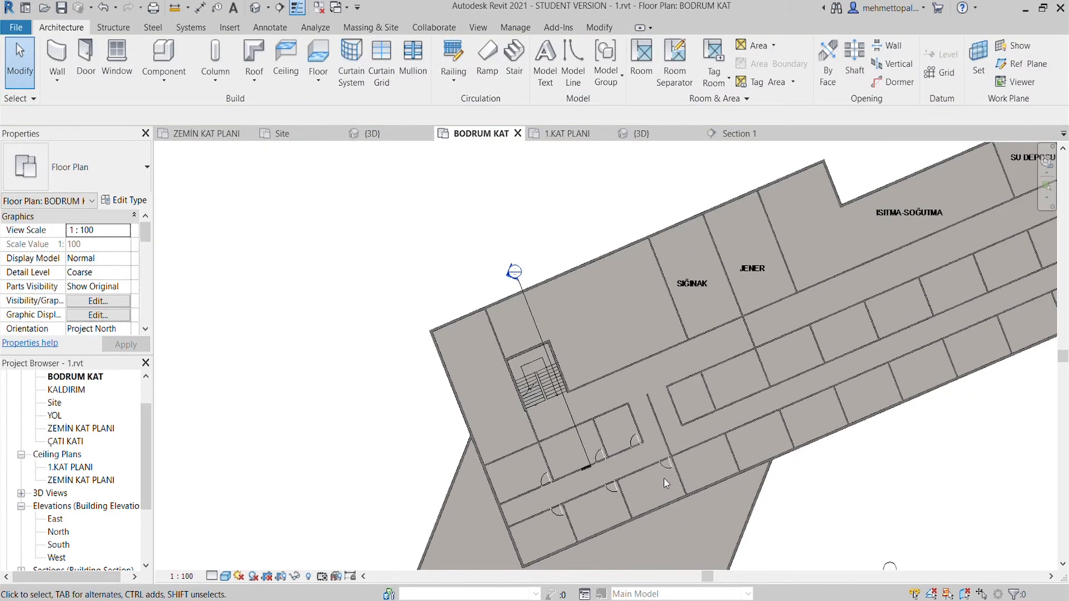
# - Place an M_Door-Passage-Double-Flush 1800 x 2100mm door in the interior wall adjoining the stairwell
pyautogui.click(85, 58)
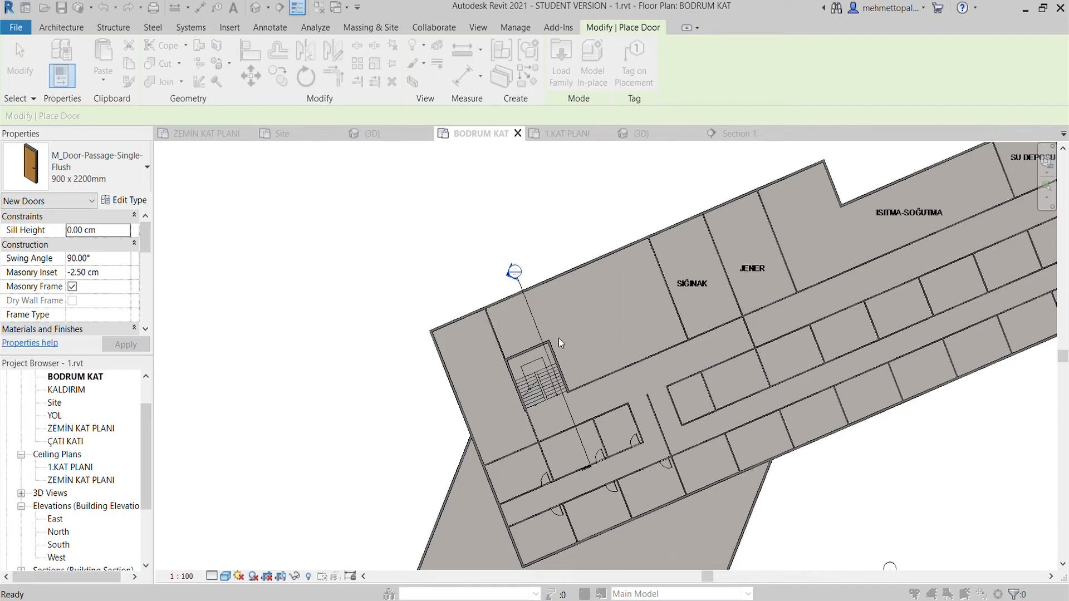
pyautogui.scroll(5, 569, 419)
pyautogui.press('Escape')
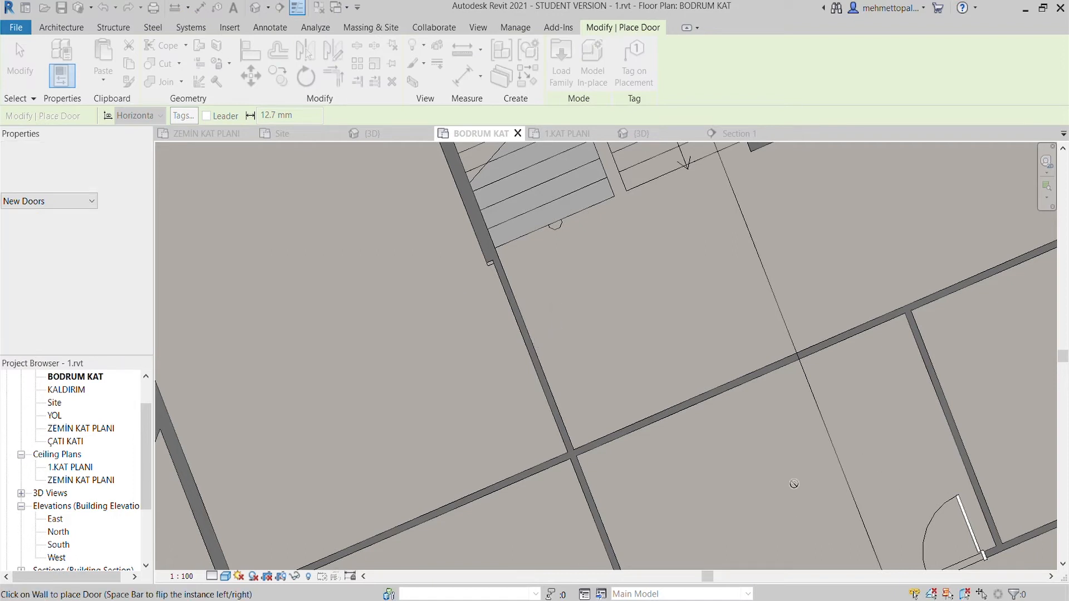
pyautogui.scroll(-5, 536, 362)
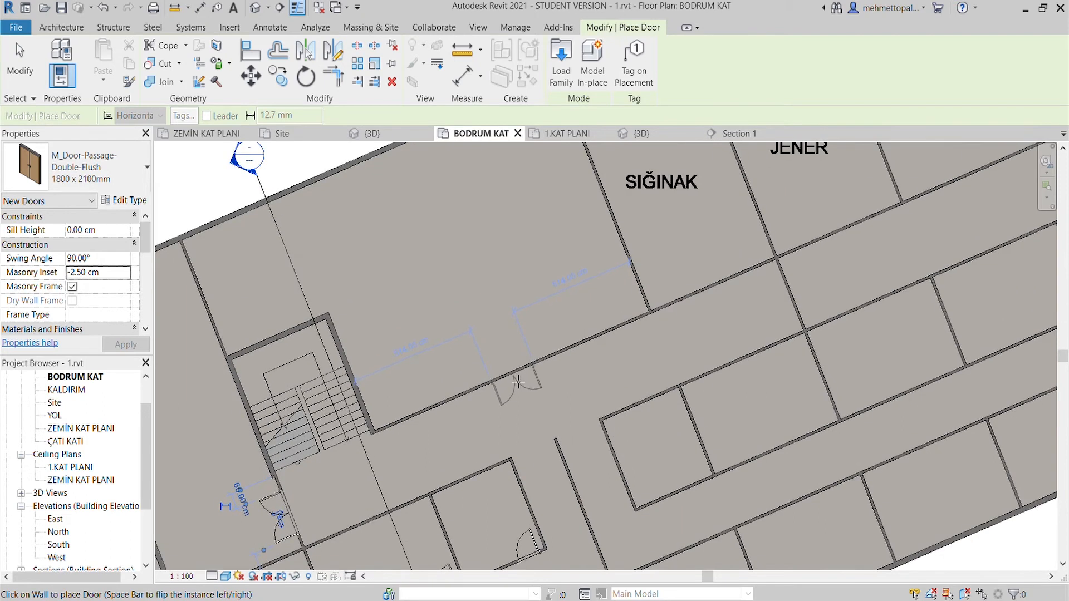
# - Place a double flush door centred in the corridor wall of the large room beside SIĞINAK and flip it to open into the room
pyautogui.scroll(2, 518, 382)
pyautogui.click(521, 384)
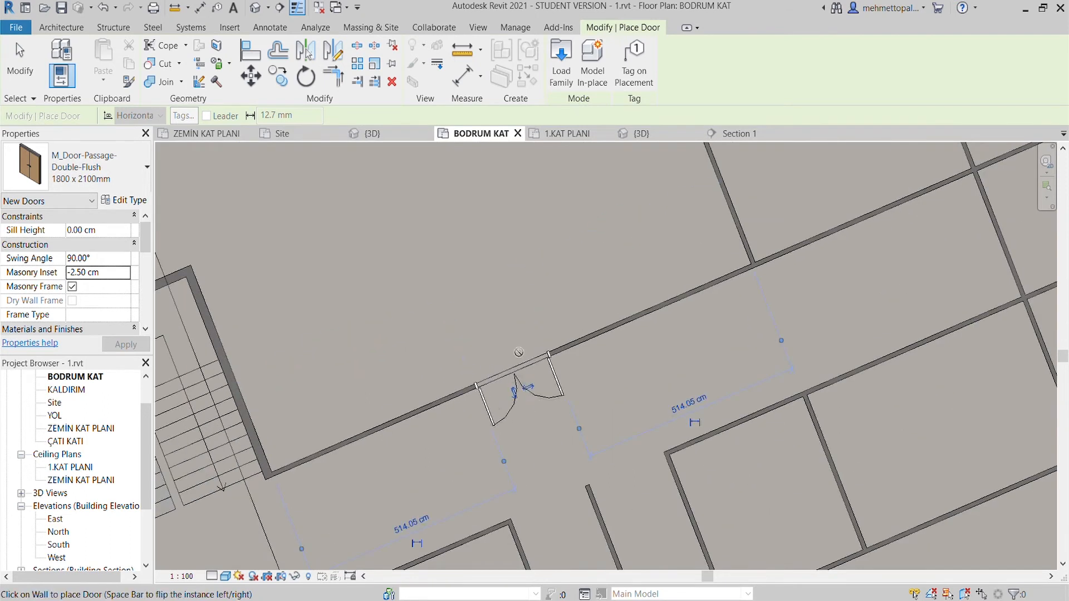
pyautogui.press('Escape')
pyautogui.click(522, 387)
pyautogui.press('Escape')
pyautogui.scroll(-3, 474, 322)
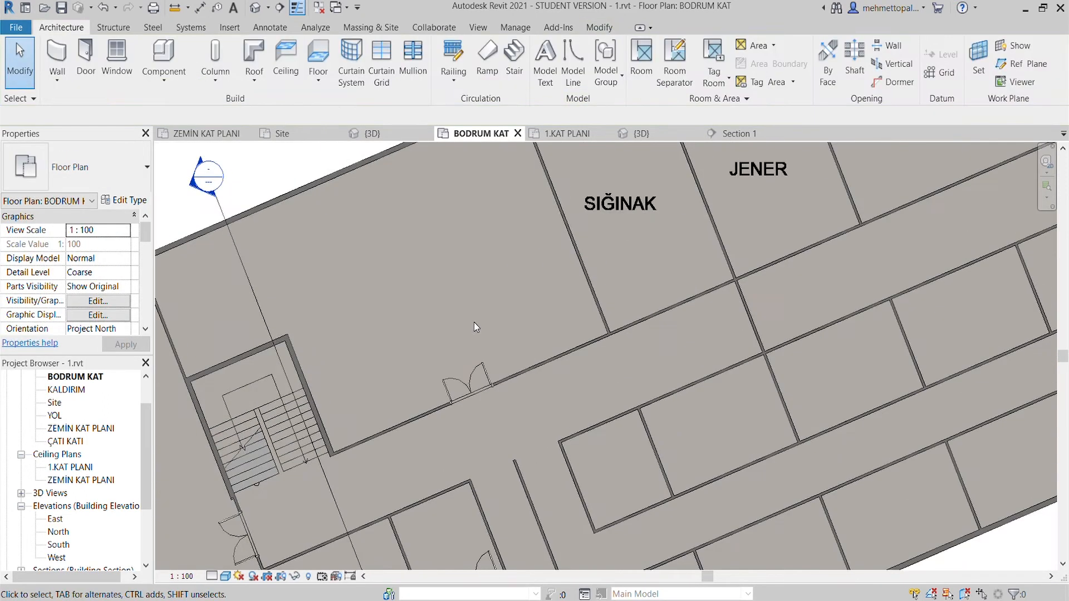
# - Place double flush doors in the corridor walls of SIĞINAK and JENER, and one in the short wall crossing the corridor
pyautogui.click(84, 54)
pyautogui.moveTo(677, 307); pyautogui.dragTo(546, 402, button='middle')
pyautogui.click(639, 345)
pyautogui.click(673, 351)
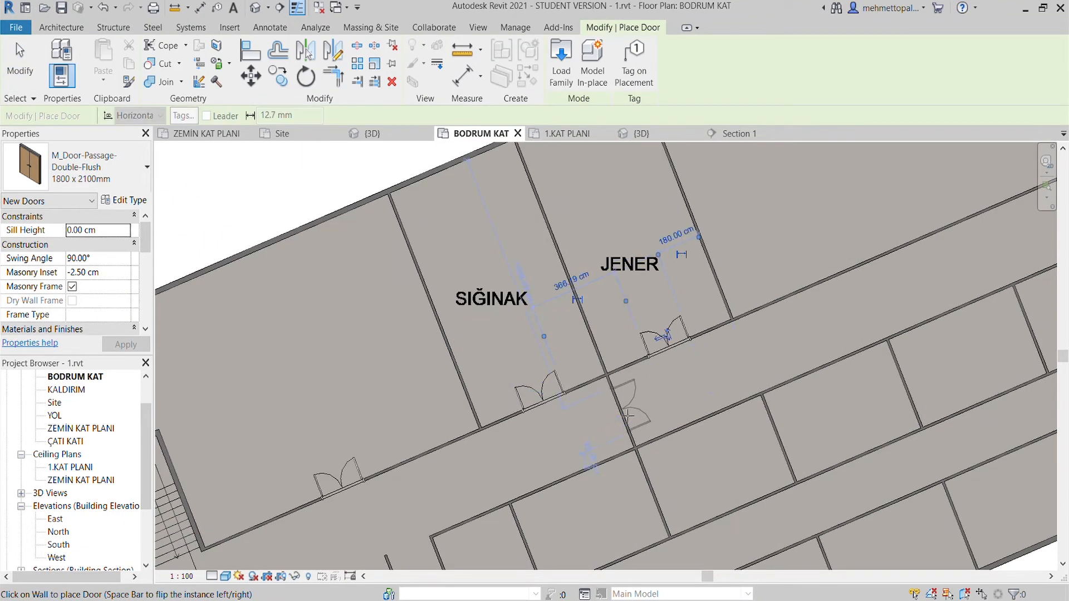
pyautogui.click(628, 419)
pyautogui.moveTo(628, 418); pyautogui.dragTo(383, 535, button='middle')
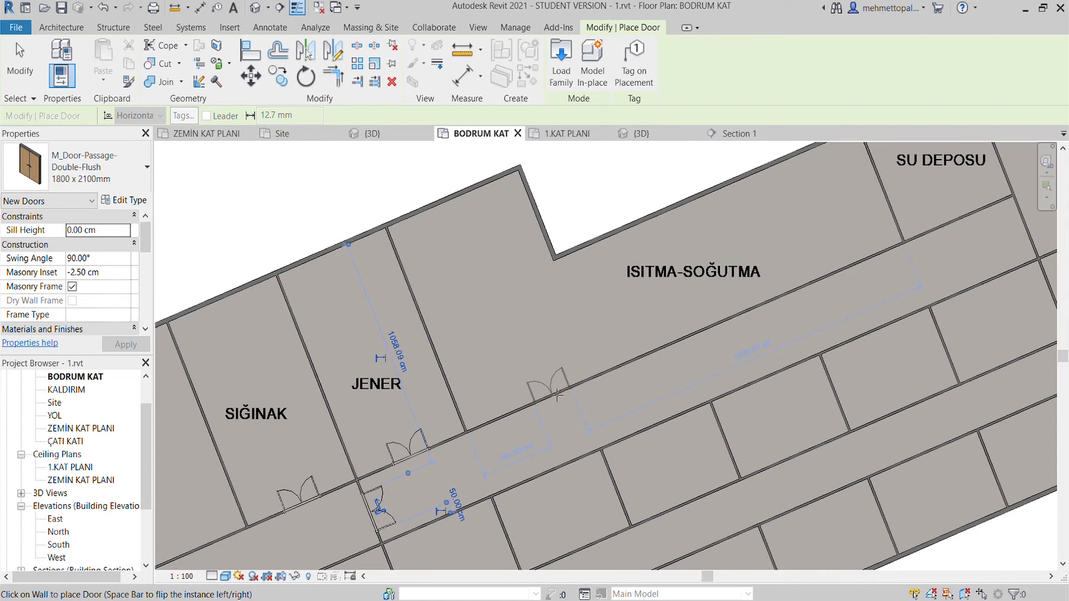
# - Place two double flush doors in the corridor wall of ISITMA-SOĞUTMA, the first 260 cm from the JENER-side partition
pyautogui.click(541, 404)
pyautogui.moveTo(696, 358); pyautogui.dragTo(540, 404, button='middle')
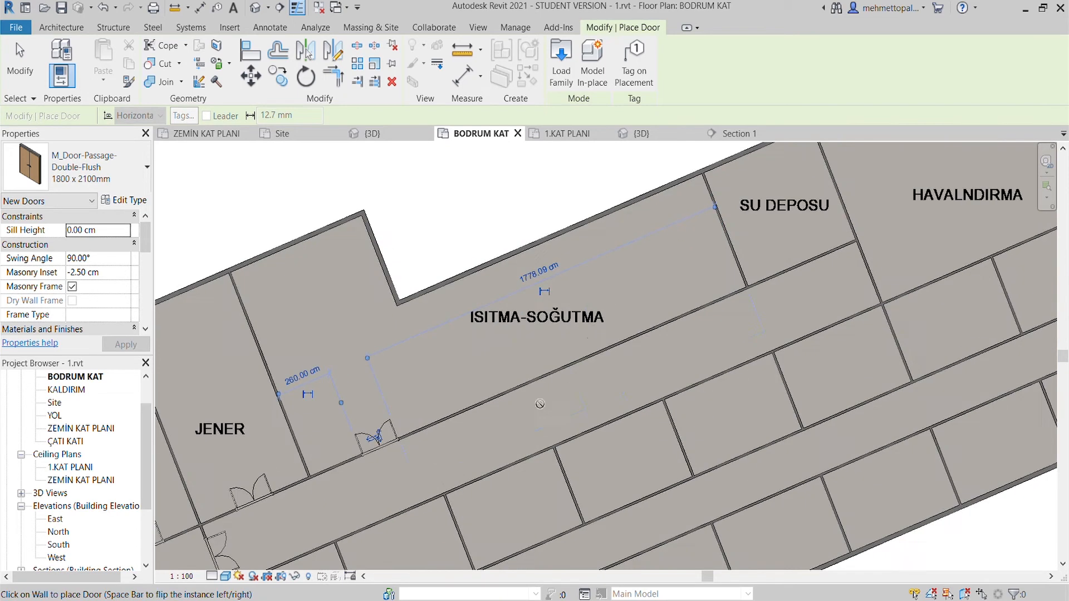
pyautogui.click(596, 362)
pyautogui.moveTo(596, 362); pyautogui.dragTo(451, 459, button='middle')
# - Place a double flush door centred in the SU DEPOSU corridor wall and another in the wall between the corridor and HAVALNDIRMA
pyautogui.click(659, 358)
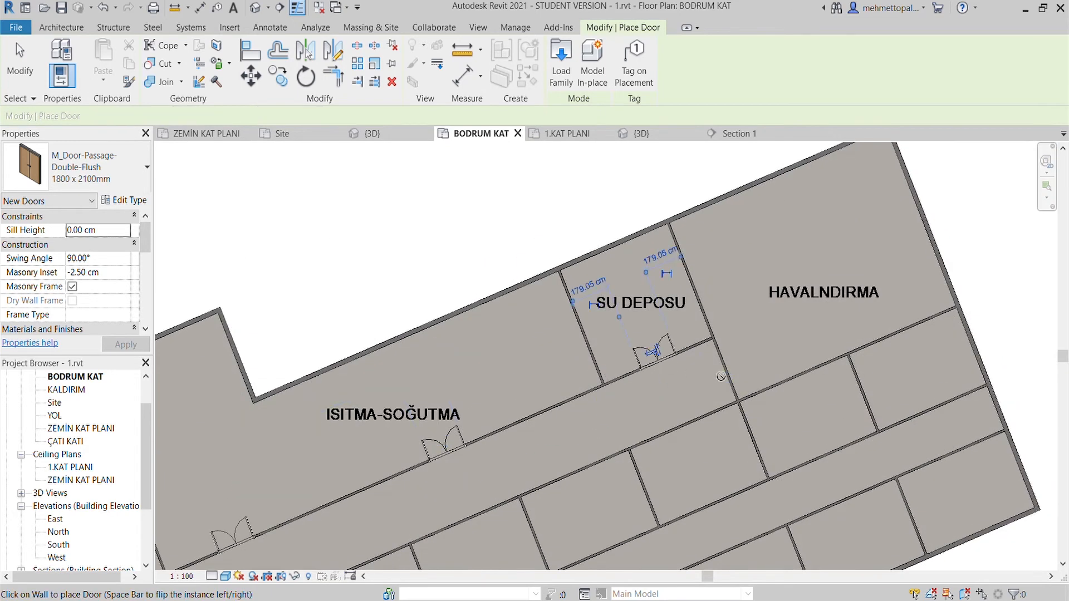
pyautogui.click(733, 374)
pyautogui.scroll(-4, 700, 388)
pyautogui.moveTo(699, 390); pyautogui.dragTo(859, 152, button='middle')
pyautogui.scroll(3, 452, 418)
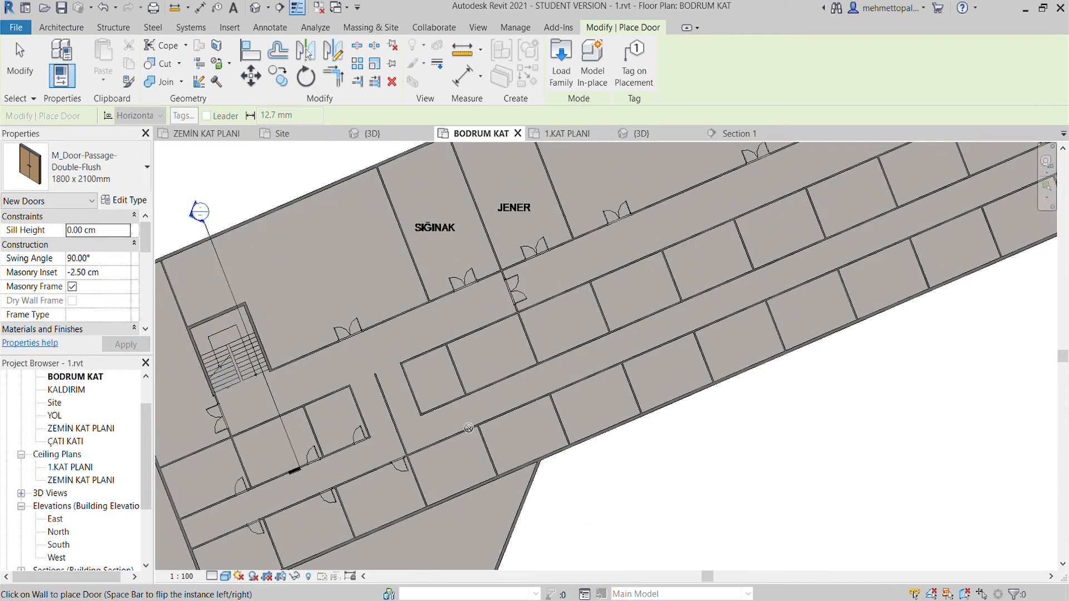
# - Place double flush doors in the first two rooms on both sides of the lower corridor
pyautogui.click(452, 408)
pyautogui.scroll(3, 451, 417)
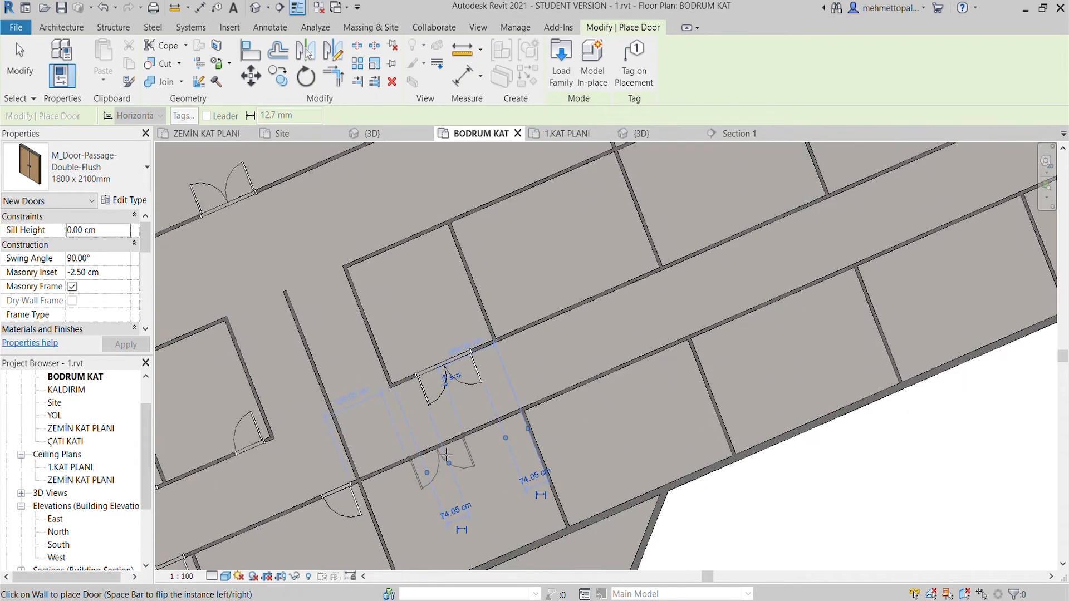
pyautogui.click(449, 455)
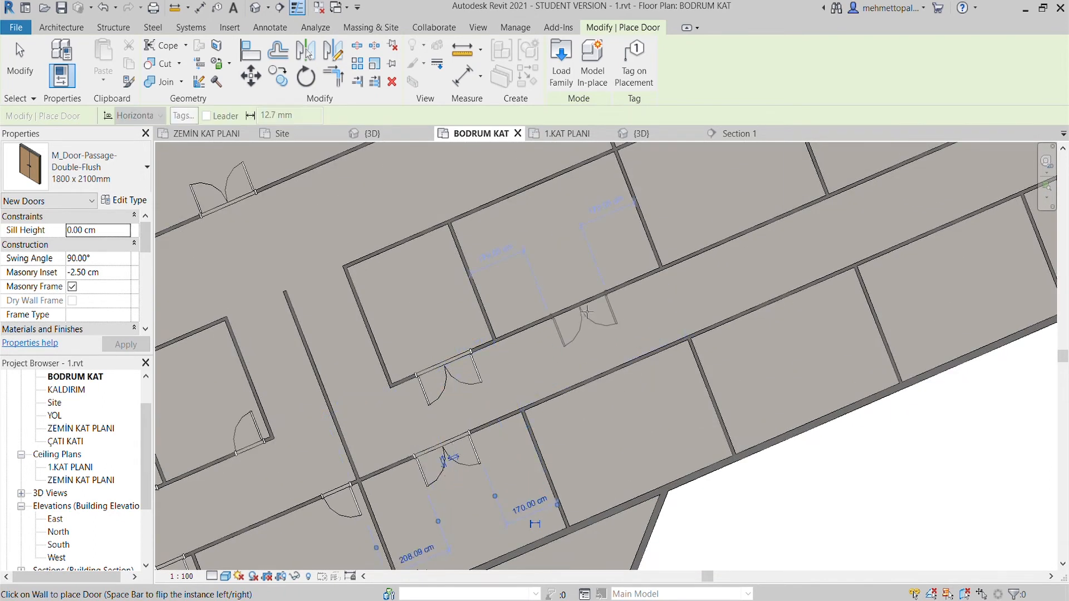
pyautogui.click(586, 312)
pyautogui.scroll(-1, 586, 312)
pyautogui.moveTo(587, 313); pyautogui.dragTo(506, 397, button='middle')
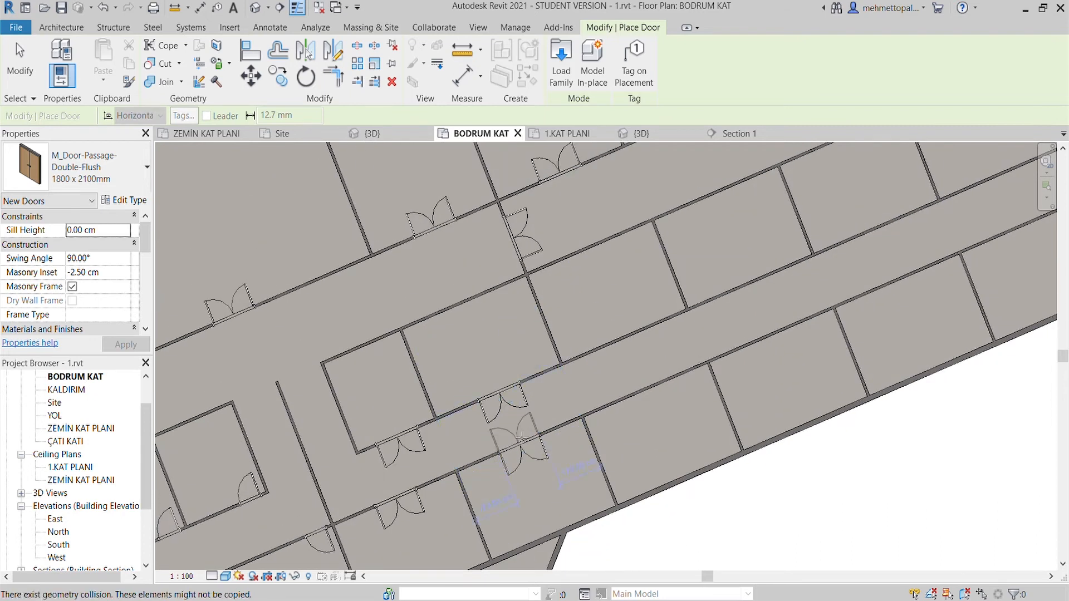
# - Flip the upper row's double doors to open into their rooms and delete the one in the small first room
pyautogui.press('Escape')
pyautogui.click(410, 447)
pyautogui.click(397, 449)
pyautogui.press('Escape')
pyautogui.click(513, 406)
pyautogui.click(500, 405)
pyautogui.press('Escape')
pyautogui.click(398, 410)
# - Change the type for new doors to M_Door-Passage-Single-Flush 900 x 2200mm
pyautogui.click(73, 301)
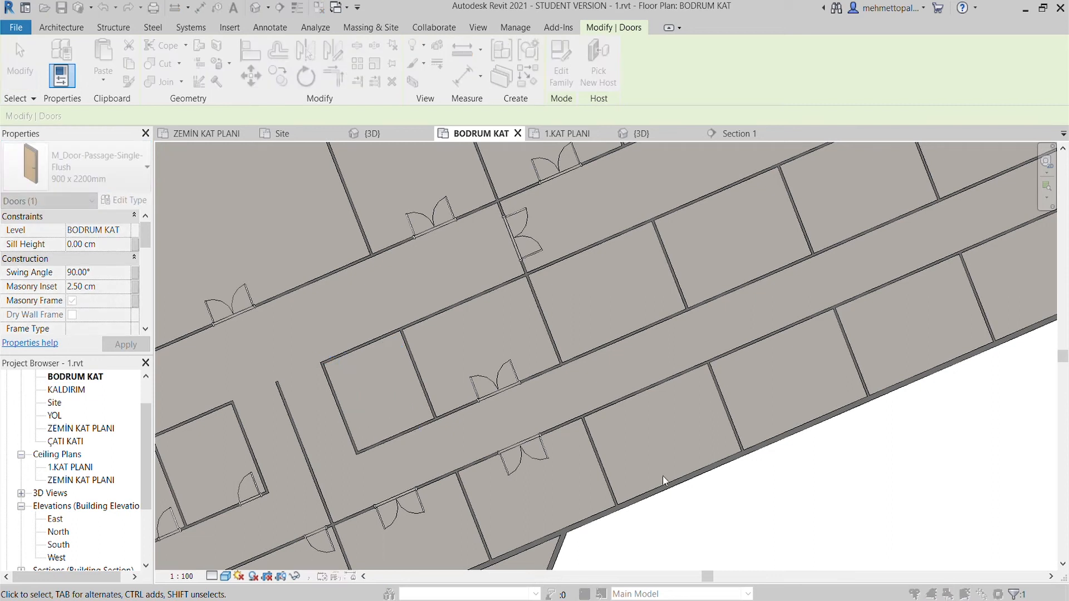
pyautogui.press('Escape')
pyautogui.click(58, 57)
pyautogui.press('Escape')
pyautogui.click(96, 63)
pyautogui.moveTo(302, 379); pyautogui.dragTo(331, 332, button='middle')
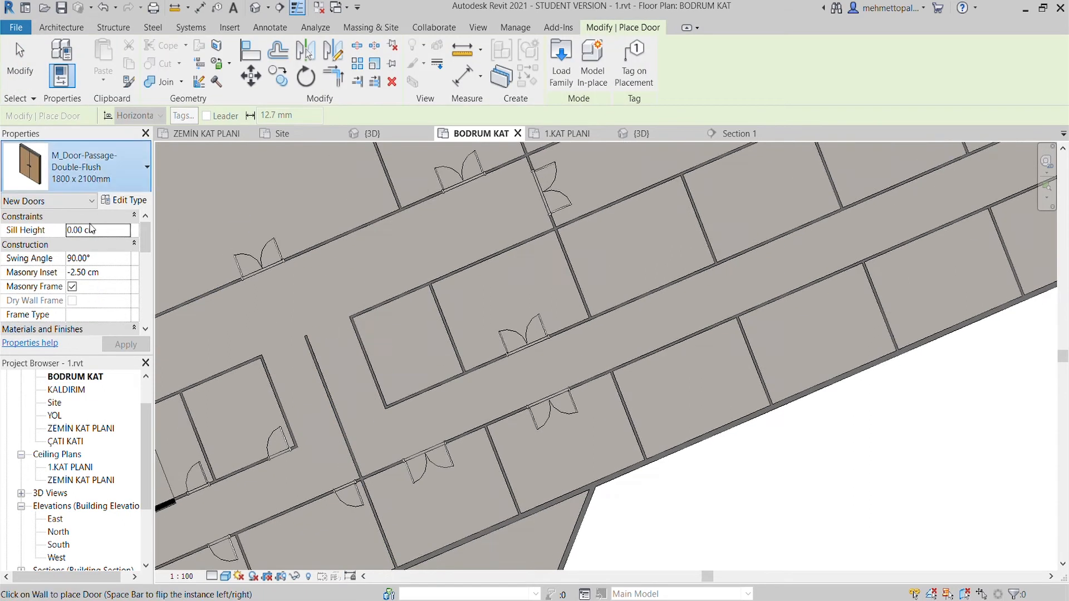
pyautogui.scroll(2, 412, 393)
pyautogui.press('Escape')
pyautogui.press('Escape')
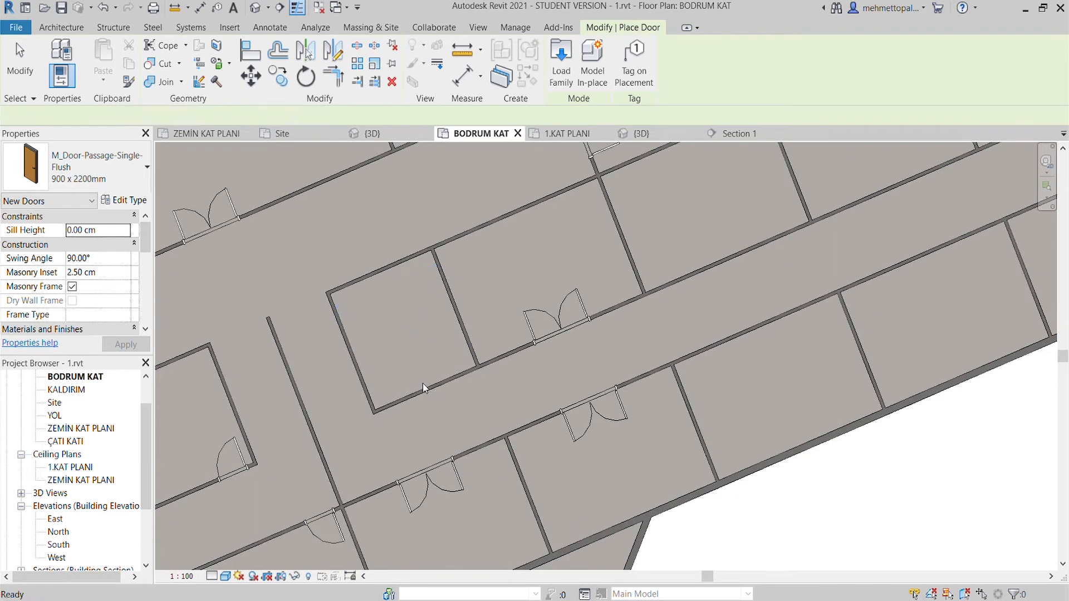
# - Set the masonry inset for new doors to -2.5 cm and place a single flush door in the small room's corridor wall
pyautogui.click(84, 59)
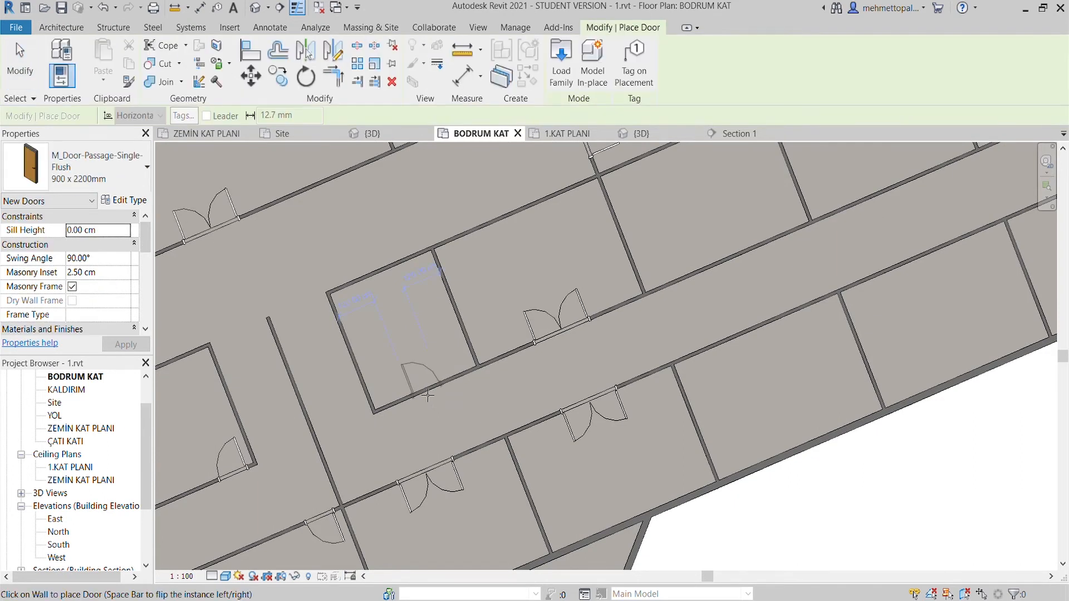
pyautogui.press('Escape')
pyautogui.press('Escape')
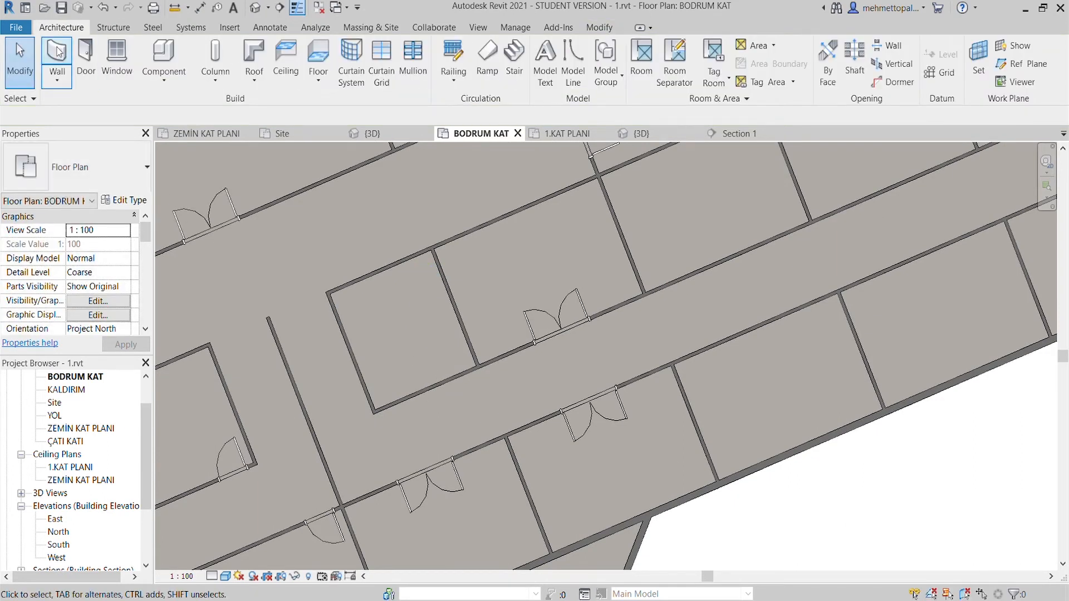
pyautogui.click(85, 59)
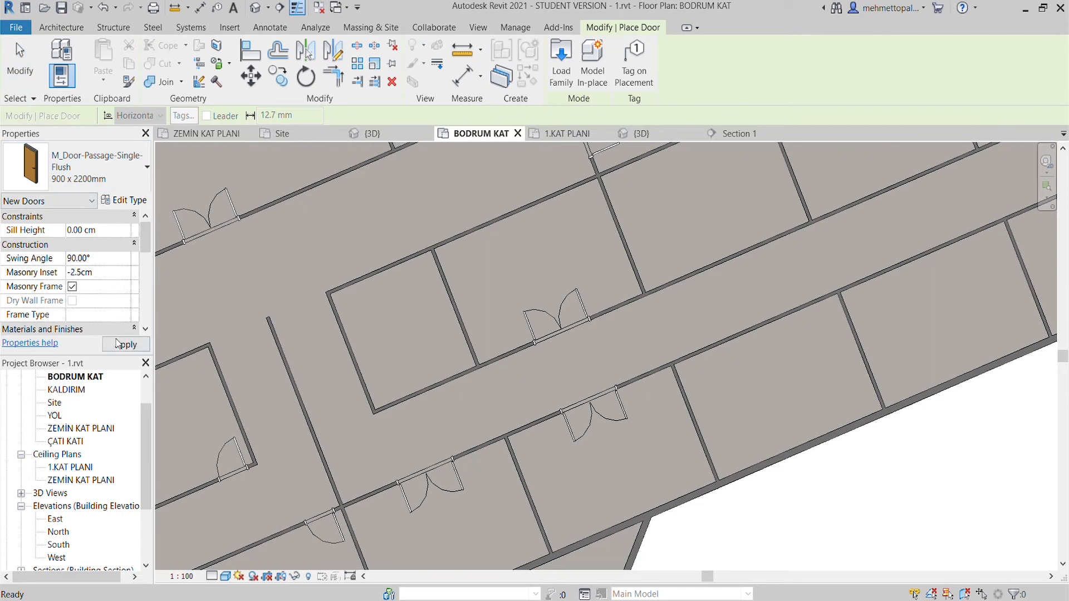
pyautogui.click(124, 344)
pyautogui.press('Escape')
# - Copy the second room pair's facing double doors with Multiple enabled, placing the first copy at the next pair of rooms
pyautogui.click(544, 317)
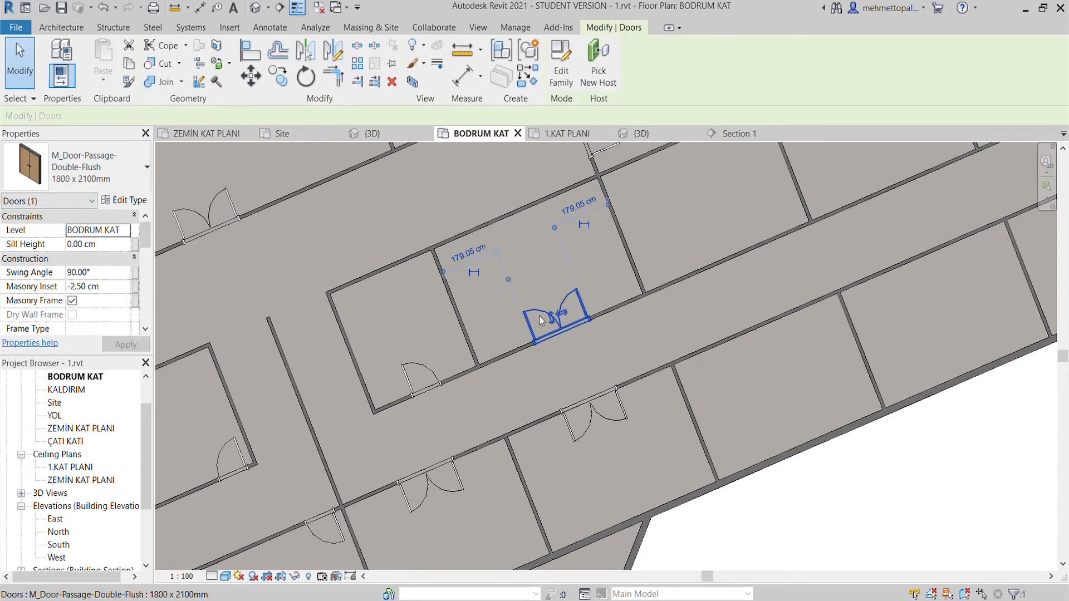
pyautogui.keyDown('ctrl'); pyautogui.click(582, 410); pyautogui.keyUp('ctrl')
pyautogui.click(280, 79)
pyautogui.scroll(3, 502, 354)
pyautogui.click(455, 375)
pyautogui.click(784, 236)
pyautogui.scroll(-1, 789, 236)
pyautogui.moveTo(790, 236); pyautogui.dragTo(240, 488, button='middle')
# - Place copies of the double door pair at the next three pairs of rooms along the lower corridor
pyautogui.click(486, 380)
pyautogui.scroll(-1, 486, 380)
pyautogui.moveTo(708, 284); pyautogui.dragTo(553, 349, button='middle')
pyautogui.scroll(2, 556, 348)
pyautogui.click(567, 345)
pyautogui.scroll(-2, 567, 345)
pyautogui.moveTo(777, 253); pyautogui.dragTo(405, 434, button='middle')
pyautogui.scroll(3, 544, 358)
pyautogui.click(543, 357)
pyautogui.scroll(-2, 543, 358)
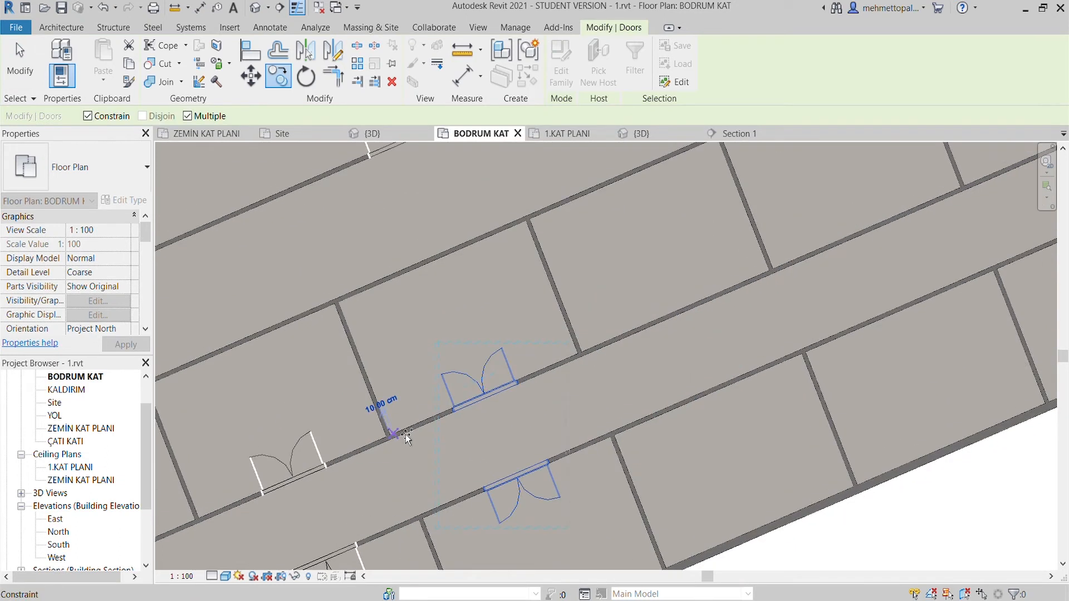
# - Place copies of the double door pair at the remaining rooms up to the far end of the corridor and finish copying
pyautogui.scroll(2, 577, 368)
pyautogui.click(574, 375)
pyautogui.scroll(-2, 573, 375)
pyautogui.scroll(2, 573, 377)
pyautogui.click(566, 375)
pyautogui.scroll(-2, 566, 375)
pyautogui.scroll(2, 623, 352)
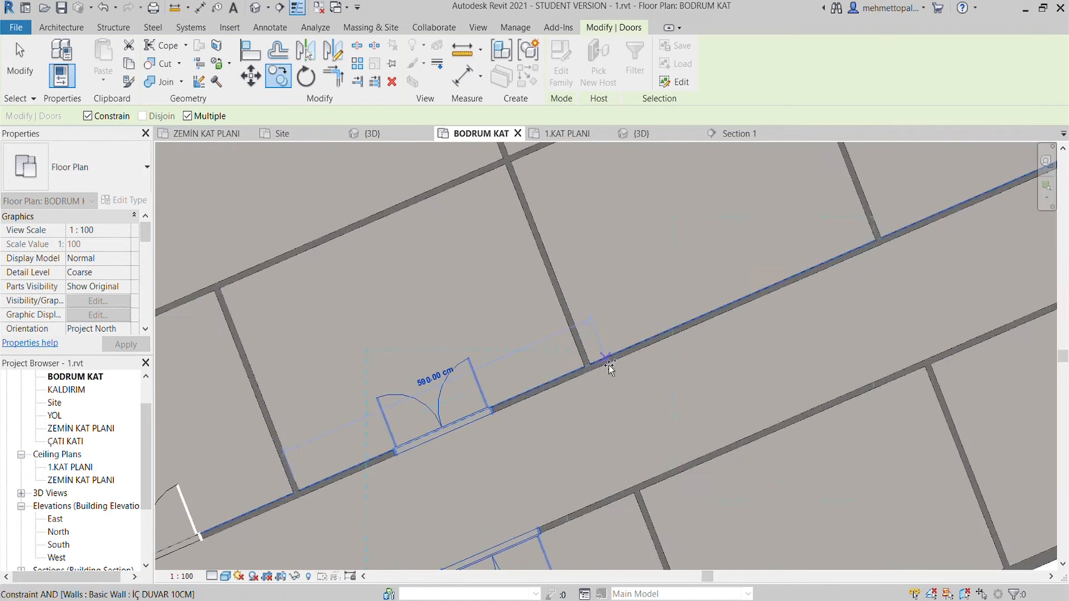
pyautogui.click(597, 367)
pyautogui.scroll(-1, 601, 365)
pyautogui.moveTo(604, 363); pyautogui.dragTo(388, 461, button='middle')
pyautogui.scroll(2, 593, 362)
pyautogui.click(580, 378)
pyautogui.scroll(-4, 581, 374)
pyautogui.press('Escape')
pyautogui.scroll(-3, 500, 405)
pyautogui.moveTo(478, 409); pyautogui.dragTo(680, 274, button='middle')
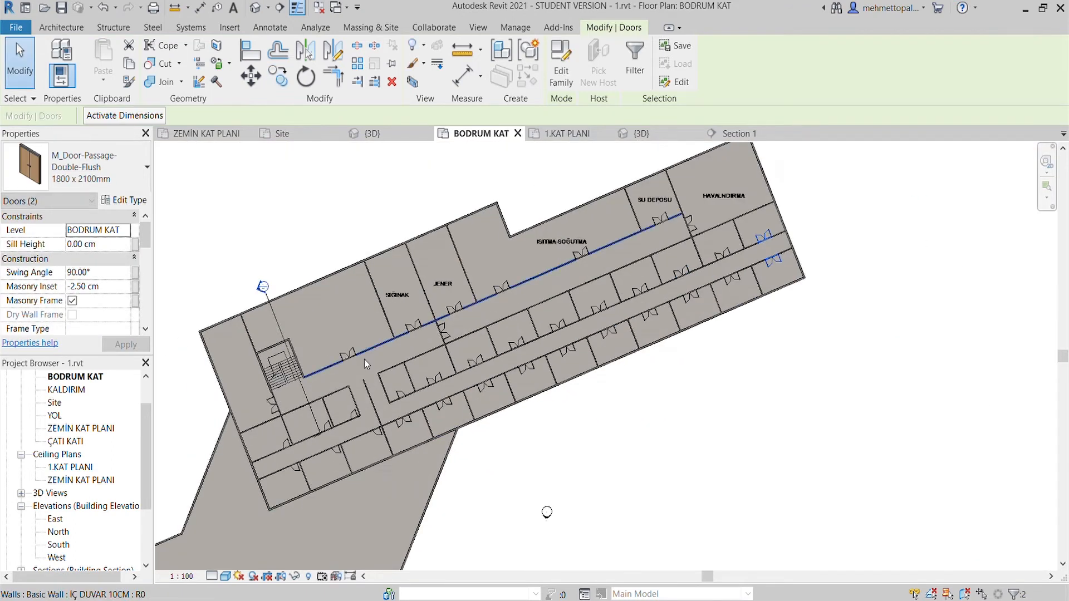
pyautogui.scroll(-1, 384, 462)
pyautogui.moveTo(384, 461); pyautogui.dragTo(439, 409, button='middle')
pyautogui.scroll(3, 439, 410)
pyautogui.press('Escape')
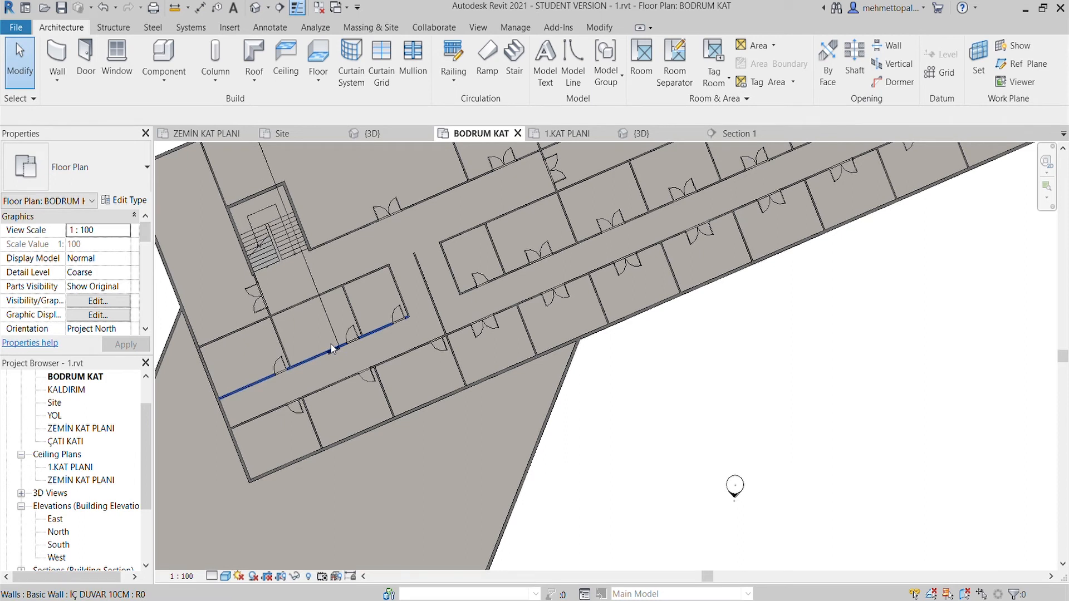
# - In 1.KAT PLANI, place a 900 x 2200mm single flush door in the end room's corridor wall, 20 cm from the partition
pyautogui.click(556, 135)
pyautogui.scroll(-6, 467, 329)
pyautogui.moveTo(477, 403); pyautogui.dragTo(462, 193, button='middle')
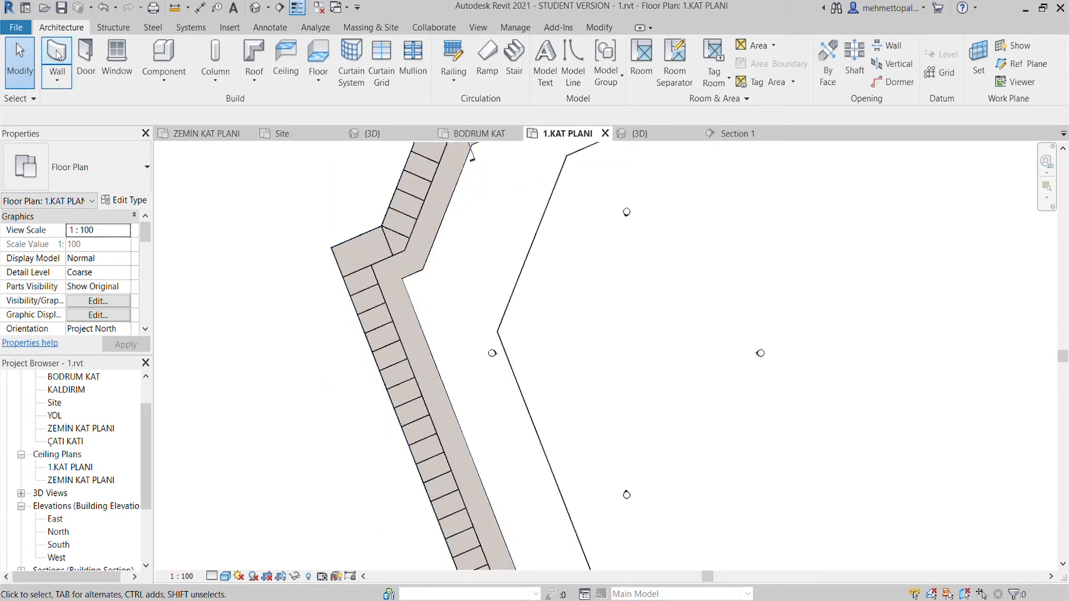
pyautogui.click(85, 55)
pyautogui.scroll(1, 627, 232)
pyautogui.scroll(5, 441, 377)
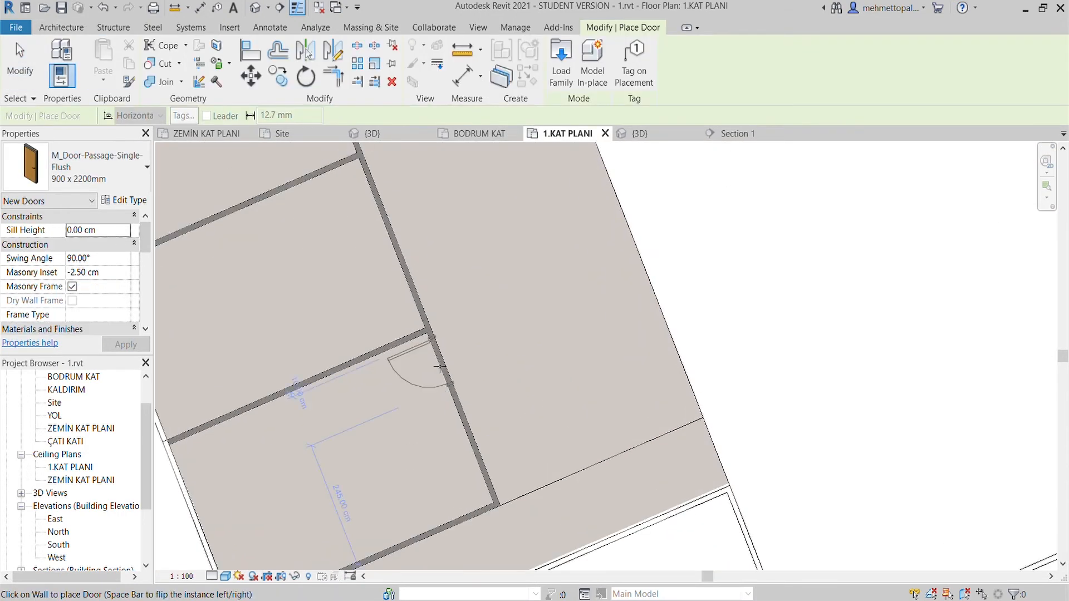
pyautogui.click(441, 373)
pyautogui.press('Escape')
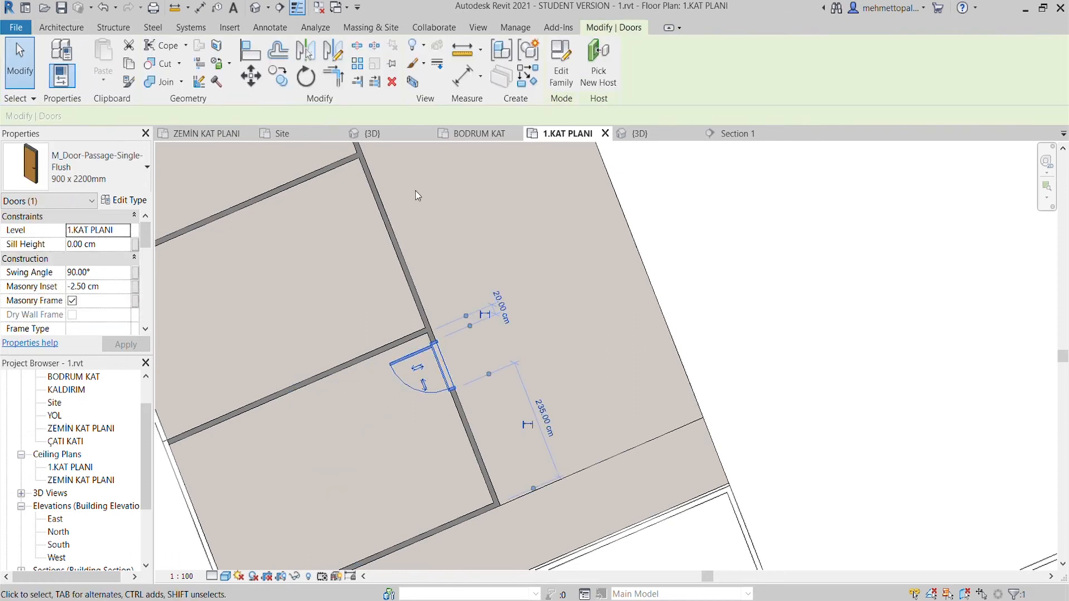
# - Start a multiple copy of the new single door from the partition corner and place the first copy at the next room
pyautogui.press('c')
pyautogui.press('o')
pyautogui.scroll(2, 400, 325)
pyautogui.click(455, 341)
pyautogui.scroll(-1, 443, 304)
pyautogui.moveTo(411, 209); pyautogui.dragTo(448, 349, button='middle')
pyautogui.click(386, 204)
pyautogui.moveTo(391, 203); pyautogui.dragTo(472, 476, button='middle')
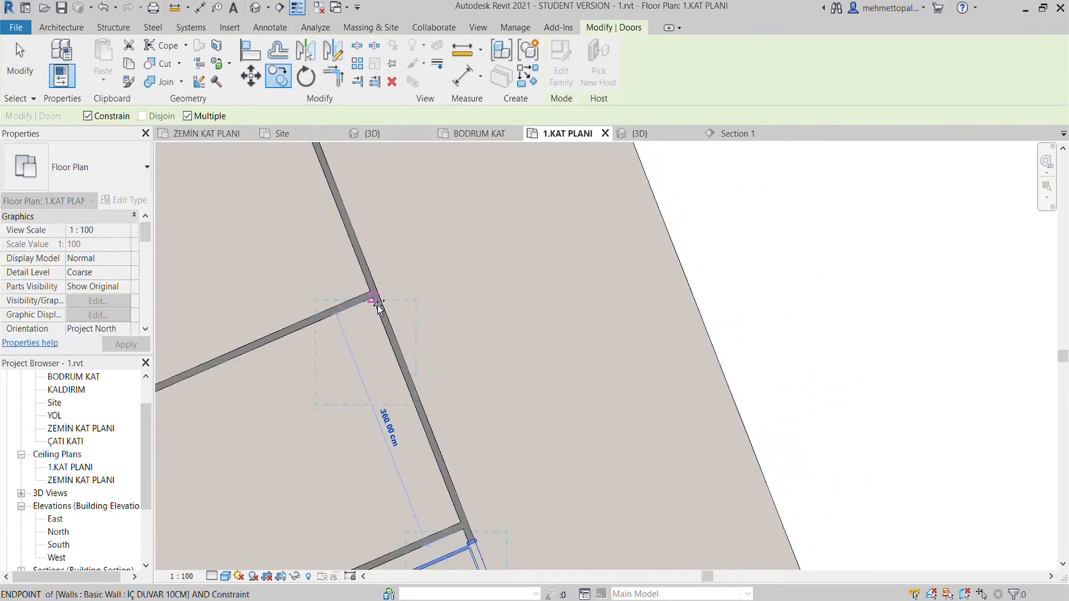
# - Place single door copies at the two following rooms, using each room's partition corner as the target
pyautogui.scroll(-2, 379, 309)
pyautogui.moveTo(405, 377); pyautogui.dragTo(410, 477, button='middle')
pyautogui.scroll(2, 410, 477)
pyautogui.scroll(2, 393, 425)
pyautogui.moveTo(393, 398); pyautogui.dragTo(479, 595, button='middle')
pyautogui.click(382, 363)
pyautogui.scroll(-3, 395, 397)
pyautogui.scroll(3, 401, 402)
pyautogui.click(360, 309)
pyautogui.scroll(-3, 395, 401)
pyautogui.moveTo(396, 402); pyautogui.dragTo(437, 540, button='middle')
# - Continue the single door copies at the next three rooms along the long corridor wall
pyautogui.scroll(3, 376, 365)
pyautogui.click(369, 368)
pyautogui.scroll(-3, 378, 386)
pyautogui.moveTo(382, 389); pyautogui.dragTo(475, 579, button='middle')
pyautogui.scroll(3, 399, 407)
pyautogui.click(380, 351)
pyautogui.scroll(-3, 385, 365)
pyautogui.moveTo(385, 365); pyautogui.dragTo(452, 541, button='middle')
pyautogui.click(371, 333)
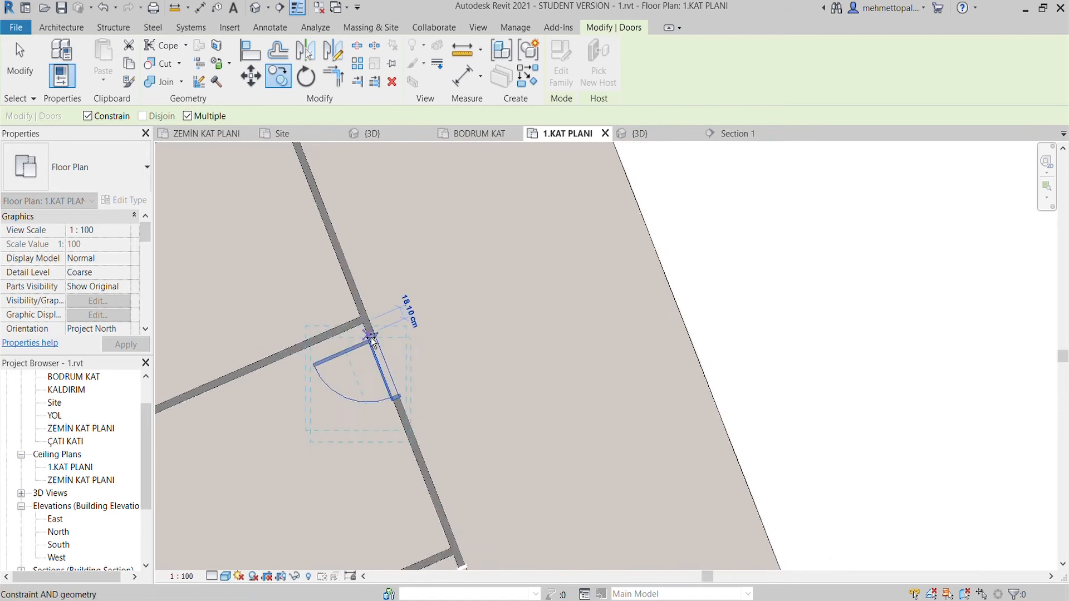
pyautogui.scroll(-3, 361, 334)
pyautogui.moveTo(350, 339); pyautogui.dragTo(418, 514, button='middle')
# - Place further single door copies at the partition corners of the next four rooms along the same wall
pyautogui.scroll(3, 418, 513)
pyautogui.click(325, 317)
pyautogui.moveTo(326, 319); pyautogui.dragTo(384, 500, button='middle')
pyautogui.scroll(3, 293, 270)
pyautogui.click(310, 310)
pyautogui.moveTo(312, 314); pyautogui.dragTo(394, 529, button='middle')
pyautogui.click(281, 310)
pyautogui.scroll(-3, 287, 317)
pyautogui.scroll(2, 352, 409)
pyautogui.click(297, 305)
pyautogui.scroll(-2, 298, 310)
# - Place the last single door copies at the remaining rooms at the end of the corridor wall and finish copying
pyautogui.moveTo(299, 314); pyautogui.dragTo(374, 472, button='middle')
pyautogui.scroll(2, 329, 373)
pyautogui.click(289, 263)
pyautogui.scroll(-2, 293, 270)
pyautogui.moveTo(294, 273); pyautogui.dragTo(372, 500, button='middle')
pyautogui.click(299, 313)
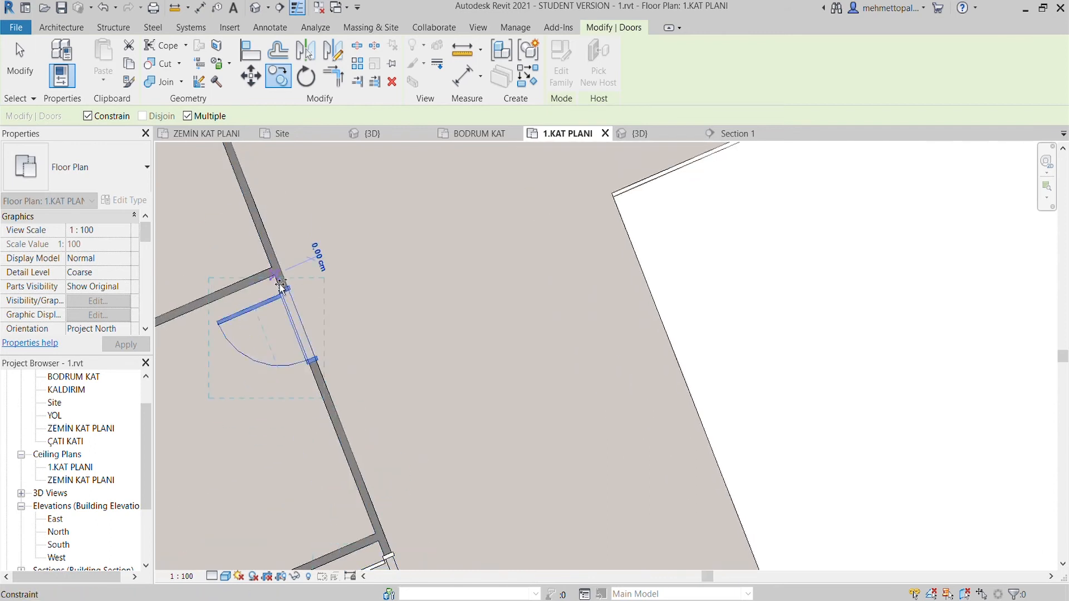
pyautogui.scroll(-2, 298, 315)
pyautogui.moveTo(299, 316); pyautogui.dragTo(373, 495, button='middle')
pyautogui.scroll(2, 275, 284)
pyautogui.click(264, 225)
pyautogui.scroll(-3, 264, 227)
pyautogui.moveTo(265, 228); pyautogui.dragTo(345, 428, button='middle')
pyautogui.press('Escape')
pyautogui.press('Escape')
# - Place a single flush door in the adjoining corridor wall, 20 cm from the partition of the angled corner room
pyautogui.click(85, 60)
pyautogui.scroll(3, 456, 356)
pyautogui.click(475, 368)
pyautogui.scroll(-3, 476, 367)
pyautogui.moveTo(478, 367); pyautogui.dragTo(422, 460, button='middle')
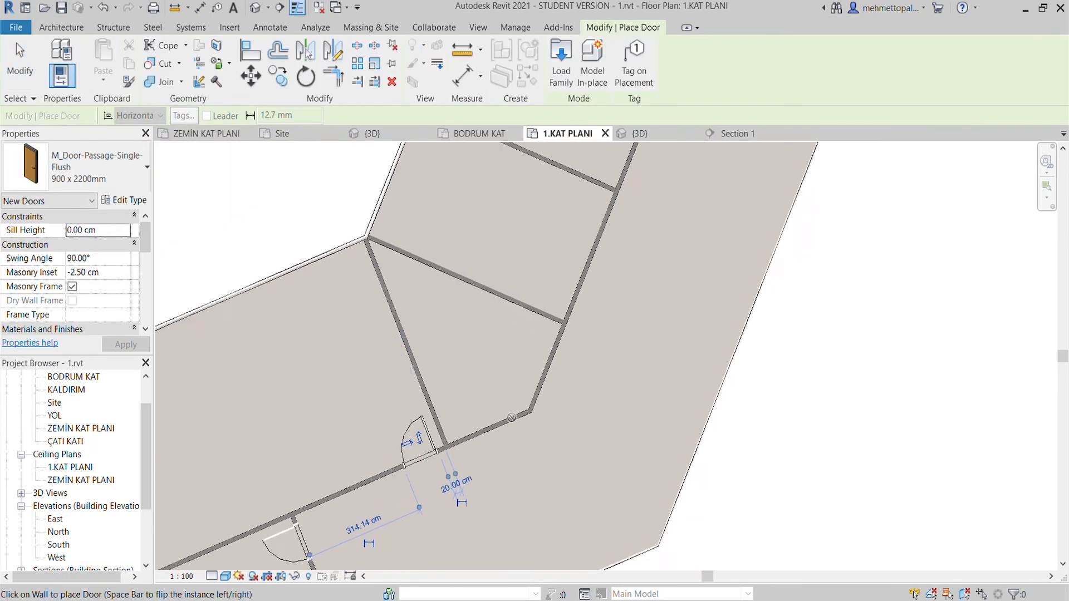
# - Place single flush 900 x 2200 mm doors in the first rooms along the angled wing's corridor wall, 20 cm from the partitions
pyautogui.scroll(2, 504, 406)
pyautogui.scroll(-1, 572, 341)
pyautogui.moveTo(572, 341); pyautogui.dragTo(495, 490, button='middle')
pyautogui.click(554, 338)
pyautogui.moveTo(554, 340); pyautogui.dragTo(501, 505, button='middle')
pyautogui.click(568, 354)
pyautogui.moveTo(567, 354); pyautogui.dragTo(514, 505, button='middle')
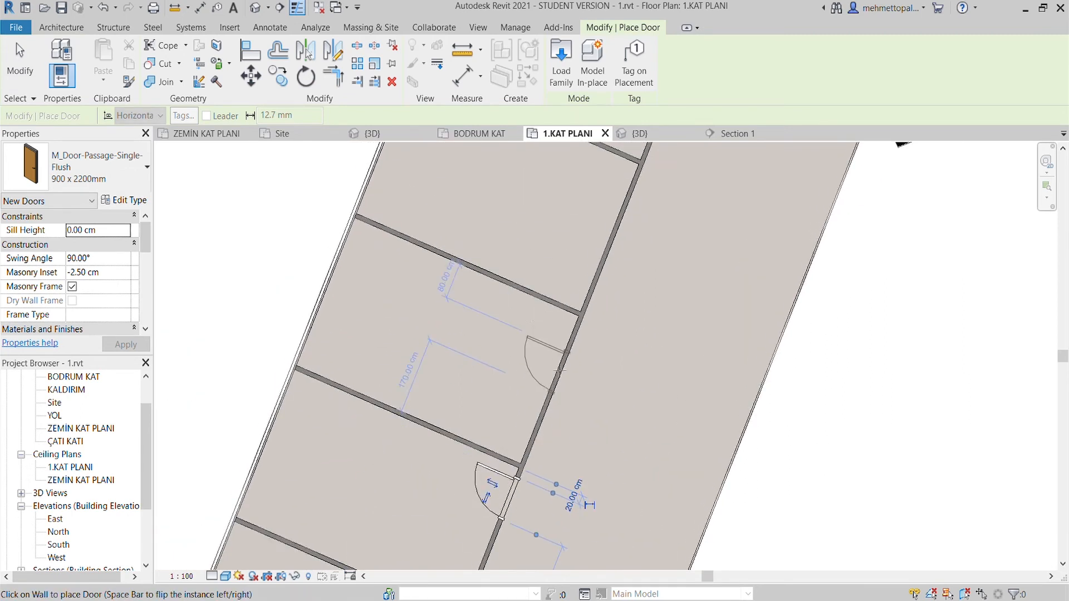
# - Continue placing single flush doors in the next three rooms along the same angled corridor wall
pyautogui.click(567, 350)
pyautogui.scroll(-1, 568, 351)
pyautogui.moveTo(567, 351); pyautogui.dragTo(504, 516, button='middle')
pyautogui.click(556, 391)
pyautogui.moveTo(556, 391); pyautogui.dragTo(522, 444, button='middle')
pyautogui.scroll(-1, 506, 506)
pyautogui.scroll(-2, 535, 445)
pyautogui.scroll(3, 537, 409)
pyautogui.scroll(2, 522, 444)
pyautogui.click(530, 443)
# - Place a single flush door in each of the three small cubicles of the restroom block beside the stairwell
pyautogui.scroll(-3, 530, 442)
pyautogui.scroll(-2, 577, 398)
pyautogui.moveTo(575, 412); pyautogui.dragTo(568, 453, button='middle')
pyautogui.scroll(-1, 590, 415)
pyautogui.scroll(1, 627, 383)
pyautogui.moveTo(628, 383); pyautogui.dragTo(555, 474, button='middle')
pyautogui.scroll(3, 564, 438)
pyautogui.scroll(1, 523, 404)
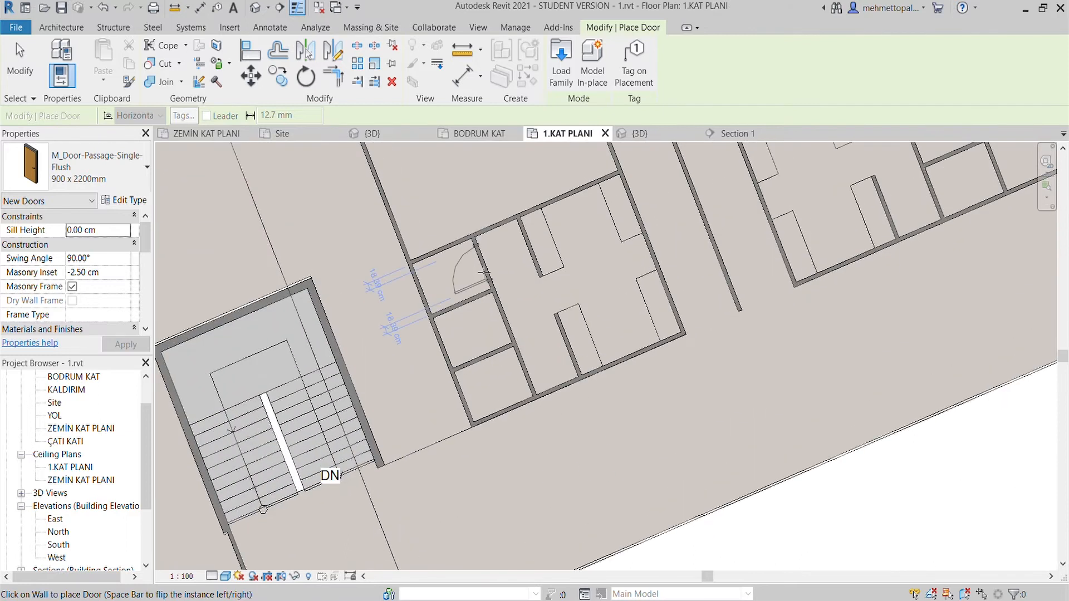
pyautogui.scroll(1, 484, 272)
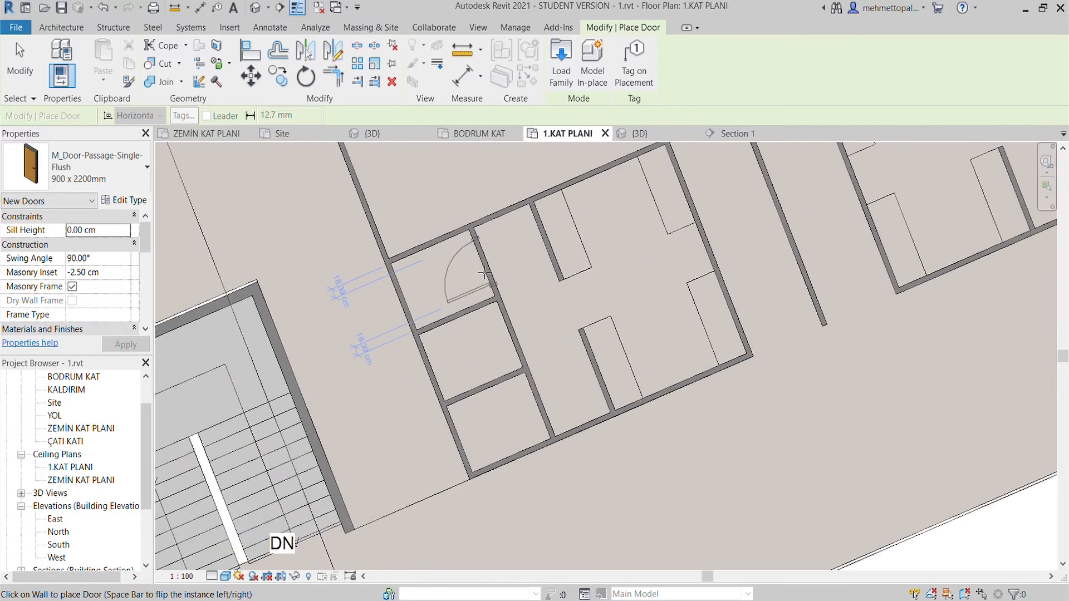
pyautogui.click(542, 413)
pyautogui.scroll(-3, 541, 409)
# - Place single flush doors in the two facing restroom side walls along the passage, each between the two fixture outlines
pyautogui.moveTo(690, 350); pyautogui.dragTo(603, 412, button='middle')
pyautogui.scroll(4, 574, 364)
pyautogui.scroll(3, 552, 380)
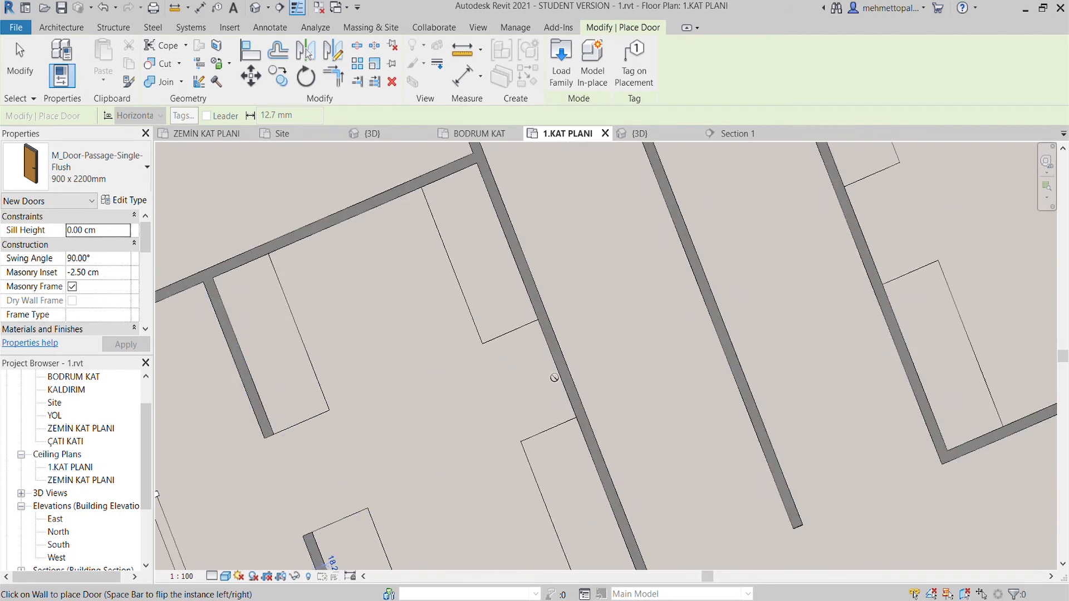
pyautogui.click(562, 380)
pyautogui.scroll(-3, 562, 380)
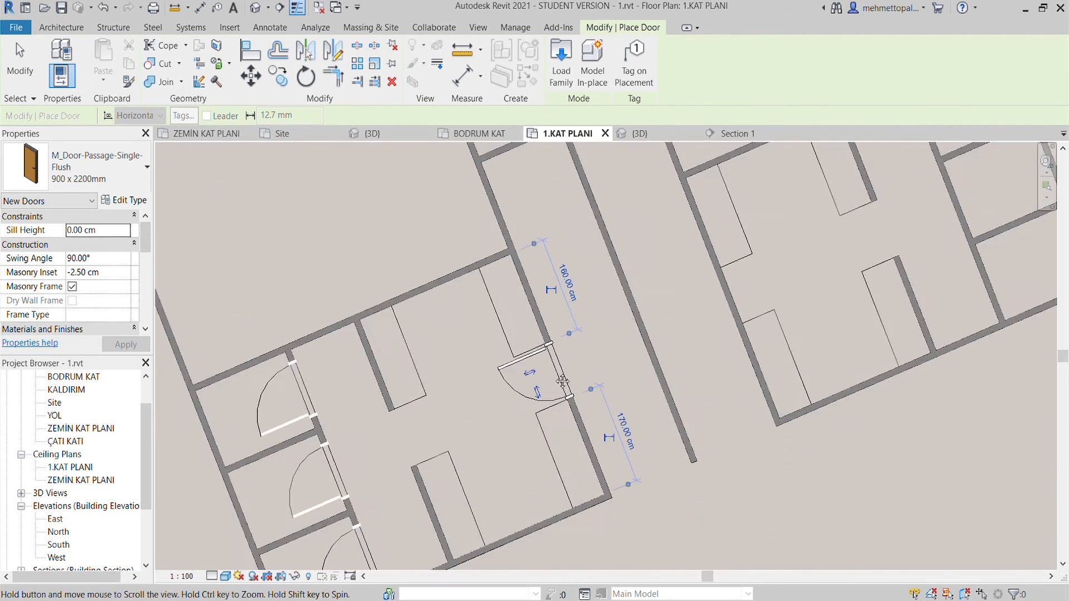
pyautogui.scroll(4, 613, 362)
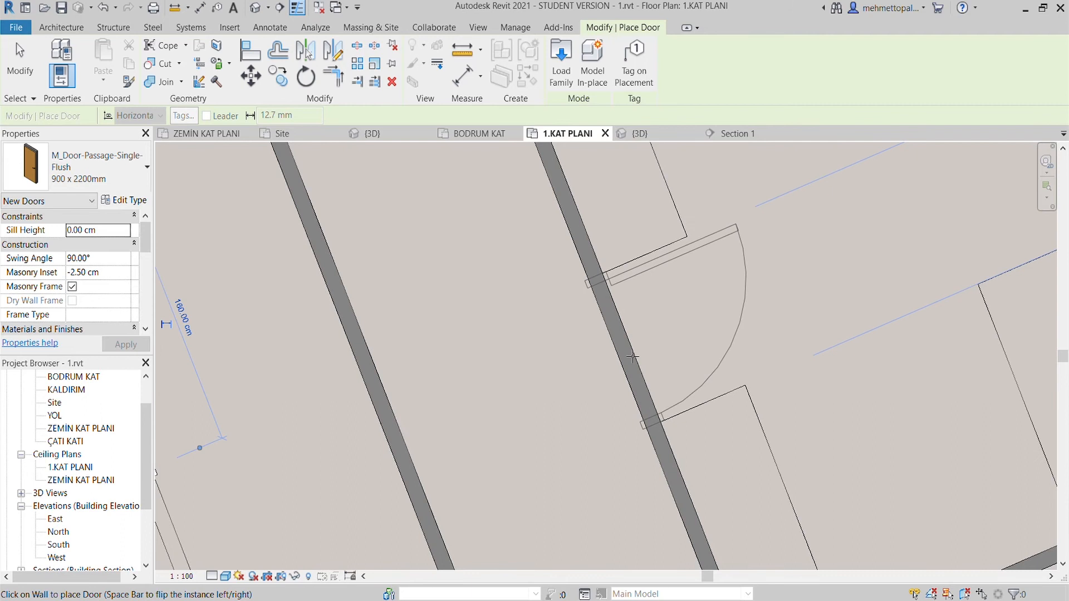
pyautogui.click(633, 358)
pyautogui.scroll(-3, 632, 358)
# - Place single flush doors into the three rooms around the inner end of the passage between the restroom blocks
pyautogui.scroll(2, 522, 269)
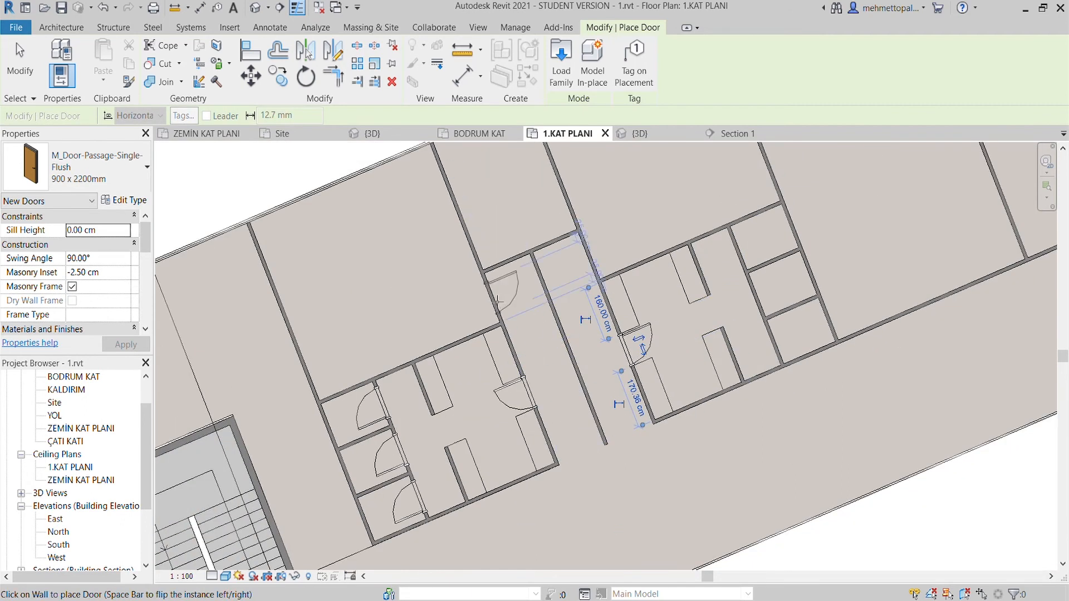
pyautogui.scroll(3, 494, 302)
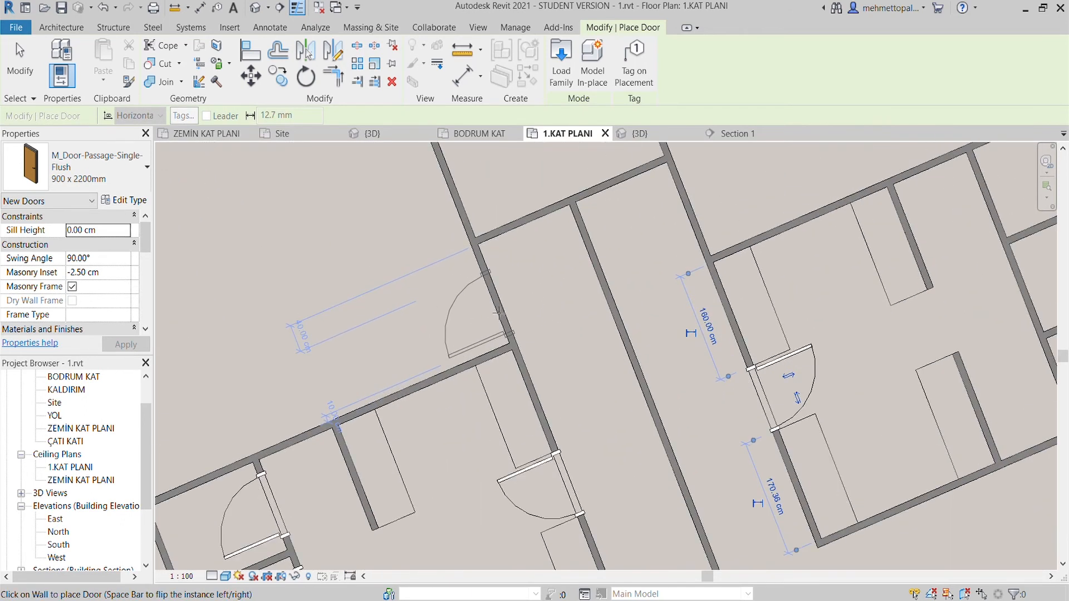
pyautogui.scroll(2, 500, 308)
pyautogui.click(499, 304)
pyautogui.scroll(-2, 500, 304)
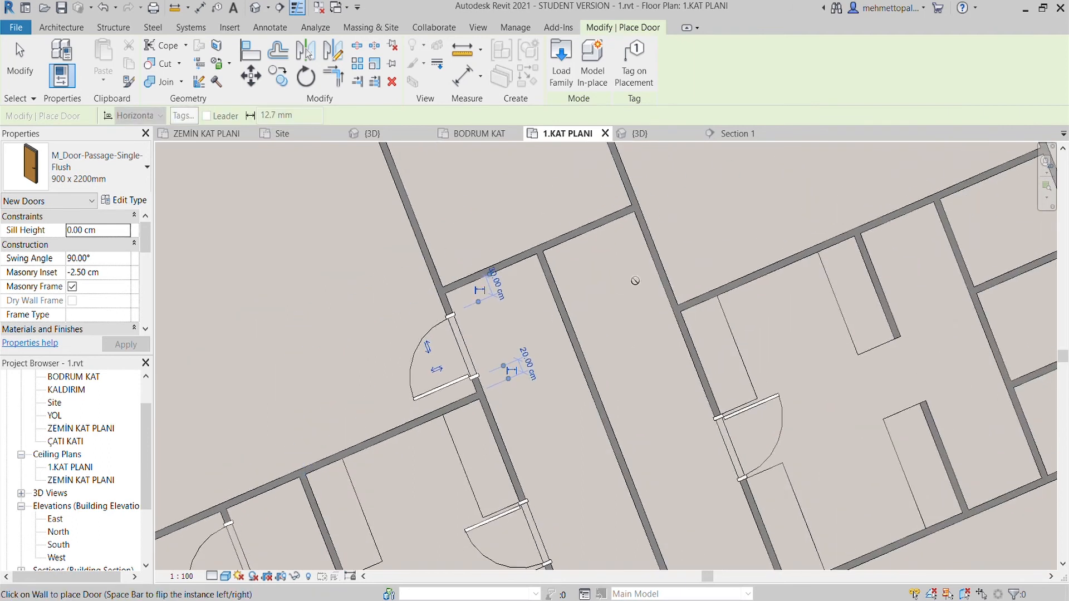
pyautogui.scroll(2, 670, 270)
pyautogui.click(670, 265)
pyautogui.moveTo(577, 264); pyautogui.dragTo(586, 432, button='middle')
pyautogui.scroll(-3, 622, 406)
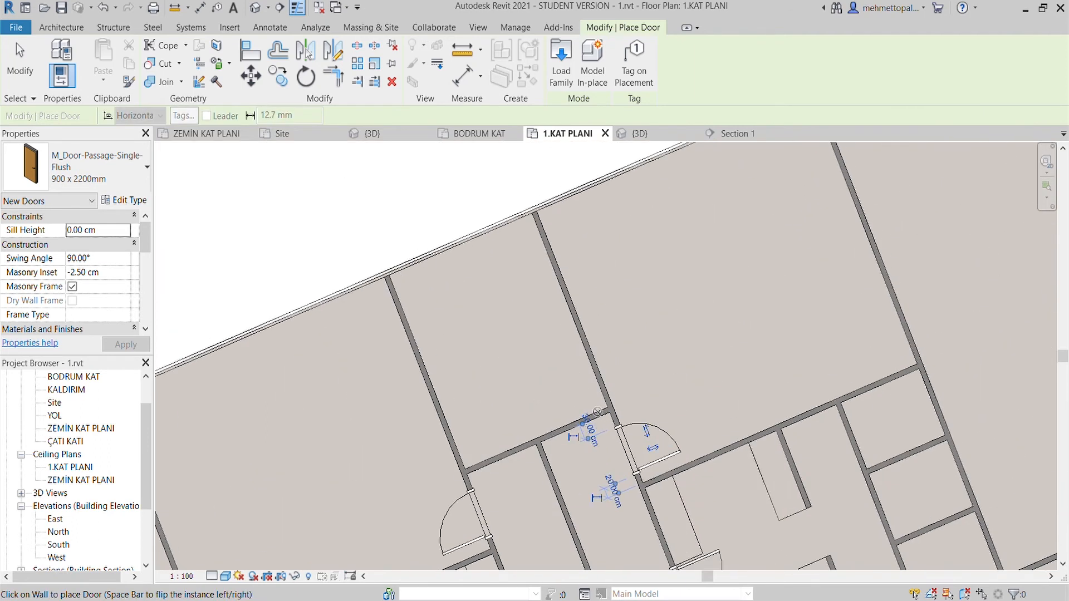
pyautogui.scroll(2, 584, 423)
pyautogui.click(580, 422)
pyautogui.scroll(-4, 580, 422)
# - Place a single flush door in each of the three cubicles of the second restroom block
pyautogui.moveTo(666, 467); pyautogui.dragTo(541, 402, button='middle')
pyautogui.scroll(2, 545, 398)
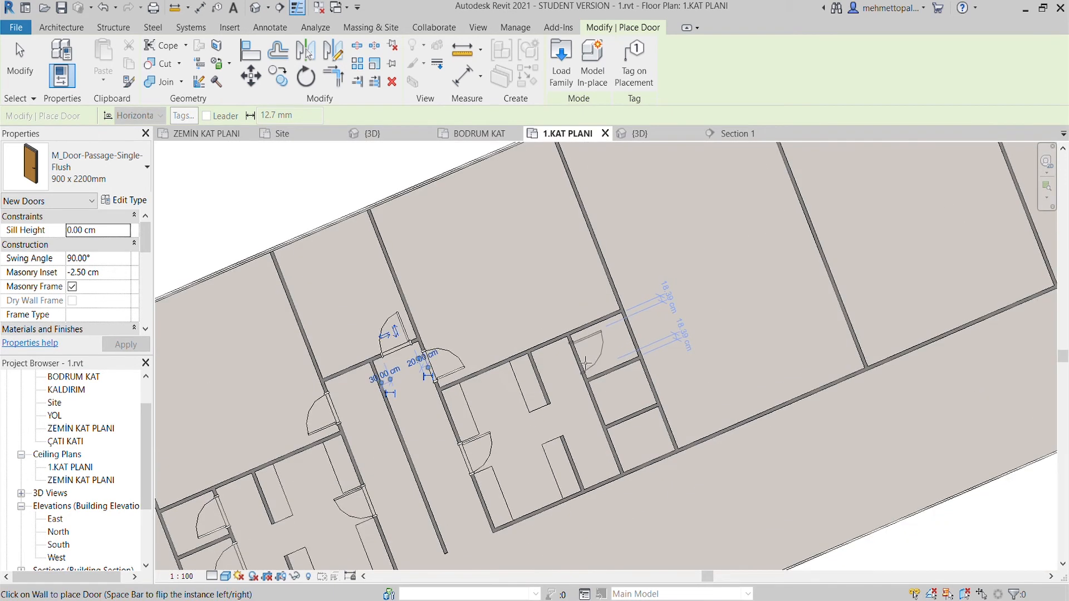
pyautogui.scroll(1, 584, 361)
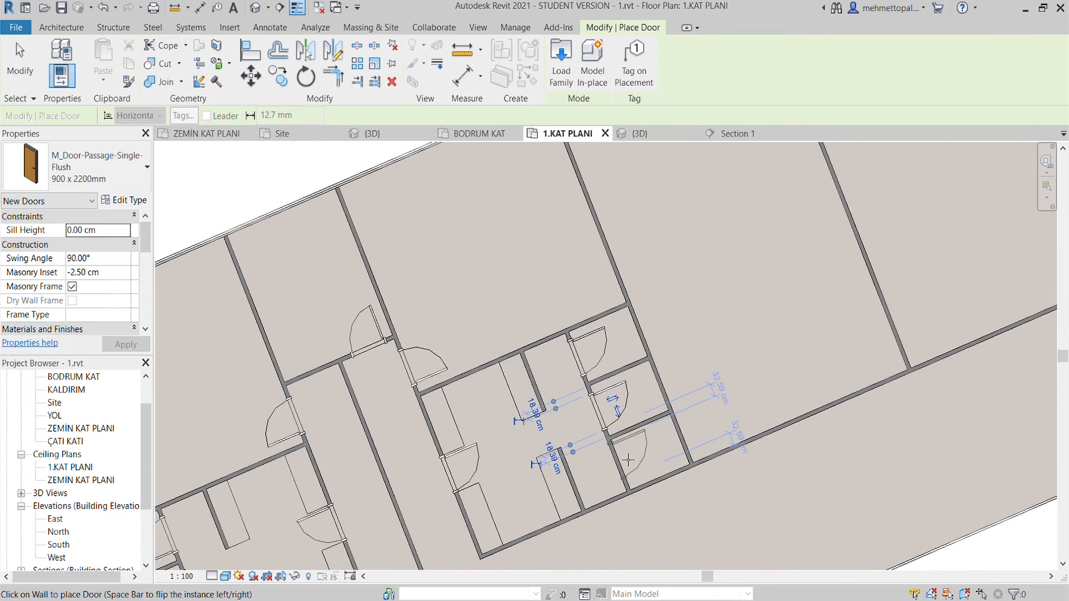
pyautogui.click(628, 464)
# - Place M_Door-Passage-Double-Flush 1800 x 2100 mm doors midway along the corridor walls of the three large rooms beyond the restrooms
pyautogui.scroll(-4, 628, 464)
pyautogui.moveTo(746, 426); pyautogui.dragTo(633, 368, button='middle')
pyautogui.scroll(3, 591, 376)
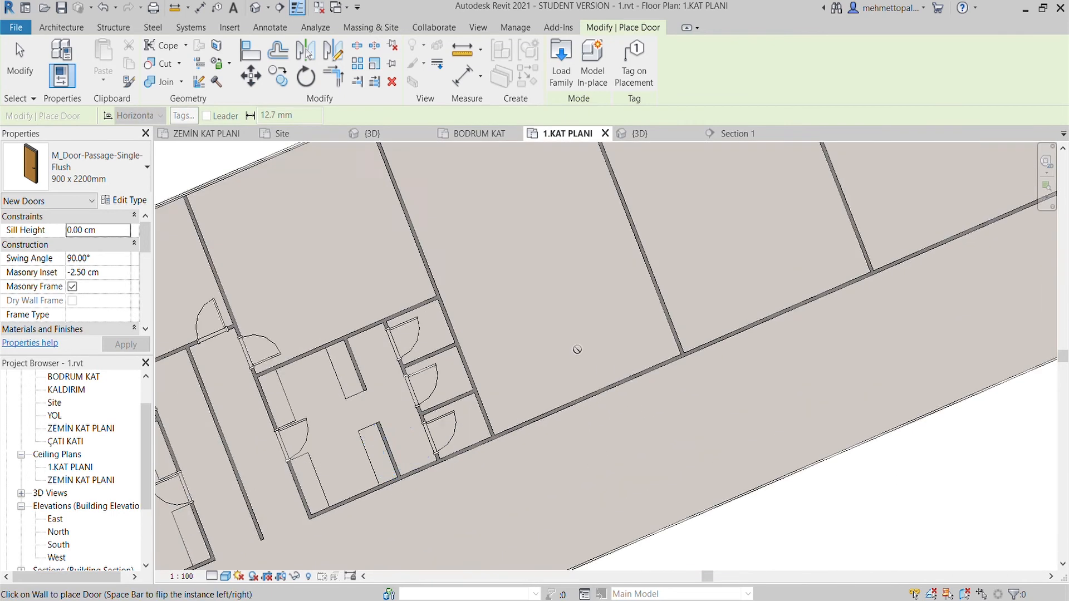
pyautogui.scroll(-3, 575, 351)
pyautogui.moveTo(575, 351); pyautogui.dragTo(522, 417, button='middle')
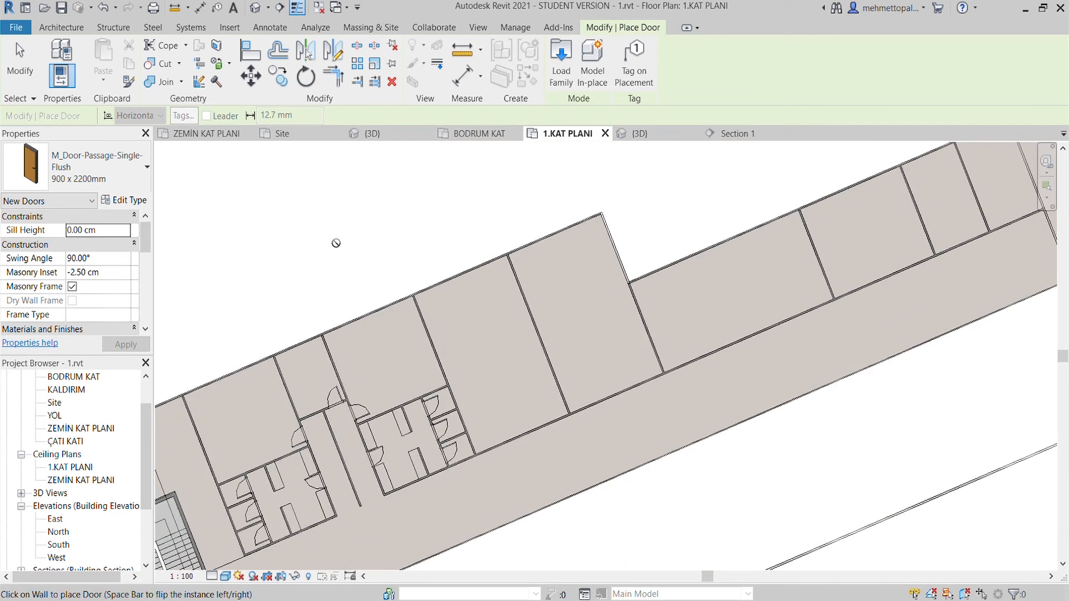
pyautogui.click(80, 273)
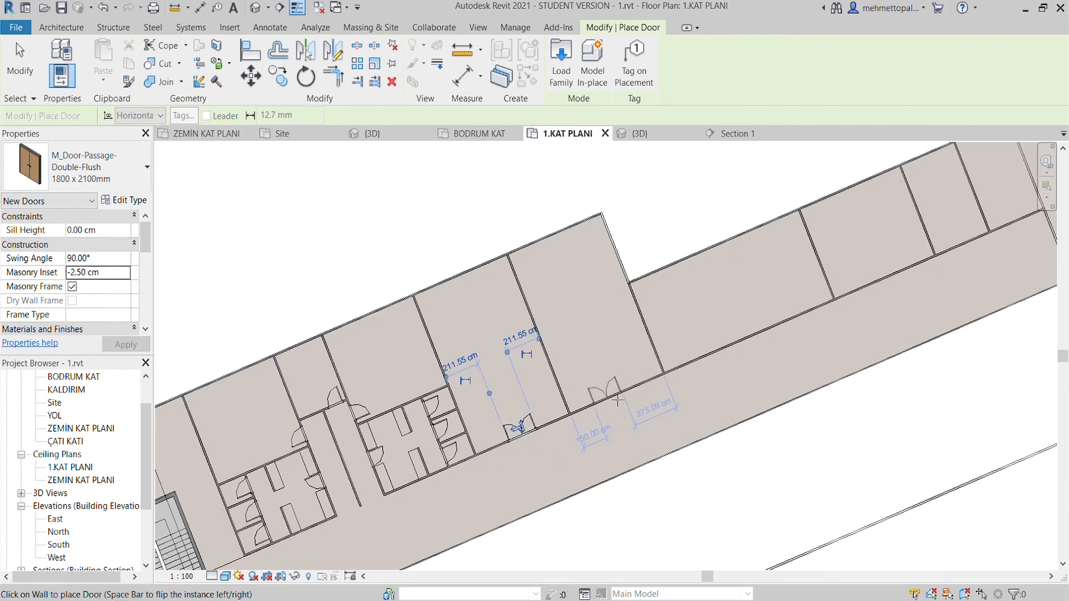
pyautogui.click(757, 337)
# - Place single flush 900 x 2200 mm doors in the corridor wall of the next two rooms, 20 cm from their partitions
pyautogui.moveTo(757, 337); pyautogui.dragTo(593, 422, button='middle')
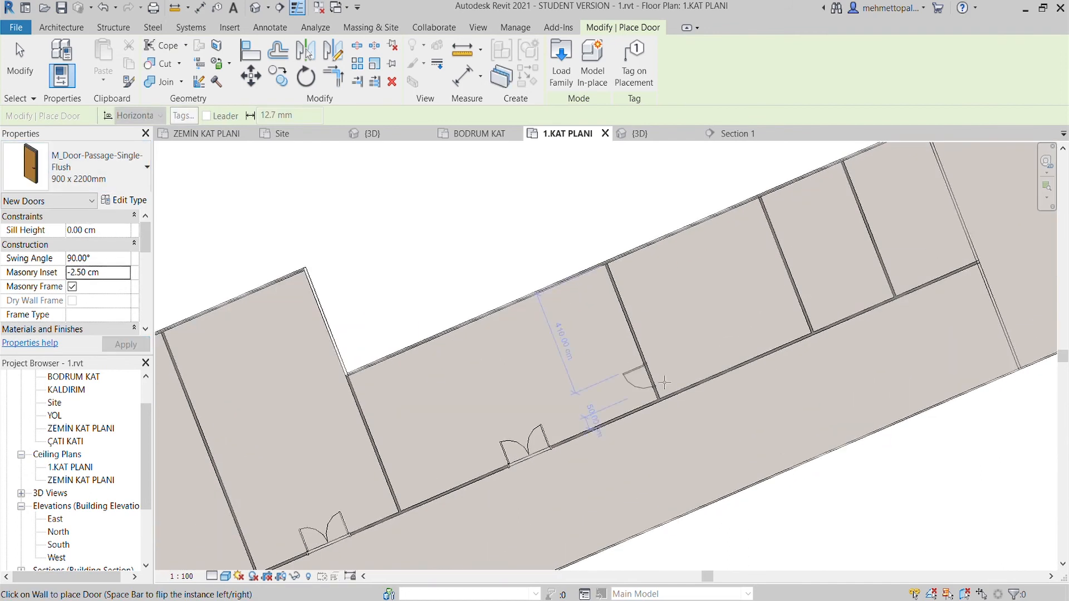
pyautogui.scroll(-1, 729, 373)
pyautogui.moveTo(716, 382); pyautogui.dragTo(670, 394, button='middle')
pyautogui.scroll(3, 667, 390)
pyautogui.press('space')
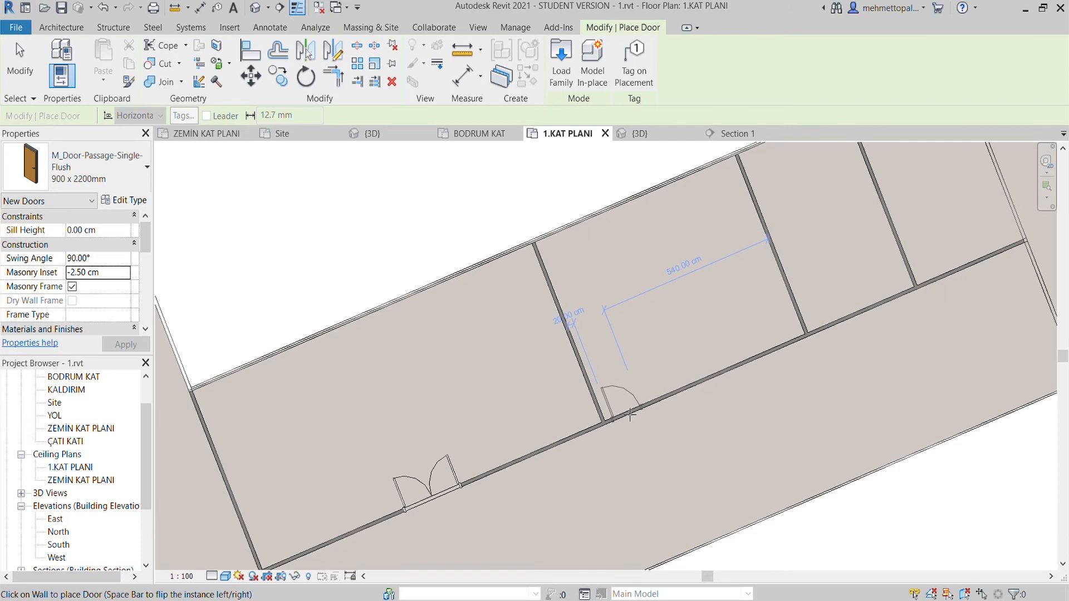
pyautogui.scroll(2, 676, 393)
pyautogui.moveTo(830, 325); pyautogui.dragTo(558, 428, button='middle')
pyautogui.click(676, 393)
pyautogui.scroll(-1, 677, 393)
pyautogui.scroll(-4, 558, 428)
pyautogui.press('Escape')
pyautogui.press('Escape')
# - Pull the end of the corridor wall back to the last interior partition beyond the new doors
pyautogui.scroll(2, 684, 379)
pyautogui.click(690, 367)
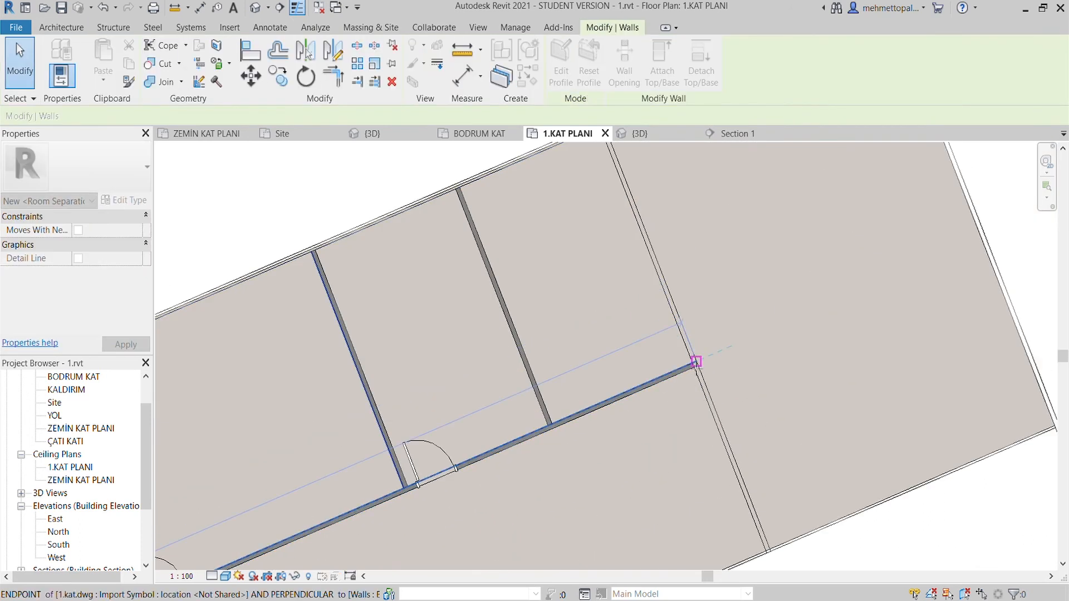
pyautogui.press('Escape')
pyautogui.scroll(-3, 570, 395)
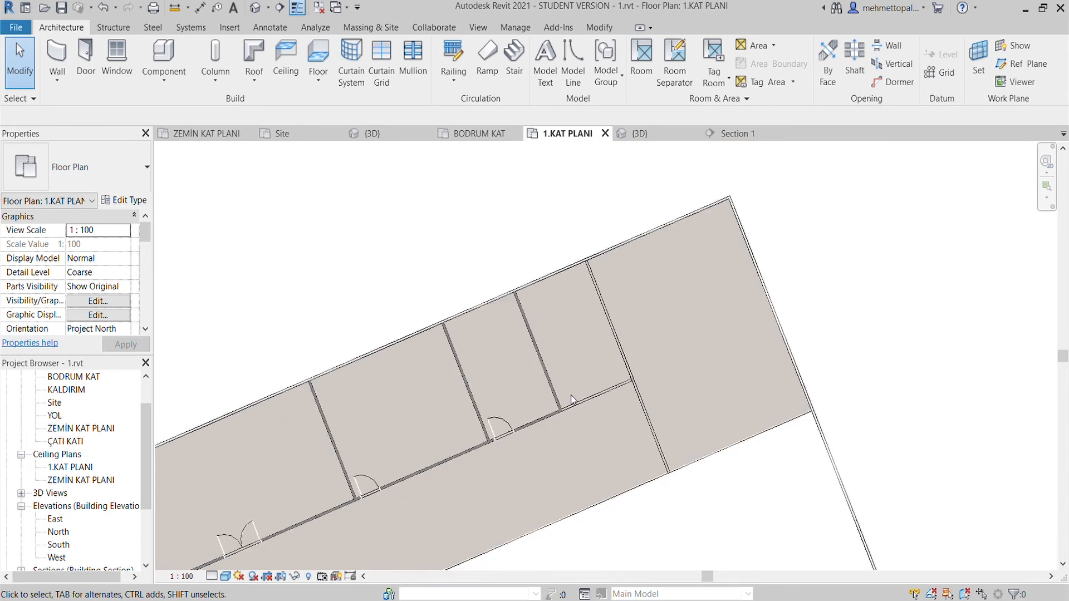
# - Draw an İÇ DUVAR 10CM wall over the last partition lines, from the exterior wall to the corridor line
pyautogui.click(57, 59)
pyautogui.scroll(3, 214, 194)
pyautogui.scroll(2, 556, 252)
pyautogui.click(543, 255)
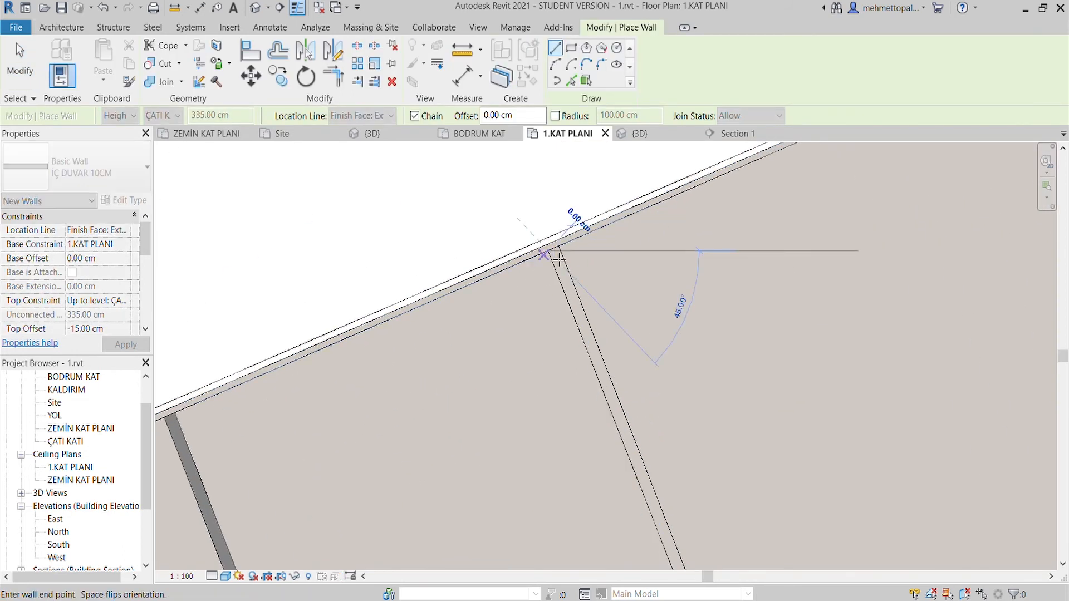
pyautogui.scroll(-3, 568, 281)
pyautogui.scroll(4, 556, 386)
pyautogui.scroll(-3, 595, 409)
pyautogui.press('Escape')
pyautogui.press('Escape')
# - Move the Generic 150mm floor from its corner onto the matching corner of the building outline beside the stairwell wing
pyautogui.scroll(4, 807, 312)
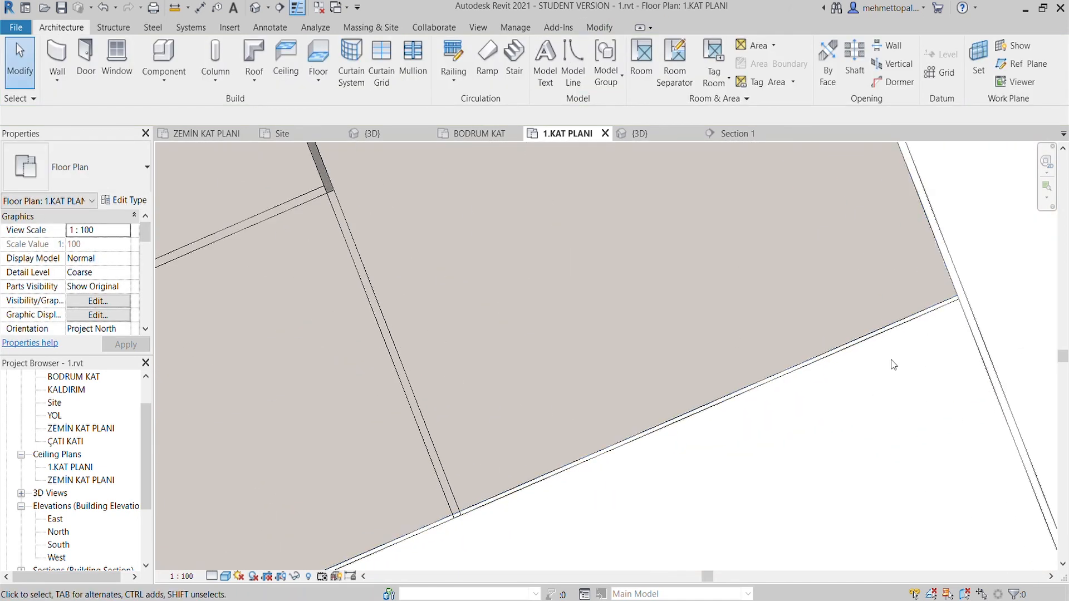
pyautogui.click(918, 320)
pyautogui.scroll(-2, 887, 530)
pyautogui.scroll(3, 597, 273)
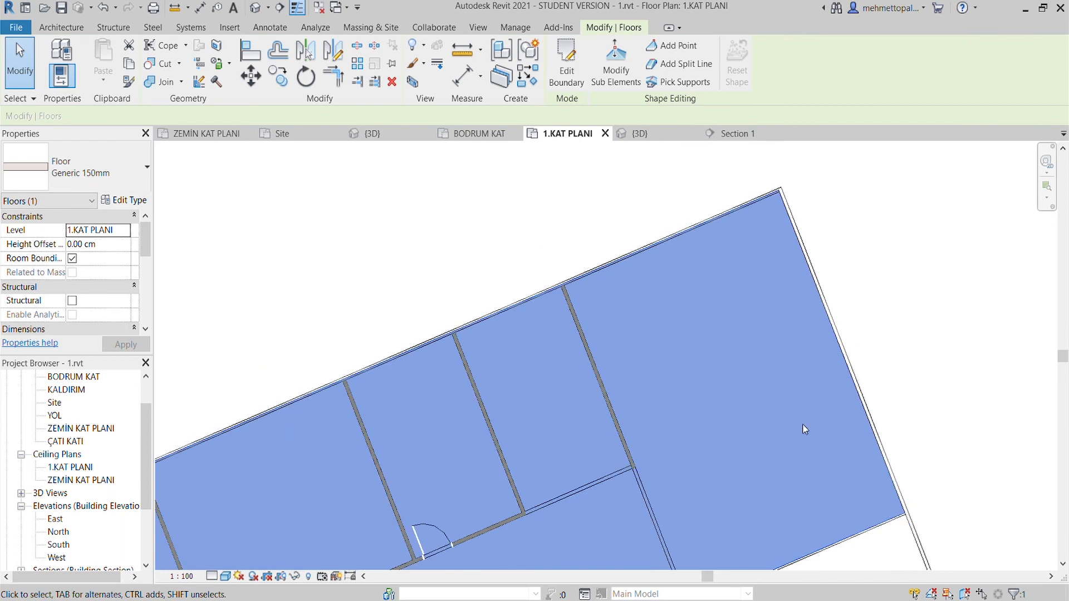
pyautogui.scroll(-7, 596, 272)
pyautogui.scroll(8, 283, 319)
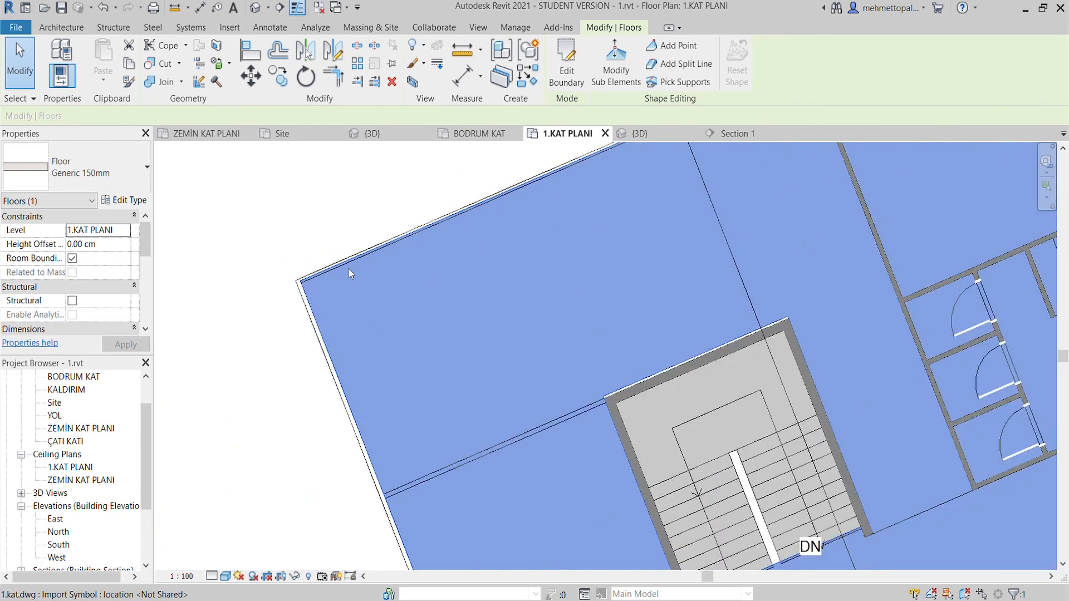
pyautogui.scroll(-2, 362, 278)
pyautogui.scroll(1, 528, 376)
pyautogui.click(251, 76)
pyautogui.scroll(3, 230, 256)
pyautogui.scroll(2, 285, 276)
pyautogui.click(291, 258)
pyautogui.scroll(3, 295, 269)
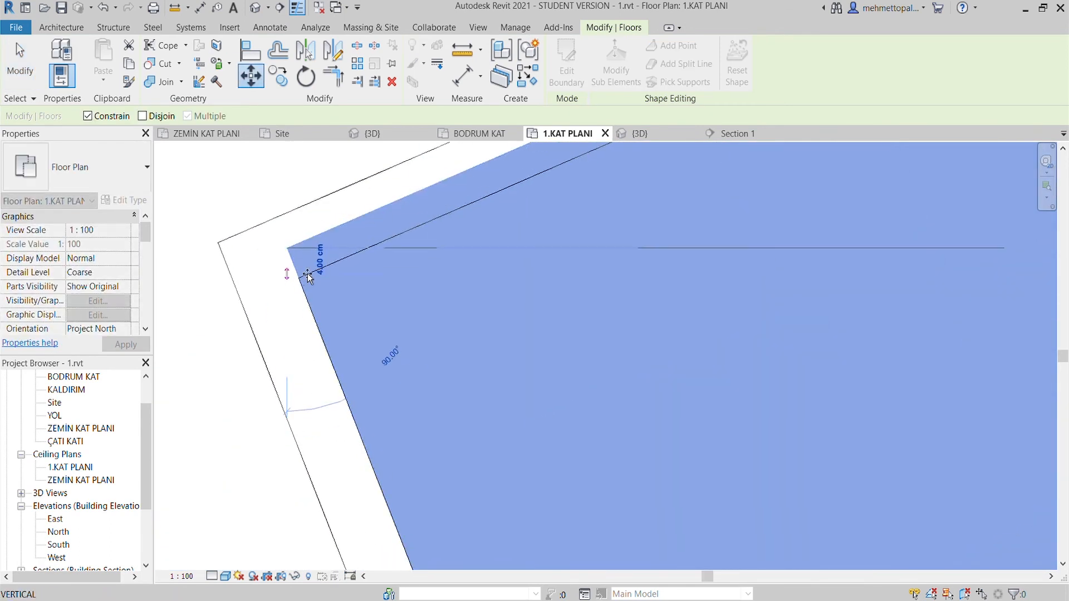
pyautogui.scroll(3, 317, 264)
pyautogui.click(275, 295)
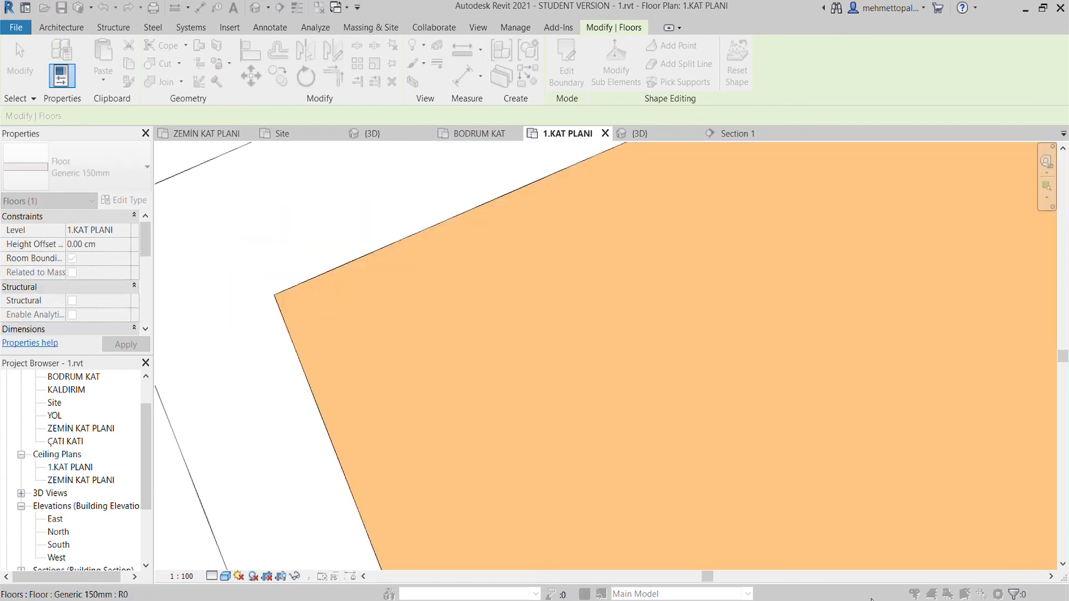
# - Examine how the moved floor's corners line up with the exterior outline at both ends of the wing
pyautogui.scroll(-7, 350, 283)
pyautogui.scroll(2, 401, 313)
pyautogui.scroll(-7, 401, 313)
pyautogui.scroll(2, 575, 465)
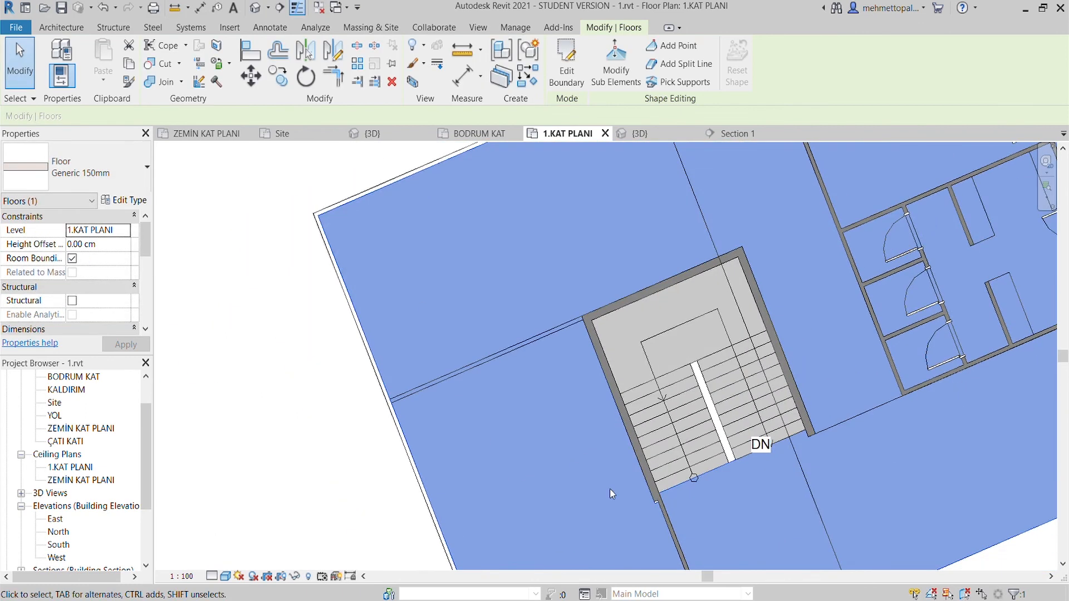
pyautogui.scroll(4, 687, 546)
pyautogui.scroll(-3, 513, 390)
pyautogui.scroll(-4, 632, 384)
pyautogui.click(735, 408)
pyautogui.scroll(-5, 734, 409)
pyautogui.scroll(3, 807, 340)
pyautogui.scroll(4, 743, 268)
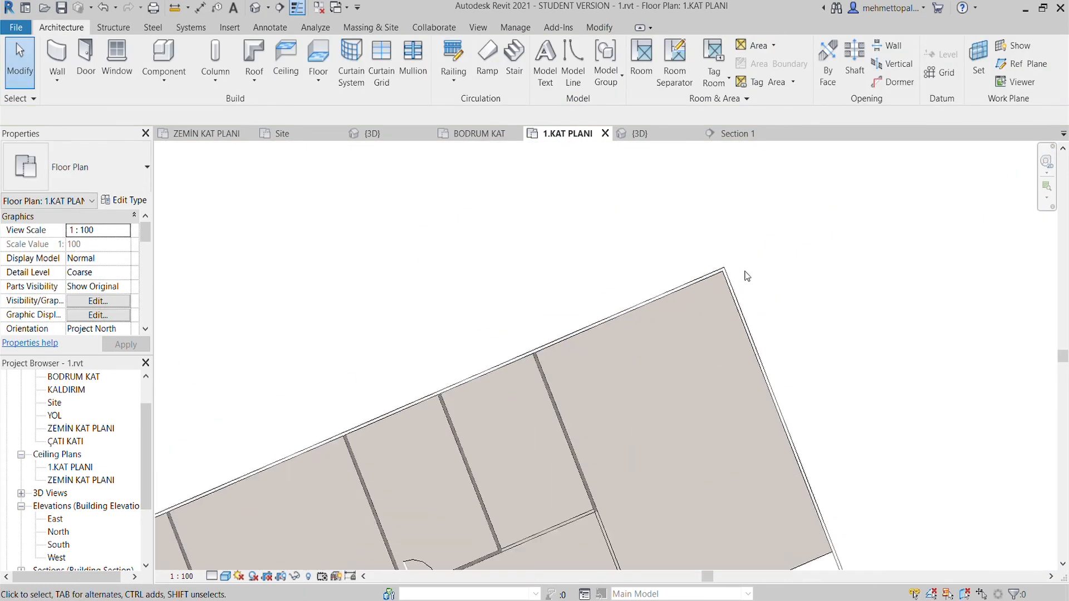
pyautogui.scroll(-5, 745, 272)
pyautogui.scroll(5, 319, 442)
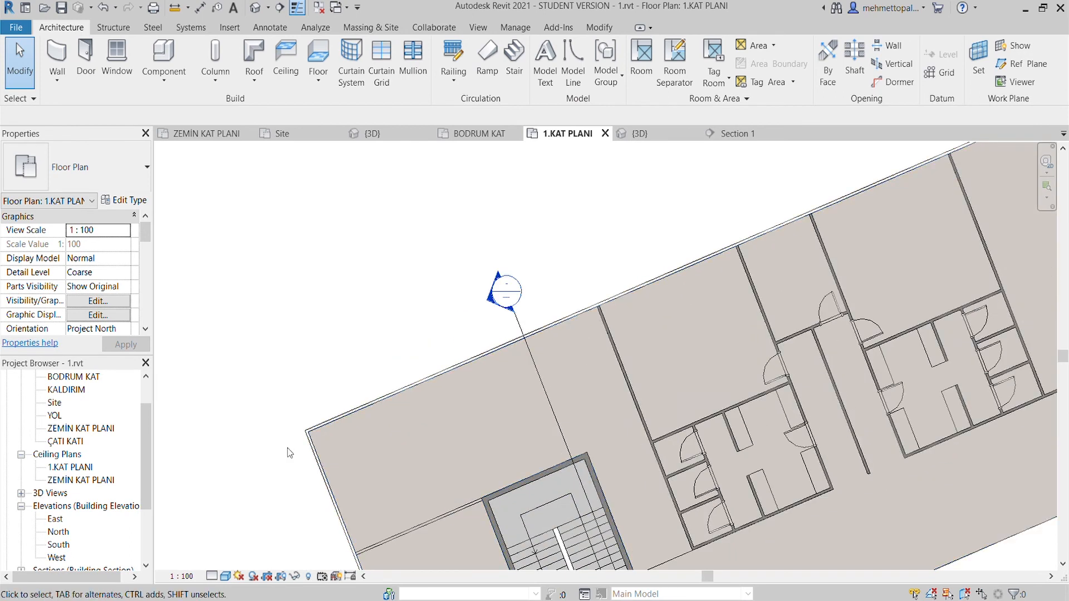
# - Open the Section 1 view and start a measurement at the floor slab's outer edge
pyautogui.click(734, 133)
pyautogui.click(749, 390)
pyautogui.press('Escape')
pyautogui.scroll(4, 751, 361)
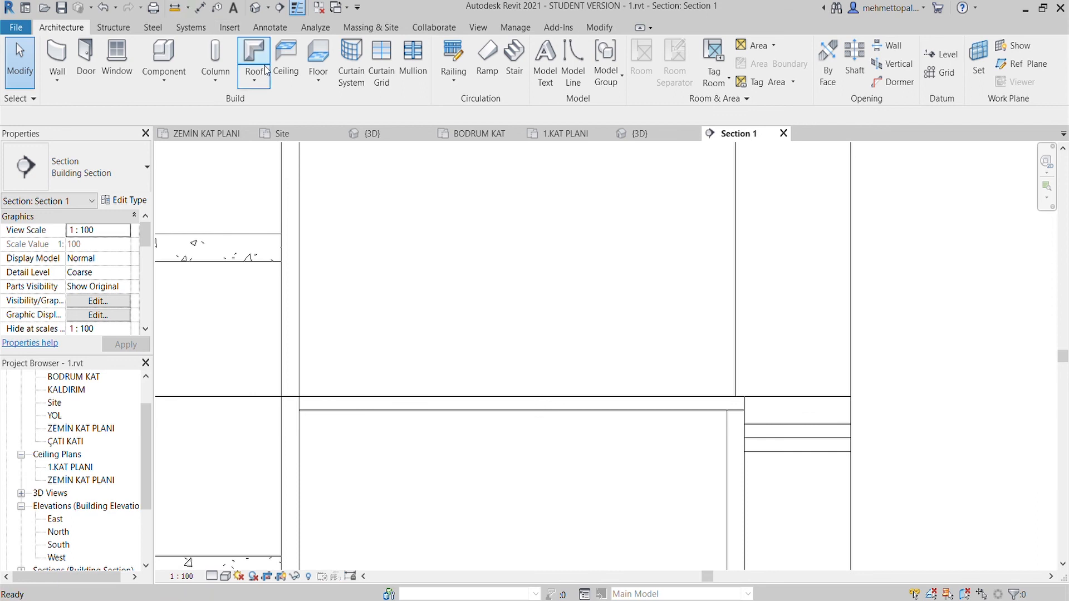
pyautogui.click(174, 8)
pyautogui.scroll(3, 721, 371)
pyautogui.click(752, 426)
pyautogui.press('Escape')
pyautogui.press('Escape')
# - Set the detail level of the Section 1 view to Fine
pyautogui.scroll(-4, 768, 417)
pyautogui.moveTo(767, 390); pyautogui.dragTo(738, 513, button='middle')
pyautogui.scroll(-4, 690, 393)
pyautogui.scroll(3, 506, 400)
pyautogui.moveTo(506, 401); pyautogui.dragTo(492, 361, button='middle')
pyautogui.scroll(3, 467, 484)
pyautogui.scroll(-5, 420, 471)
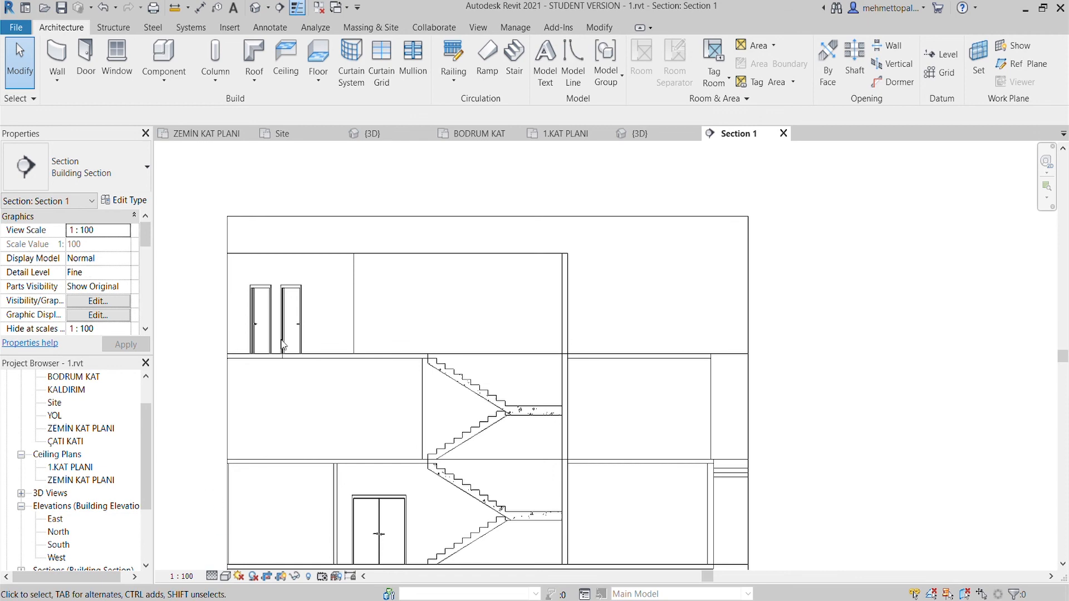
# - Review the building in the 3D view and in the ZEMİN KAT PLANI floor plan
pyautogui.click(385, 135)
pyautogui.scroll(-3, 570, 440)
pyautogui.keyDown('shift'); pyautogui.moveTo(590, 434); pyautogui.dragTo(573, 367, button='middle'); pyautogui.keyUp('shift')
pyautogui.scroll(3, 579, 357)
pyautogui.scroll(3, 646, 345)
pyautogui.keyDown('shift'); pyautogui.moveTo(663, 423); pyautogui.dragTo(592, 367, button='middle'); pyautogui.keyUp('shift')
pyautogui.scroll(5, 255, 508)
pyautogui.moveTo(256, 508); pyautogui.dragTo(433, 428, button='middle')
pyautogui.click(206, 134)
pyautogui.scroll(-4, 446, 278)
pyautogui.scroll(5, 447, 303)
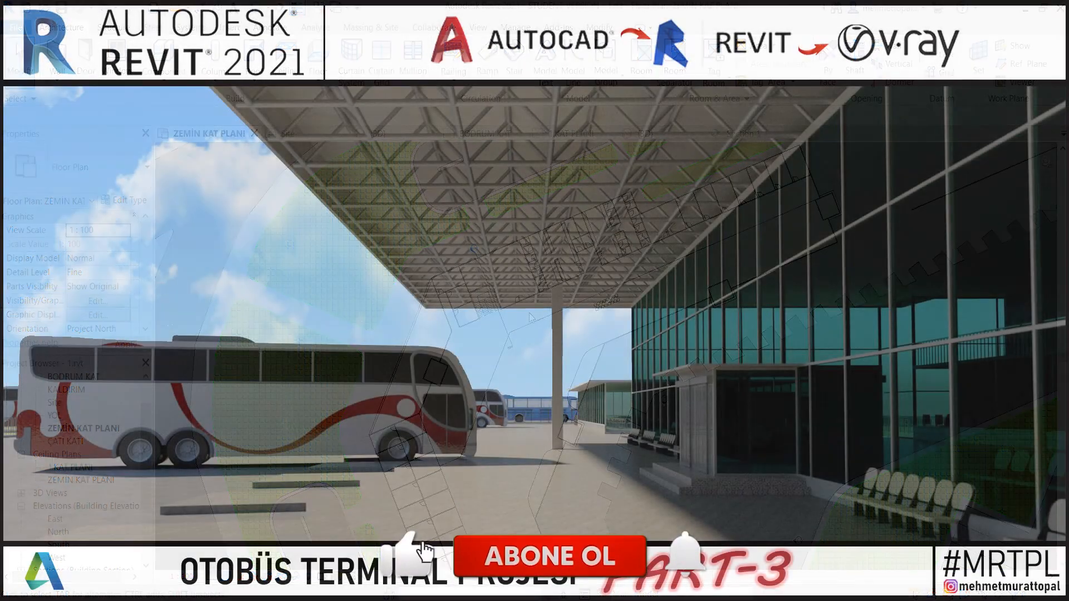